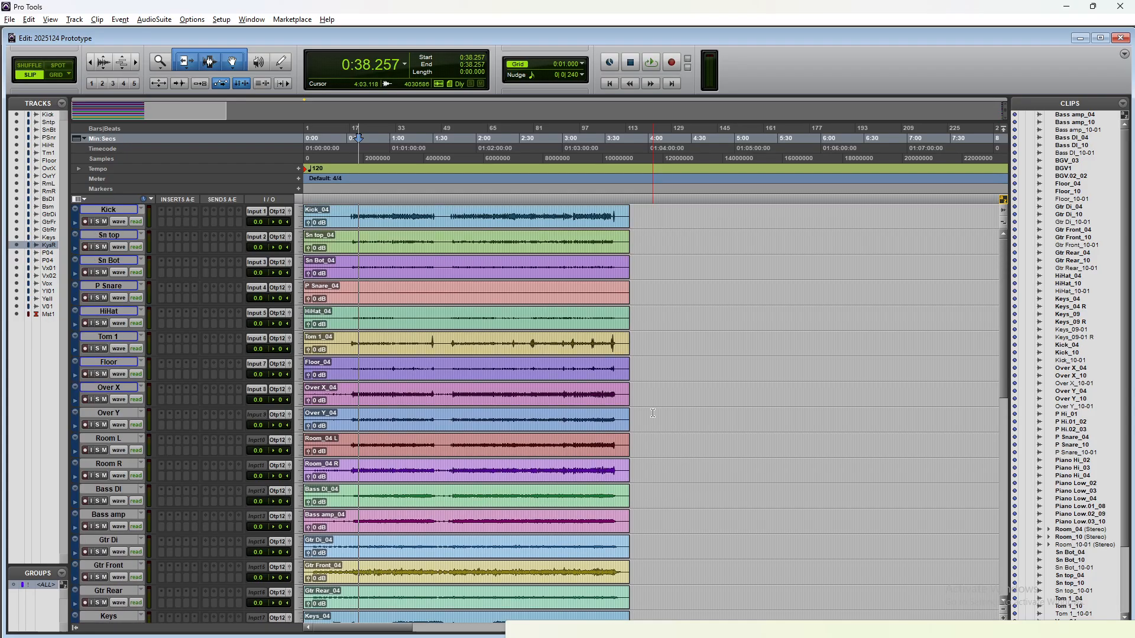
In the Mix window, show the track and group lists and disable the <ALL> group
{"action": "key", "text": "ctrl+equal"}
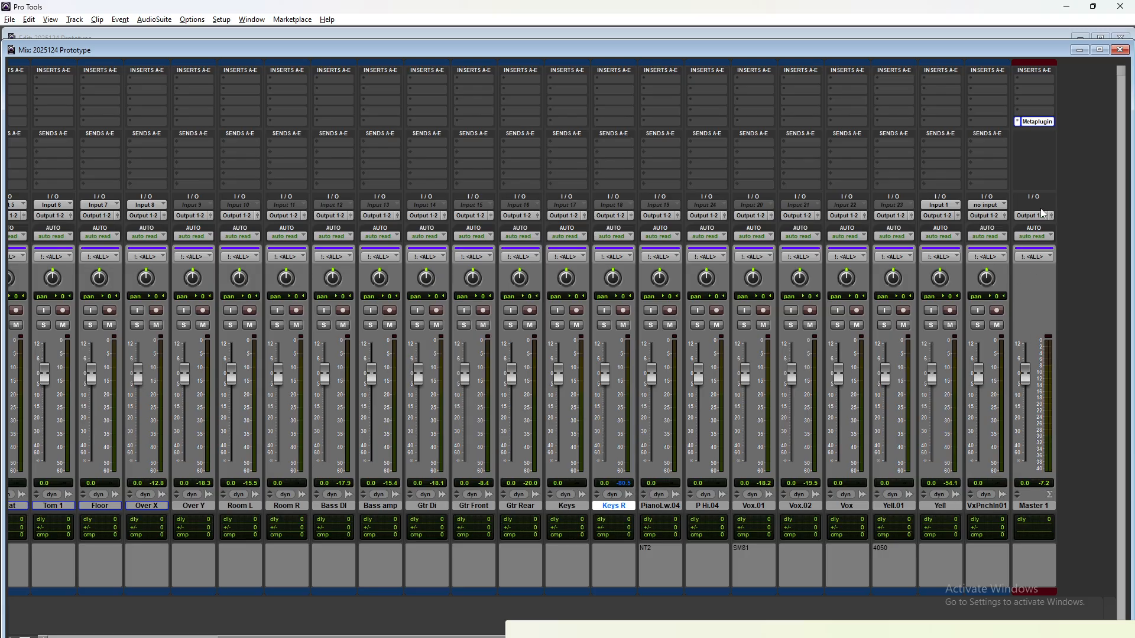
{"action": "scroll", "coordinate": [939, 361], "scroll_direction": "left", "scroll_amount": 5}
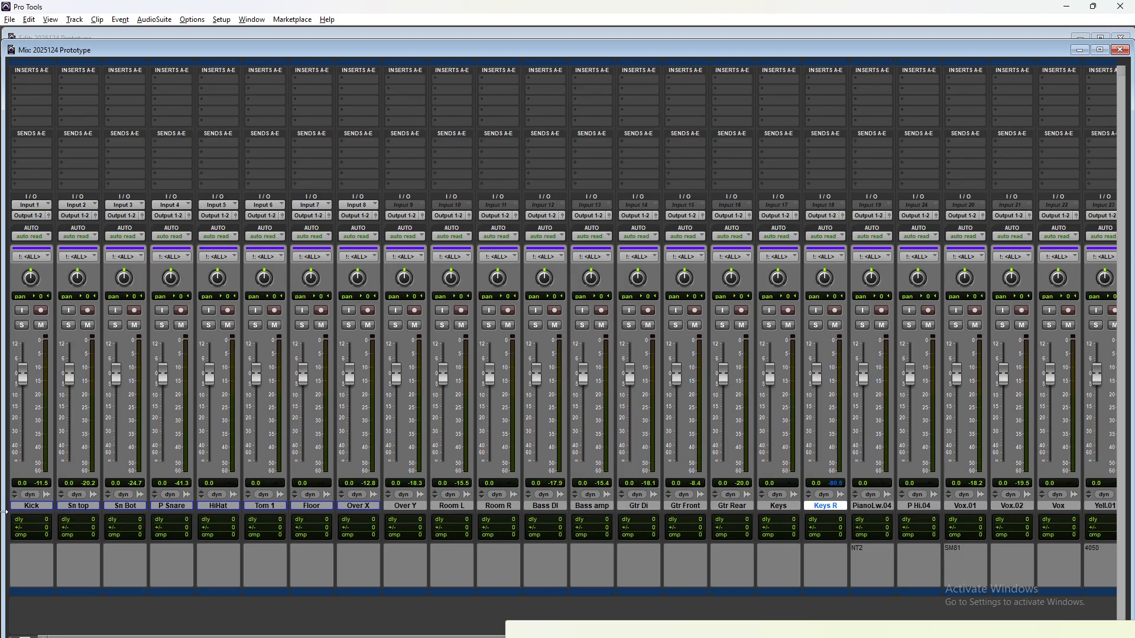
{"action": "left_click", "coordinate": [24, 636]}
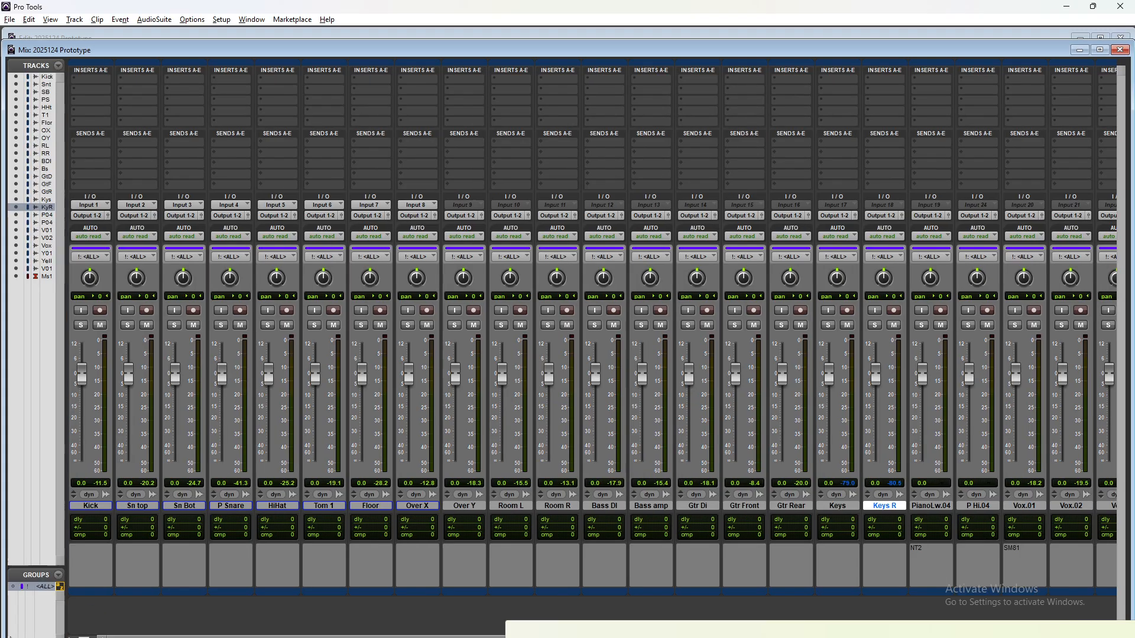
{"action": "left_click", "coordinate": [32, 587]}
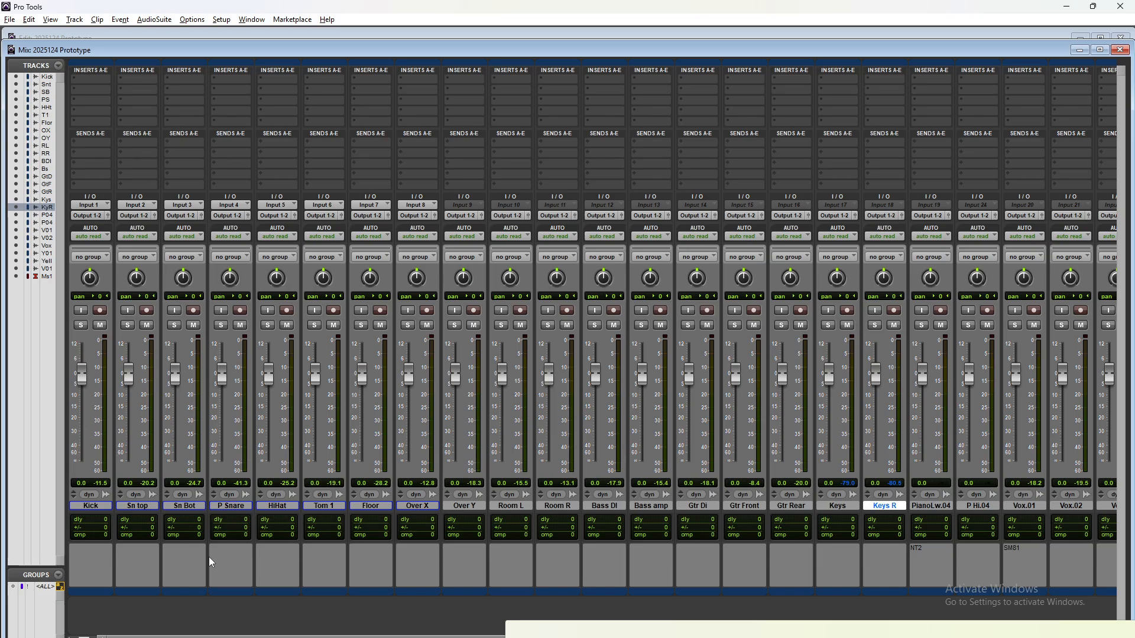
Look through all mixer channels from Kick to Master 1 and examine their levels during playback
{"action": "scroll", "coordinate": [305, 458], "scroll_direction": "right", "scroll_amount": 5}
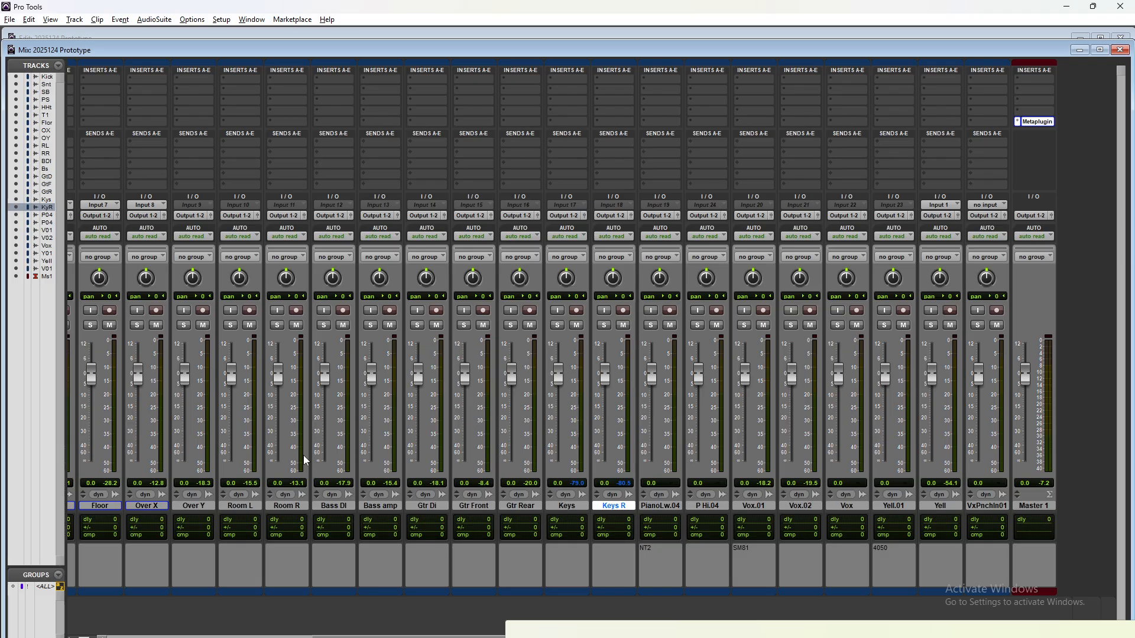
{"action": "scroll", "coordinate": [305, 460], "scroll_direction": "left", "scroll_amount": 5}
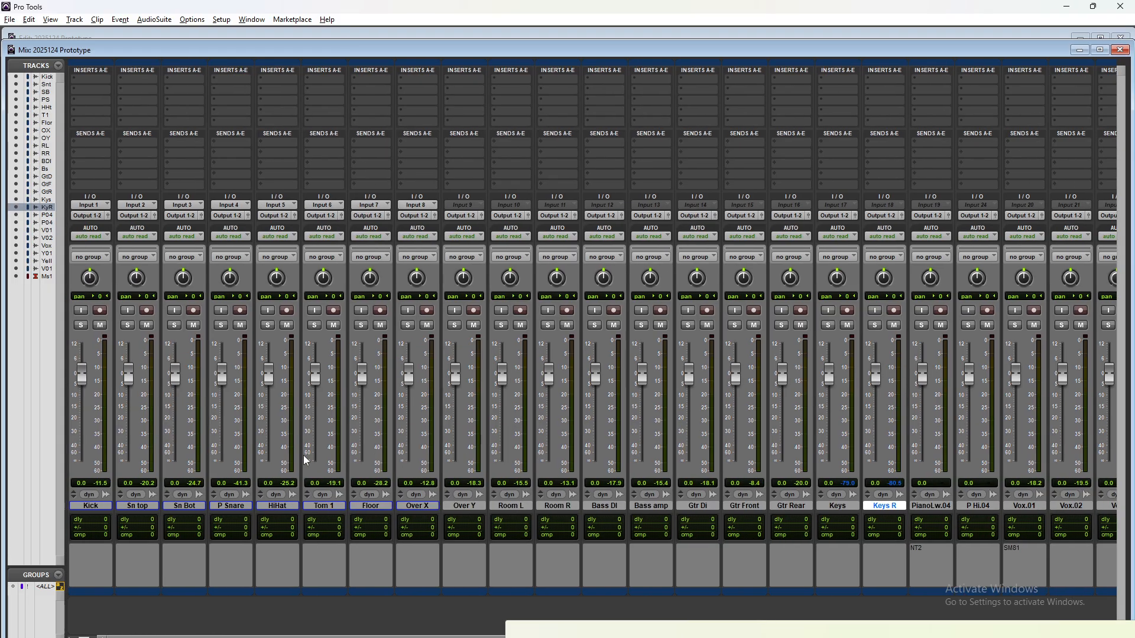
{"action": "scroll", "coordinate": [305, 460], "scroll_direction": "right", "scroll_amount": 5}
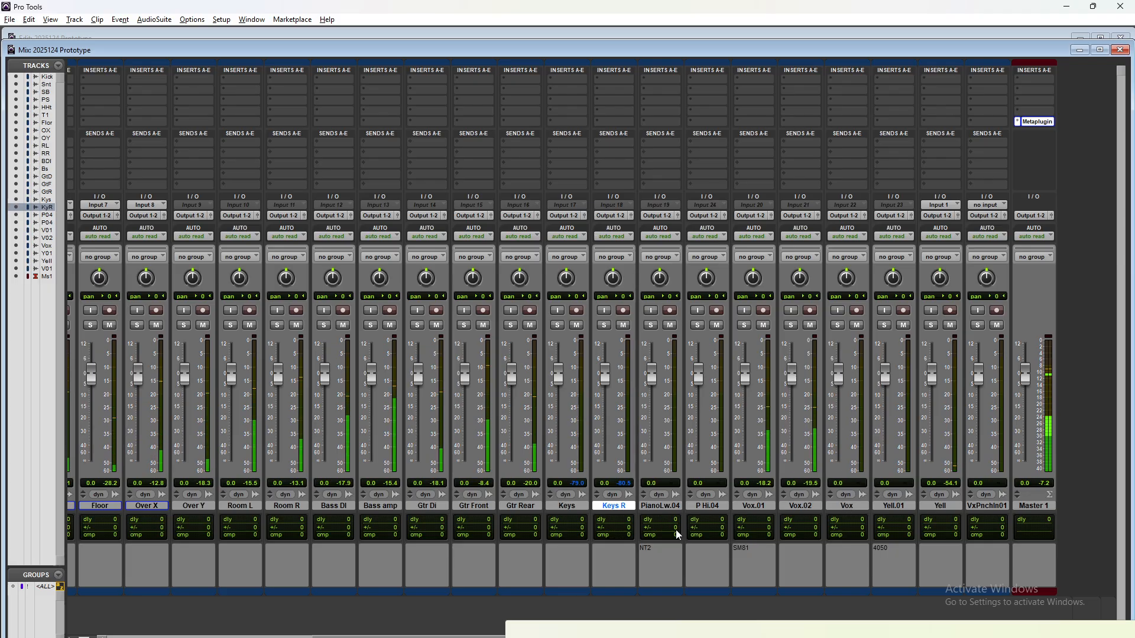
{"action": "scroll", "coordinate": [677, 535], "scroll_direction": "left", "scroll_amount": 1}
{"action": "scroll", "coordinate": [677, 535], "scroll_direction": "left", "scroll_amount": 5}
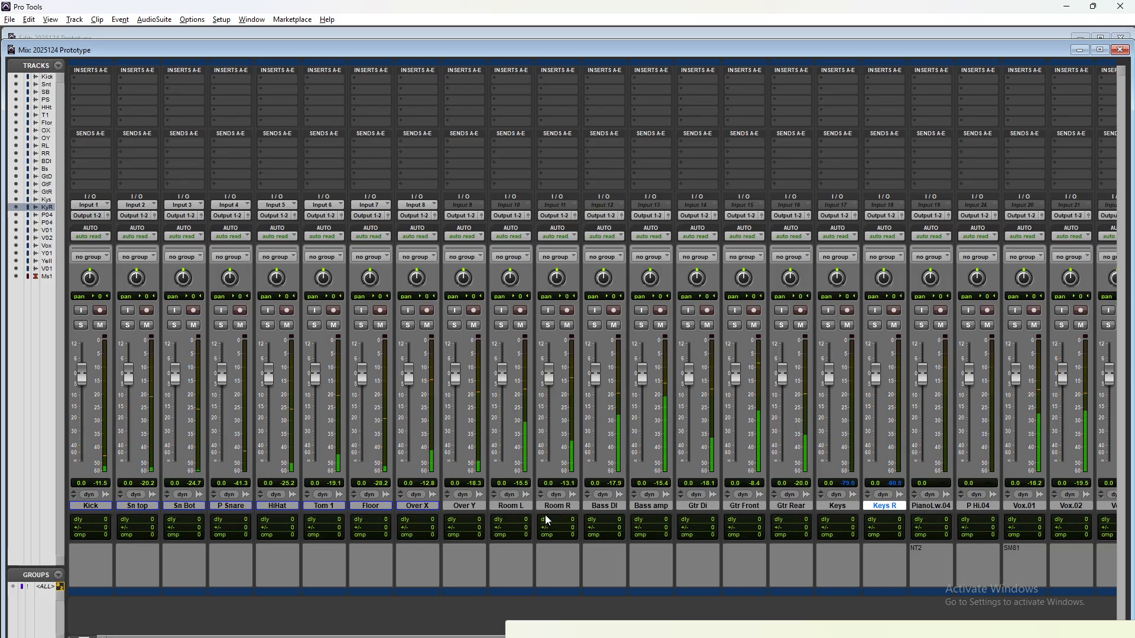
{"action": "scroll", "coordinate": [547, 518], "scroll_direction": "right", "scroll_amount": 2}
{"action": "scroll", "coordinate": [547, 520], "scroll_direction": "right", "scroll_amount": 5}
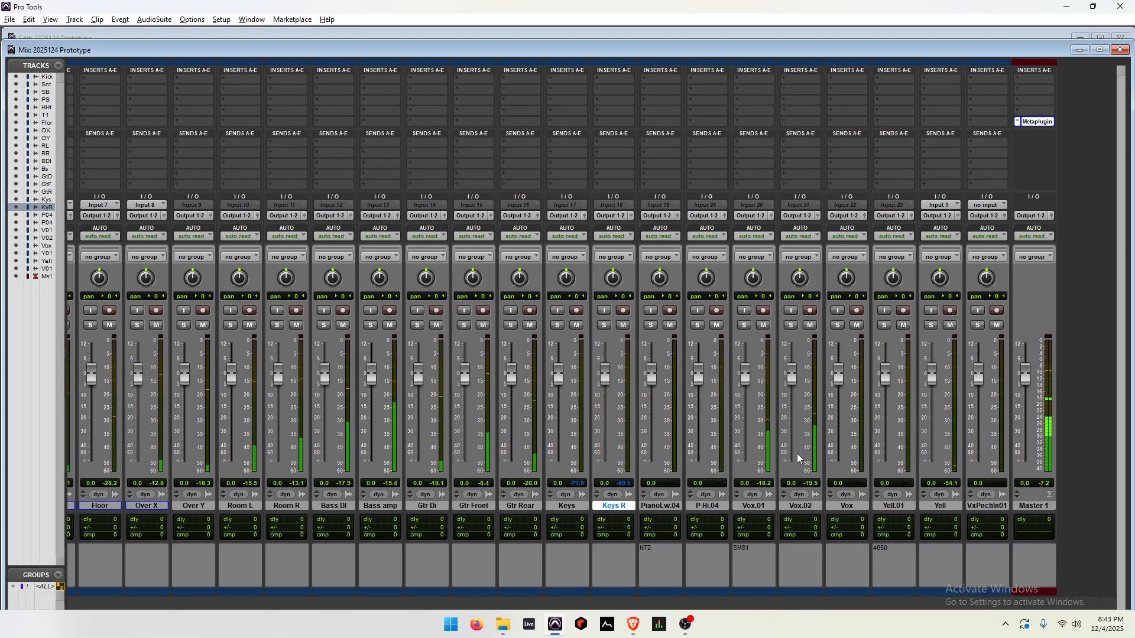
{"action": "scroll", "coordinate": [795, 467], "scroll_direction": "left", "scroll_amount": 6}
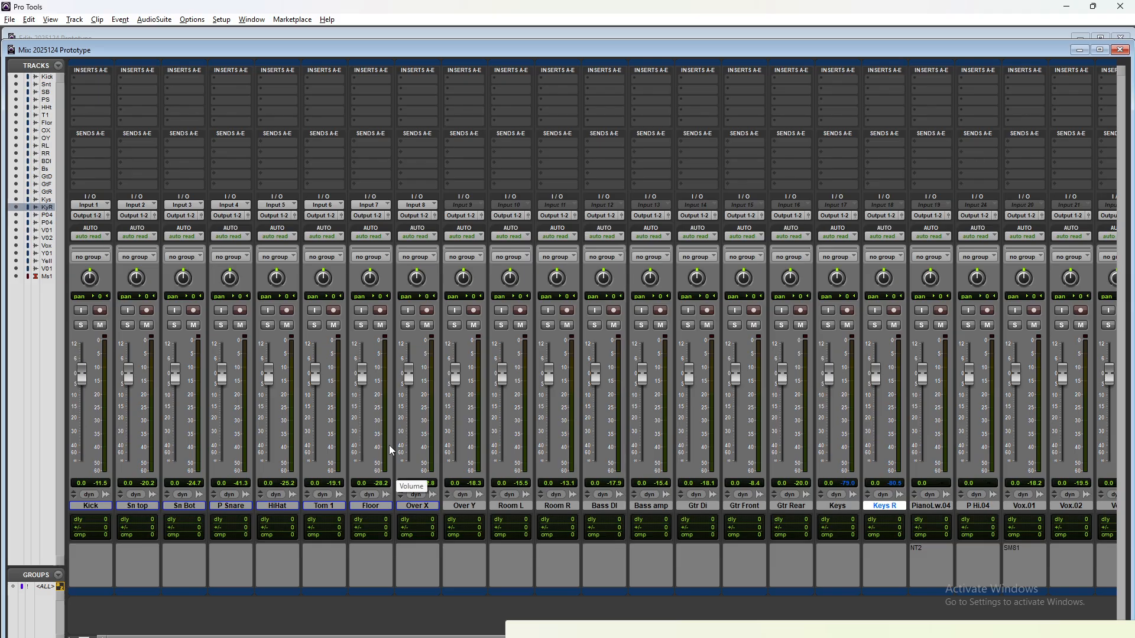
Select the drum tracks from Kick through Floor in the mixer, leaving out HiHat
{"action": "left_click", "coordinate": [106, 508]}
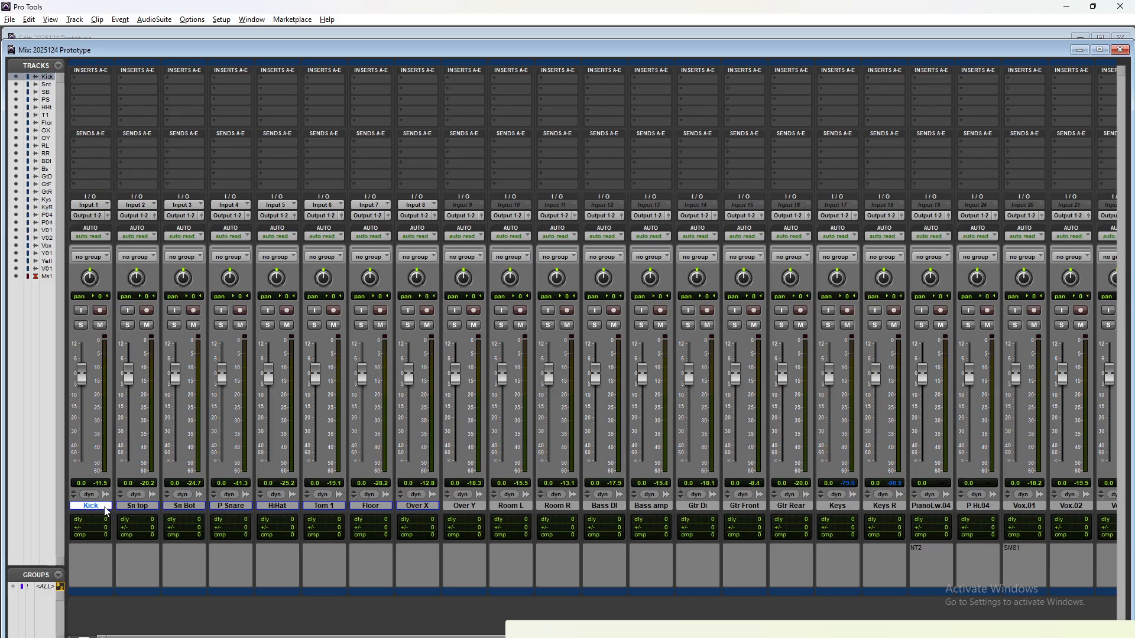
{"action": "left_click", "coordinate": [359, 506], "text": "shift"}
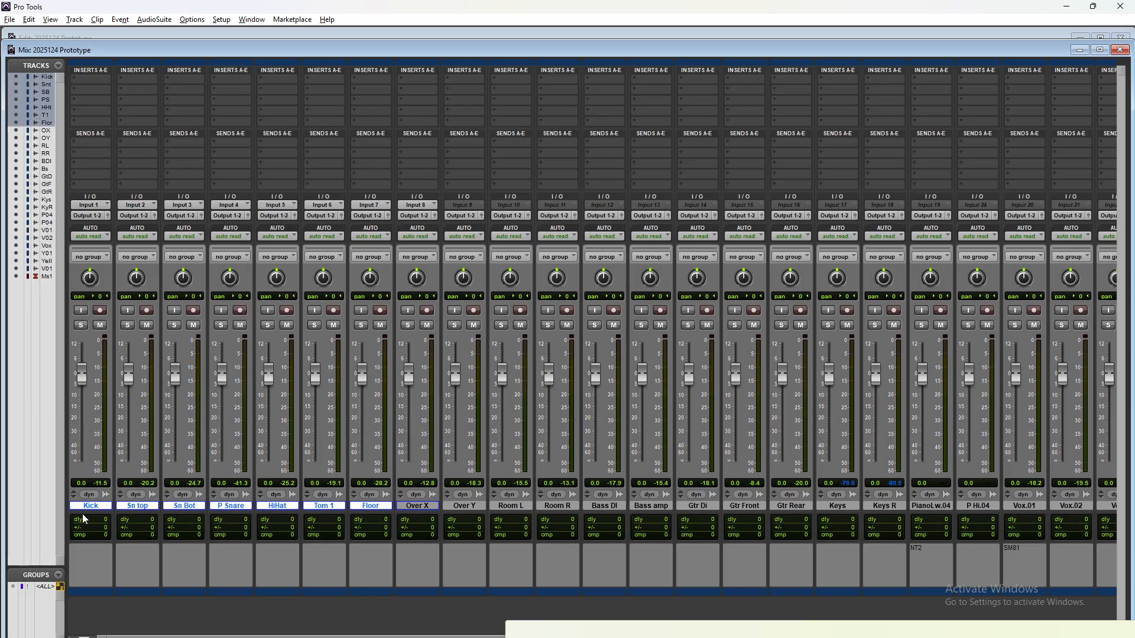
{"action": "left_click", "coordinate": [280, 506], "text": "ctrl"}
Select the overhead and room tracks from Over X through Room R in the mixer
{"action": "scroll", "coordinate": [370, 493], "scroll_direction": "right", "scroll_amount": 3}
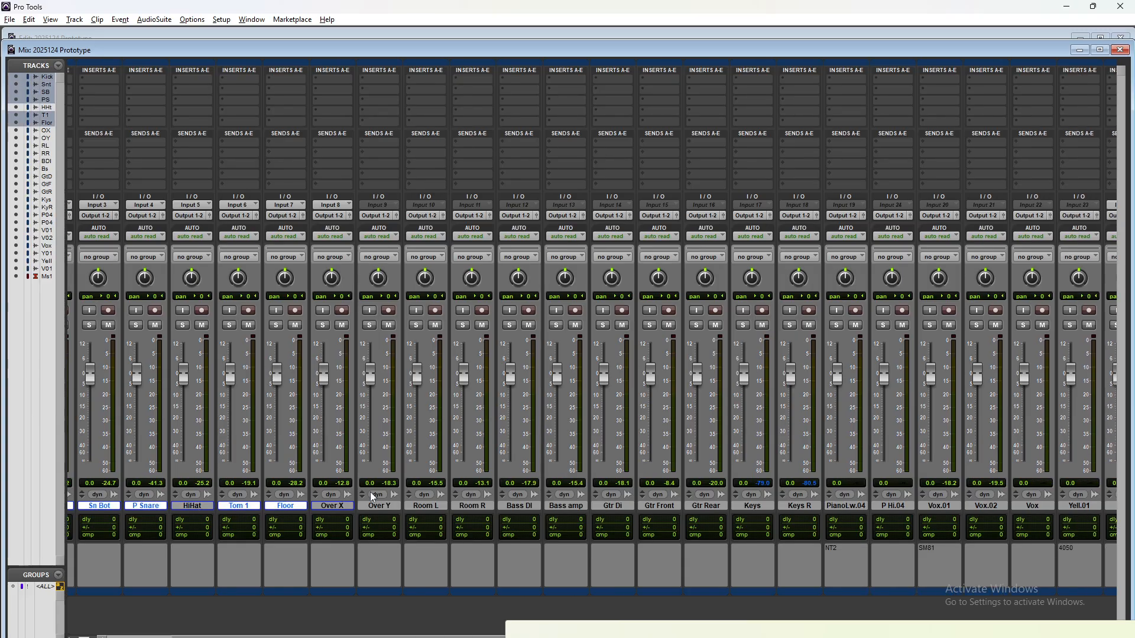
{"action": "left_click", "coordinate": [411, 507]}
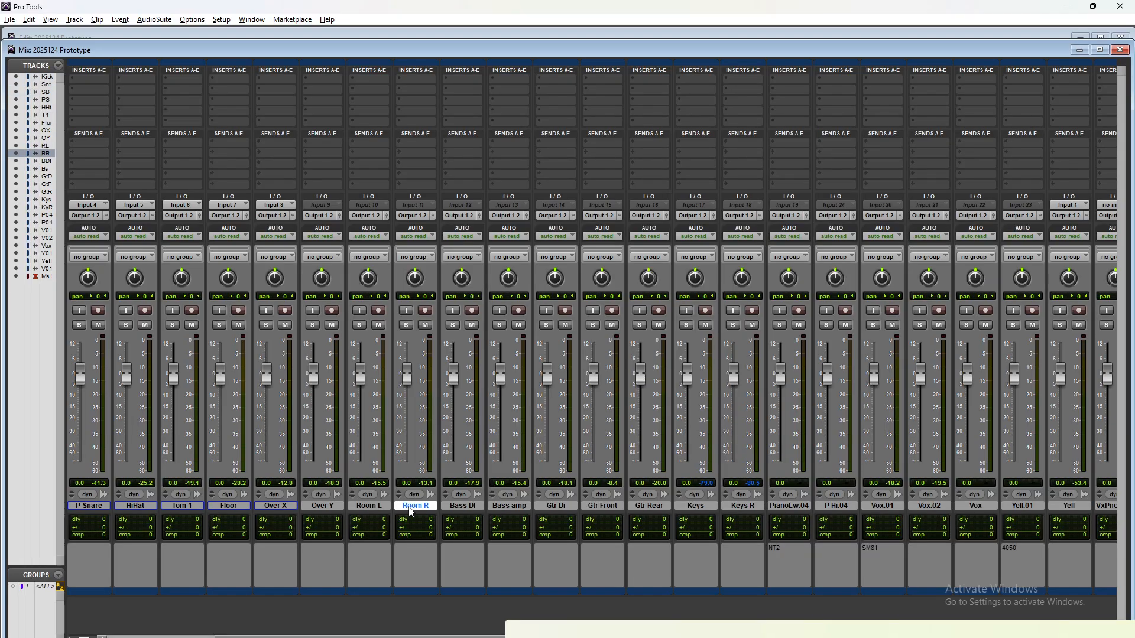
{"action": "left_click", "coordinate": [284, 507], "text": "shift"}
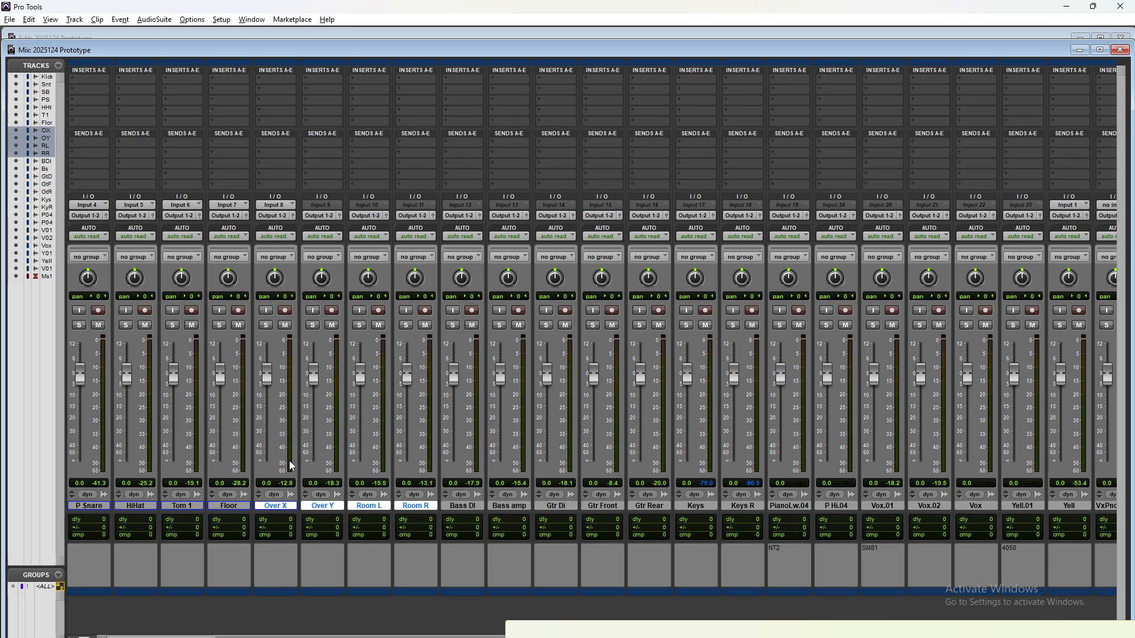
Select the Bass DI, Piano Low.04 and Vox Punch In.01 tracks one after another in the mixer
{"action": "scroll", "coordinate": [334, 461], "scroll_direction": "right", "scroll_amount": 3}
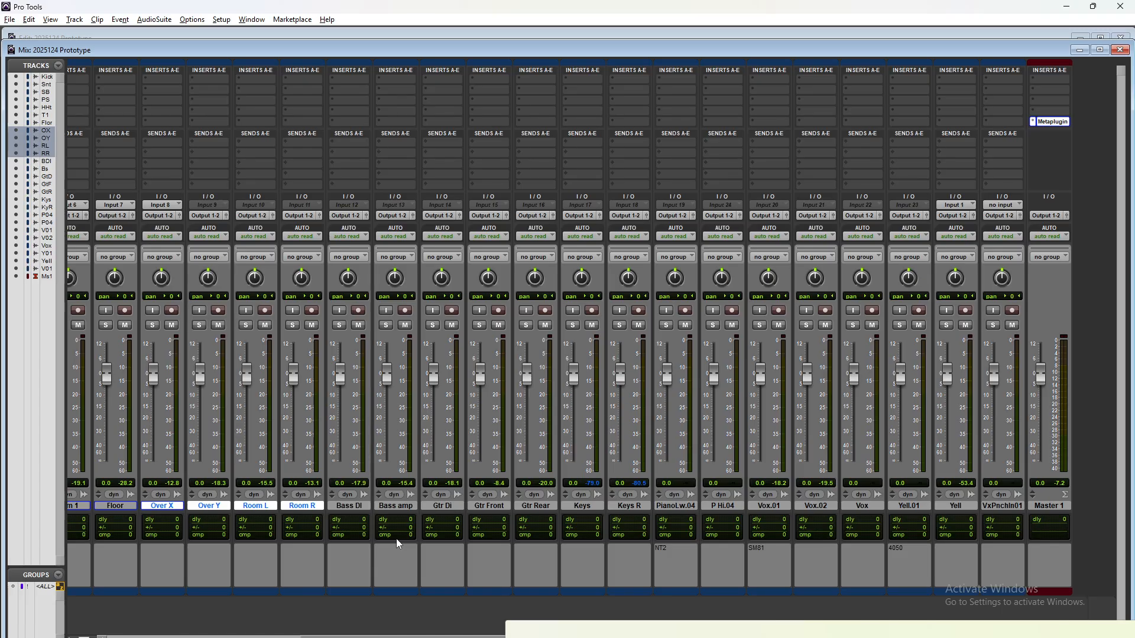
{"action": "left_click", "coordinate": [348, 507]}
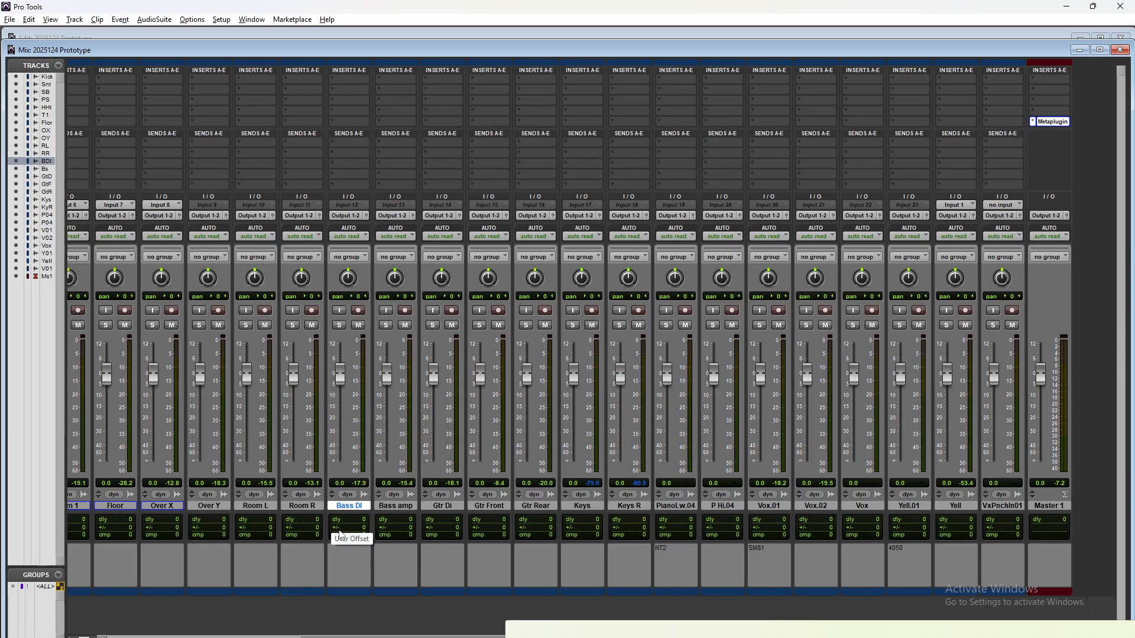
{"action": "scroll", "coordinate": [396, 515], "scroll_direction": "right", "scroll_amount": 1}
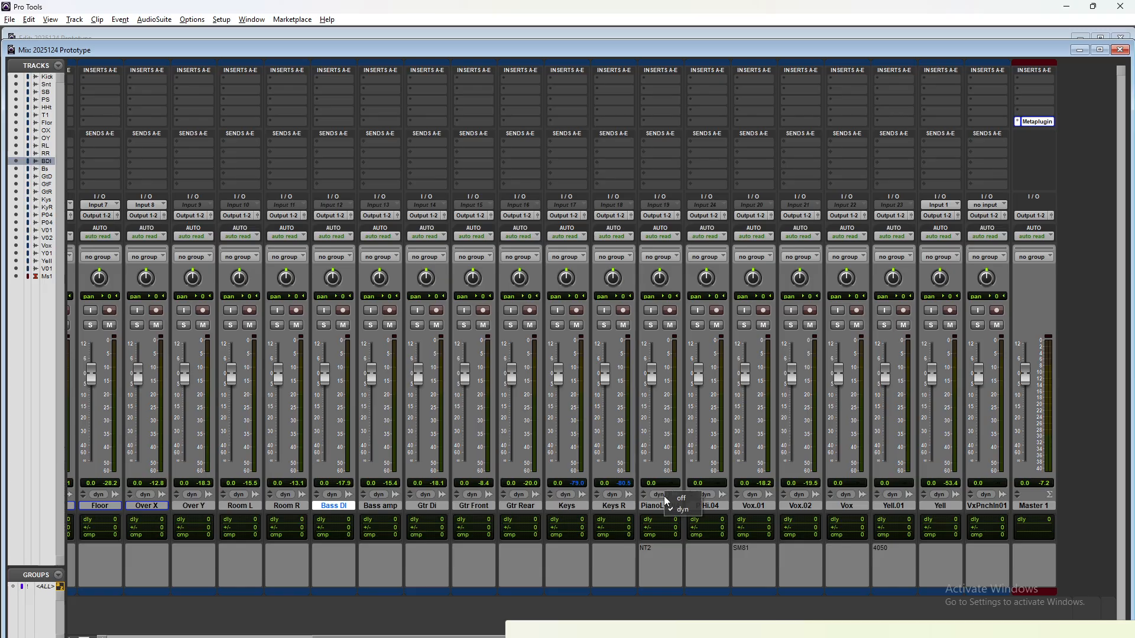
{"action": "left_click", "coordinate": [650, 507]}
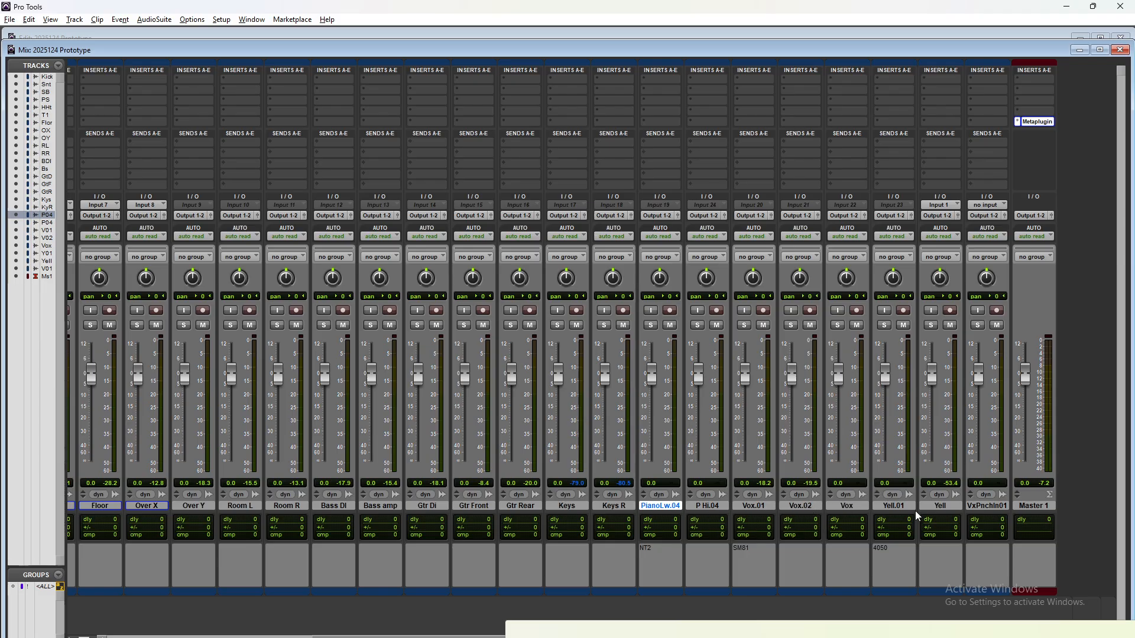
{"action": "scroll", "coordinate": [915, 512], "scroll_direction": "left", "scroll_amount": 4}
{"action": "scroll", "coordinate": [914, 512], "scroll_direction": "right", "scroll_amount": 4}
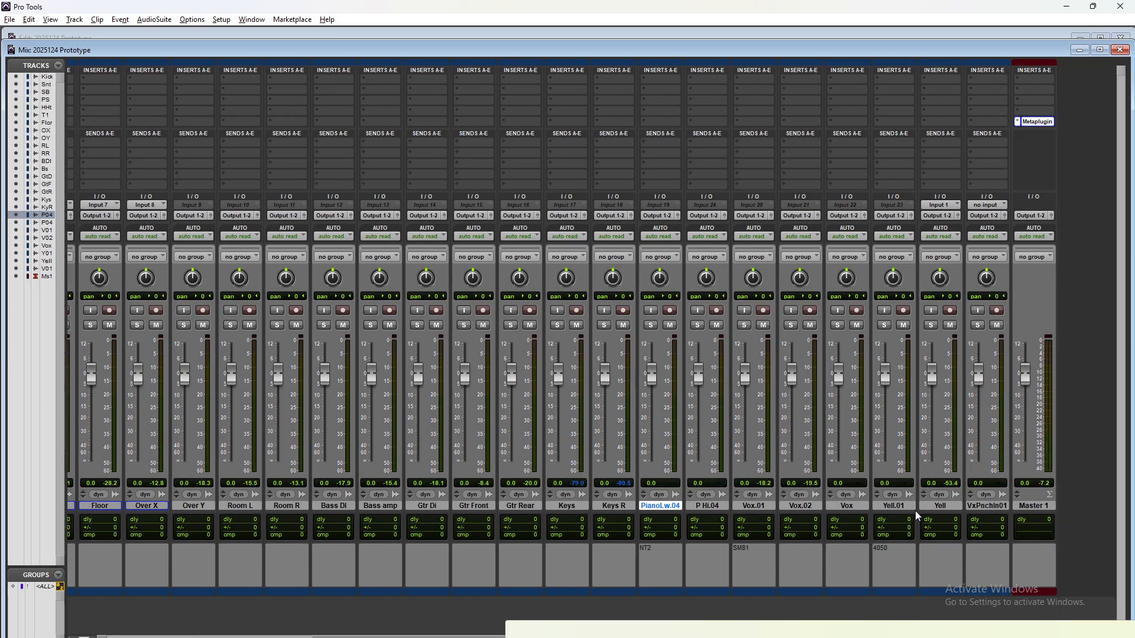
{"action": "left_click", "coordinate": [982, 507]}
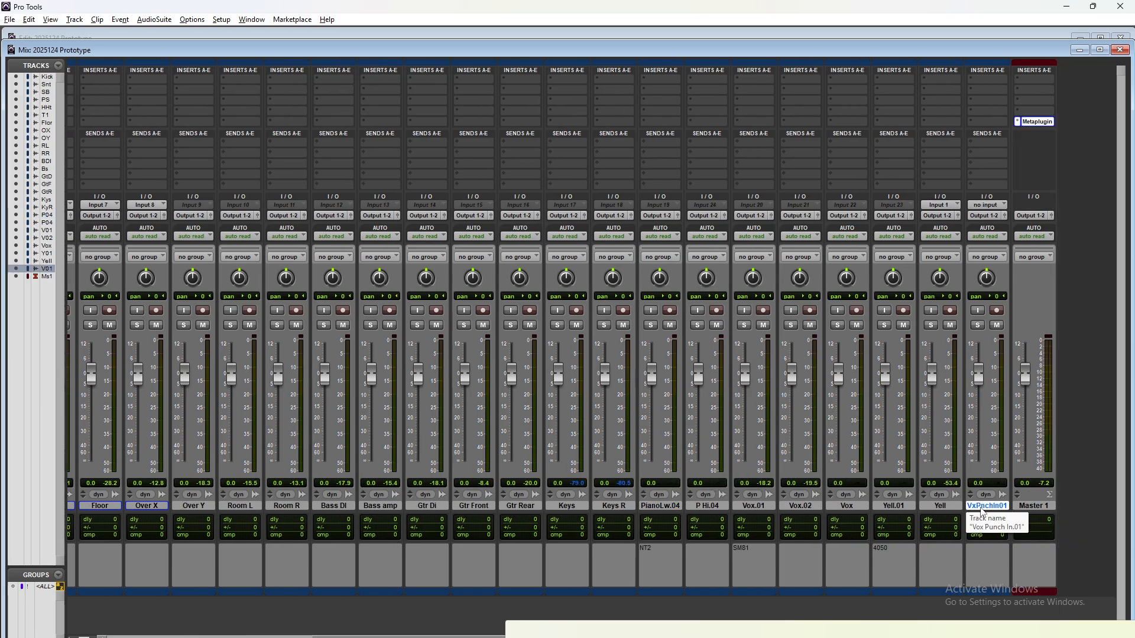
Switch to the Edit window and select the BGV1 clip on the Yell track
{"action": "key", "text": "ctrl+equal"}
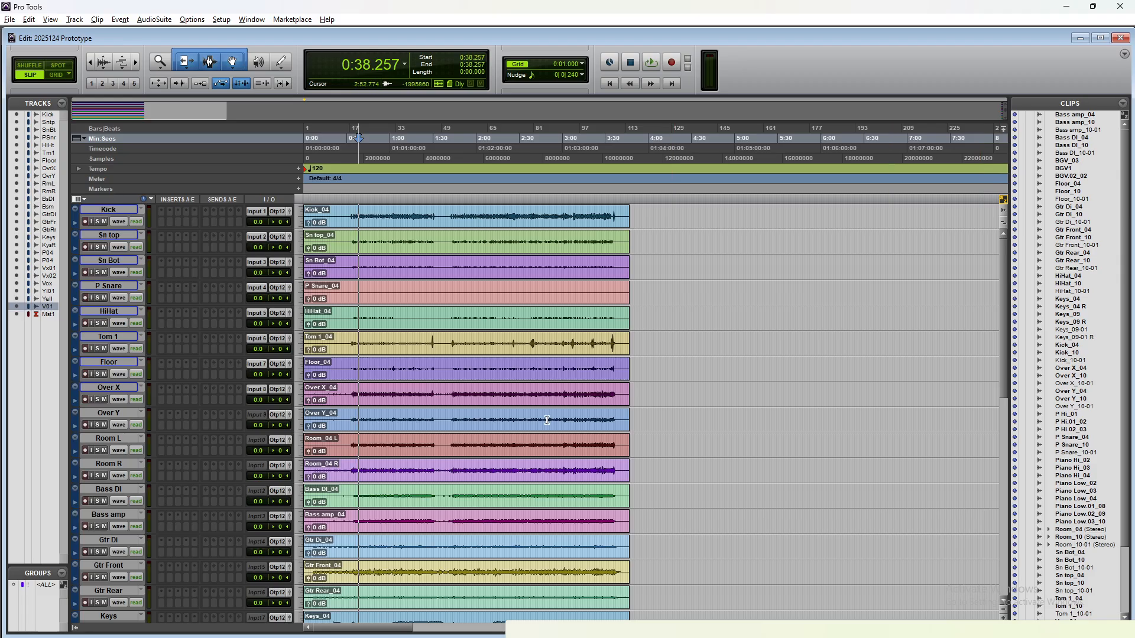
{"action": "scroll", "coordinate": [544, 413], "scroll_direction": "down", "scroll_amount": 10}
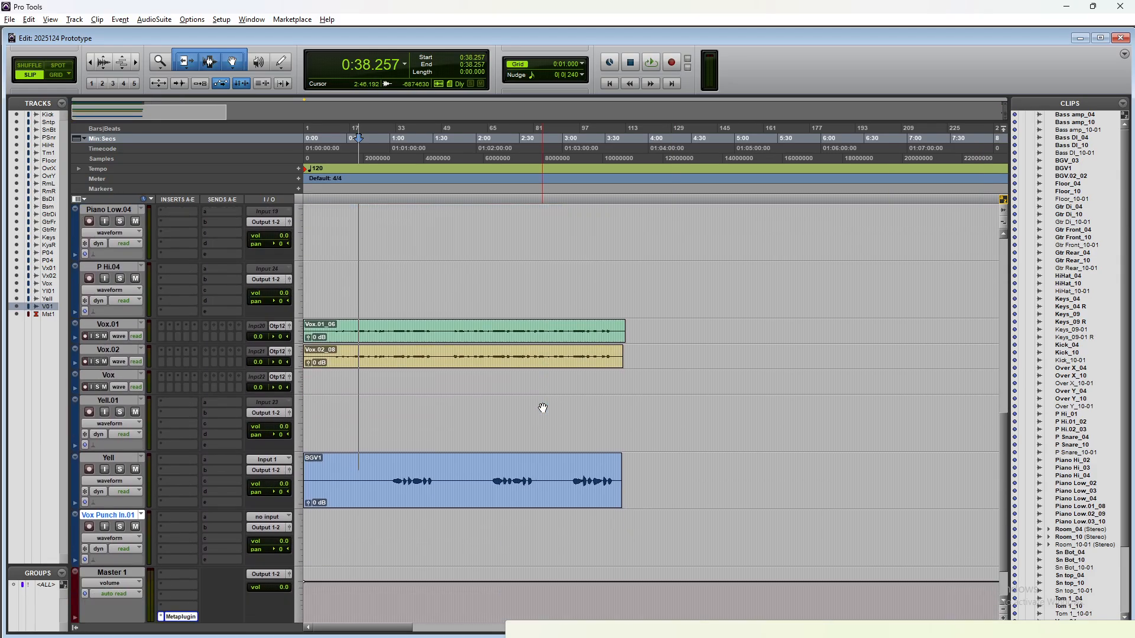
{"action": "scroll", "coordinate": [543, 407], "scroll_direction": "down", "scroll_amount": 3}
{"action": "left_click", "coordinate": [494, 425]}
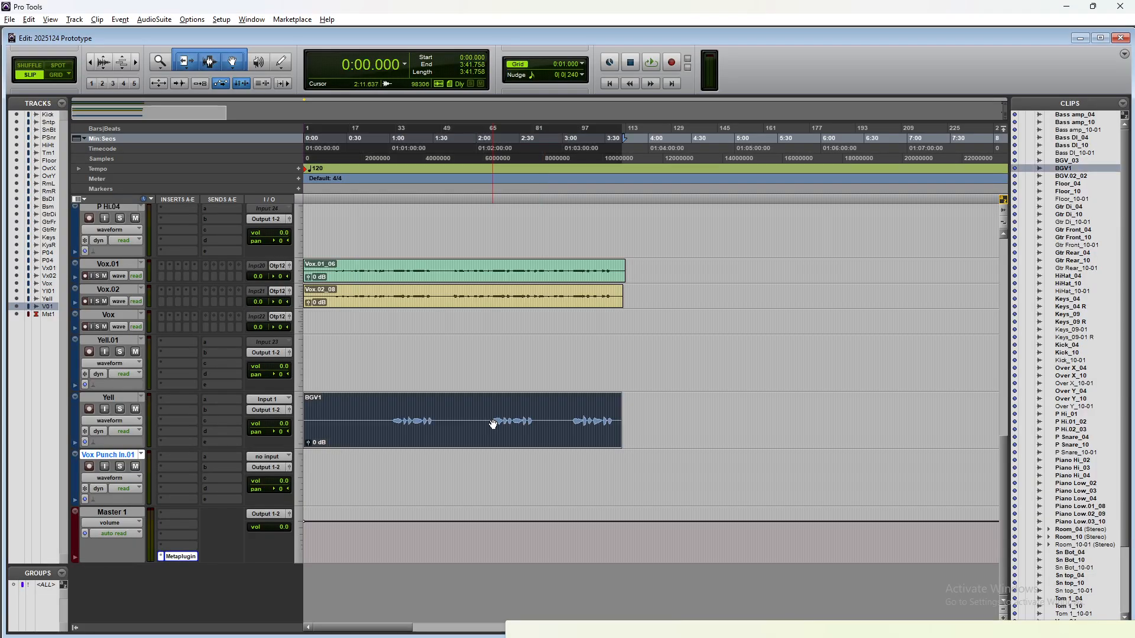
Set the Piano Low.04 track's view to playlists
{"action": "scroll", "coordinate": [493, 425], "scroll_direction": "up", "scroll_amount": 5}
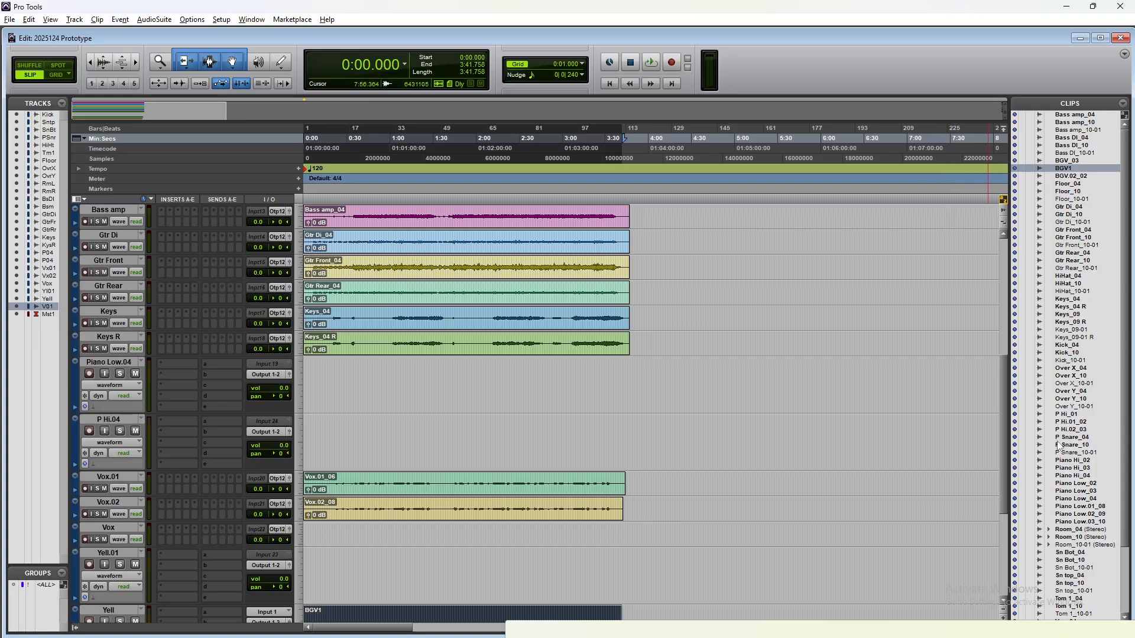
{"action": "left_click", "coordinate": [114, 385]}
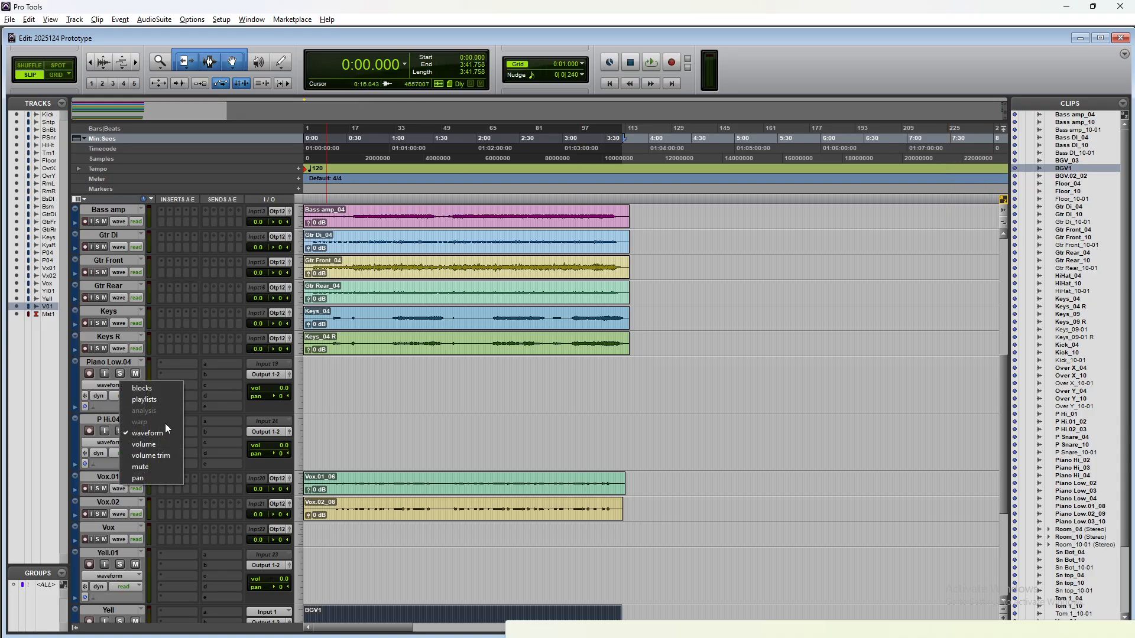
{"action": "left_click", "coordinate": [170, 400]}
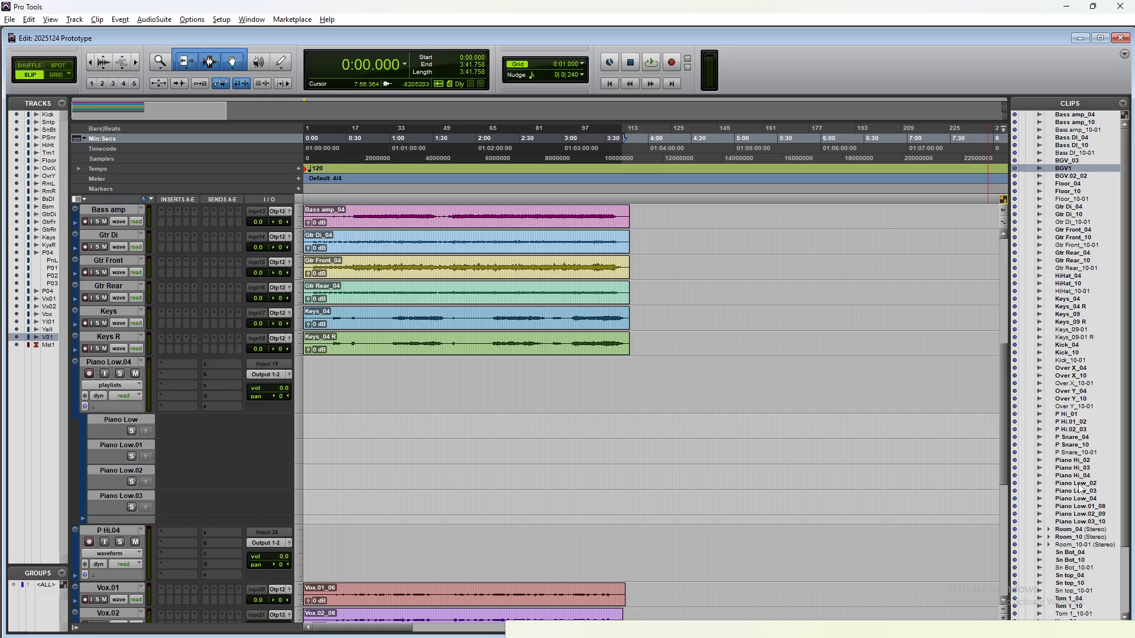
Try the Piano Low_02 clip on the Piano Low.04 track, undo it, and place Piano Low_04 at the track's start instead
{"action": "left_click_drag", "start_coordinate": [1079, 489], "coordinate": [187, 383]}
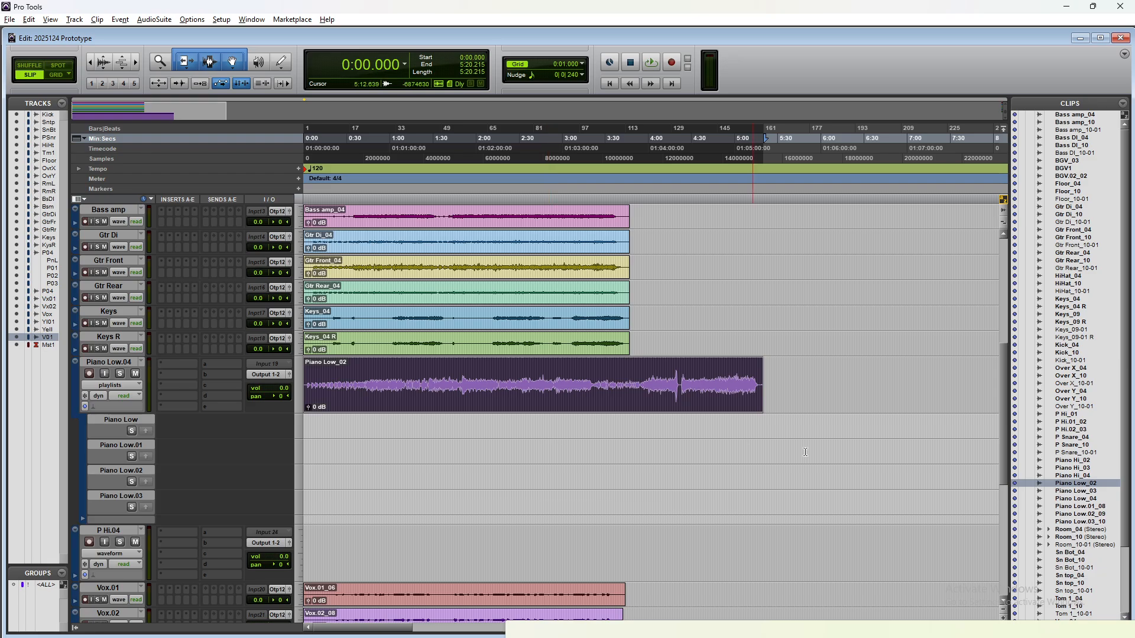
{"action": "key", "text": "ctrl+z"}
{"action": "left_click", "coordinate": [1084, 491]}
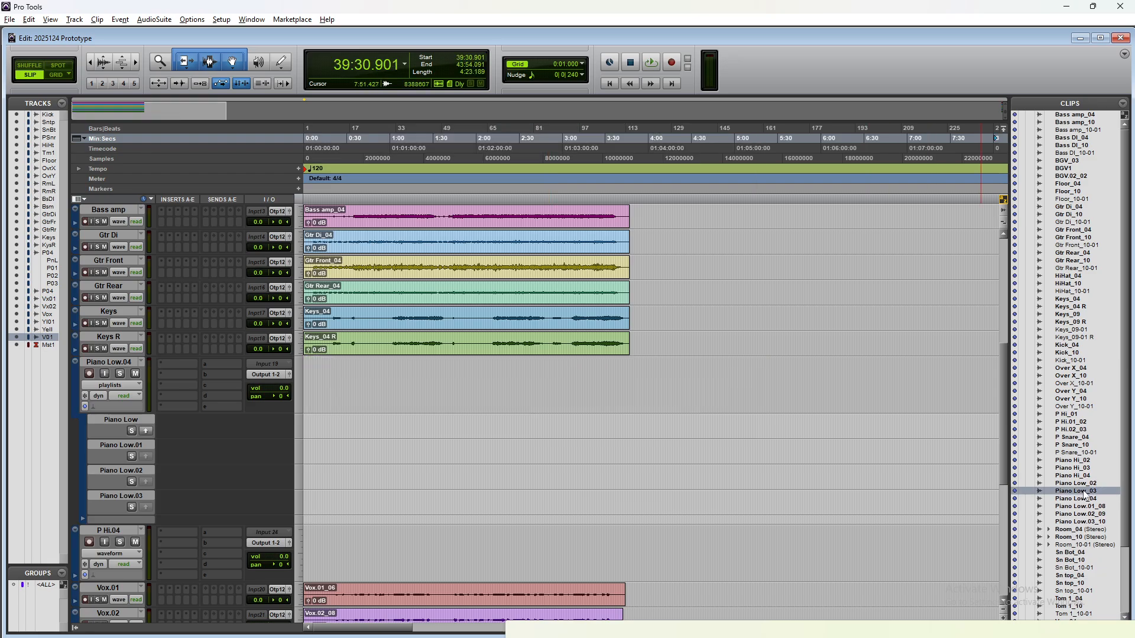
{"action": "left_click_drag", "start_coordinate": [1085, 496], "coordinate": [278, 380]}
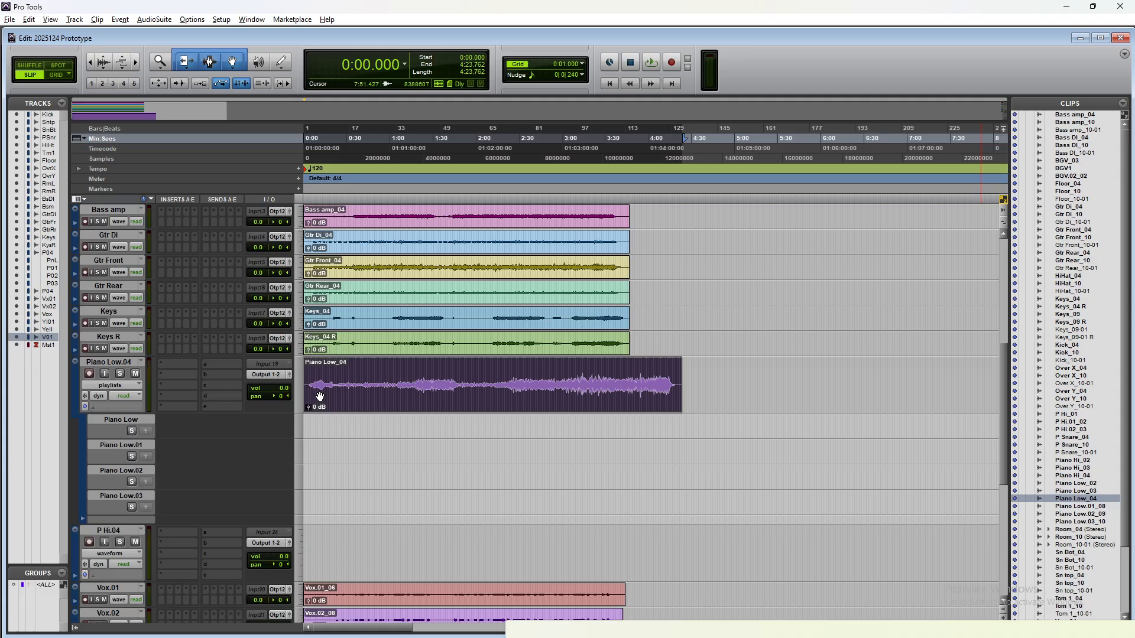
Solo the Piano Low.04 track and audition its clip from about 3:07
{"action": "left_click", "coordinate": [119, 374]}
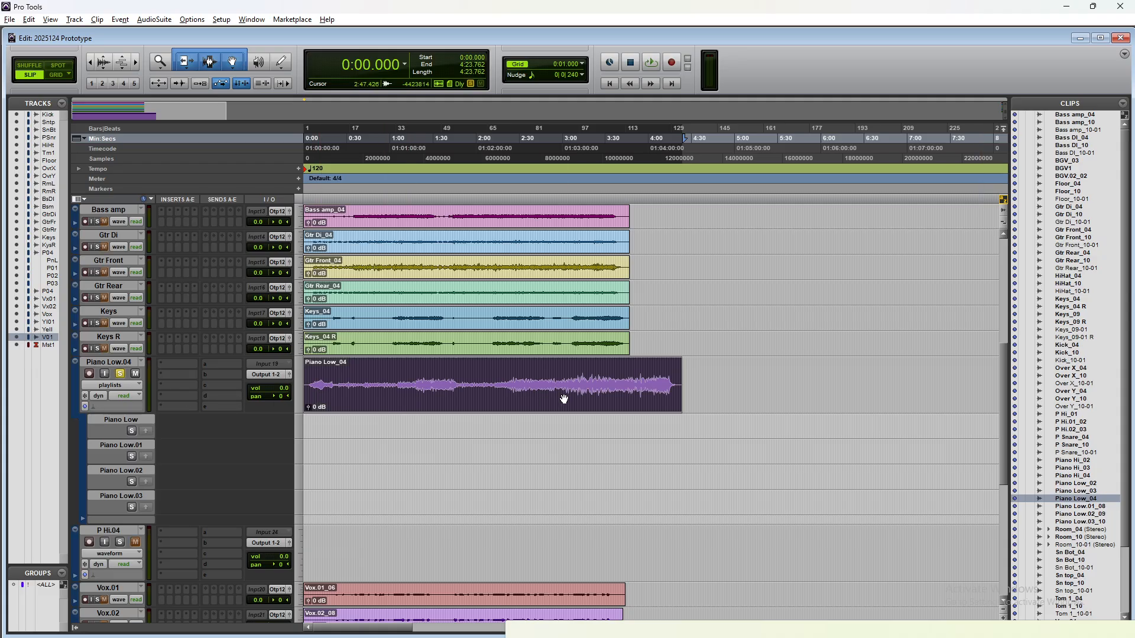
{"action": "left_click", "coordinate": [572, 373]}
{"action": "key", "text": "space"}
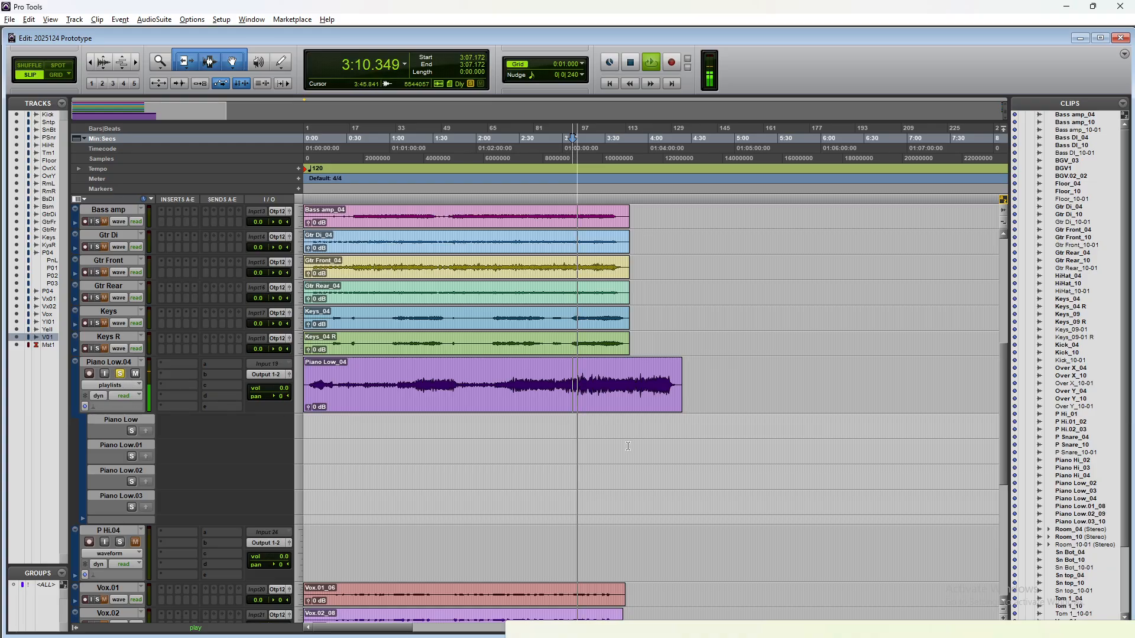
Stop playback and delete the Piano Low_04 clip from the Piano Low.04 track
{"action": "left_click", "coordinate": [630, 397]}
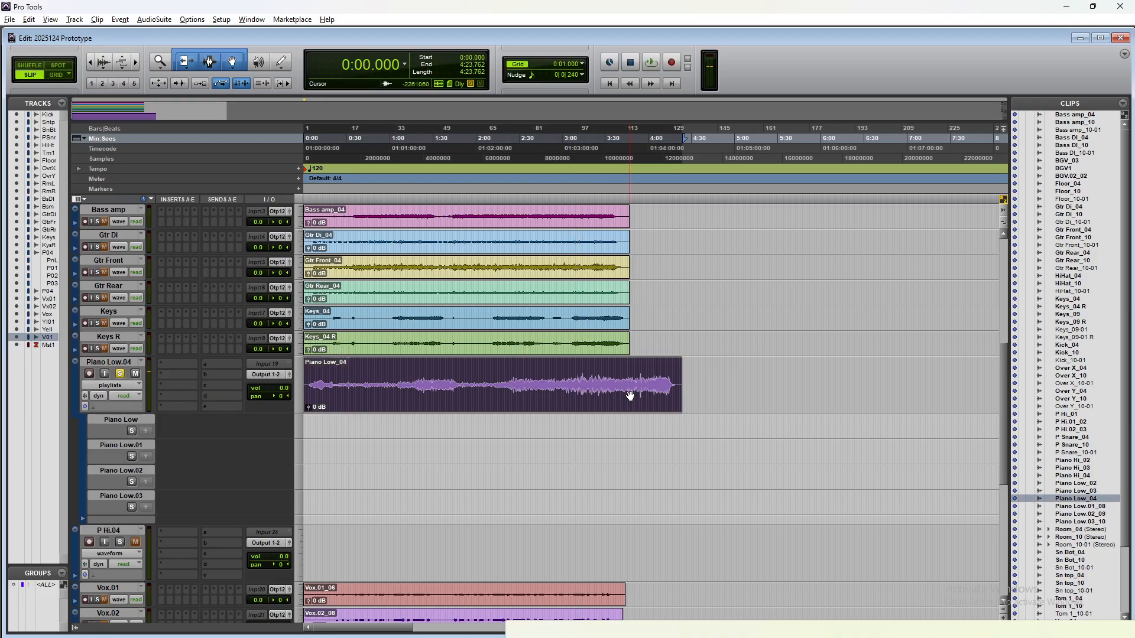
{"action": "key", "text": "Delete"}
Place the Piano Hi_03 clip at the start of the P Hi.04 track
{"action": "scroll", "coordinate": [1119, 535], "scroll_direction": "down", "scroll_amount": 3}
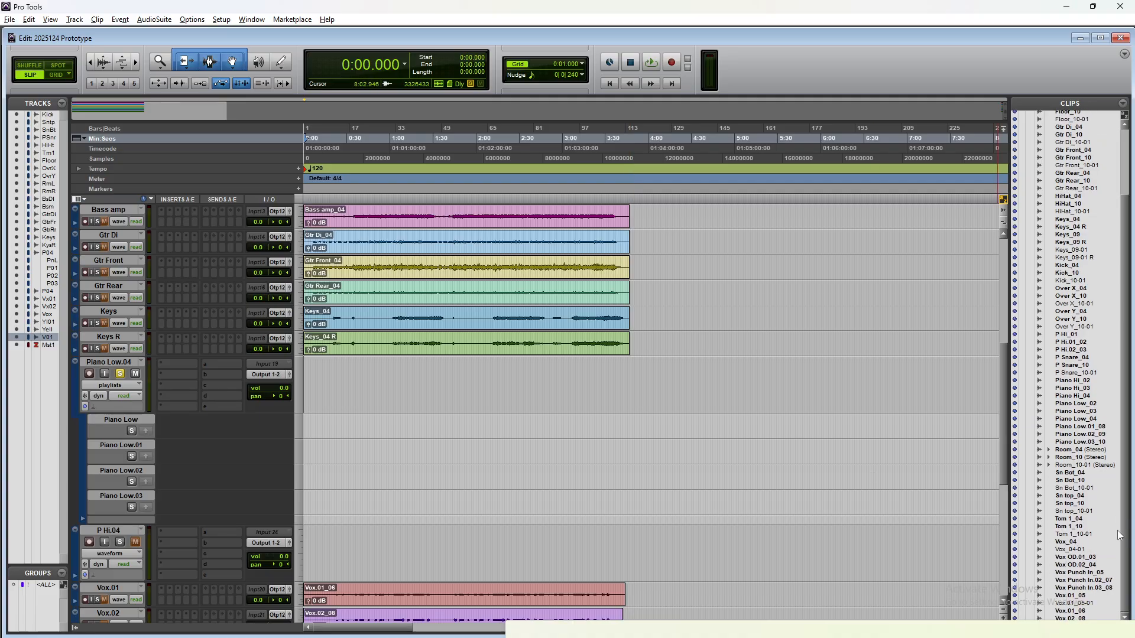
{"action": "left_click_drag", "start_coordinate": [1084, 388], "coordinate": [295, 555]}
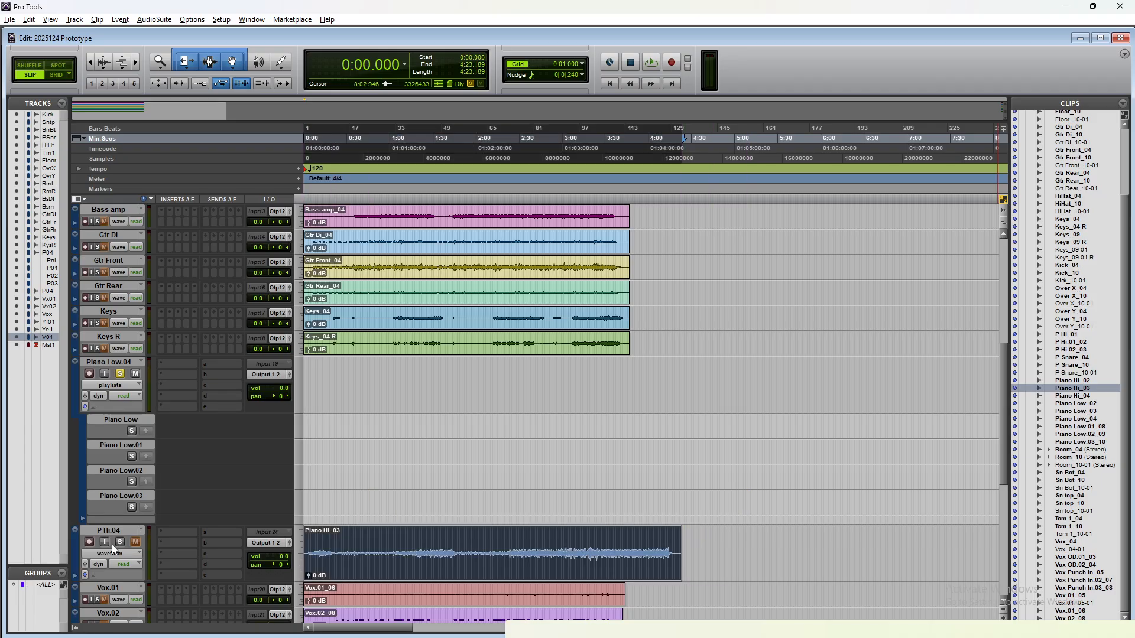
Audition the Piano Hi_03 clip soloed from about 2:51 and delete it from the P Hi.04 track
{"action": "left_click", "coordinate": [556, 528]}
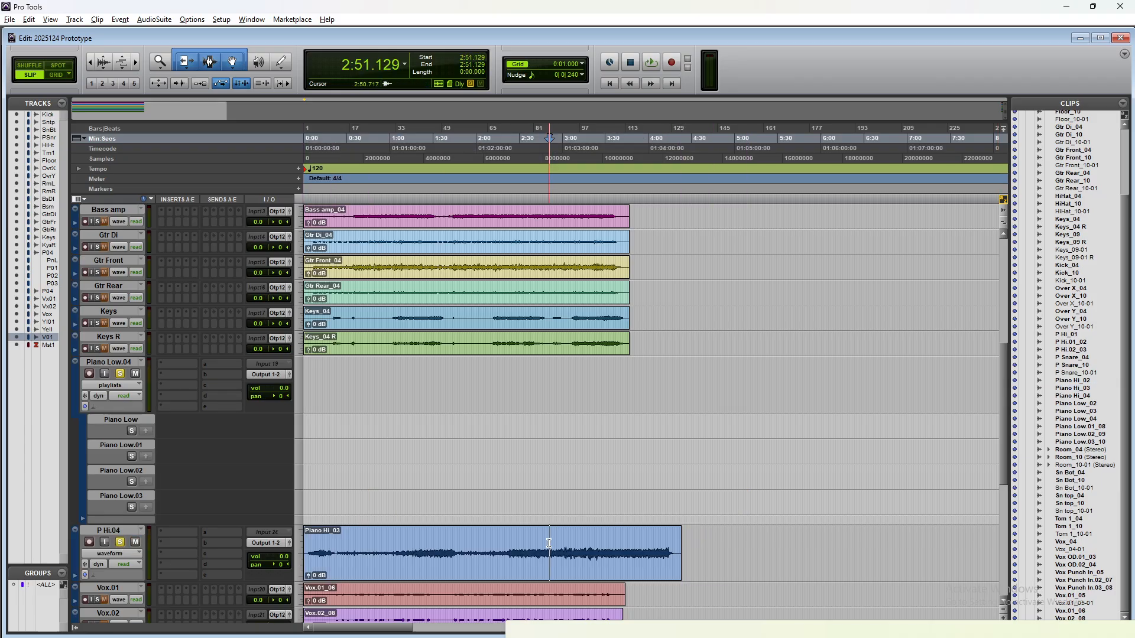
{"action": "key", "text": "space"}
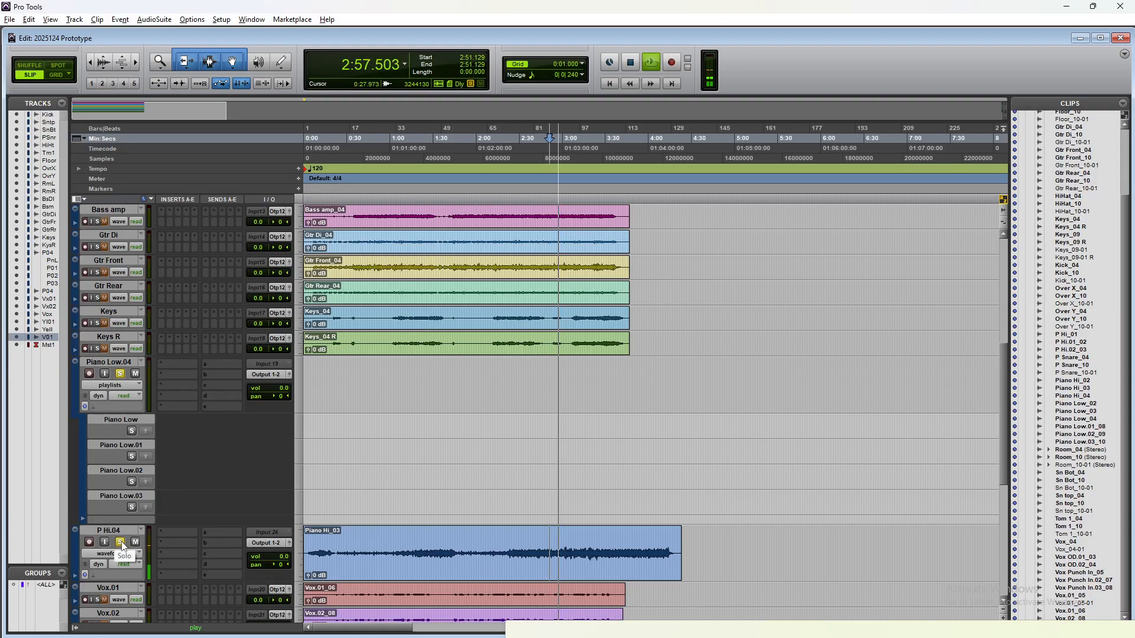
{"action": "key", "text": "space"}
{"action": "left_click", "coordinate": [528, 580]}
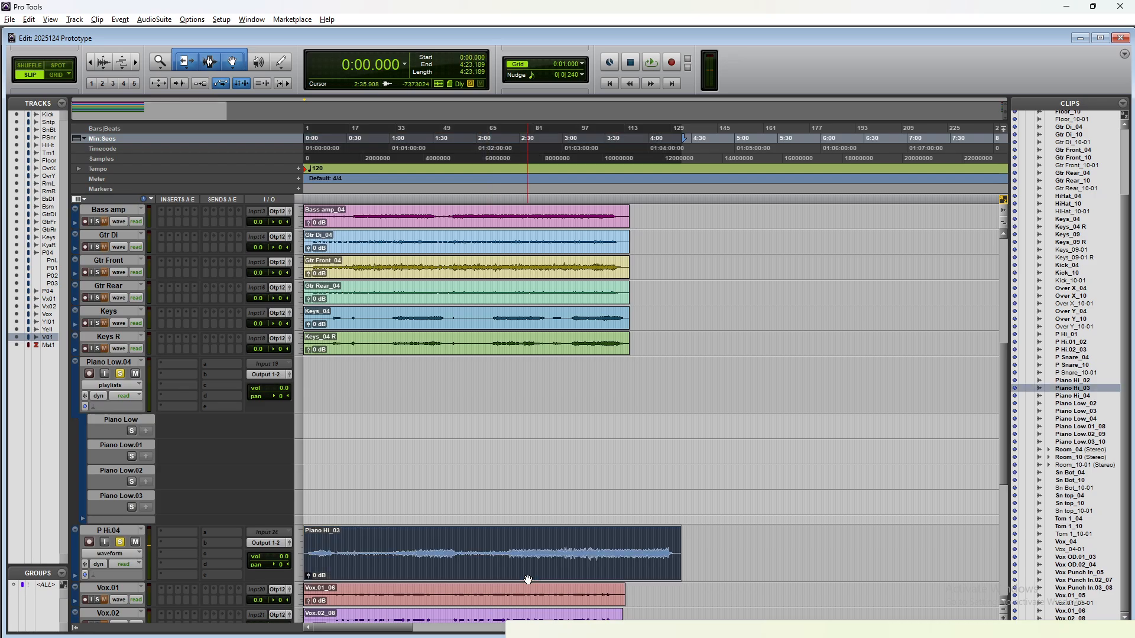
{"action": "key", "text": "Delete"}
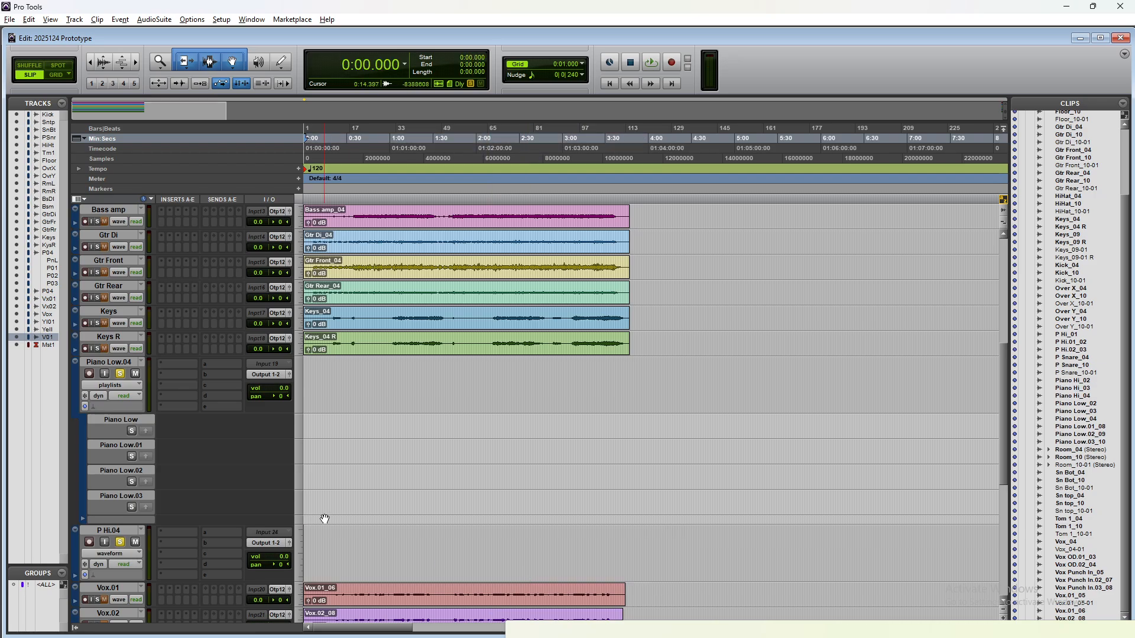
Delete the Piano Low.04 and P Hi.04 tracks together with their alternate playlists
{"action": "left_click", "coordinate": [88, 360]}
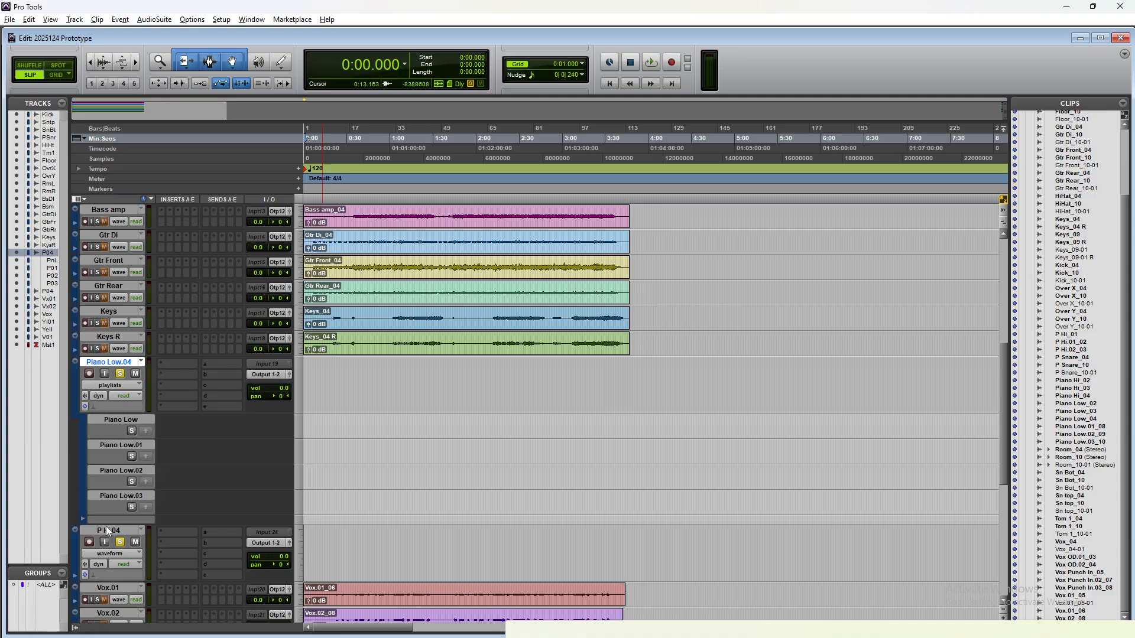
{"action": "left_click", "coordinate": [108, 531], "text": "shift"}
{"action": "right_click", "coordinate": [109, 530]}
{"action": "left_click", "coordinate": [140, 501]}
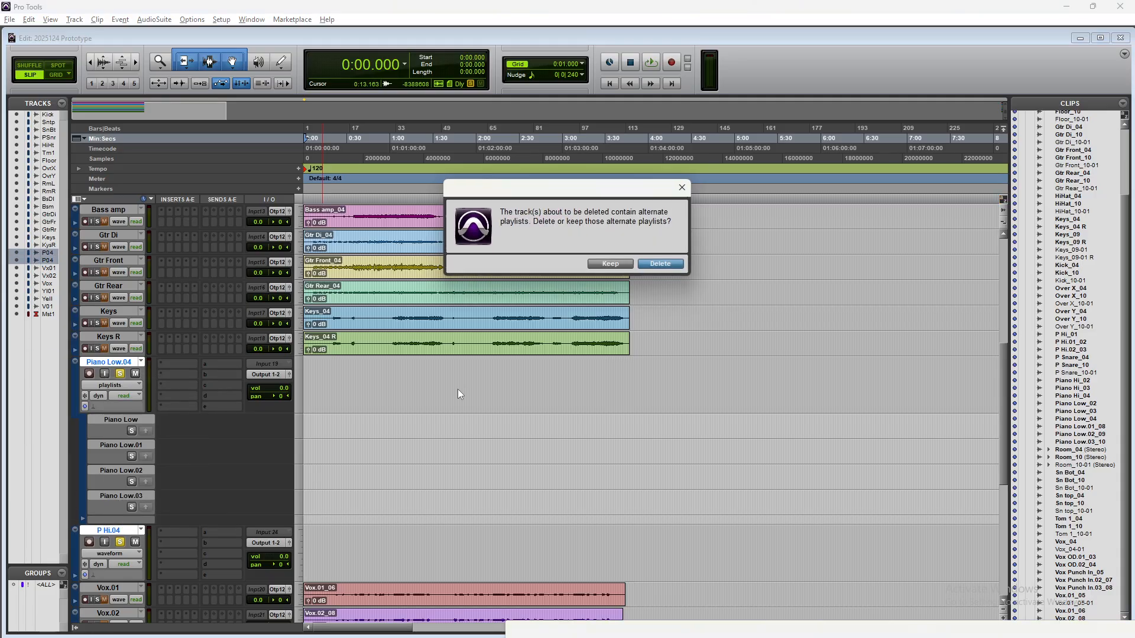
{"action": "left_click", "coordinate": [682, 264]}
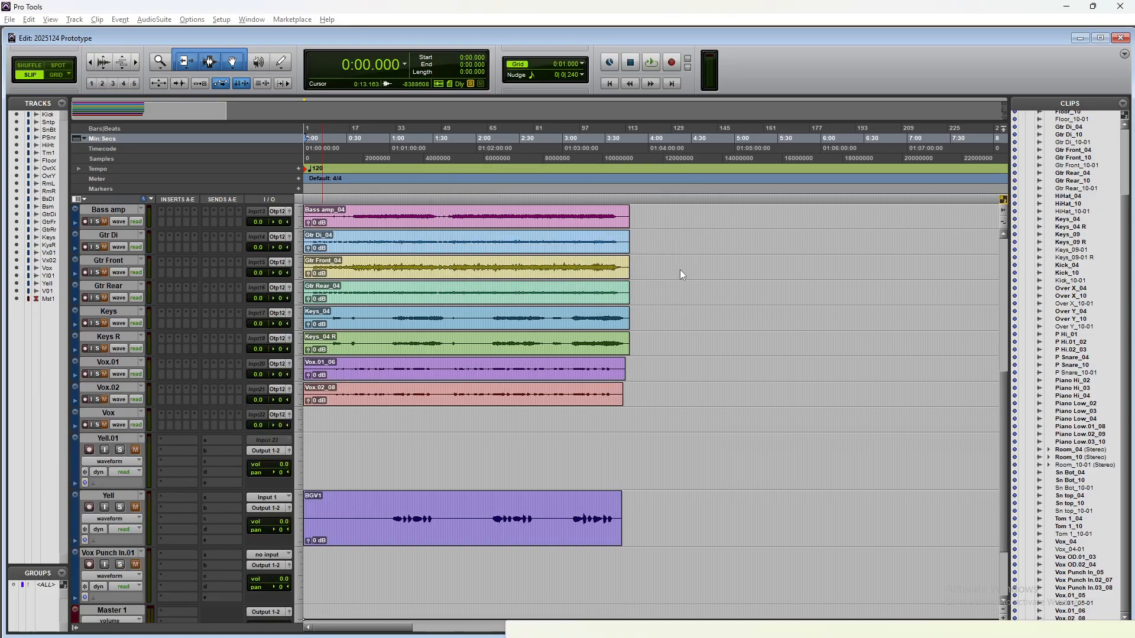
Try to select the clips from Kick_04 on the Kick track down to BGV1 on the Yell track
{"action": "scroll", "coordinate": [558, 458], "scroll_direction": "up", "scroll_amount": 5}
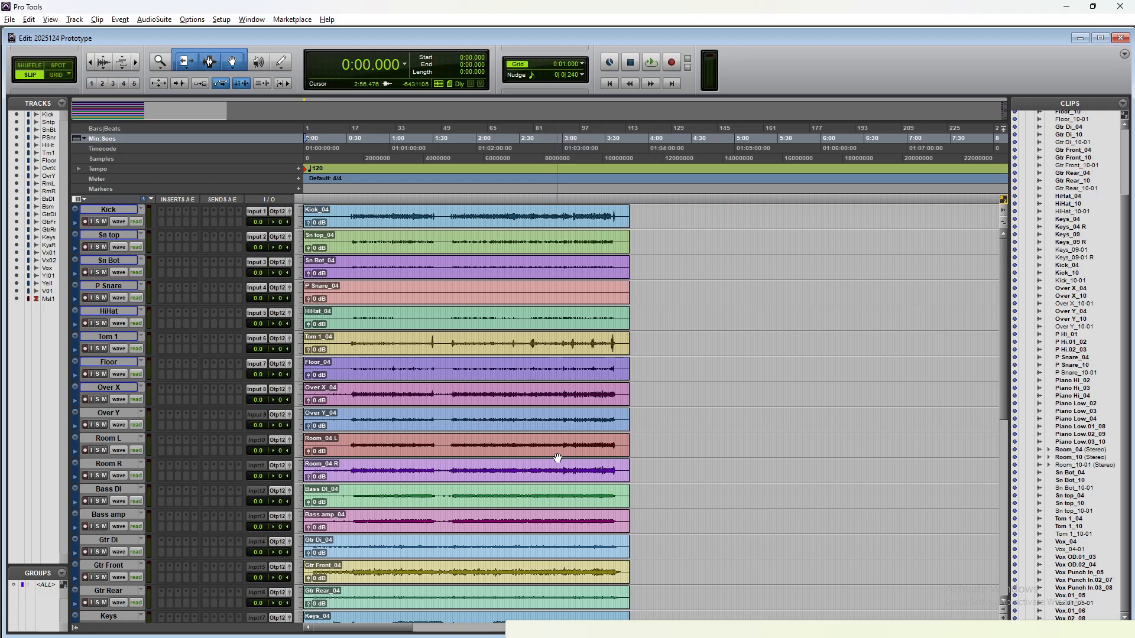
{"action": "left_click", "coordinate": [350, 220]}
{"action": "scroll", "coordinate": [349, 222], "scroll_direction": "down", "scroll_amount": 10}
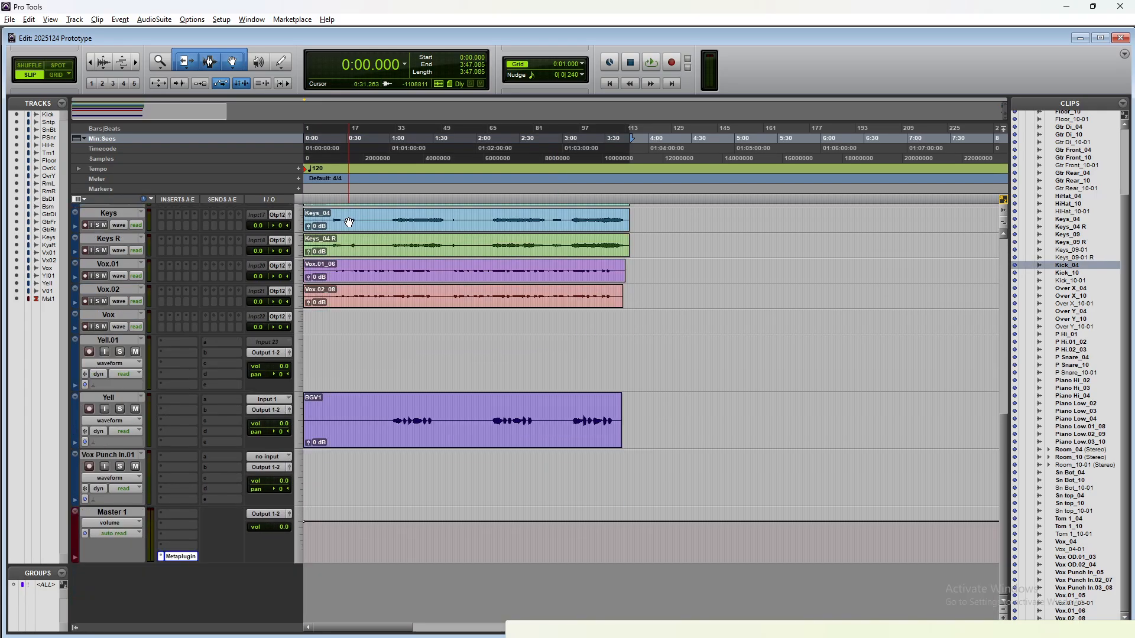
{"action": "left_click", "coordinate": [379, 433]}
{"action": "scroll", "coordinate": [378, 434], "scroll_direction": "up", "scroll_amount": 2}
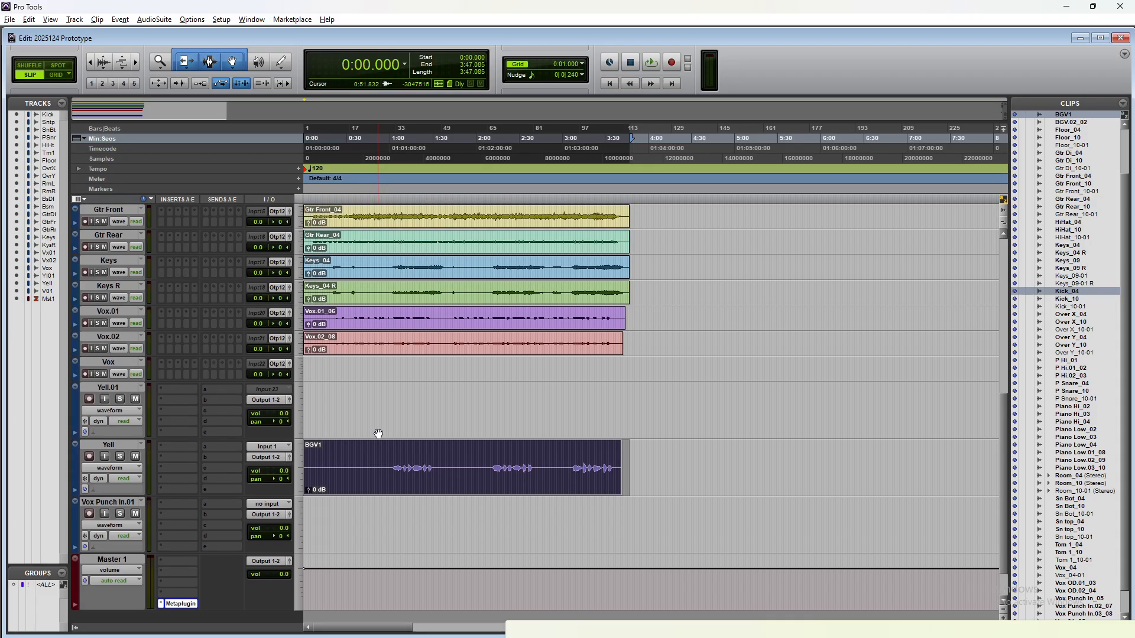
{"action": "scroll", "coordinate": [378, 434], "scroll_direction": "up", "scroll_amount": 1}
Activate the <ALL> edit group and select the clips on all tracks from the session start to their end at 3:47.085
{"action": "left_click", "coordinate": [30, 584]}
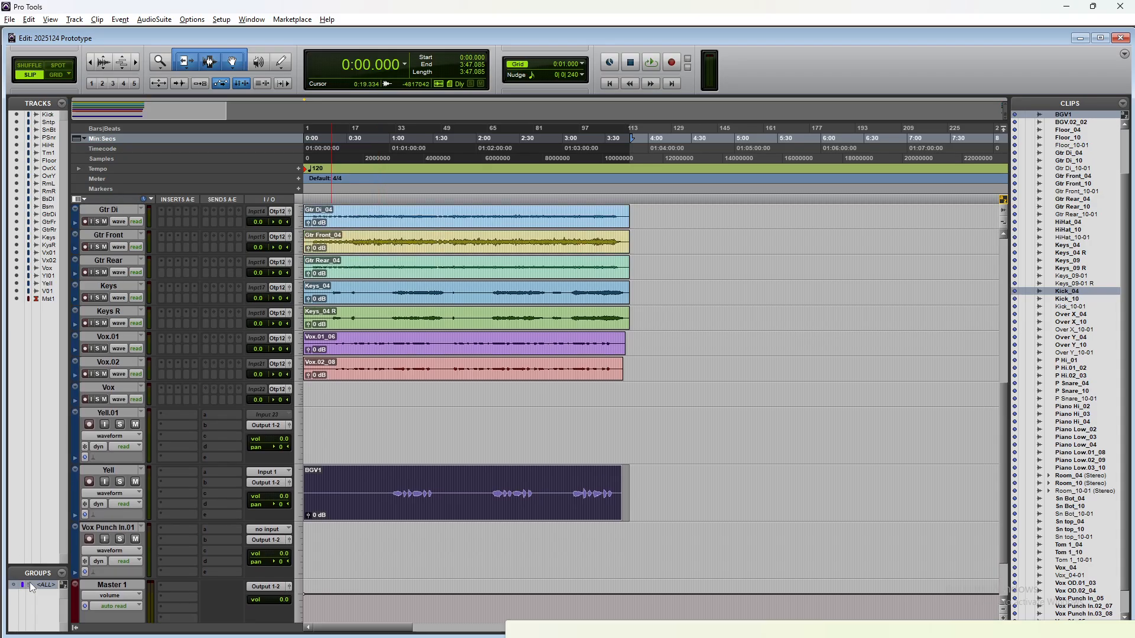
{"action": "left_click", "coordinate": [412, 375]}
{"action": "scroll", "coordinate": [413, 375], "scroll_direction": "up", "scroll_amount": 12}
{"action": "scroll", "coordinate": [412, 374], "scroll_direction": "up", "scroll_amount": 1}
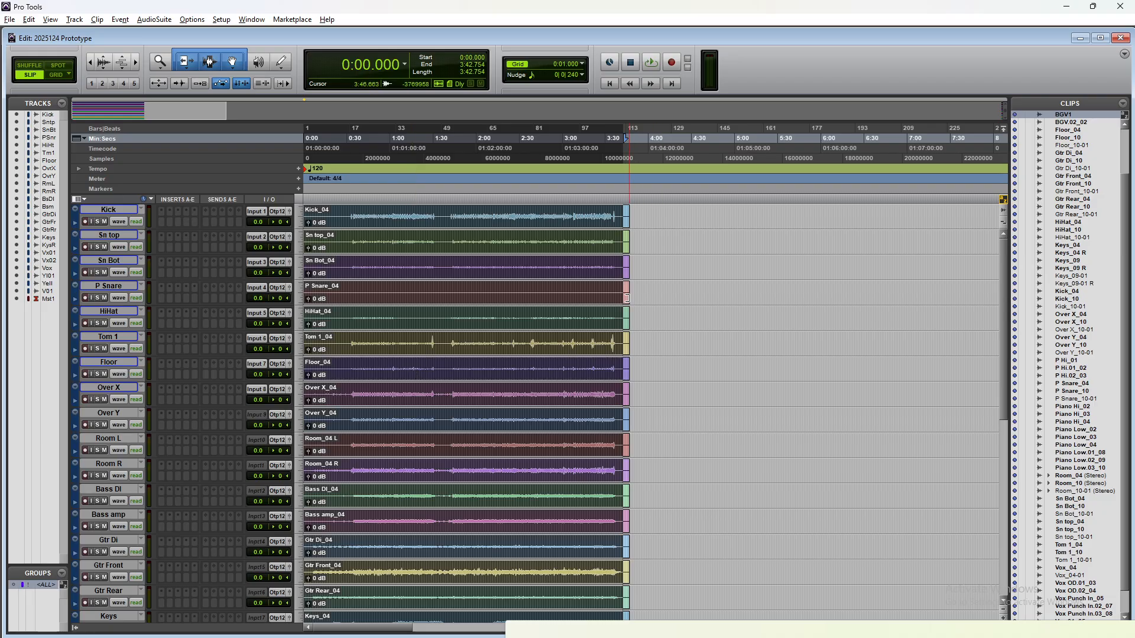
{"action": "scroll", "coordinate": [627, 298], "scroll_direction": "up", "scroll_amount": 3}
{"action": "scroll", "coordinate": [664, 302], "scroll_direction": "right", "scroll_amount": 12}
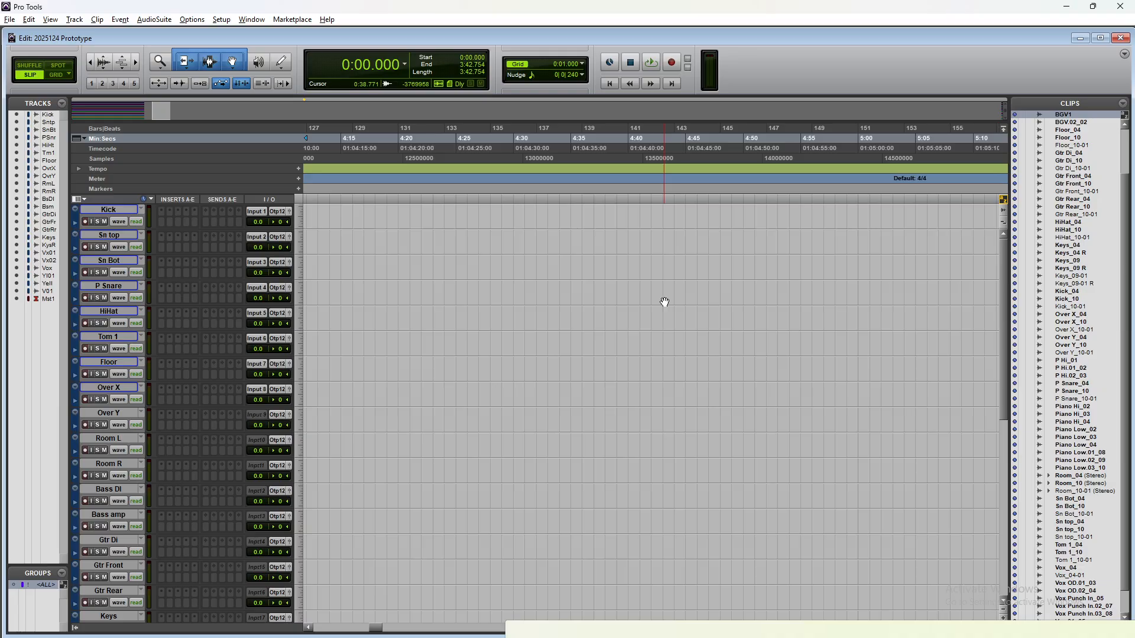
{"action": "scroll", "coordinate": [665, 302], "scroll_direction": "left", "scroll_amount": 3}
{"action": "scroll", "coordinate": [664, 302], "scroll_direction": "left", "scroll_amount": 3}
{"action": "left_click", "coordinate": [855, 353]}
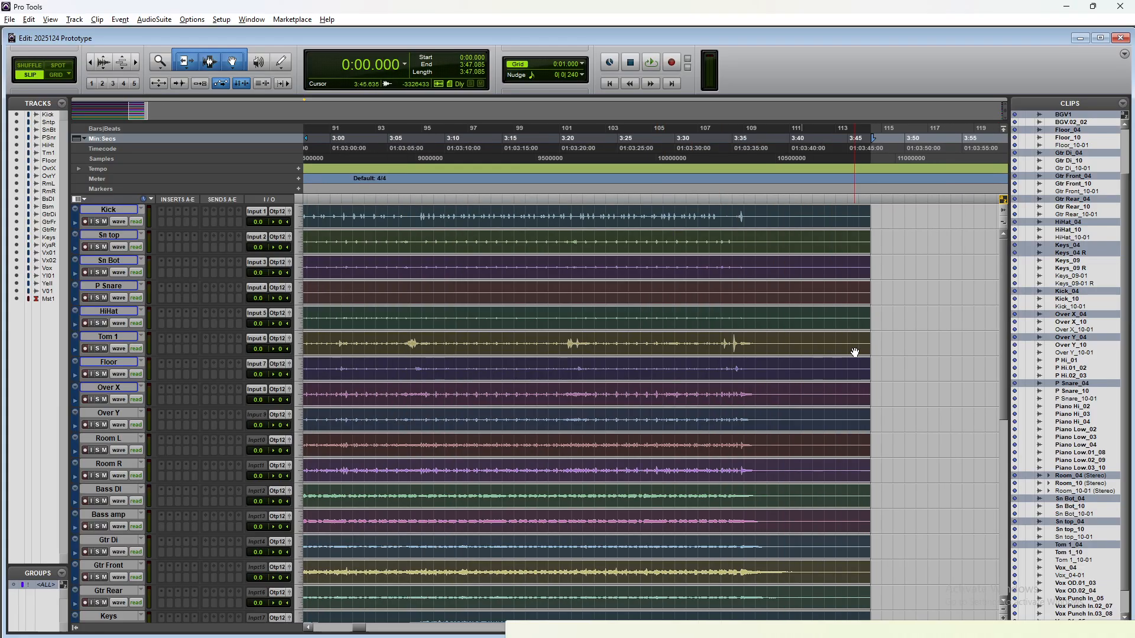
{"action": "left_click", "coordinate": [153, 19]}
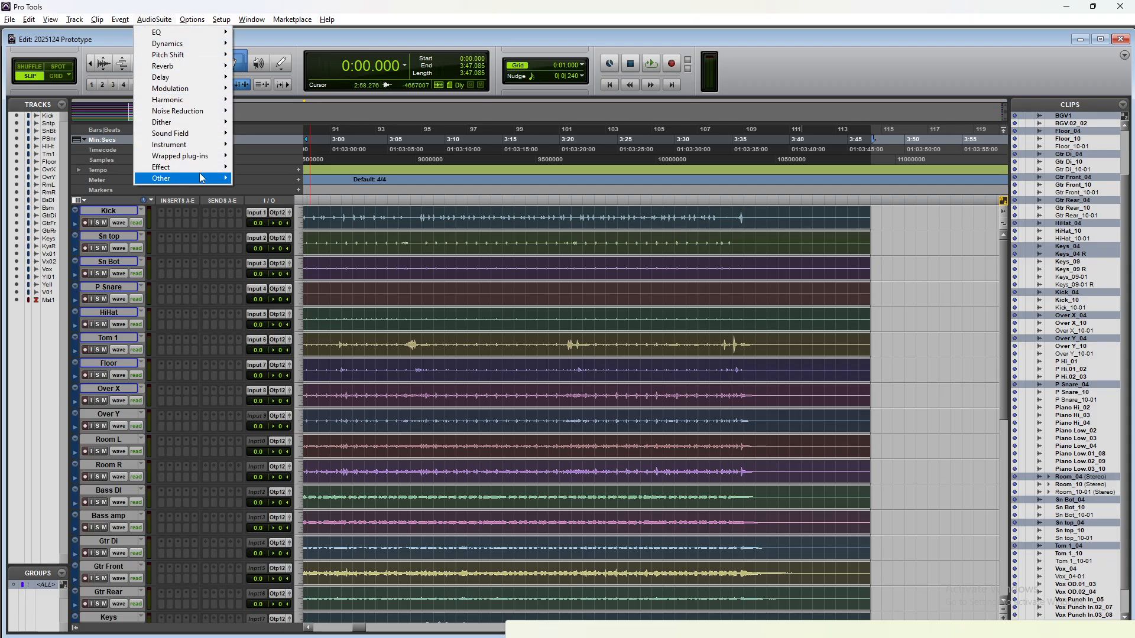
{"action": "mouse_move", "coordinate": [200, 177]}
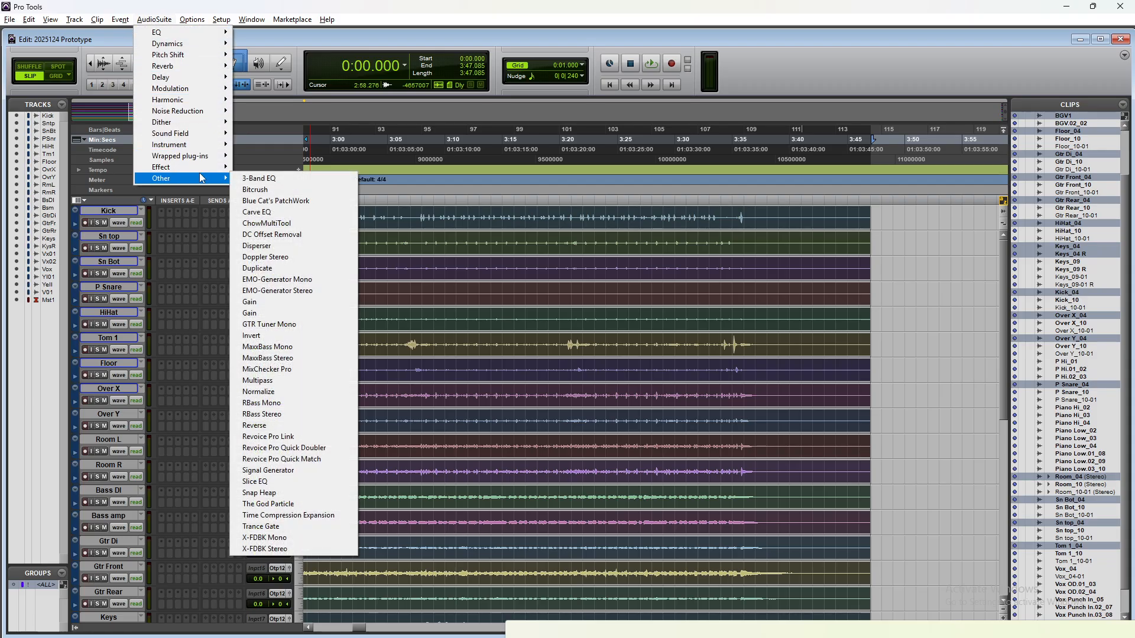
{"action": "left_click", "coordinate": [293, 303]}
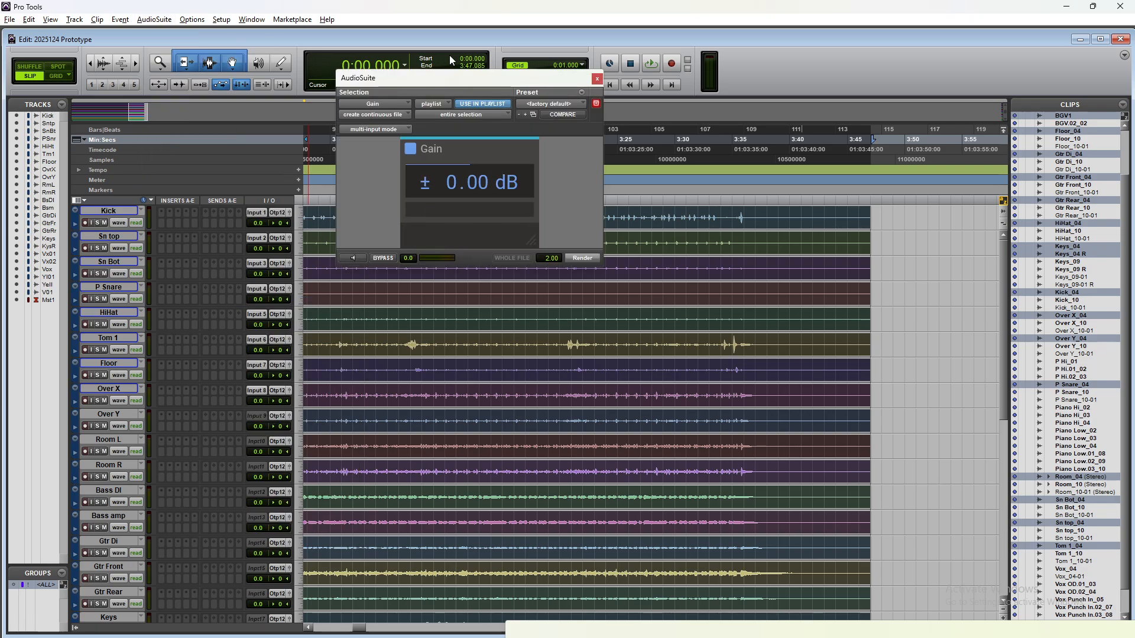
{"action": "left_click", "coordinate": [597, 79]}
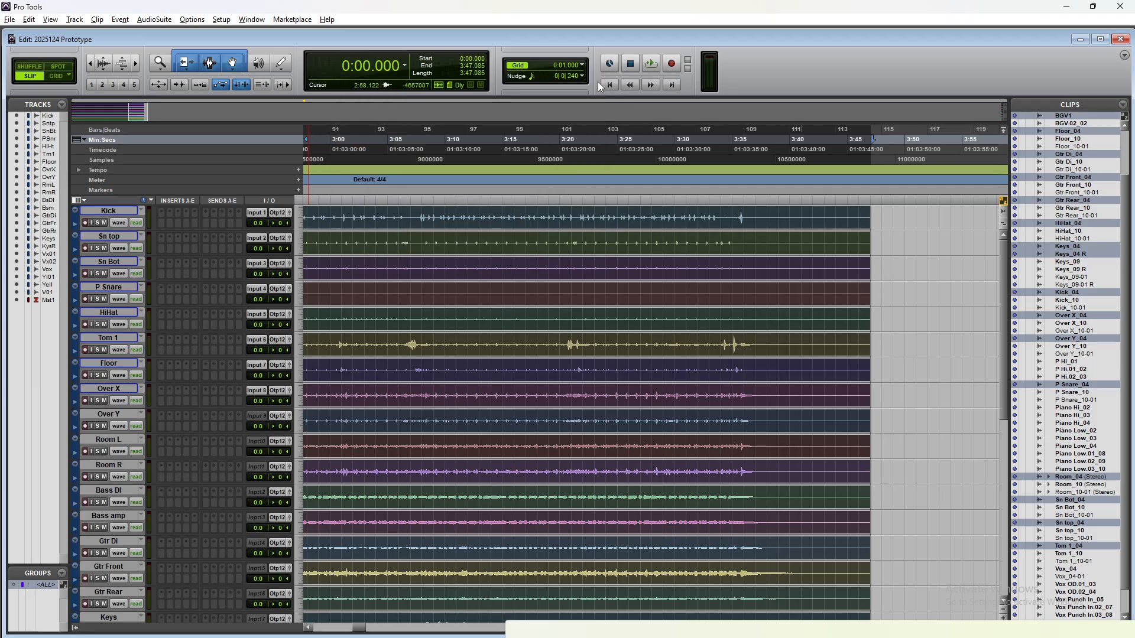
Try rendering the Normalize process on the selected clips with the peak level lowered to about 73.6%
{"action": "left_click", "coordinate": [121, 19]}
{"action": "mouse_move", "coordinate": [155, 19]}
{"action": "mouse_move", "coordinate": [171, 179]}
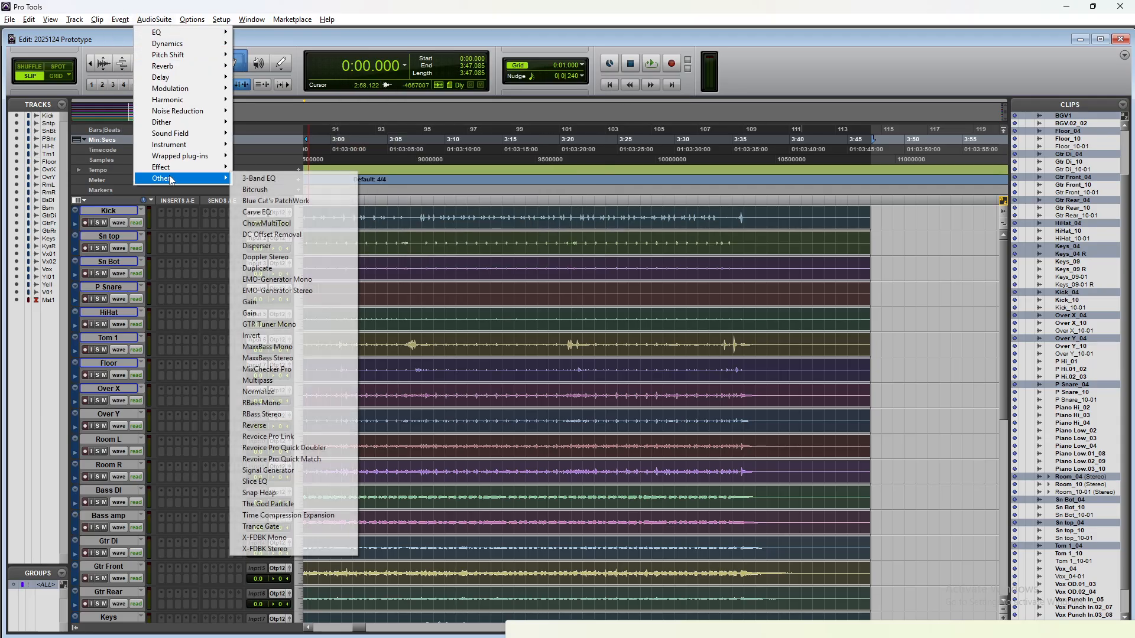
{"action": "left_click", "coordinate": [305, 391]}
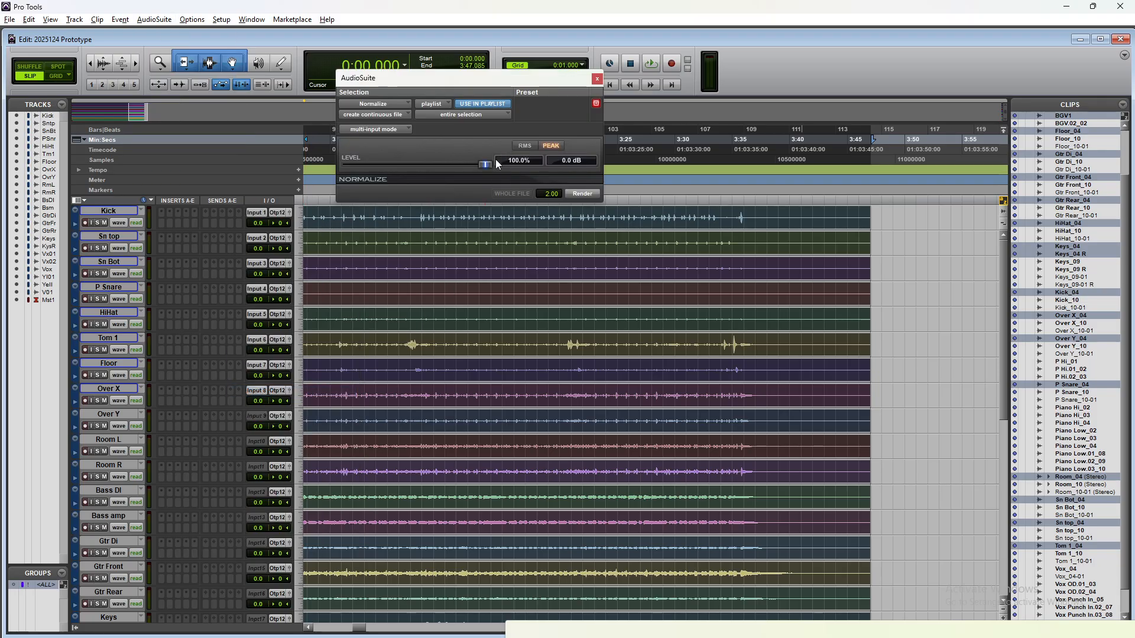
{"action": "left_click_drag", "start_coordinate": [483, 166], "coordinate": [445, 168]}
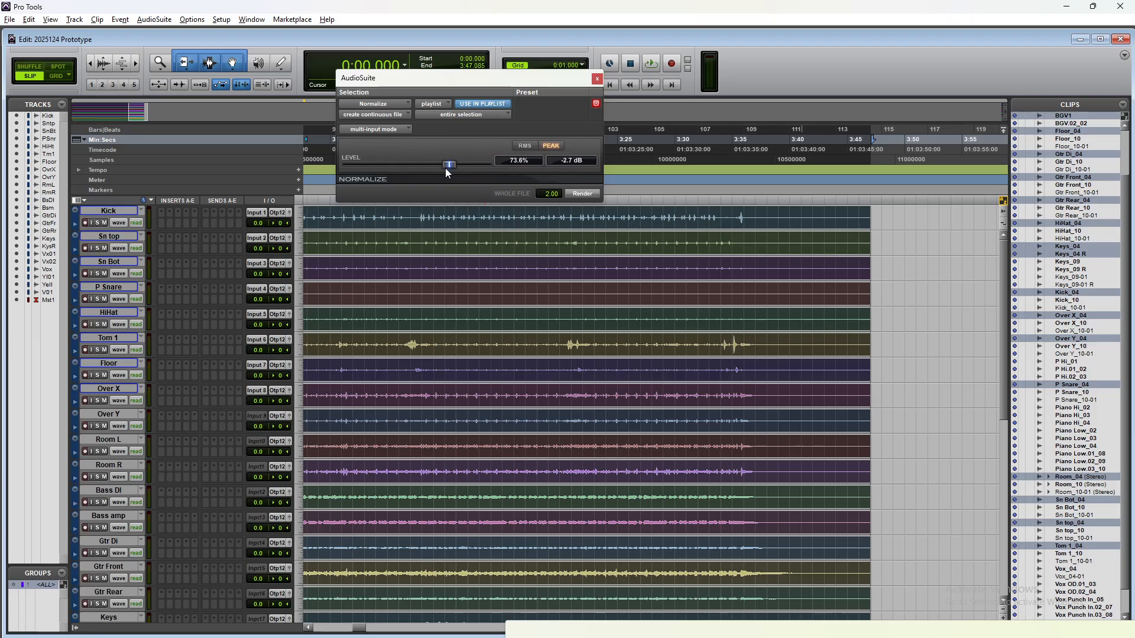
{"action": "left_click", "coordinate": [593, 195]}
Render Normalize on the selected clips at a 97.0% peak level, check the waveforms and undo the render
{"action": "left_click_drag", "start_coordinate": [469, 165], "coordinate": [490, 170]}
{"action": "left_click", "coordinate": [583, 194]}
{"action": "left_click_drag", "start_coordinate": [486, 165], "coordinate": [479, 165]}
{"action": "left_click", "coordinate": [578, 193]}
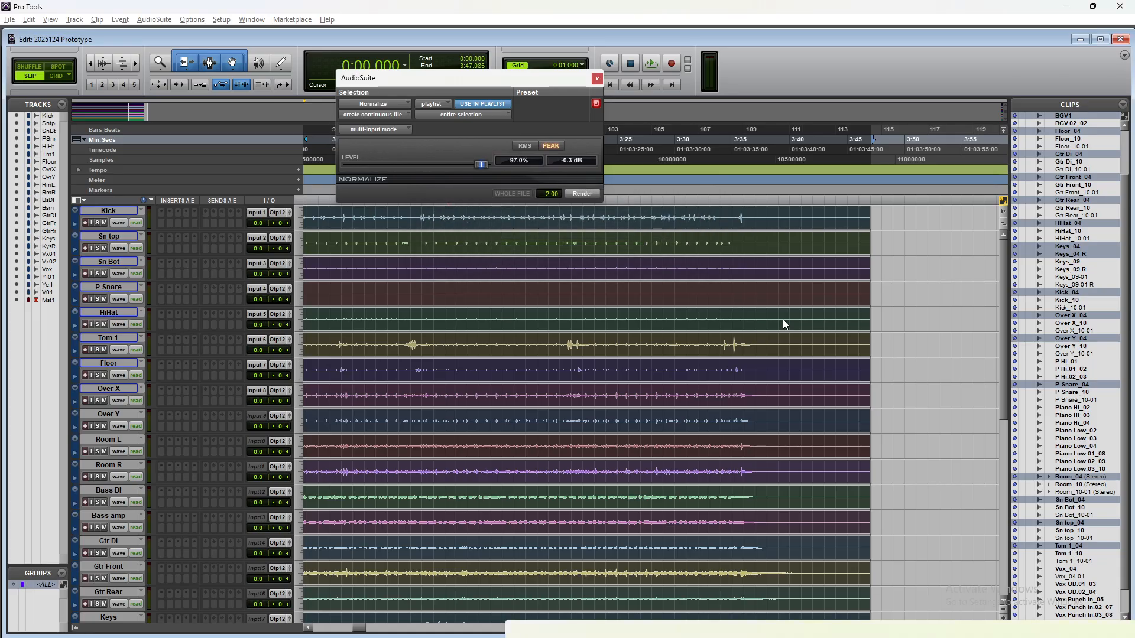
{"action": "scroll", "coordinate": [782, 324], "scroll_direction": "down", "scroll_amount": 5}
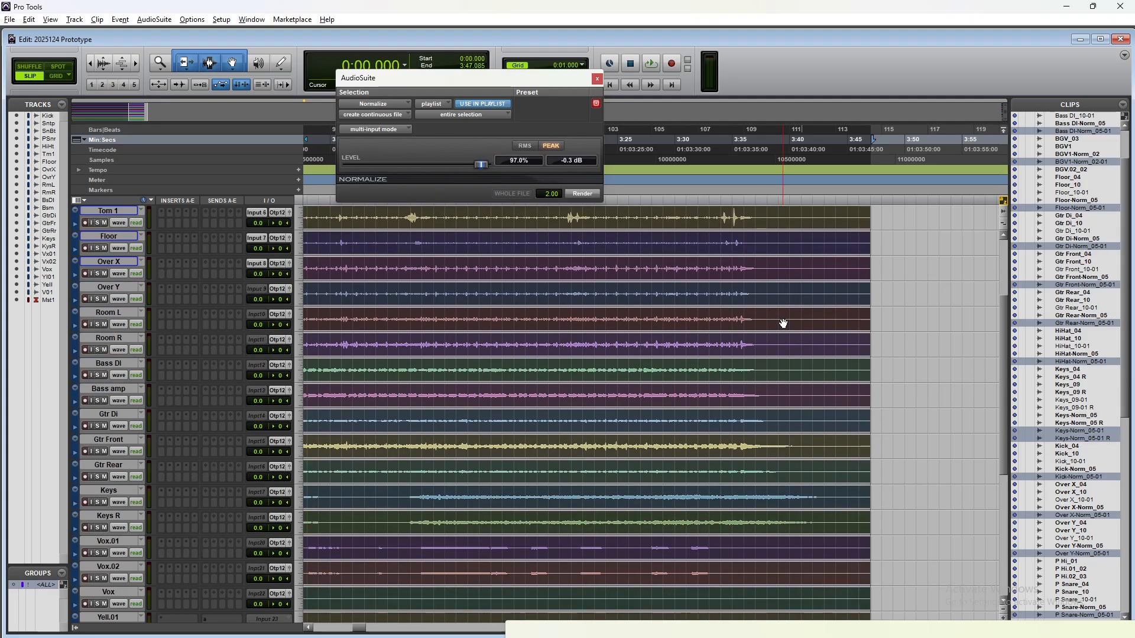
{"action": "scroll", "coordinate": [783, 323], "scroll_direction": "up", "scroll_amount": 5}
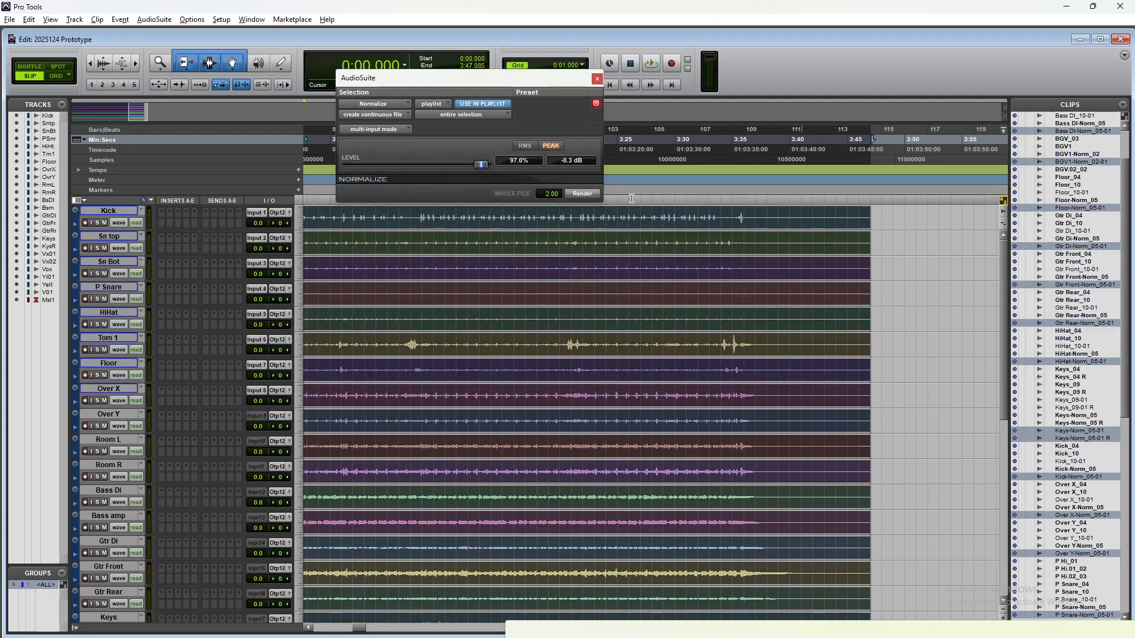
{"action": "key", "text": "ctrl+z"}
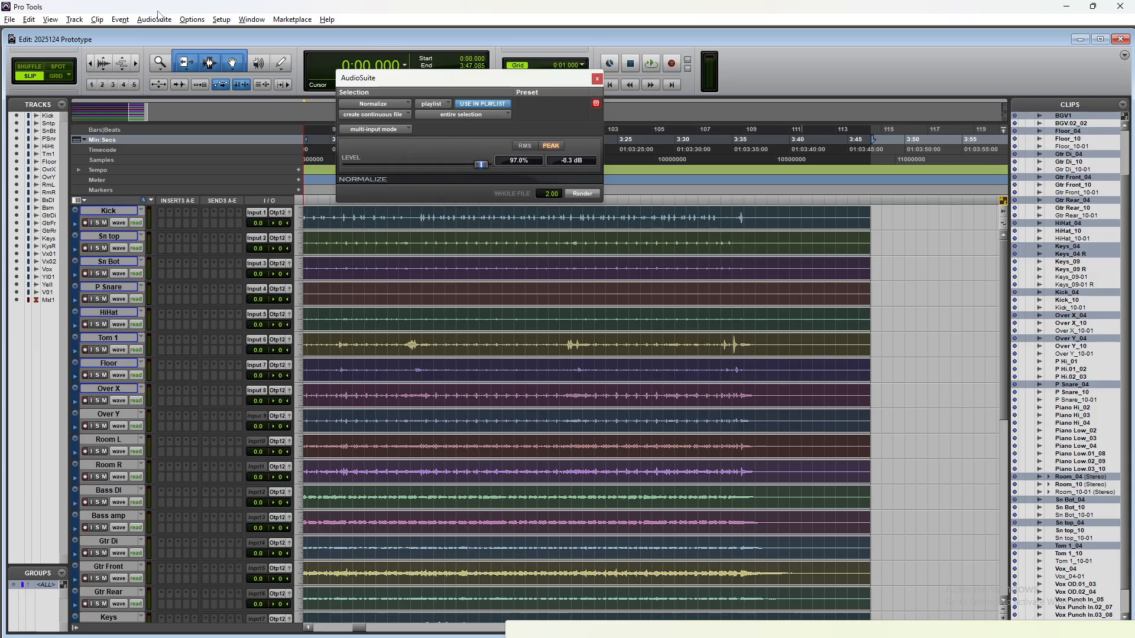
Render a Gain of +4.98 dB on the selected clips of all tracks, check the waveforms and return to the session start
{"action": "left_click", "coordinate": [159, 15]}
{"action": "mouse_move", "coordinate": [197, 184]}
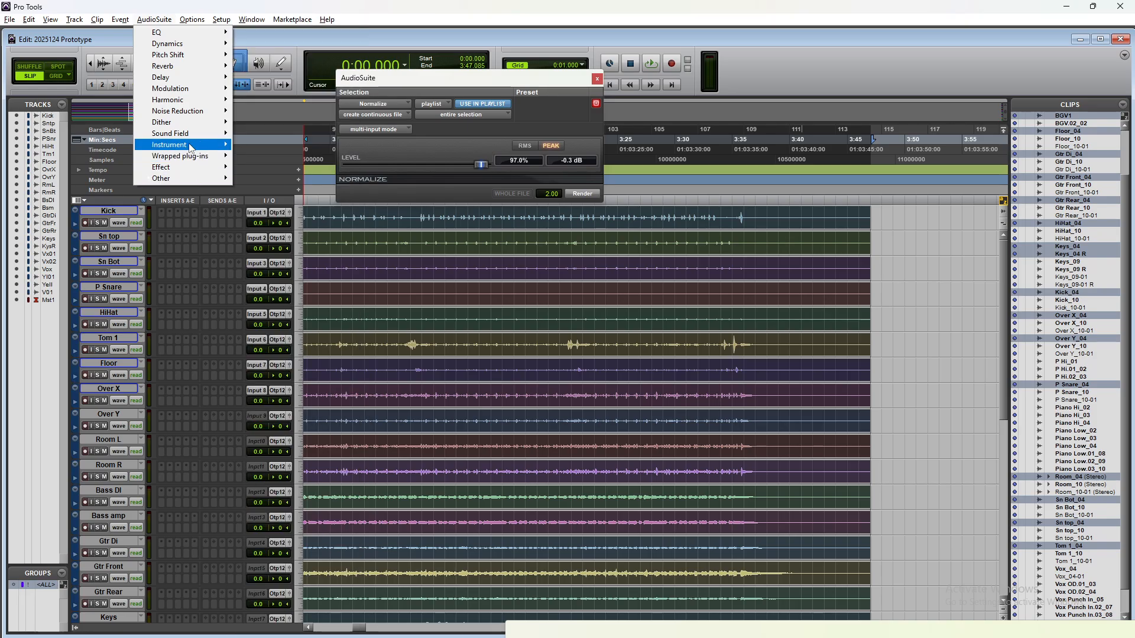
{"action": "mouse_move", "coordinate": [195, 134]}
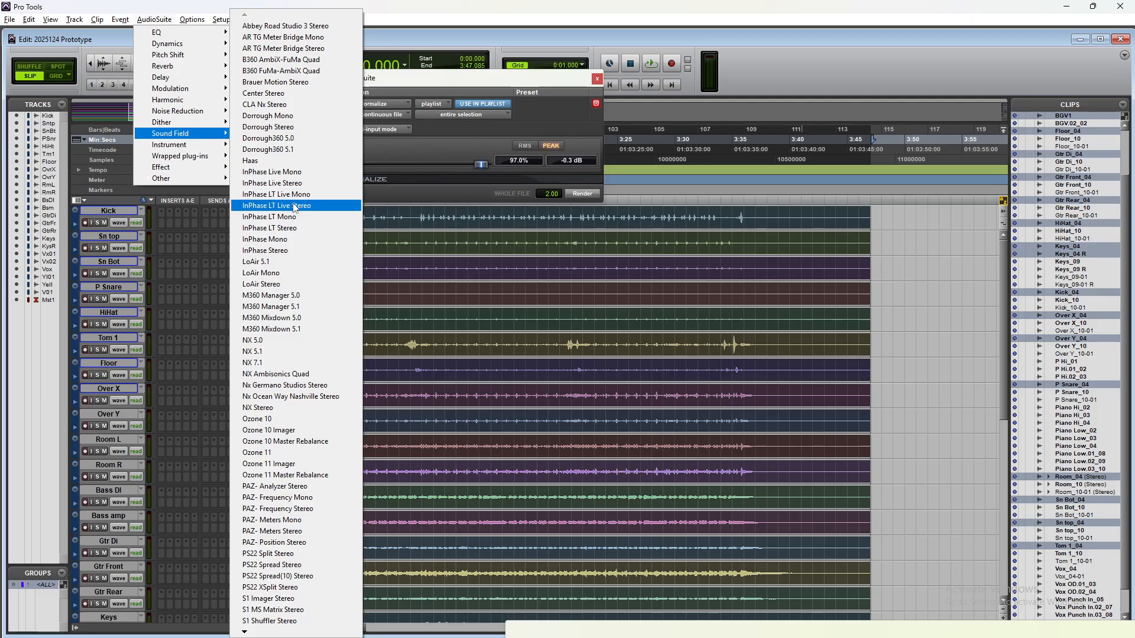
{"action": "mouse_move", "coordinate": [369, 631]}
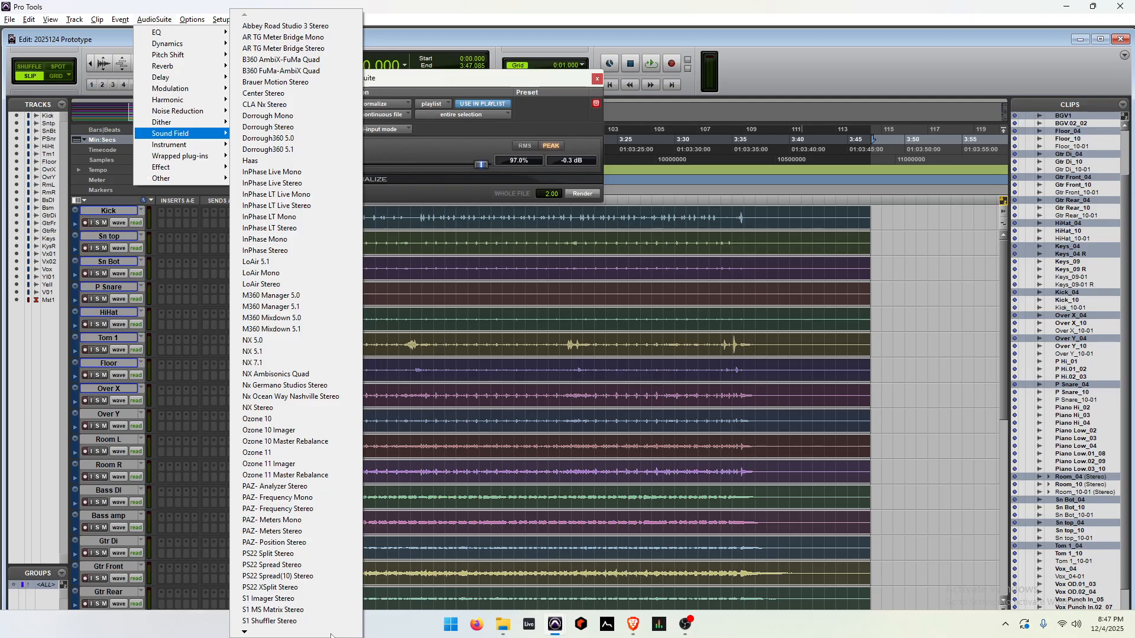
{"action": "mouse_move", "coordinate": [331, 634]}
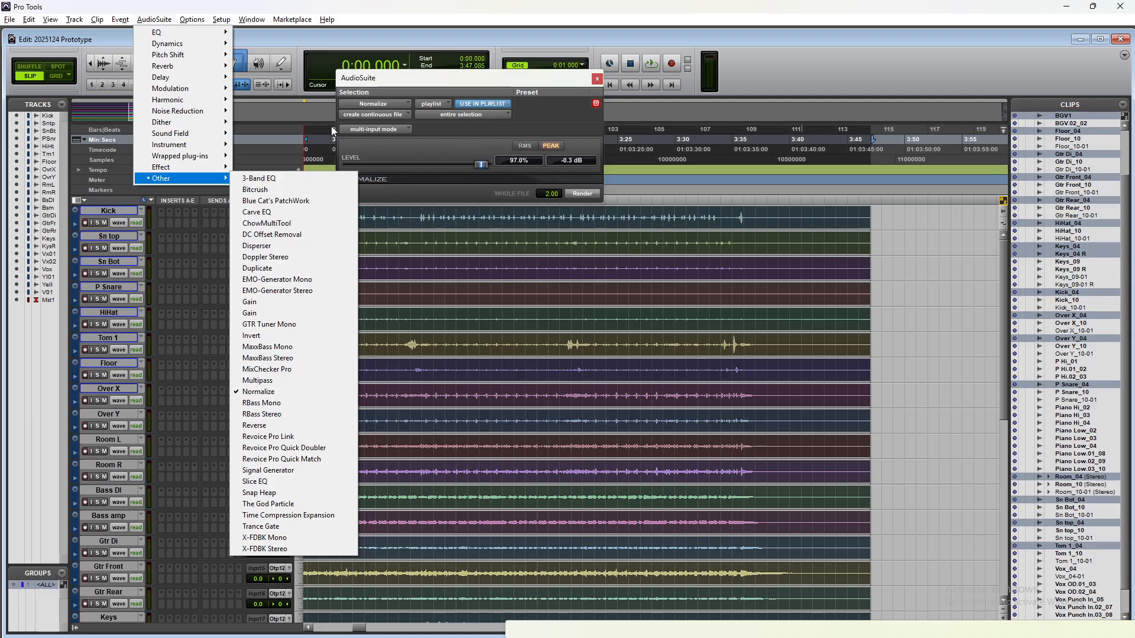
{"action": "left_click", "coordinate": [348, 314]}
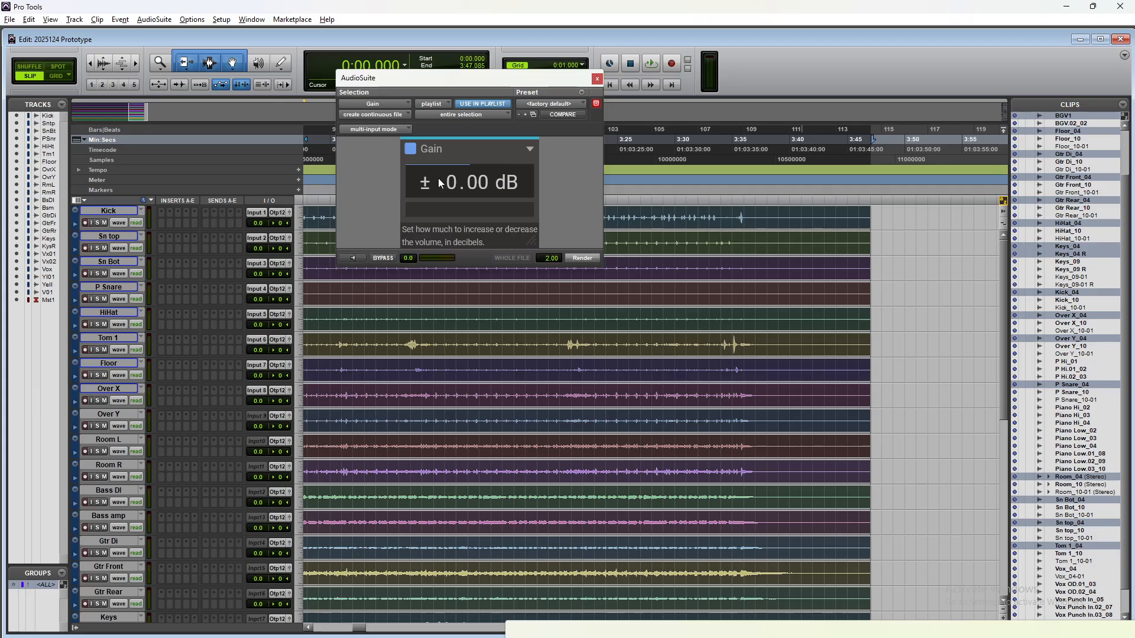
{"action": "left_click_drag", "start_coordinate": [470, 182], "coordinate": [426, 183]}
{"action": "left_click", "coordinate": [575, 259]}
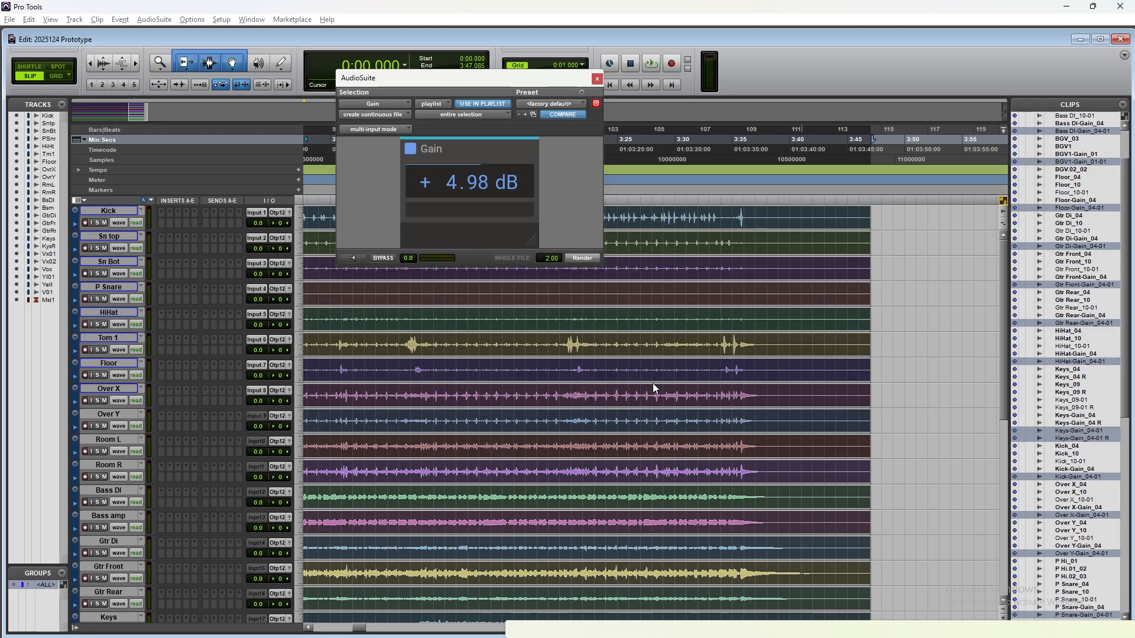
{"action": "scroll", "coordinate": [652, 384], "scroll_direction": "down", "scroll_amount": 10}
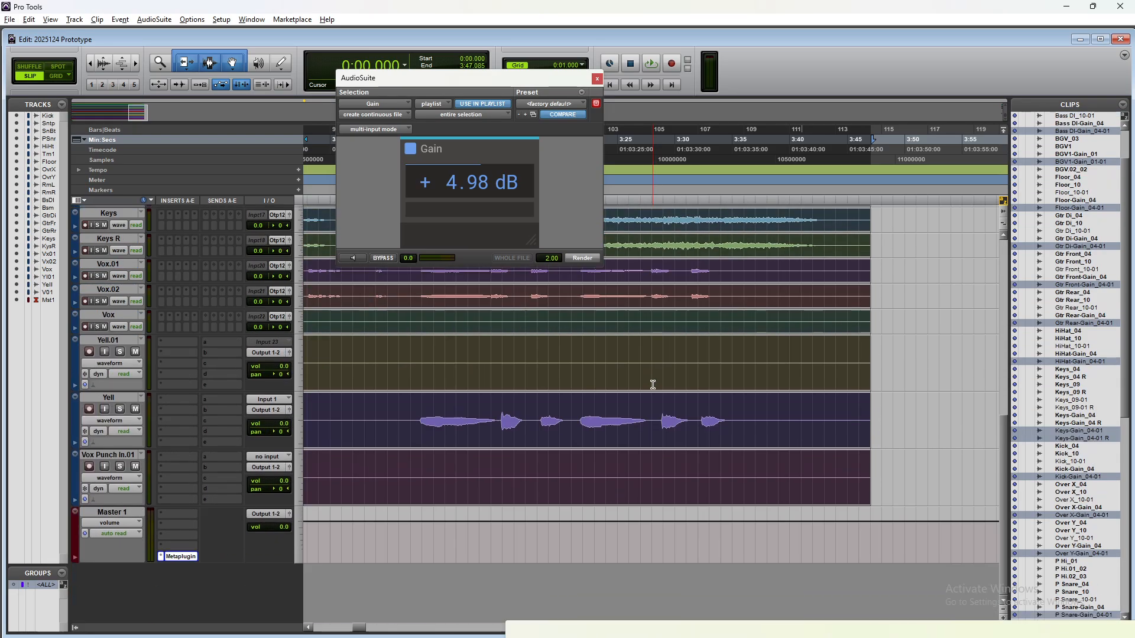
{"action": "scroll", "coordinate": [652, 384], "scroll_direction": "up", "scroll_amount": 10}
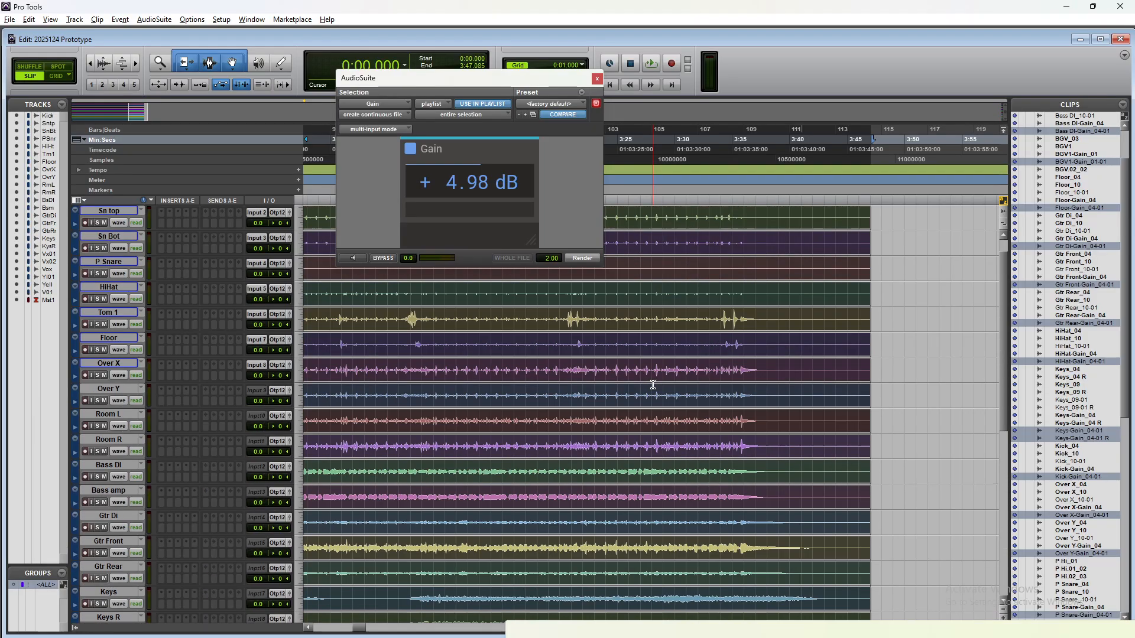
{"action": "scroll", "coordinate": [652, 385], "scroll_direction": "up", "scroll_amount": 1}
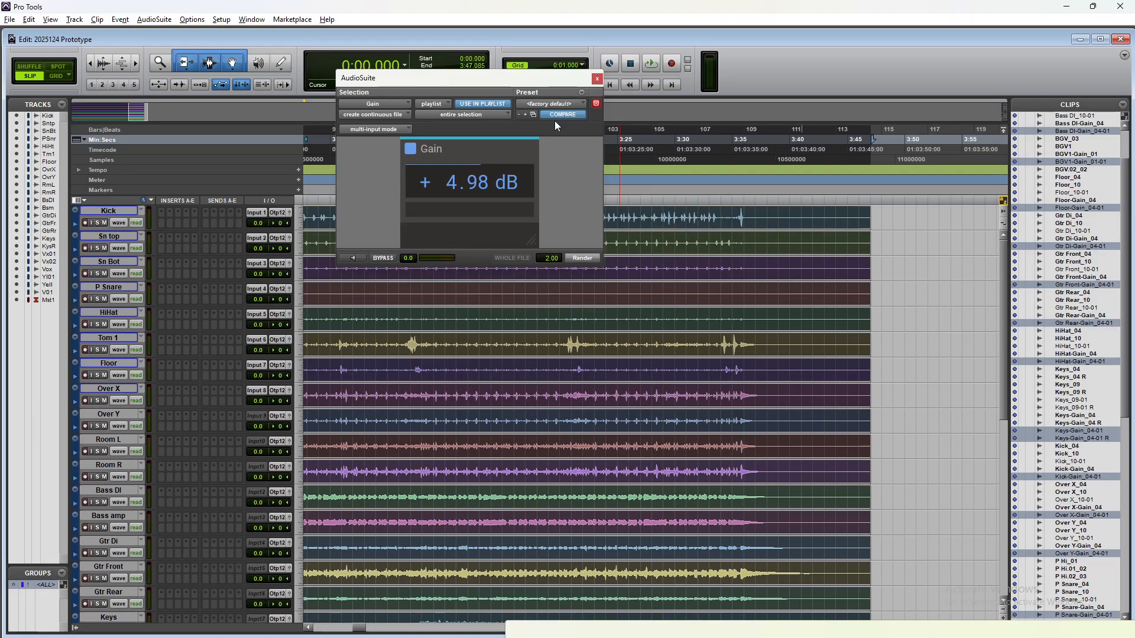
{"action": "key", "text": "Return"}
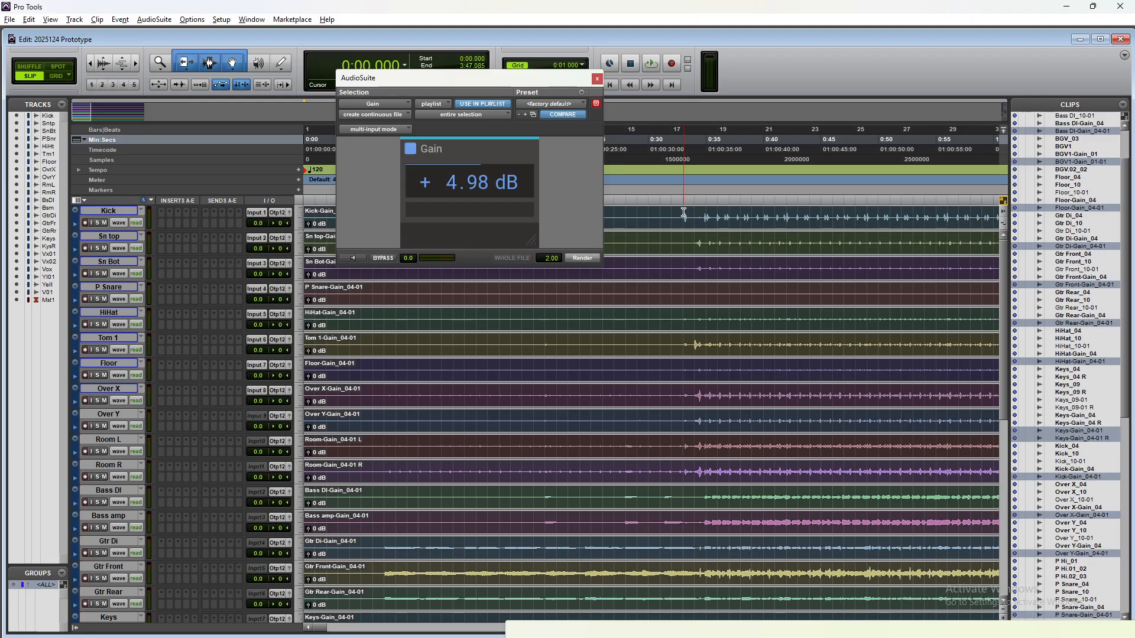
Play the session from about 0:33 and check the level meters of all channels in the Mix window
{"action": "key", "text": "ctrl+a"}
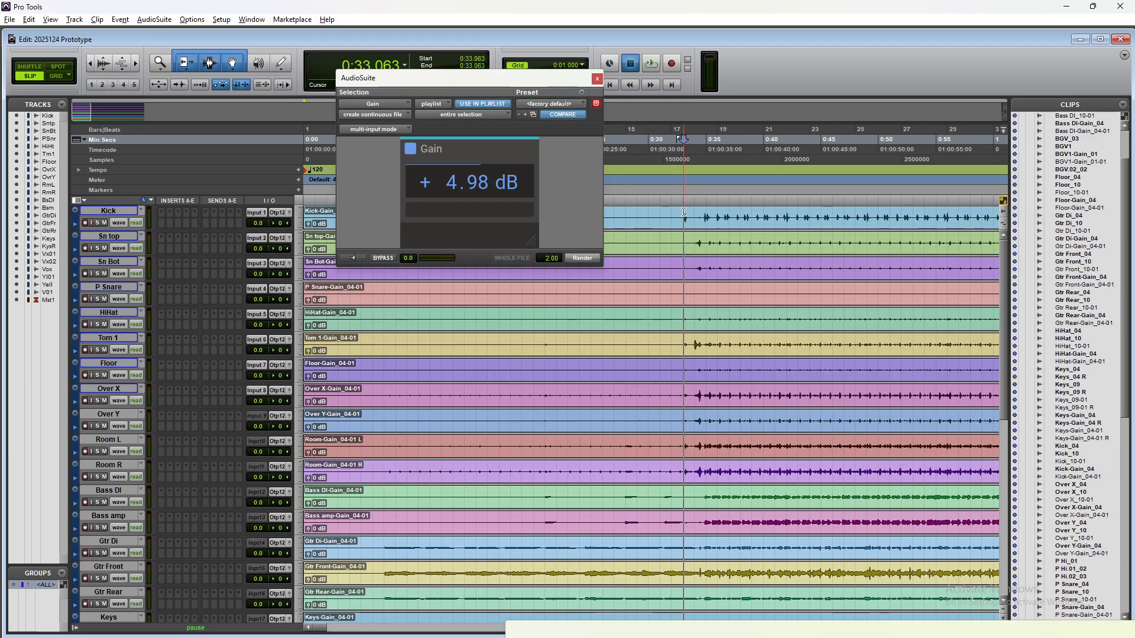
{"action": "key", "text": "ctrl+equal"}
{"action": "scroll", "coordinate": [912, 392], "scroll_direction": "right", "scroll_amount": 4}
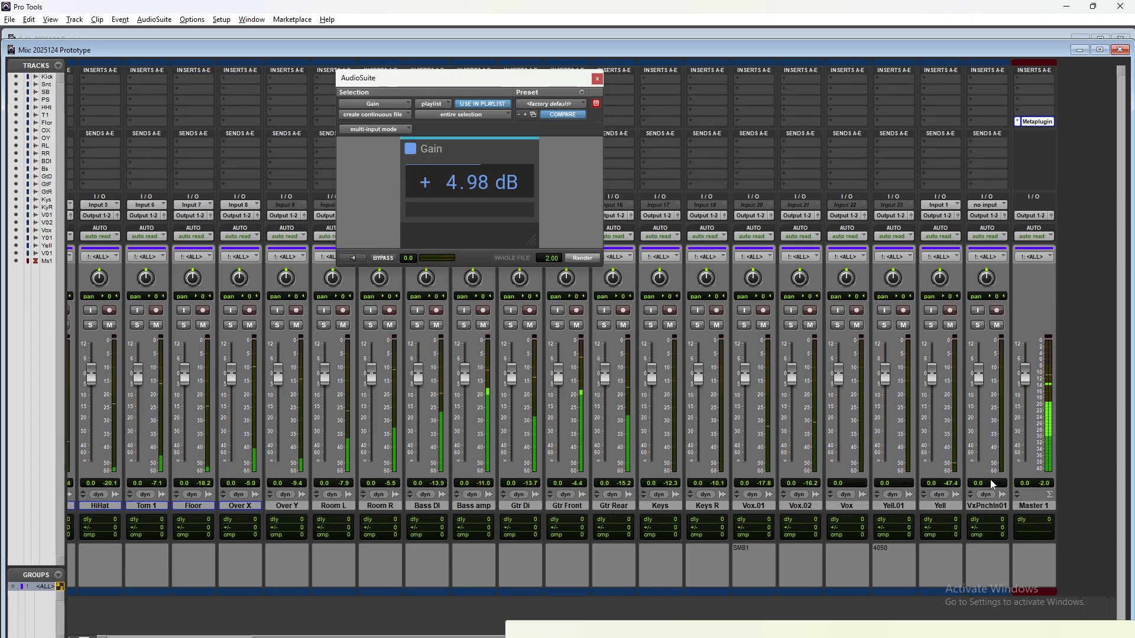
{"action": "scroll", "coordinate": [699, 470], "scroll_direction": "left", "scroll_amount": 4}
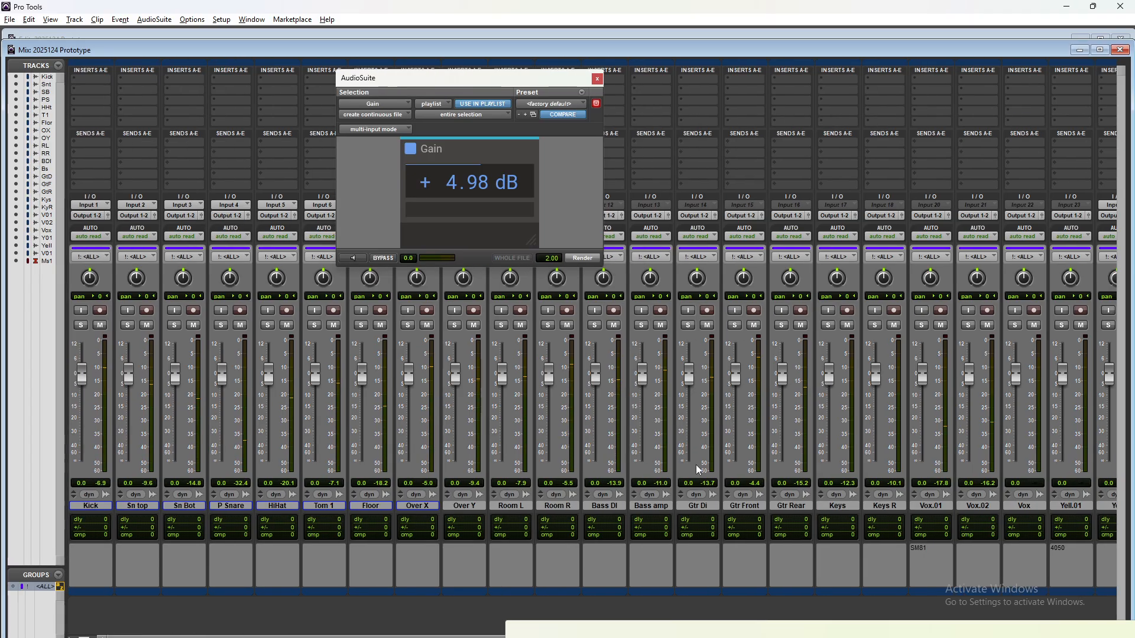
{"action": "scroll", "coordinate": [699, 470], "scroll_direction": "right", "scroll_amount": 4}
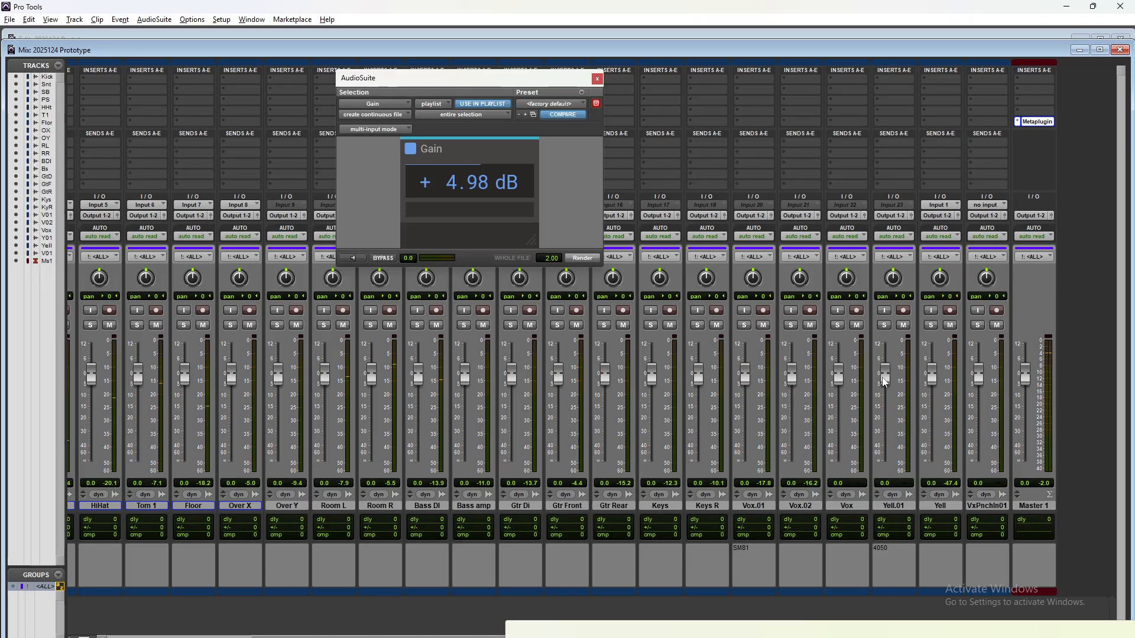
{"action": "scroll", "coordinate": [879, 397], "scroll_direction": "left", "scroll_amount": 4}
{"action": "scroll", "coordinate": [880, 397], "scroll_direction": "right", "scroll_amount": 4}
{"action": "scroll", "coordinate": [879, 397], "scroll_direction": "left", "scroll_amount": 1}
{"action": "scroll", "coordinate": [880, 397], "scroll_direction": "right", "scroll_amount": 1}
Select the VxPnchIn01 track, return to the Edit window, and close the AudioSuite Gain window
{"action": "left_click", "coordinate": [991, 507]}
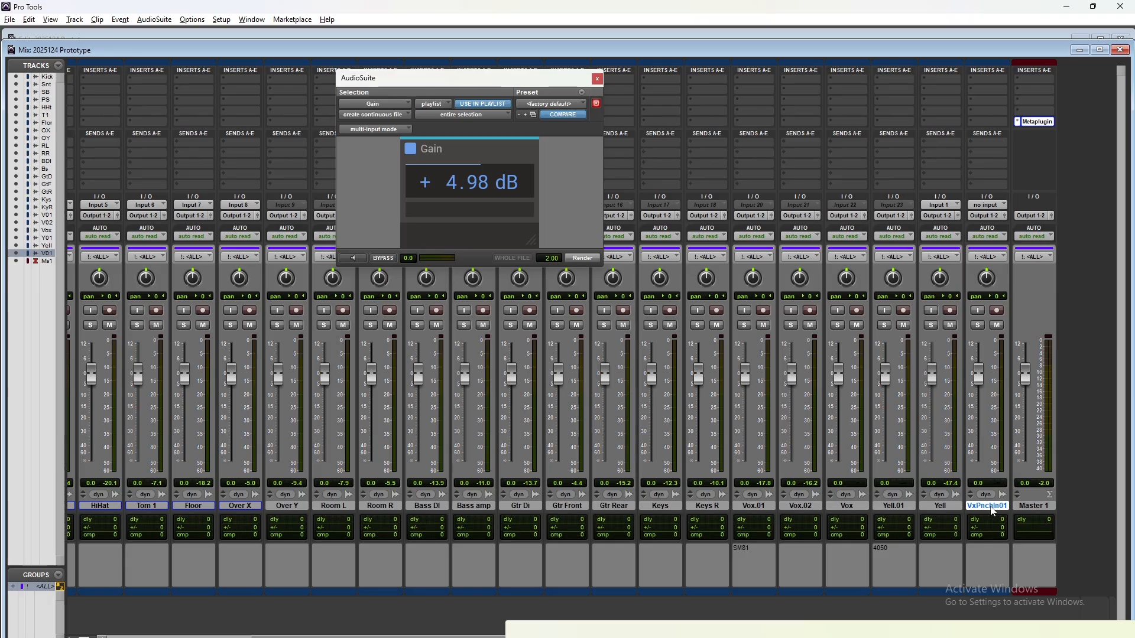
{"action": "key", "text": "ctrl+equal"}
{"action": "scroll", "coordinate": [784, 415], "scroll_direction": "down", "scroll_amount": 9}
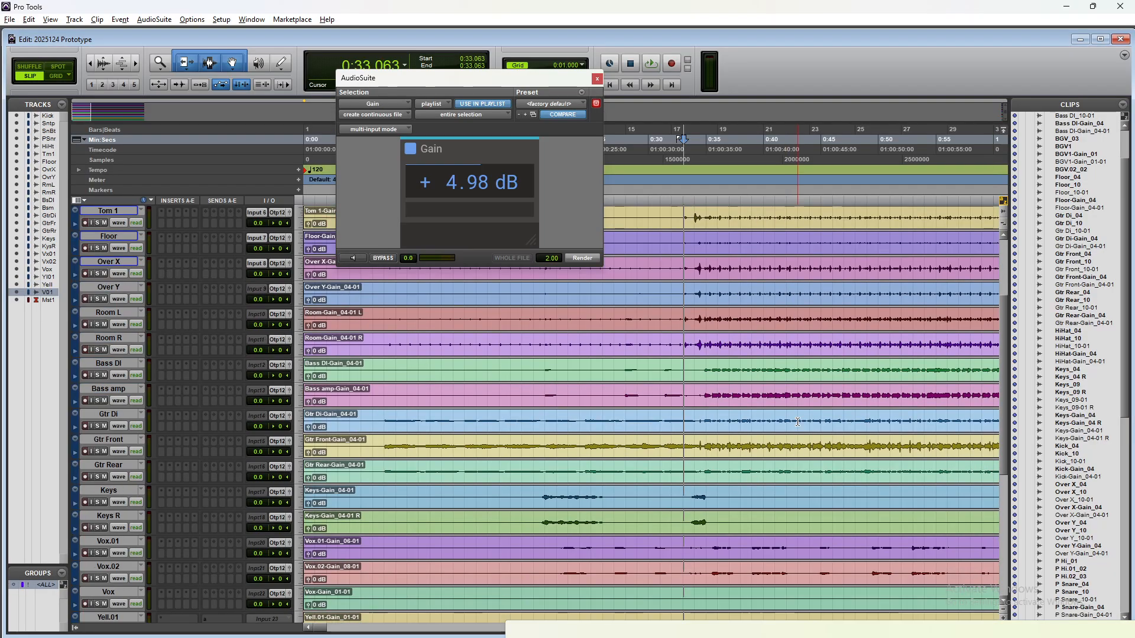
{"action": "left_click", "coordinate": [597, 78]}
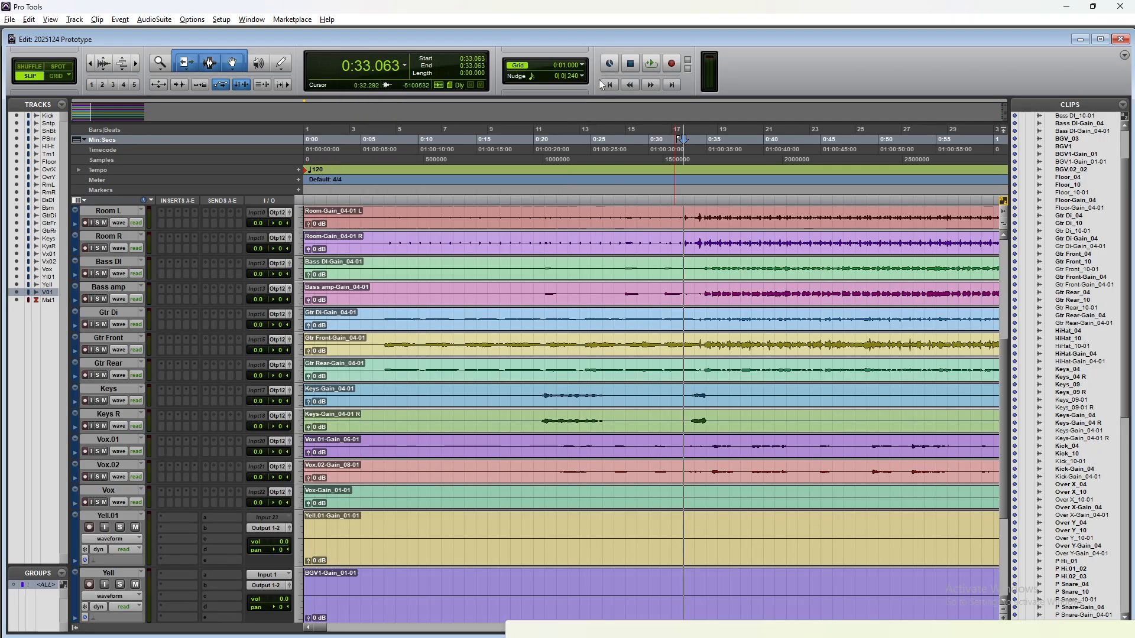
{"action": "scroll", "coordinate": [703, 520], "scroll_direction": "up", "scroll_amount": 8}
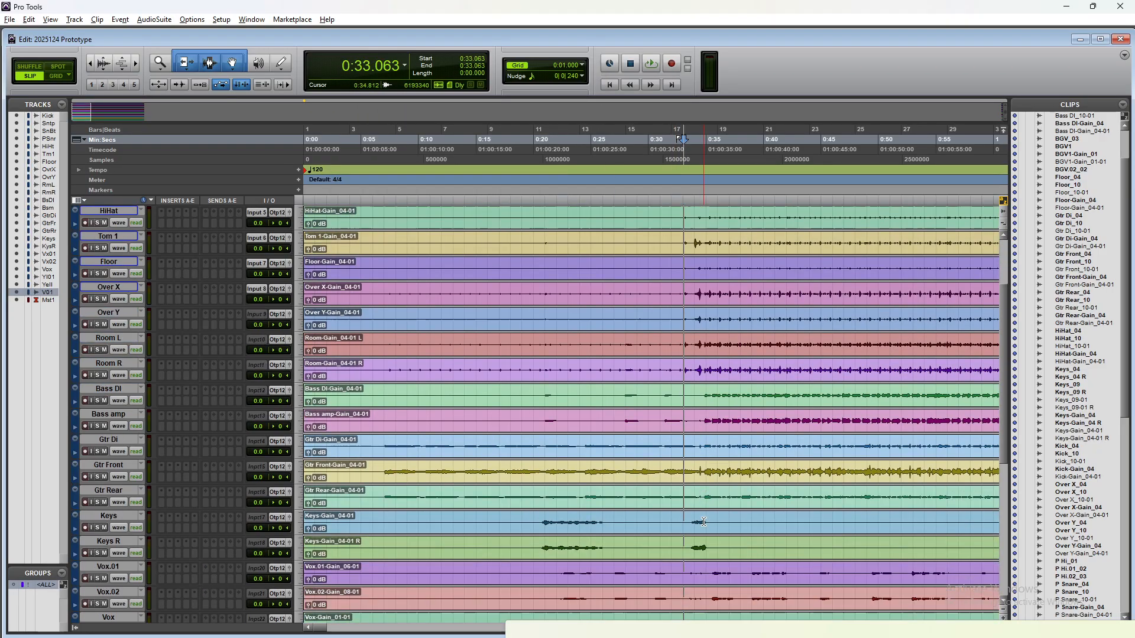
{"action": "scroll", "coordinate": [679, 515], "scroll_direction": "up", "scroll_amount": 1}
{"action": "scroll", "coordinate": [659, 509], "scroll_direction": "down", "scroll_amount": 2}
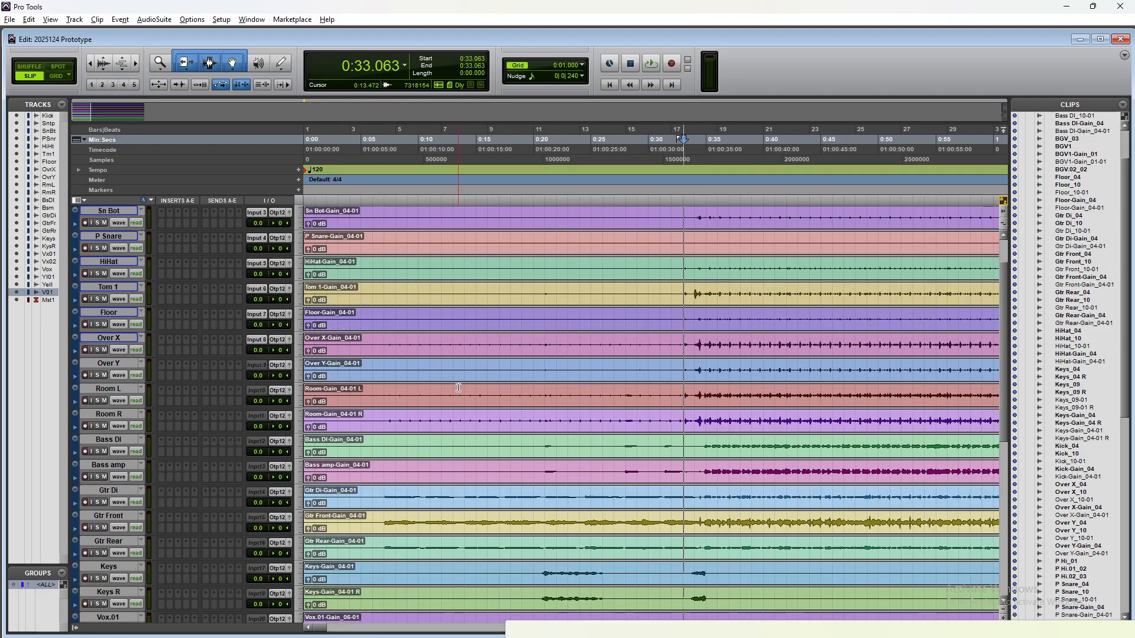
{"action": "scroll", "coordinate": [657, 508], "scroll_direction": "up", "scroll_amount": 2}
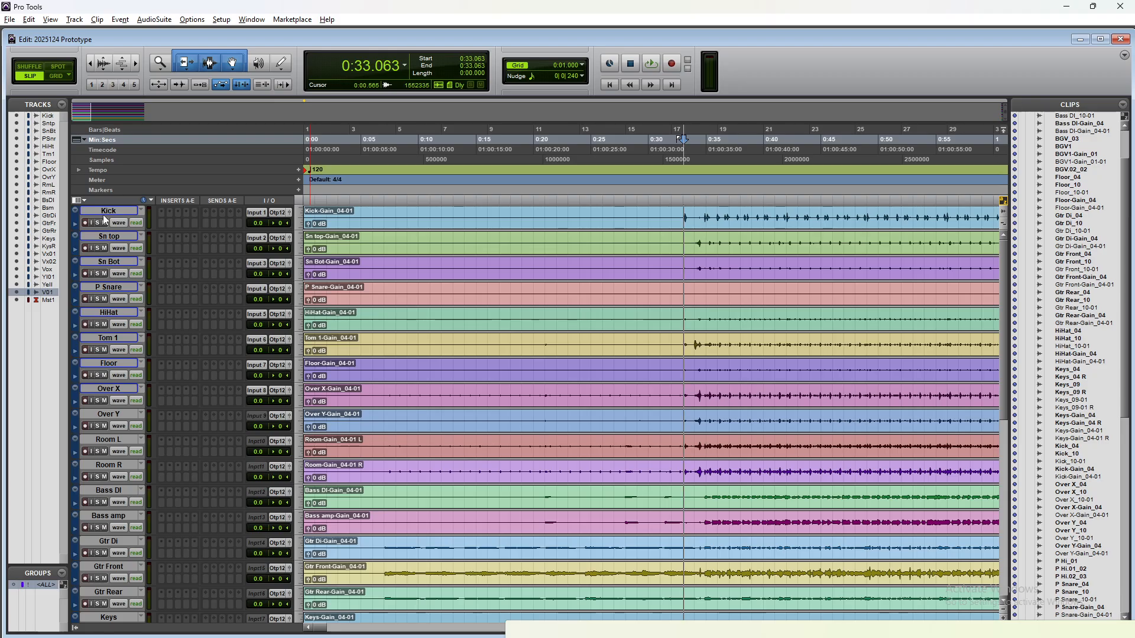
Colour the Bass DI and Bass amp tracks bright red in the Mix window
{"action": "key", "text": "ctrl+equal"}
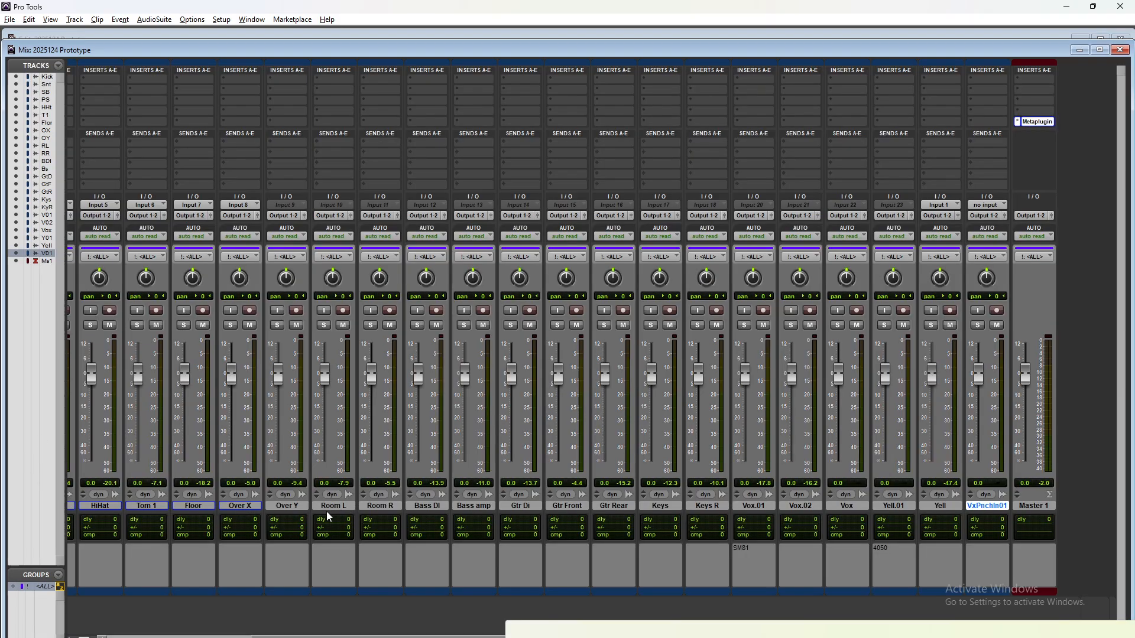
{"action": "left_click", "coordinate": [426, 507]}
{"action": "left_click", "coordinate": [474, 506], "text": "shift"}
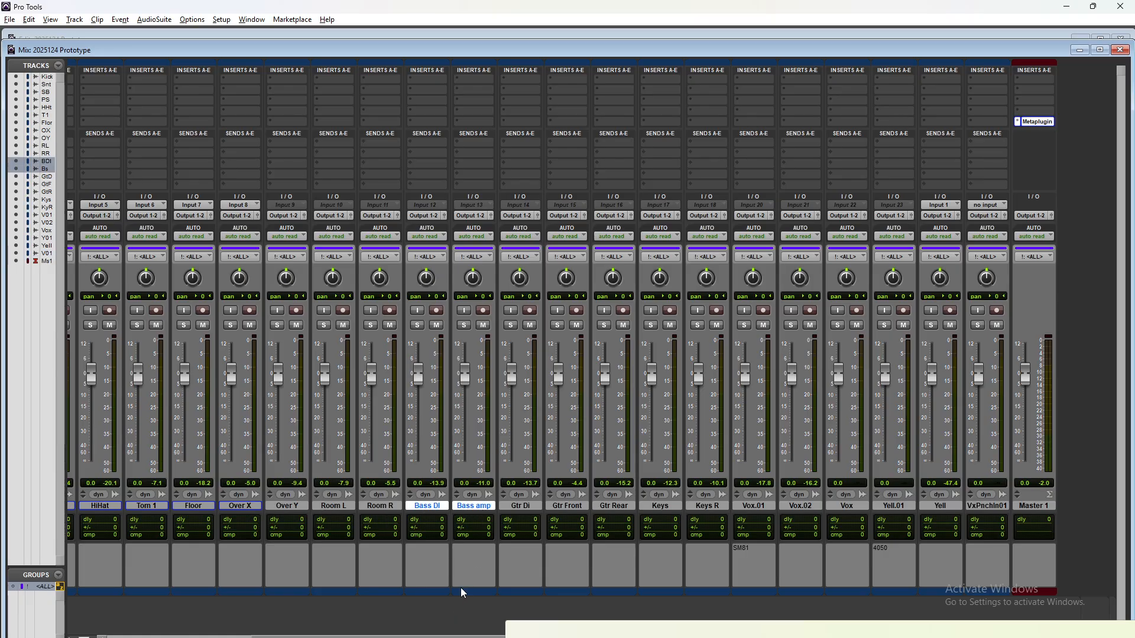
{"action": "double_click", "coordinate": [463, 591]}
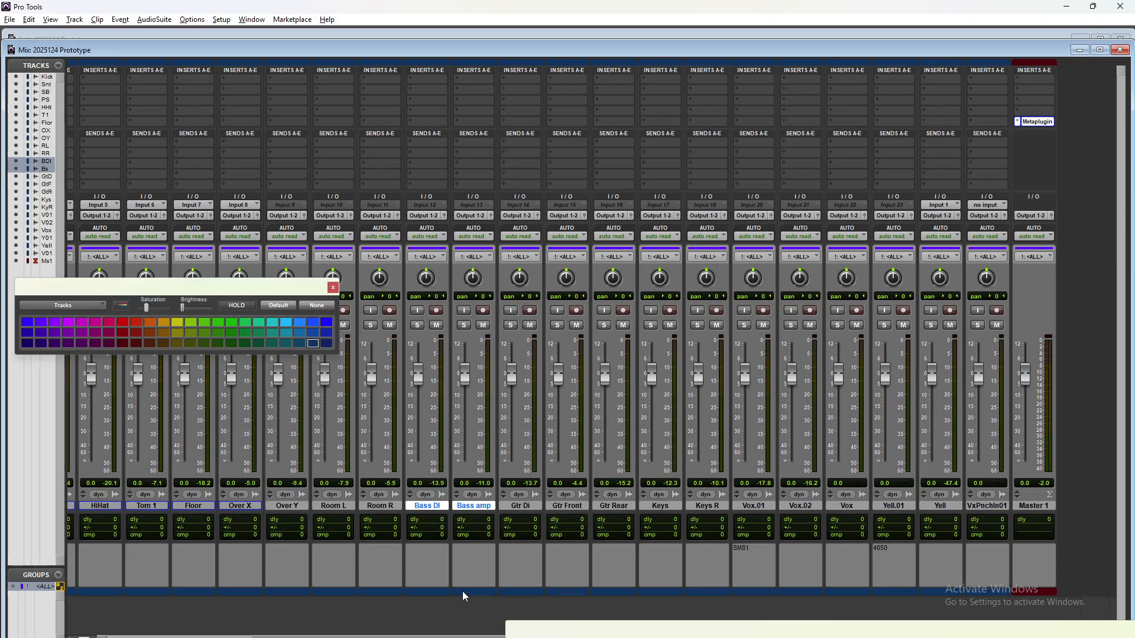
{"action": "left_click", "coordinate": [123, 322]}
{"action": "left_click", "coordinate": [332, 288]}
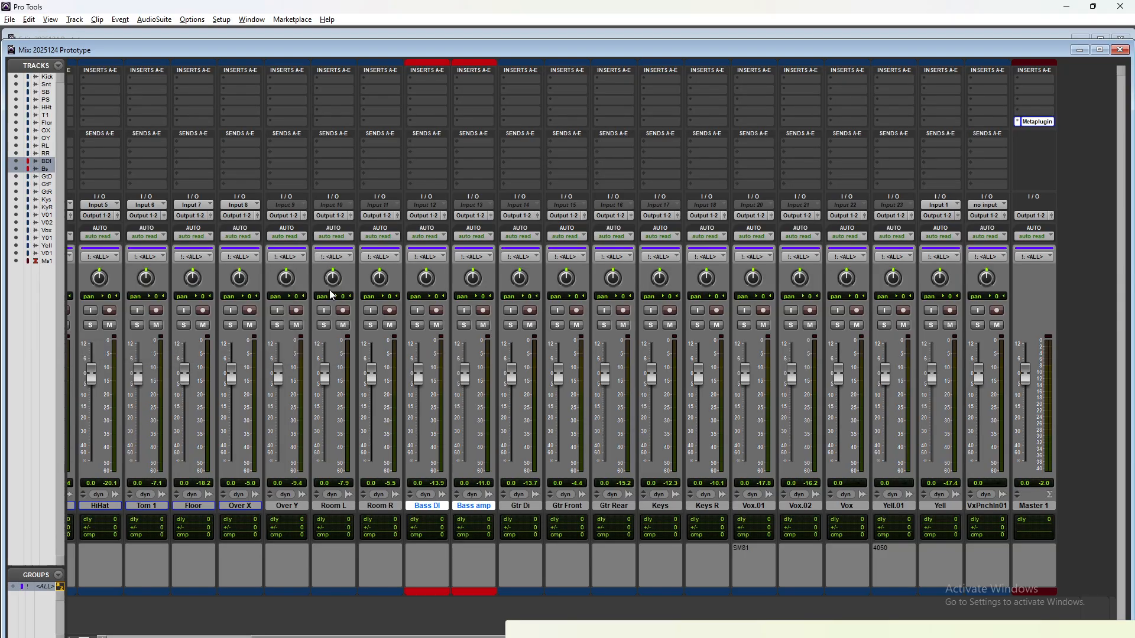
Colour the Gtr Di, Gtr Front and Gtr Rear tracks light blue
{"action": "left_click", "coordinate": [519, 506]}
{"action": "left_click", "coordinate": [570, 507], "text": "shift"}
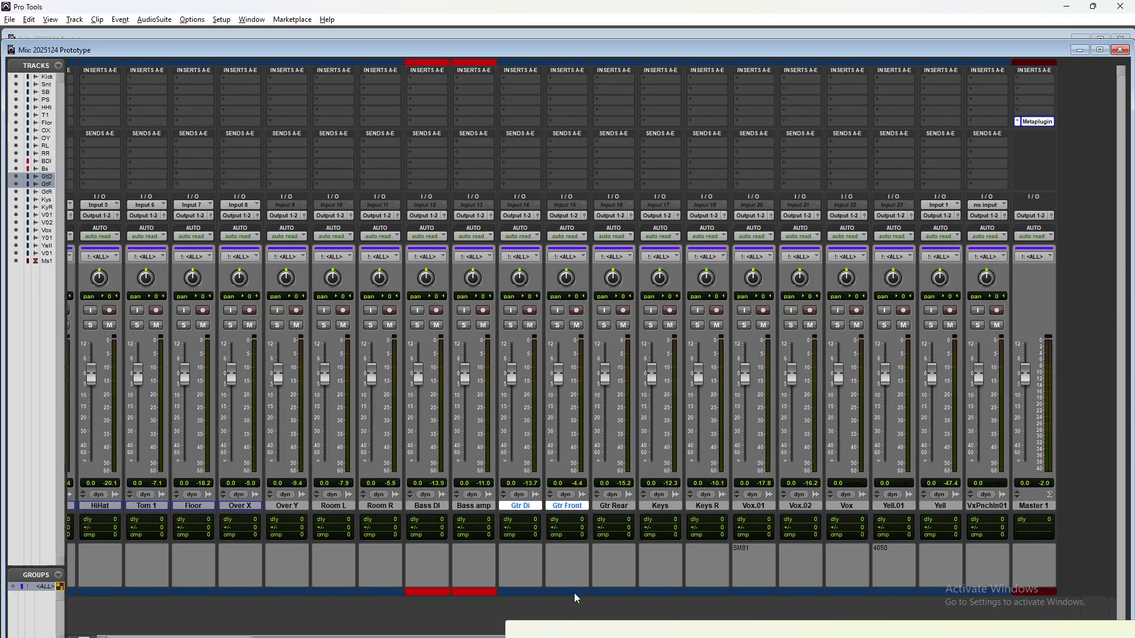
{"action": "double_click", "coordinate": [577, 595]}
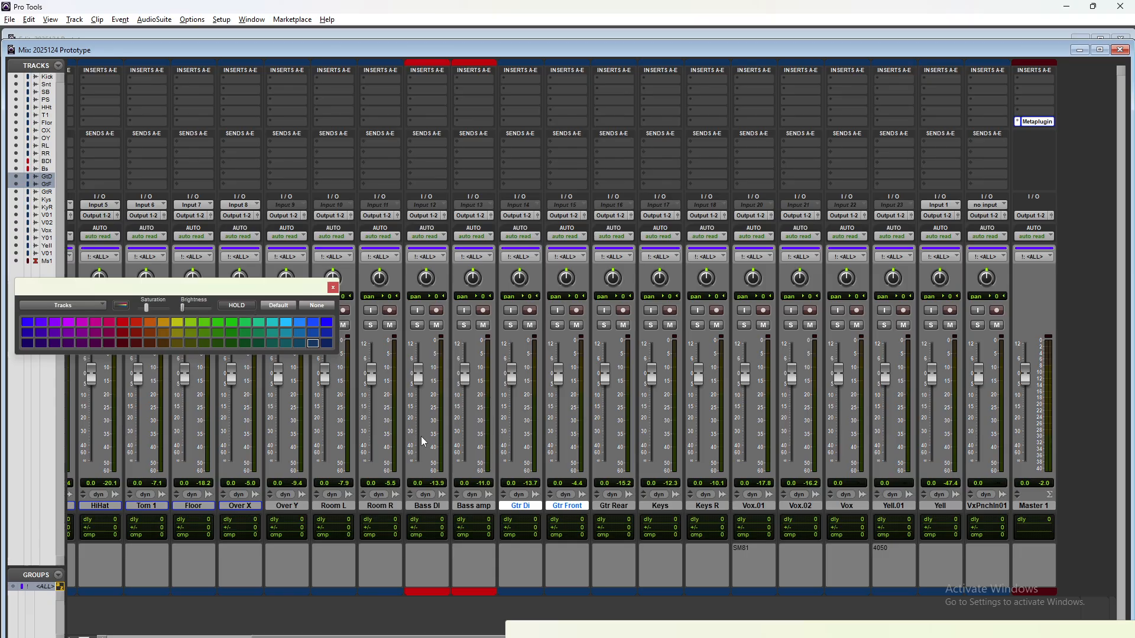
{"action": "left_click", "coordinate": [333, 288]}
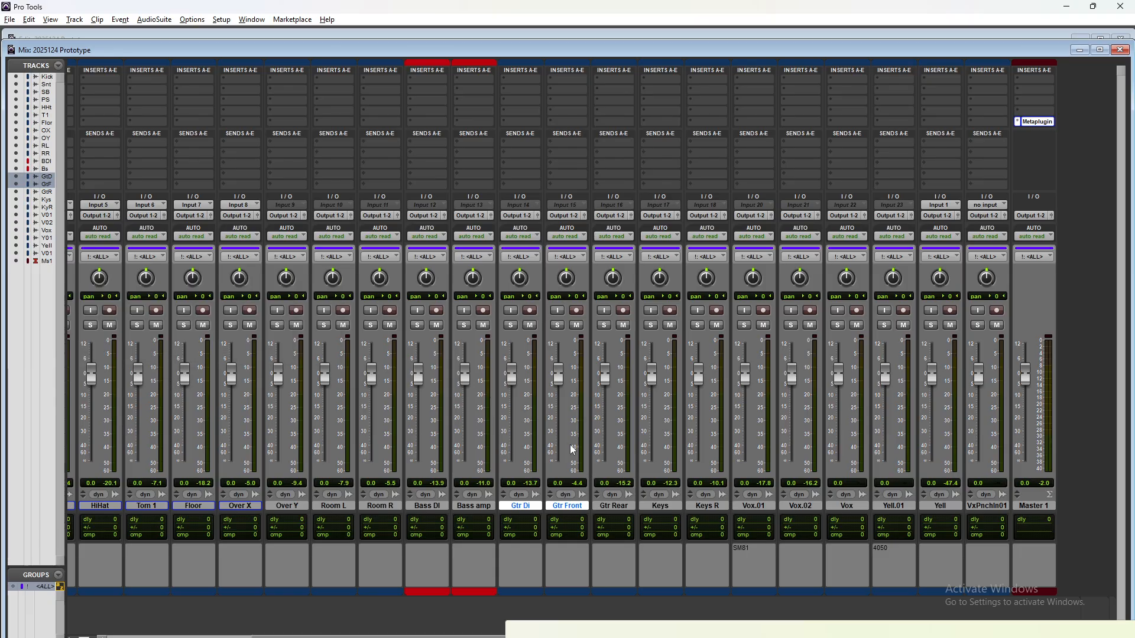
{"action": "left_click", "coordinate": [619, 505], "text": "shift"}
{"action": "double_click", "coordinate": [609, 590]}
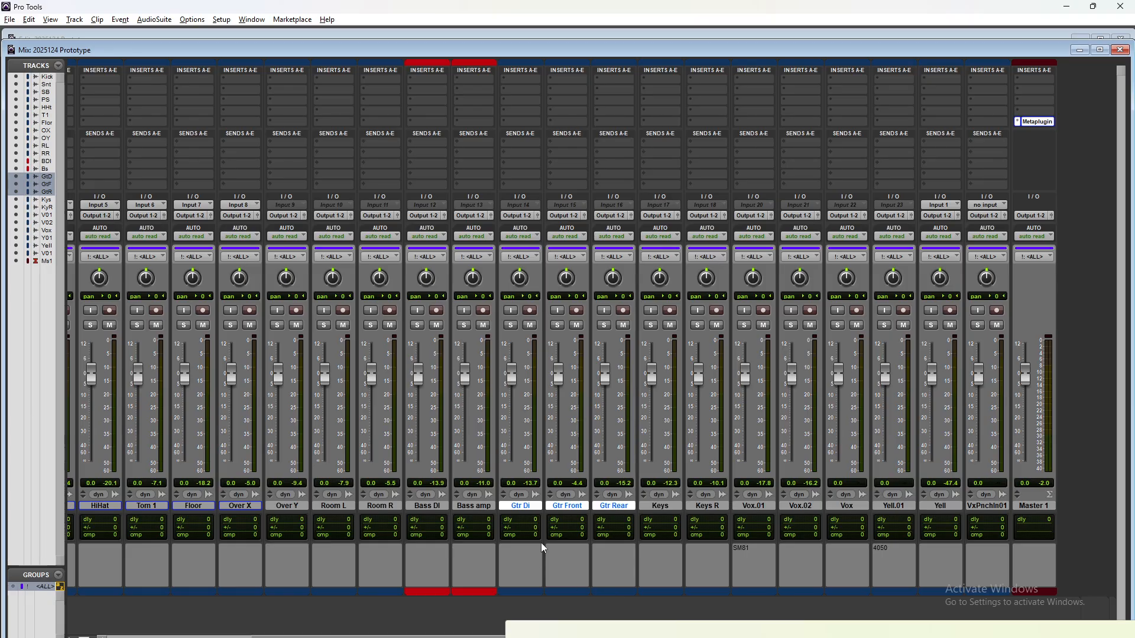
{"action": "left_click", "coordinate": [287, 326]}
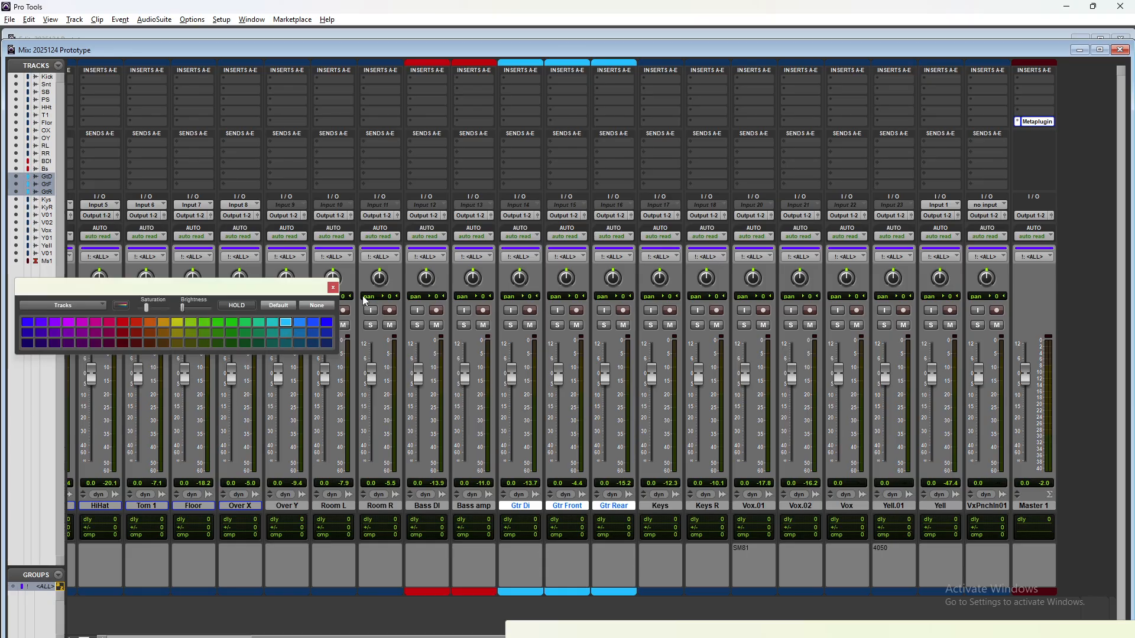
{"action": "left_click", "coordinate": [333, 288]}
Colour the Keys and Keys R tracks magenta
{"action": "left_click", "coordinate": [668, 506]}
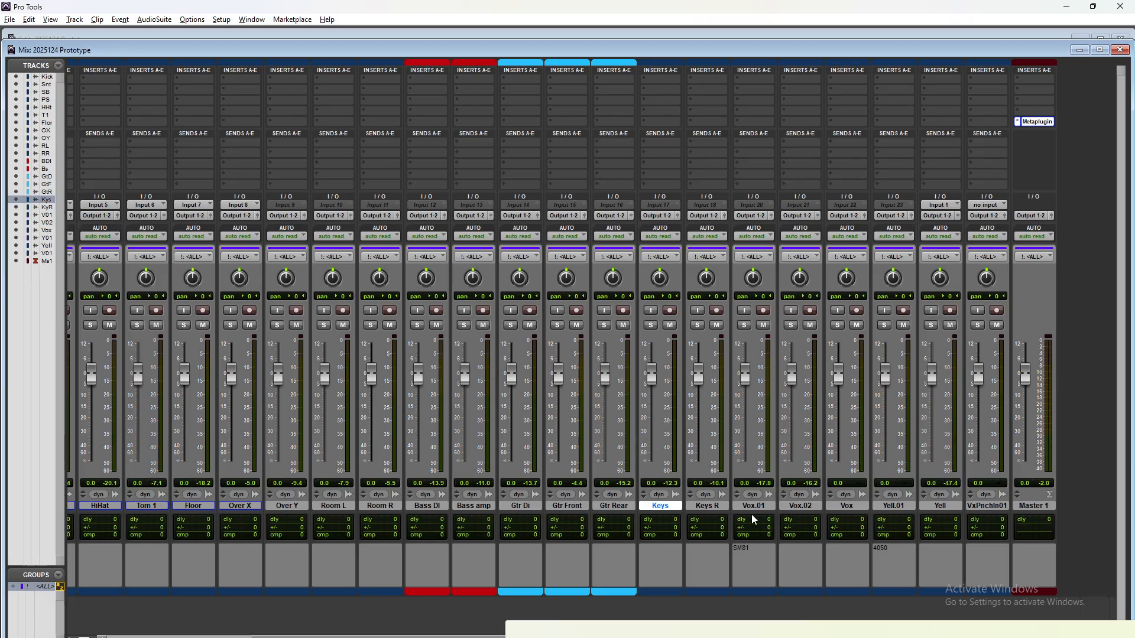
{"action": "left_click", "coordinate": [709, 507], "text": "shift"}
{"action": "double_click", "coordinate": [699, 592]}
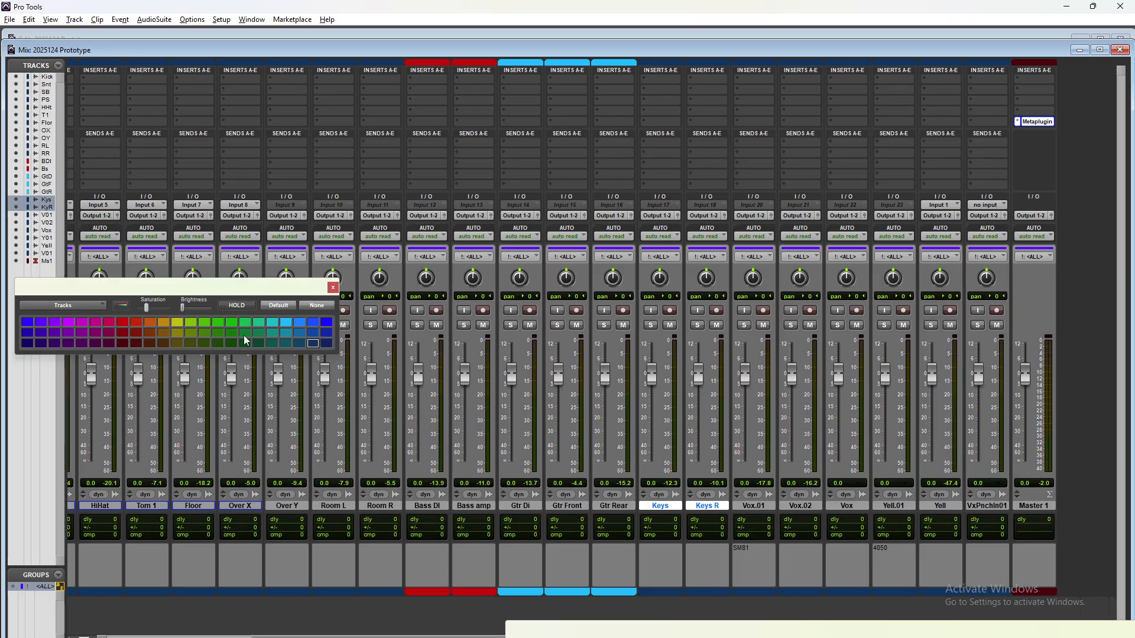
{"action": "left_click", "coordinate": [80, 324]}
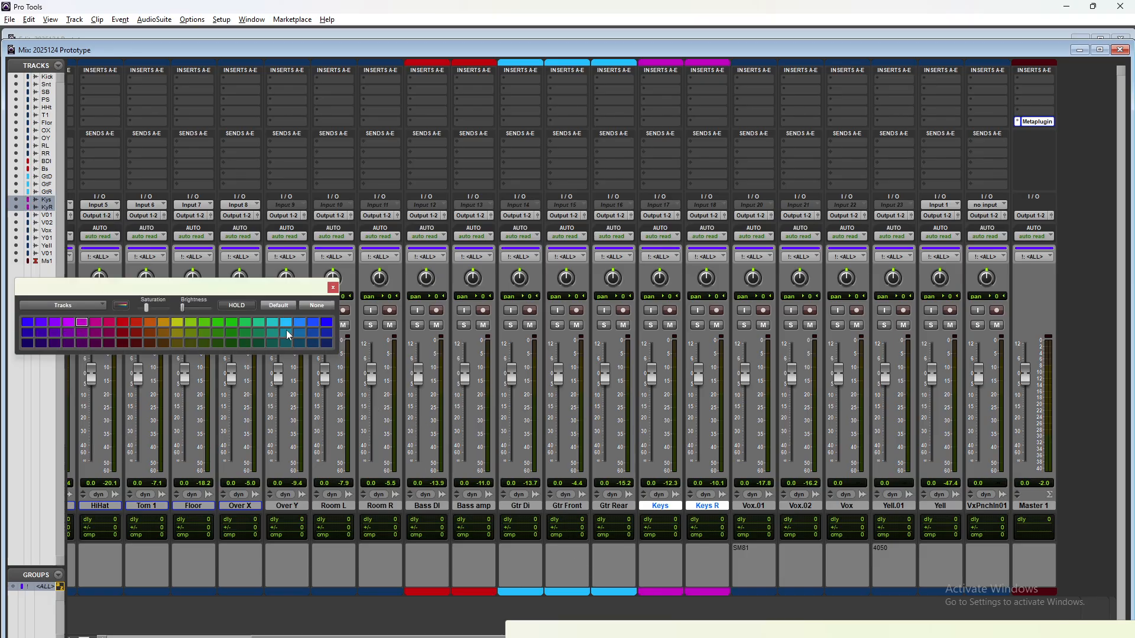
{"action": "left_click", "coordinate": [333, 288]}
Colour the Vox.01, Vox.02 and Vox tracks bright green
{"action": "left_click", "coordinate": [764, 506]}
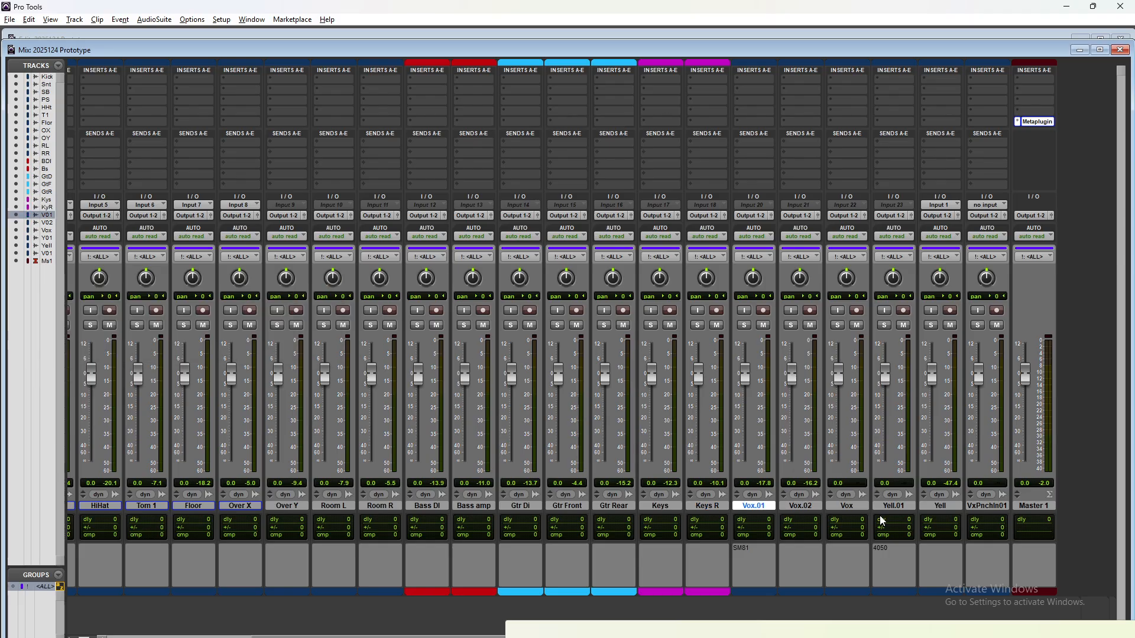
{"action": "left_click", "coordinate": [846, 507], "text": "shift"}
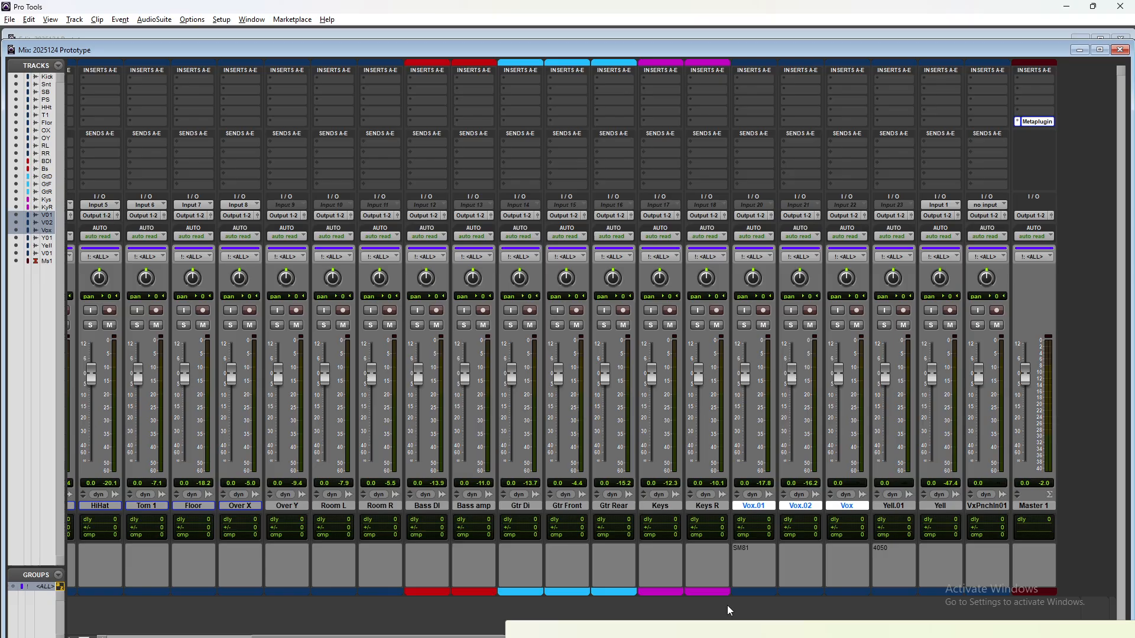
{"action": "key", "text": "ctrl+alt+c"}
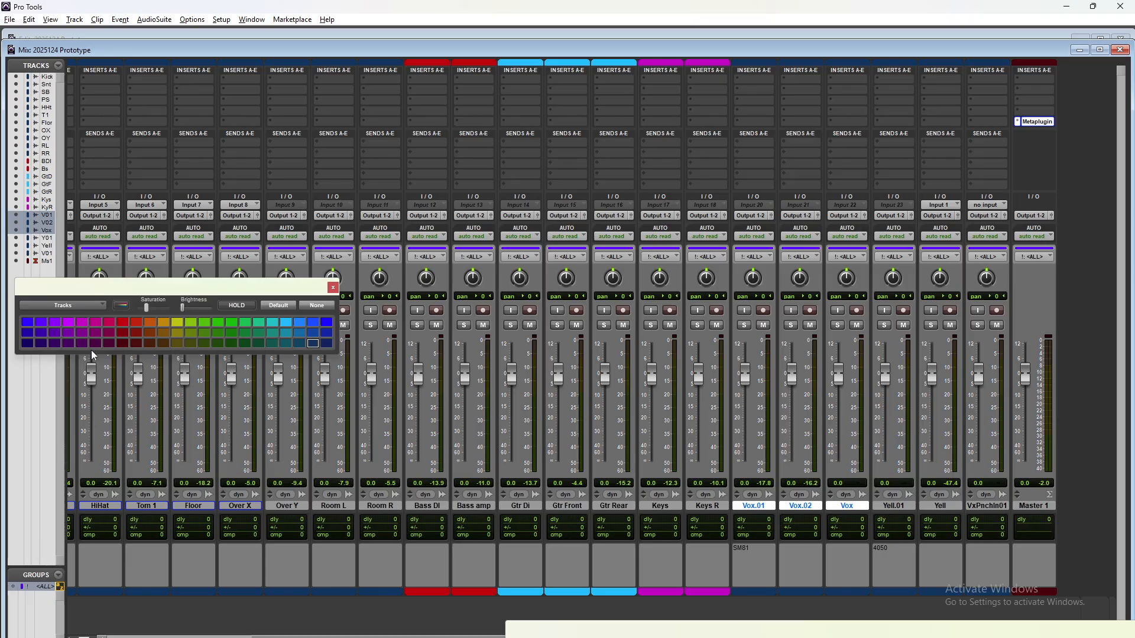
{"action": "left_click", "coordinate": [231, 322]}
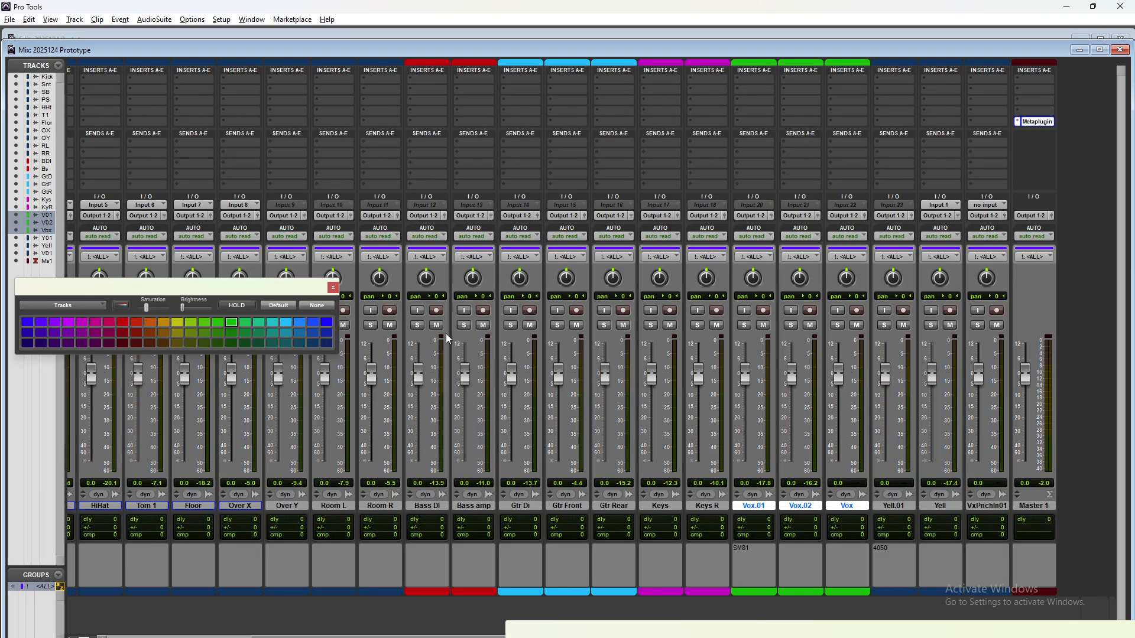
{"action": "left_click", "coordinate": [333, 288]}
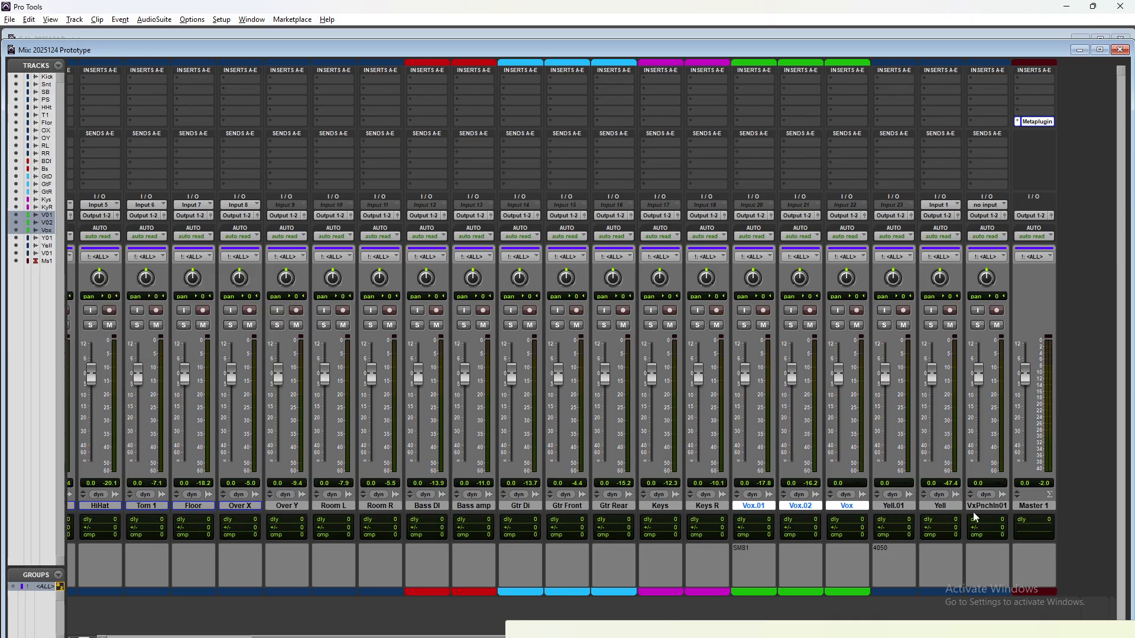
Select the Yell.01 and Yell tracks and examine their clips along the timeline in the Edit window
{"action": "left_click", "coordinate": [914, 506]}
{"action": "left_click", "coordinate": [951, 507], "text": "shift"}
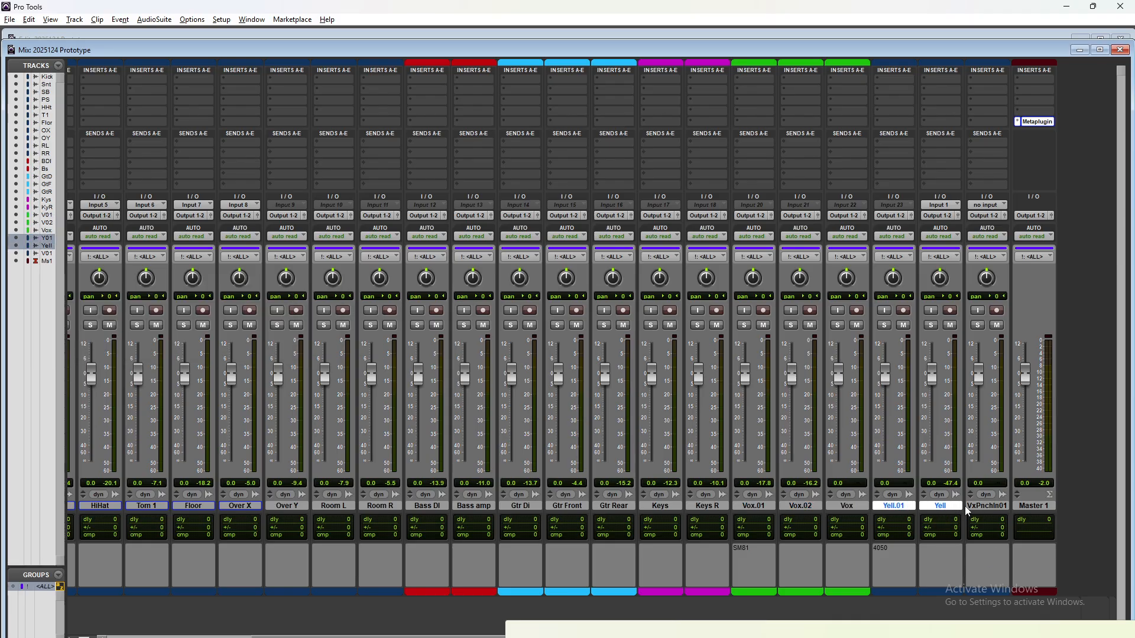
{"action": "key", "text": "ctrl+equal"}
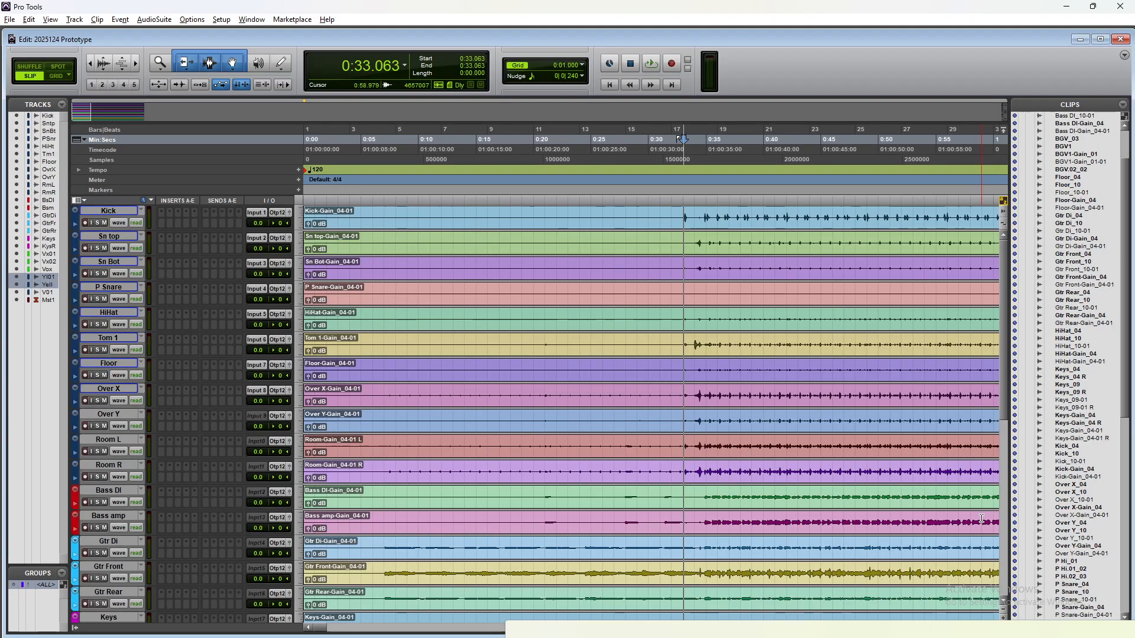
{"action": "scroll", "coordinate": [767, 457], "scroll_direction": "down", "scroll_amount": 10}
{"action": "scroll", "coordinate": [767, 457], "scroll_direction": "right", "scroll_amount": 15}
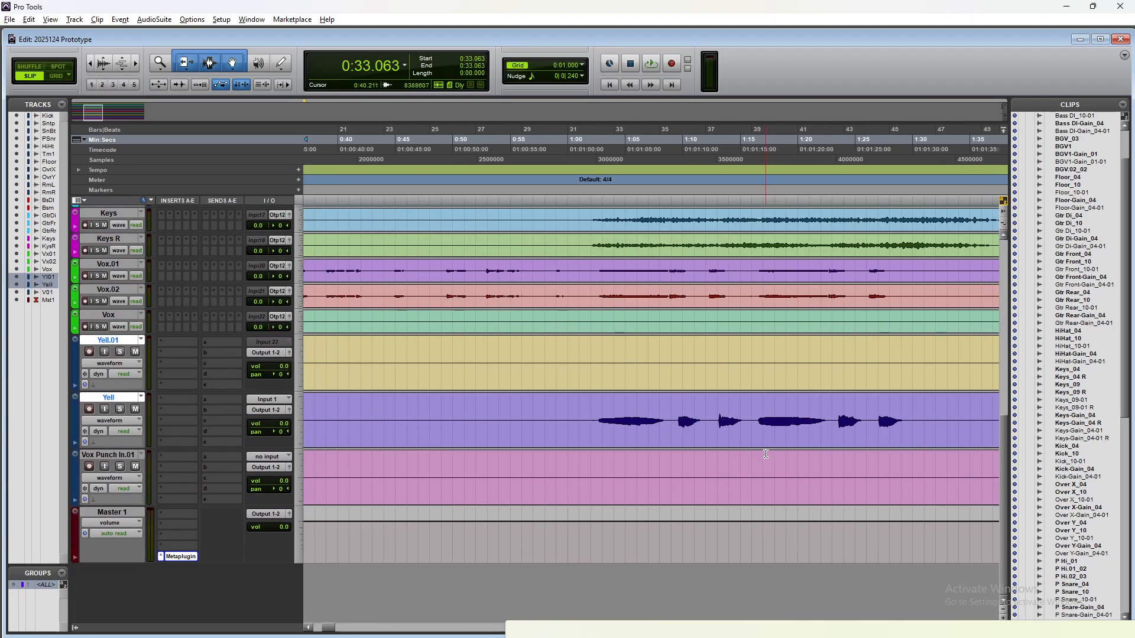
{"action": "scroll", "coordinate": [765, 454], "scroll_direction": "left", "scroll_amount": 9}
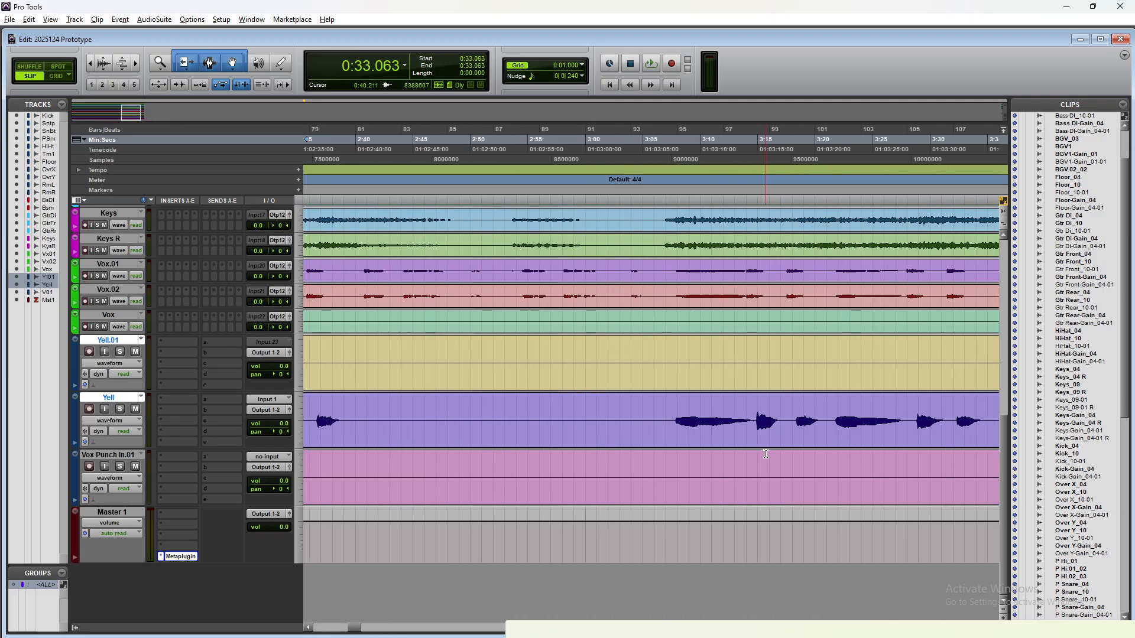
Hide the Vox Punch In.01 track and leave the Yell track selected
{"action": "left_click", "coordinate": [109, 455]}
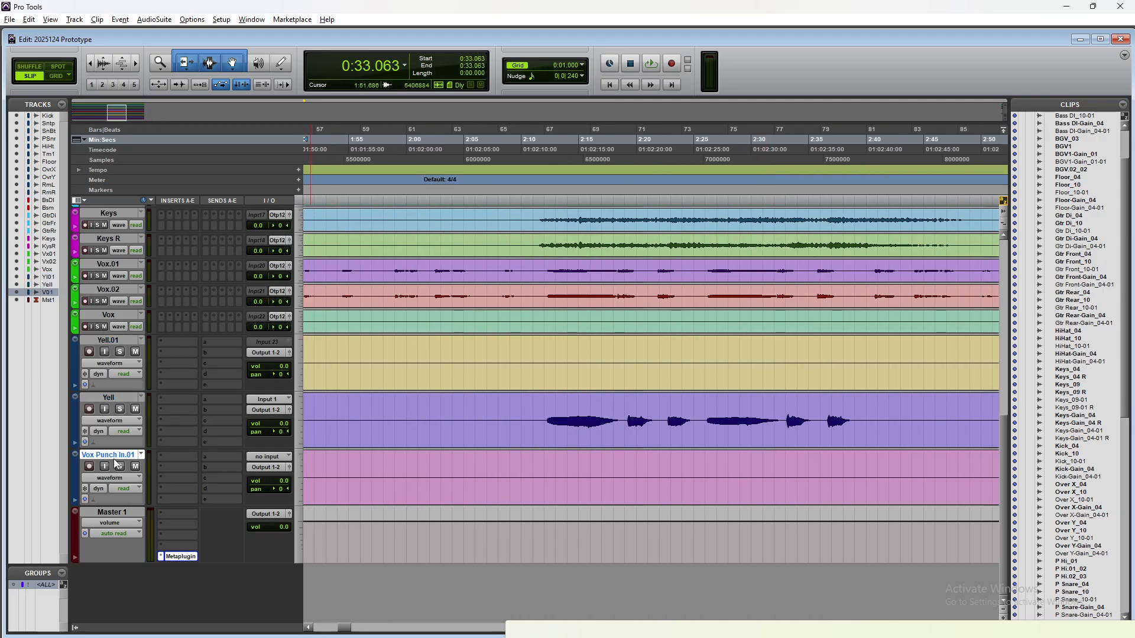
{"action": "left_click", "coordinate": [114, 460]}
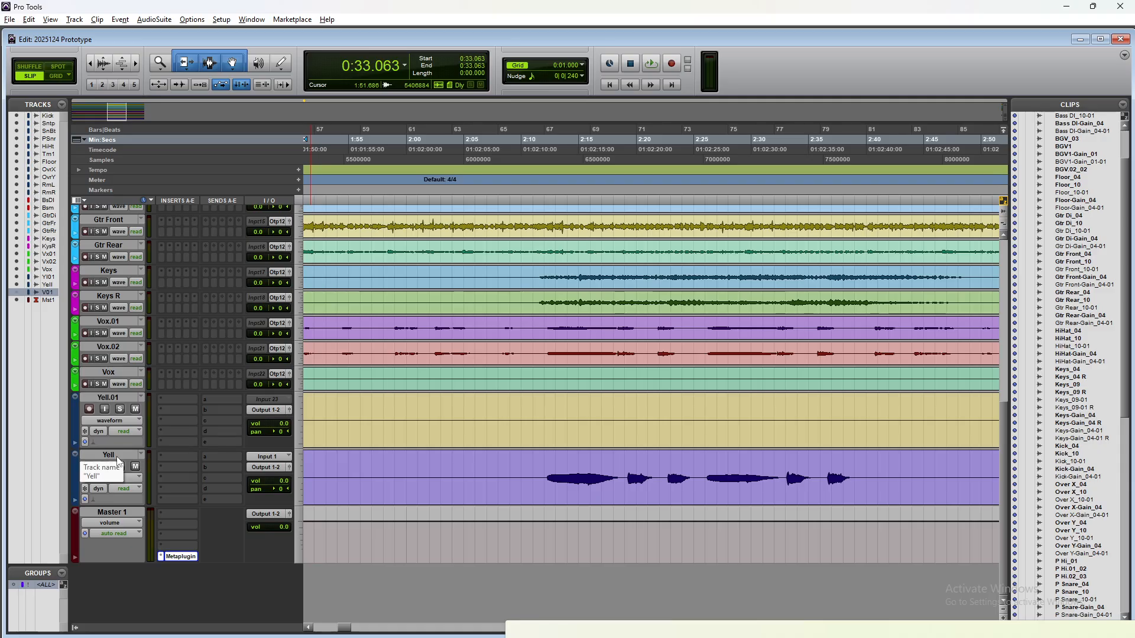
{"action": "right_click", "coordinate": [118, 461]}
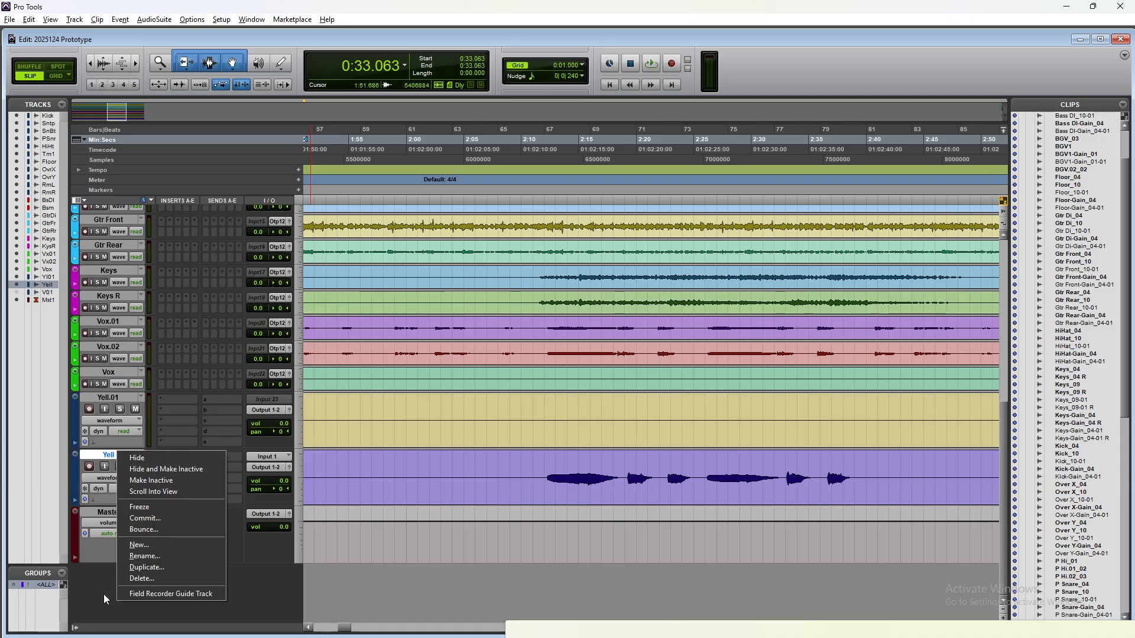
{"action": "left_click", "coordinate": [85, 594]}
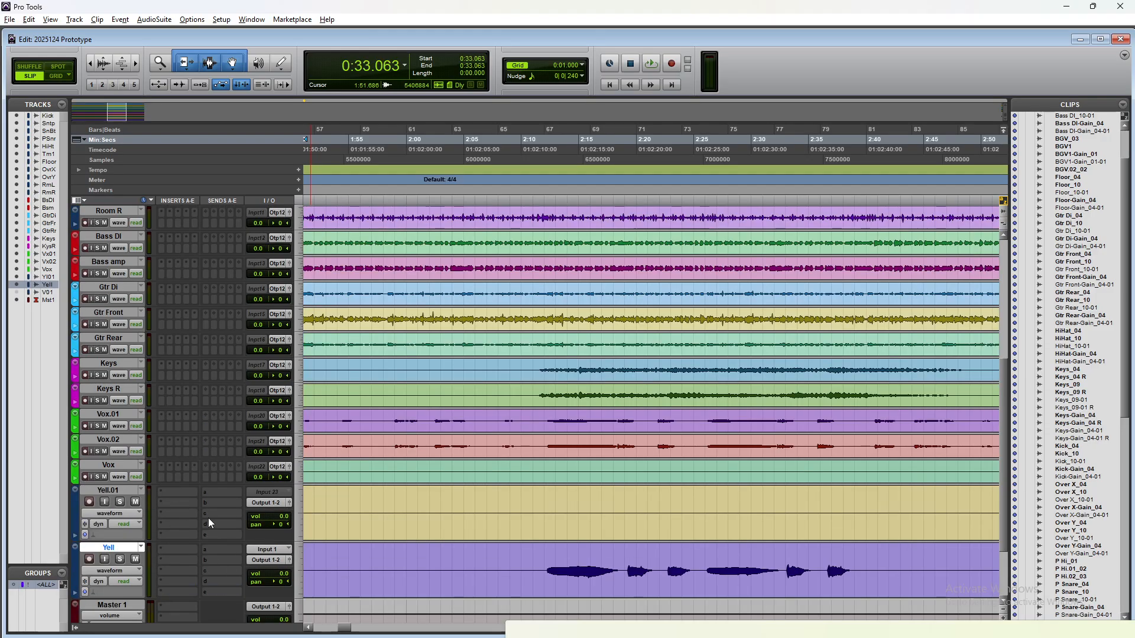
Solo the Yell track, play it from about 2:11 and examine its clip along the timeline
{"action": "left_click", "coordinate": [538, 555]}
{"action": "key", "text": "space"}
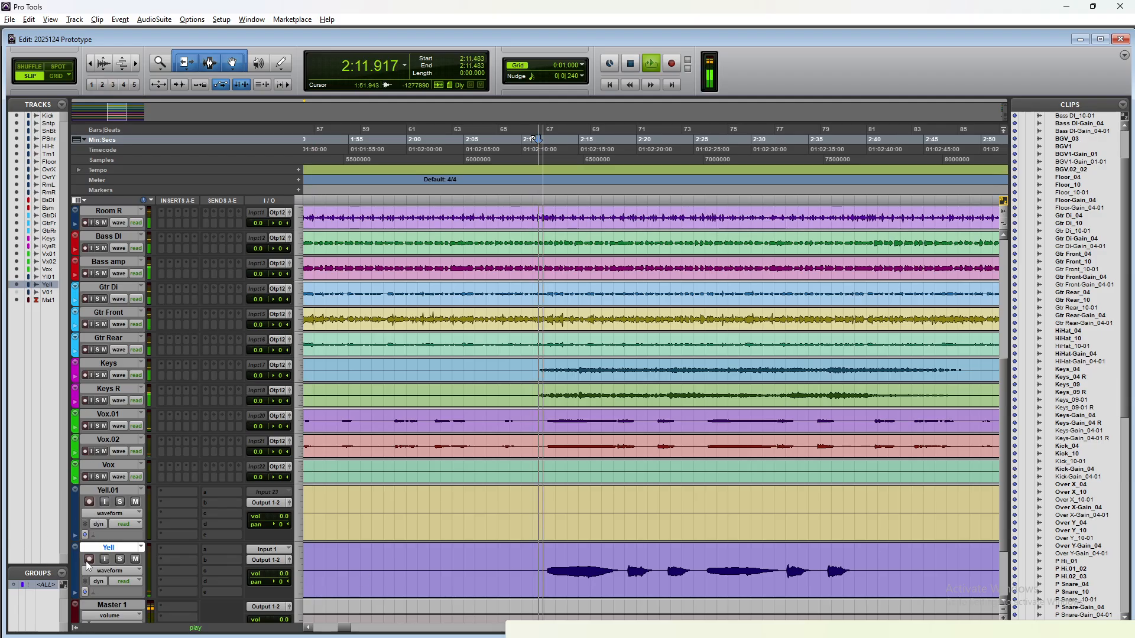
{"action": "left_click", "coordinate": [120, 559]}
{"action": "scroll", "coordinate": [172, 525], "scroll_direction": "right", "scroll_amount": 3}
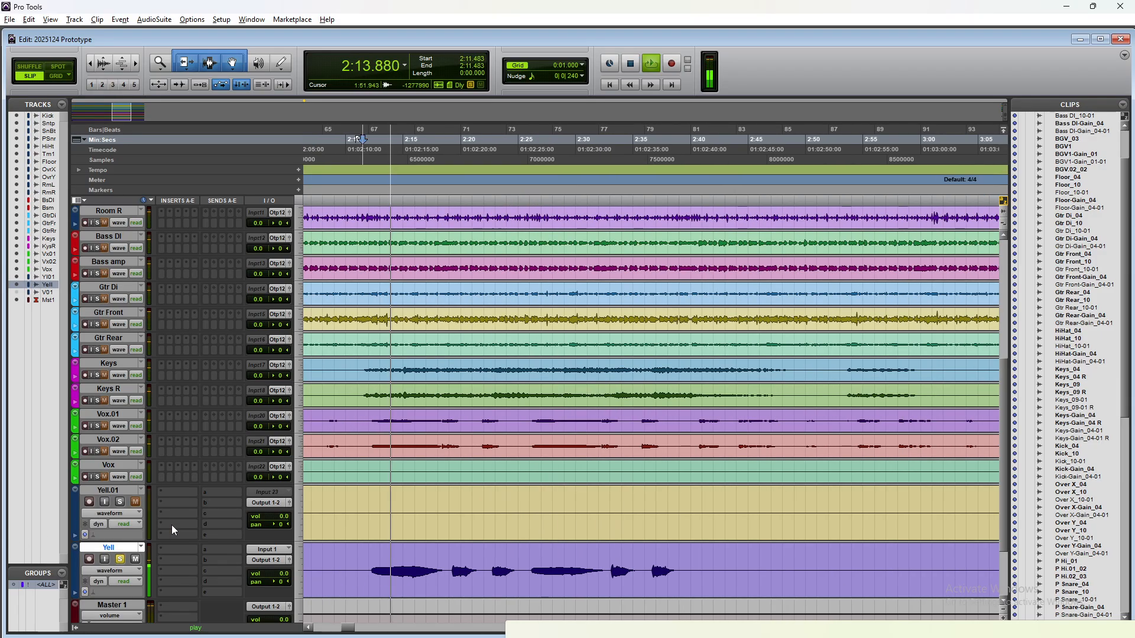
{"action": "scroll", "coordinate": [172, 525], "scroll_direction": "left", "scroll_amount": 8}
{"action": "scroll", "coordinate": [172, 525], "scroll_direction": "right", "scroll_amount": 3}
{"action": "scroll", "coordinate": [171, 525], "scroll_direction": "left", "scroll_amount": 2}
{"action": "scroll", "coordinate": [171, 525], "scroll_direction": "right", "scroll_amount": 8}
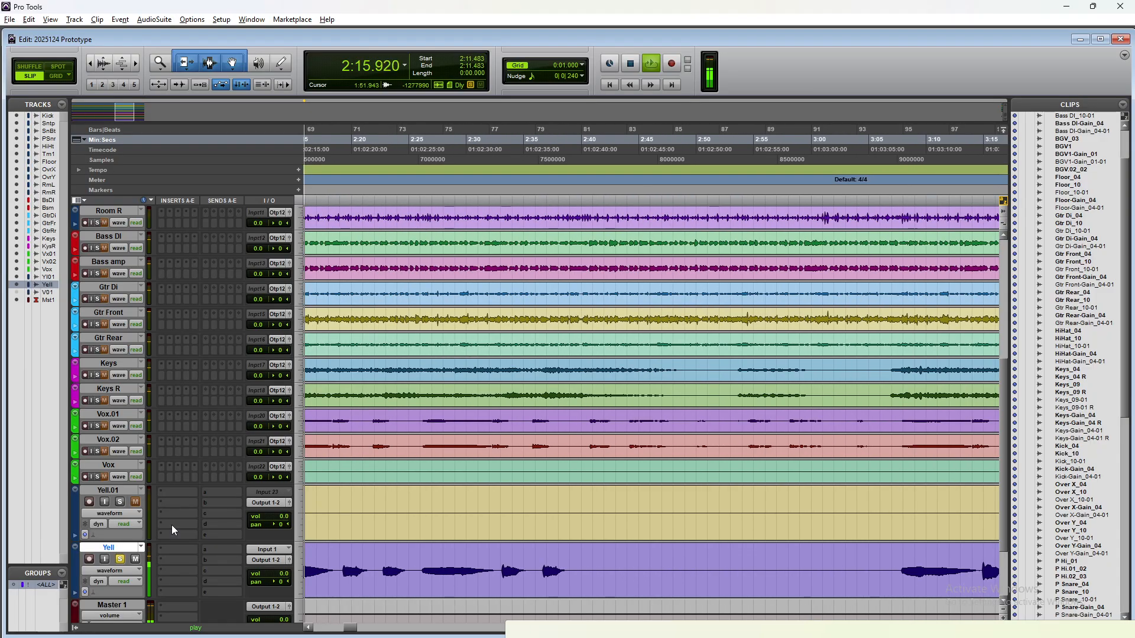
{"action": "scroll", "coordinate": [171, 525], "scroll_direction": "left", "scroll_amount": 8}
{"action": "scroll", "coordinate": [171, 525], "scroll_direction": "right", "scroll_amount": 8}
{"action": "scroll", "coordinate": [172, 525], "scroll_direction": "left", "scroll_amount": 8}
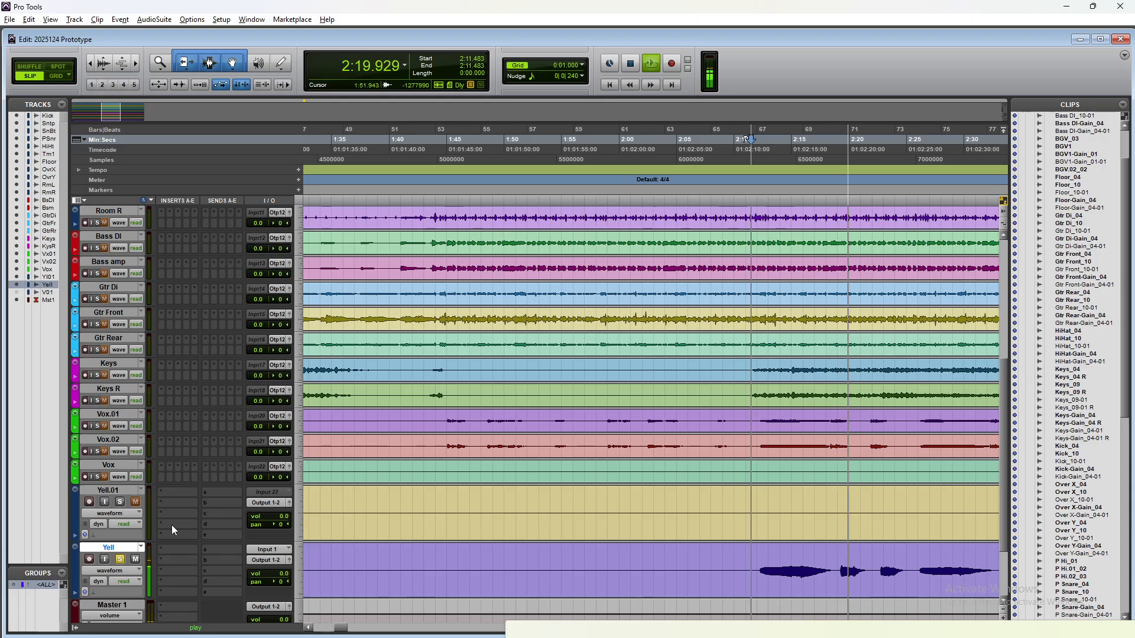
{"action": "scroll", "coordinate": [121, 566], "scroll_direction": "right", "scroll_amount": 8}
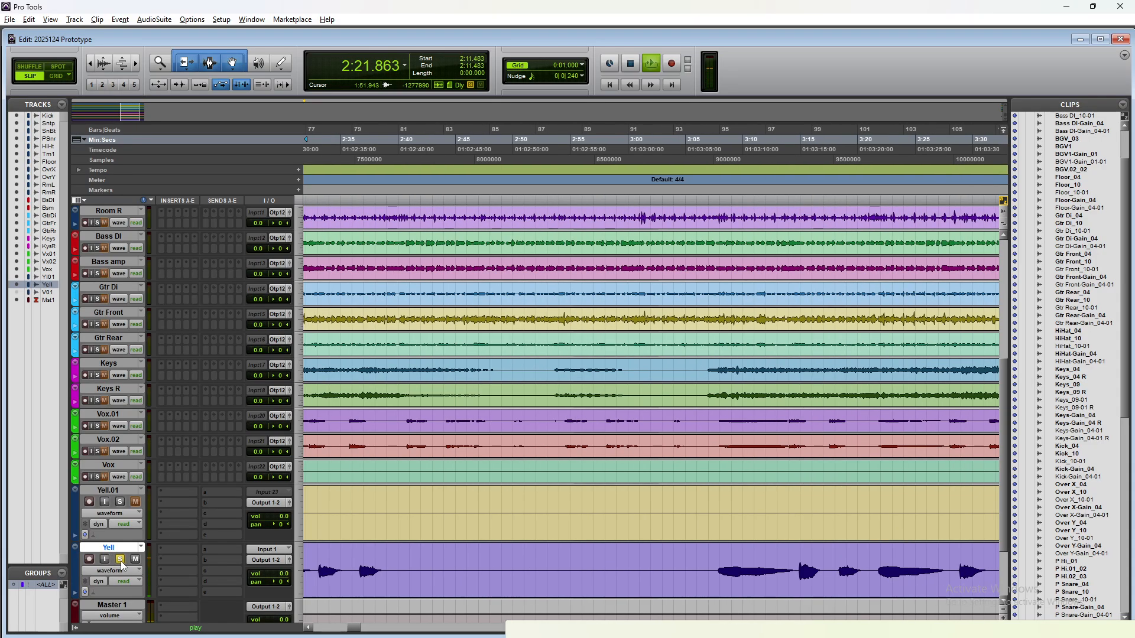
{"action": "key", "text": "space"}
Delete the clip on the Yell.01 track, and delete the track itself together with its alternate playlists
{"action": "scroll", "coordinate": [205, 549], "scroll_direction": "down", "scroll_amount": 4}
{"action": "left_click", "coordinate": [402, 530]}
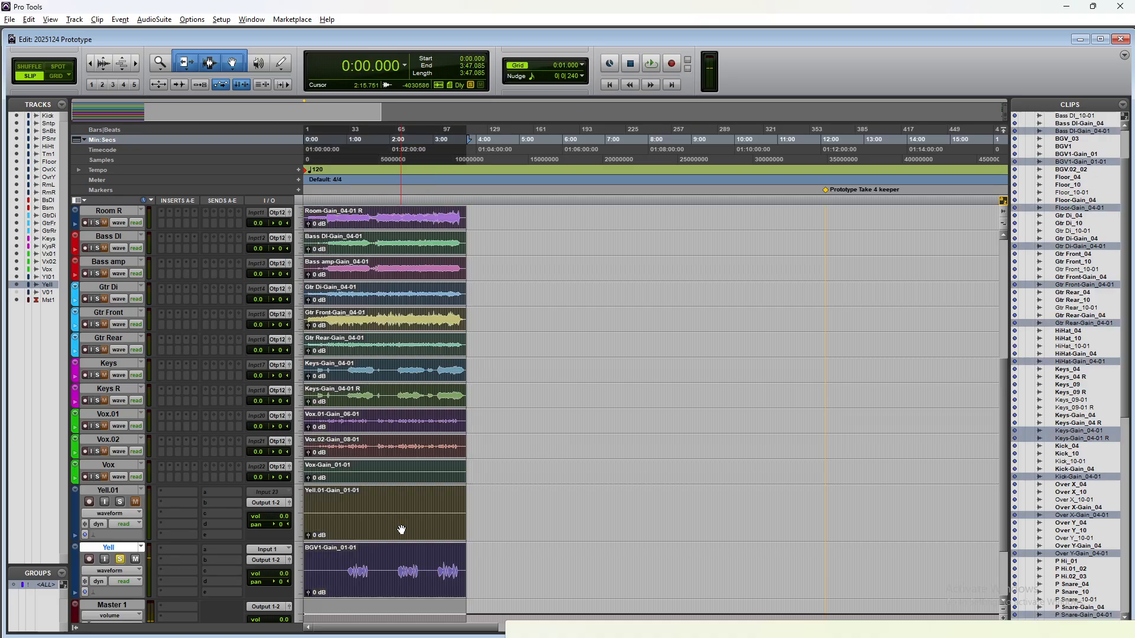
{"action": "left_click", "coordinate": [570, 520]}
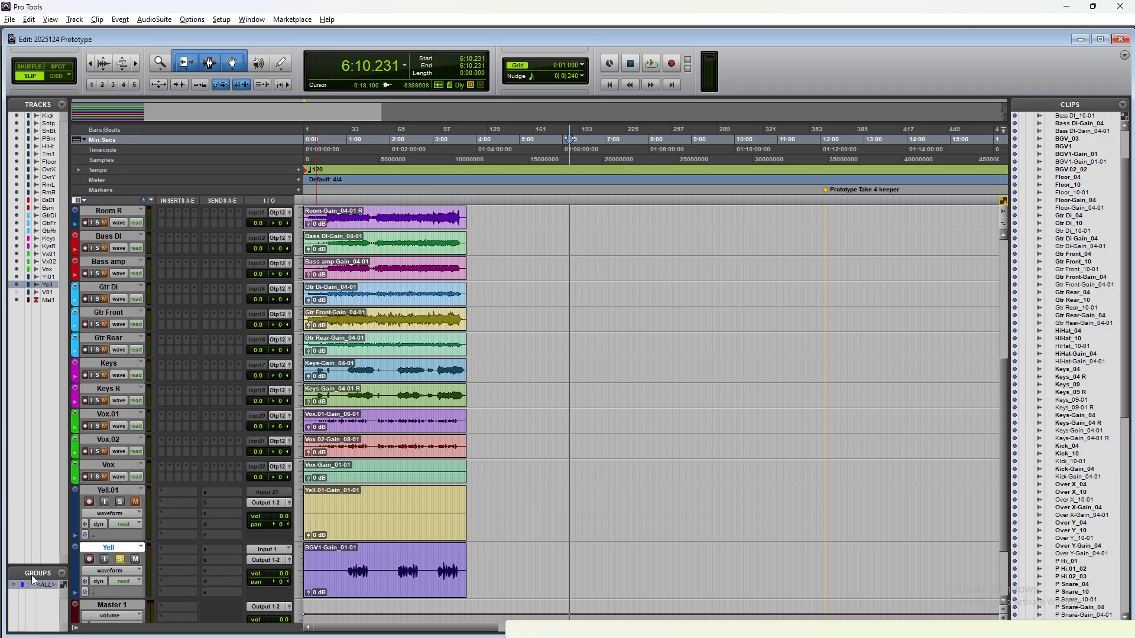
{"action": "left_click", "coordinate": [354, 539]}
{"action": "key", "text": "Delete"}
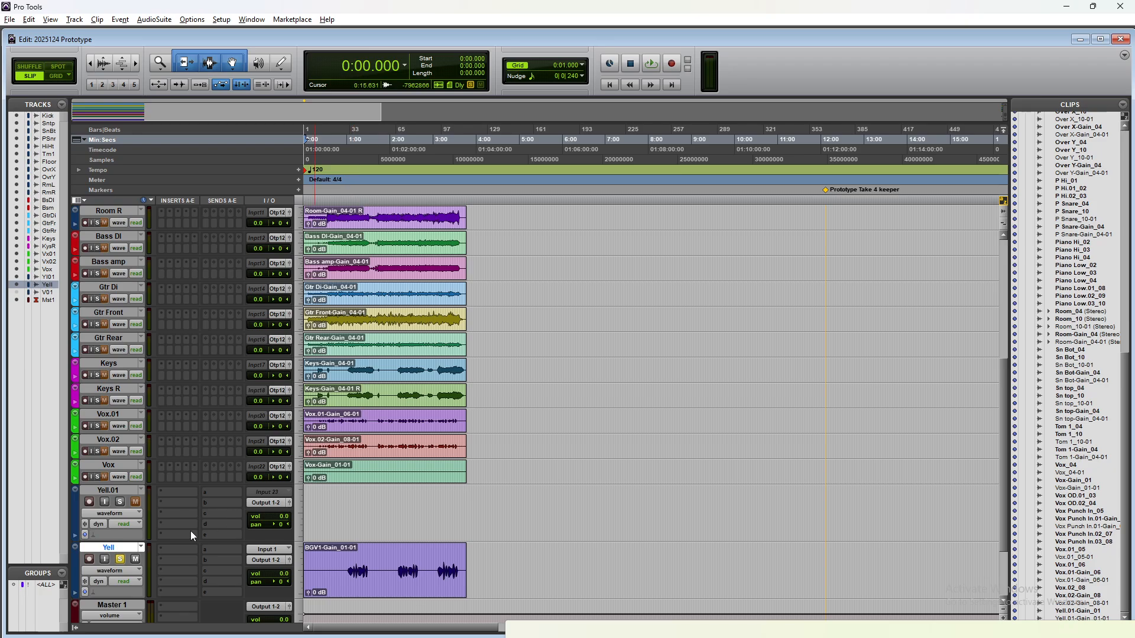
{"action": "right_click", "coordinate": [102, 493]}
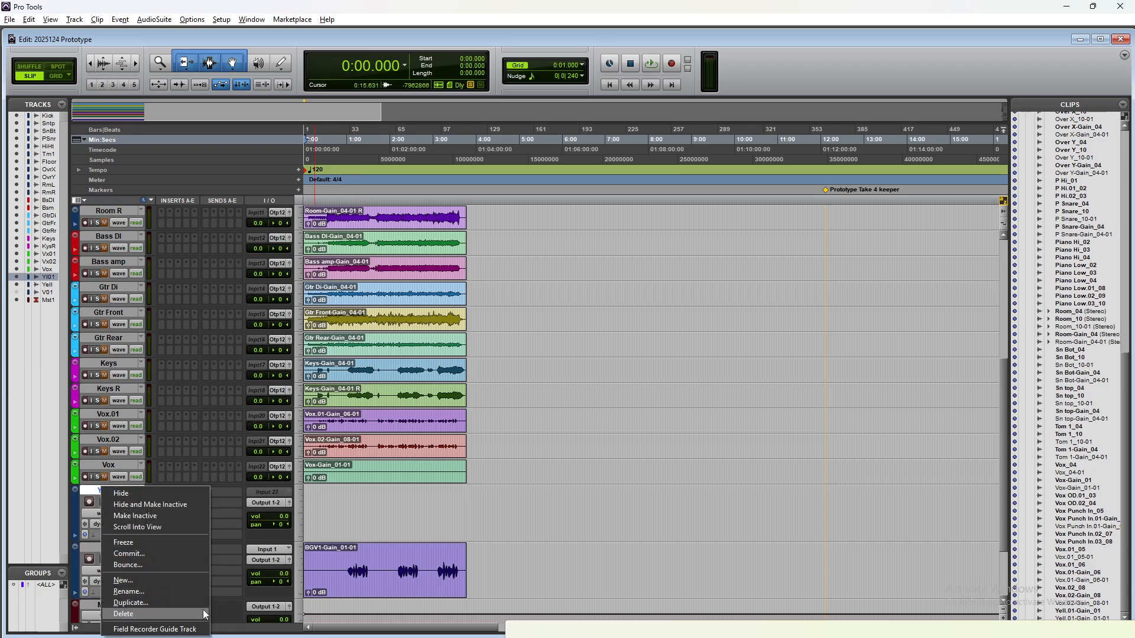
{"action": "left_click", "coordinate": [123, 614]}
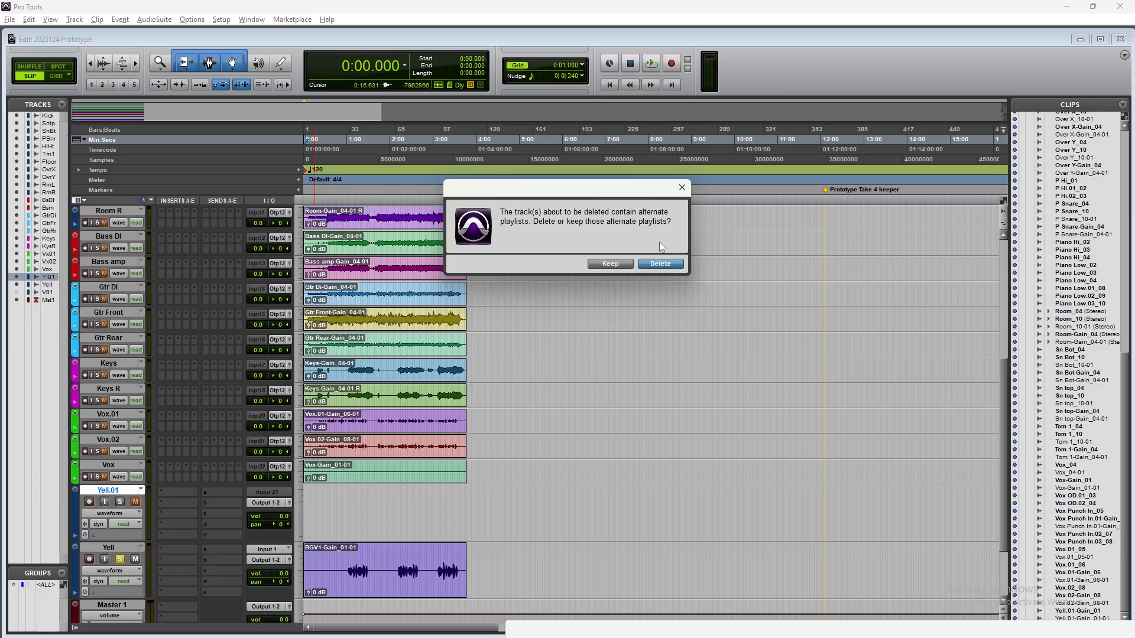
{"action": "left_click", "coordinate": [661, 264]}
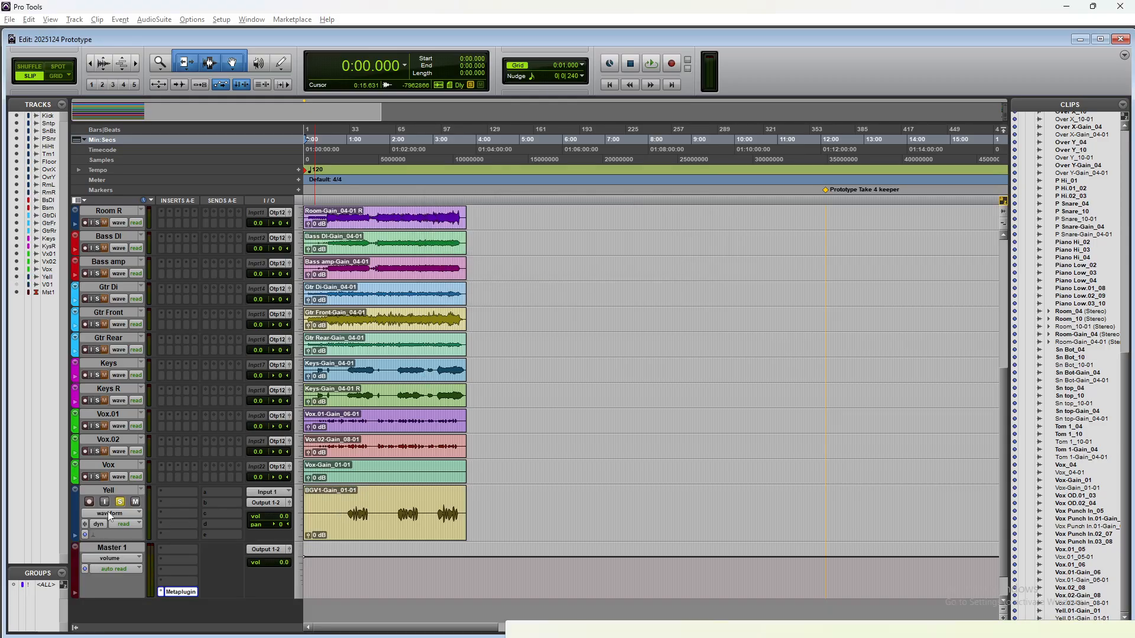
Colour the Yell track yellow and turn off its solo
{"action": "double_click", "coordinate": [76, 509]}
{"action": "left_click", "coordinate": [177, 322]}
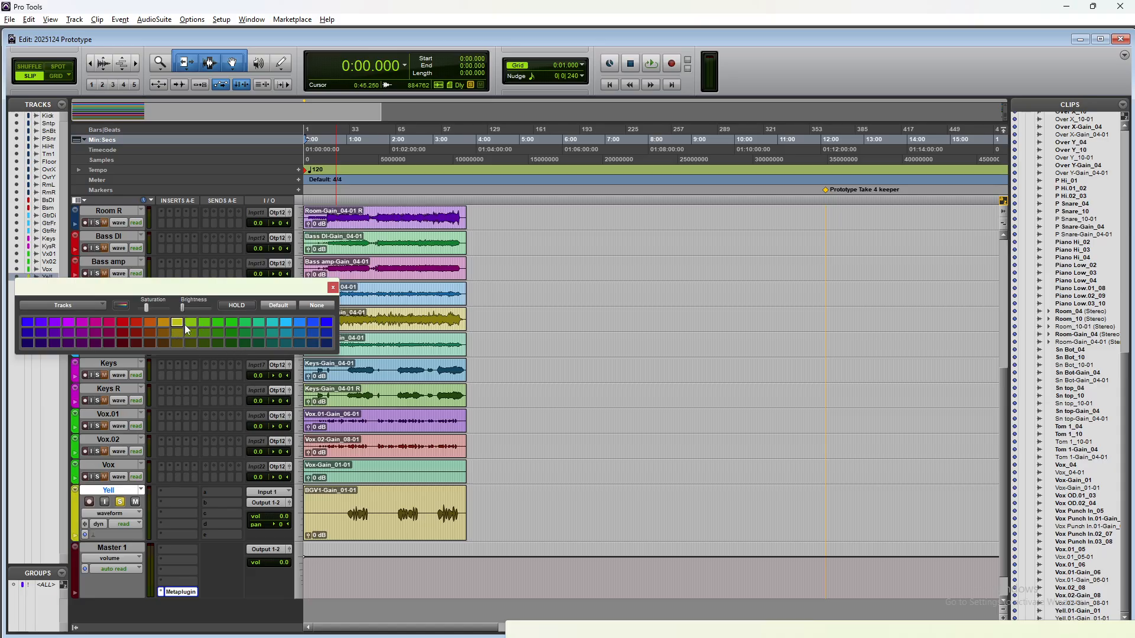
{"action": "left_click", "coordinate": [332, 288]}
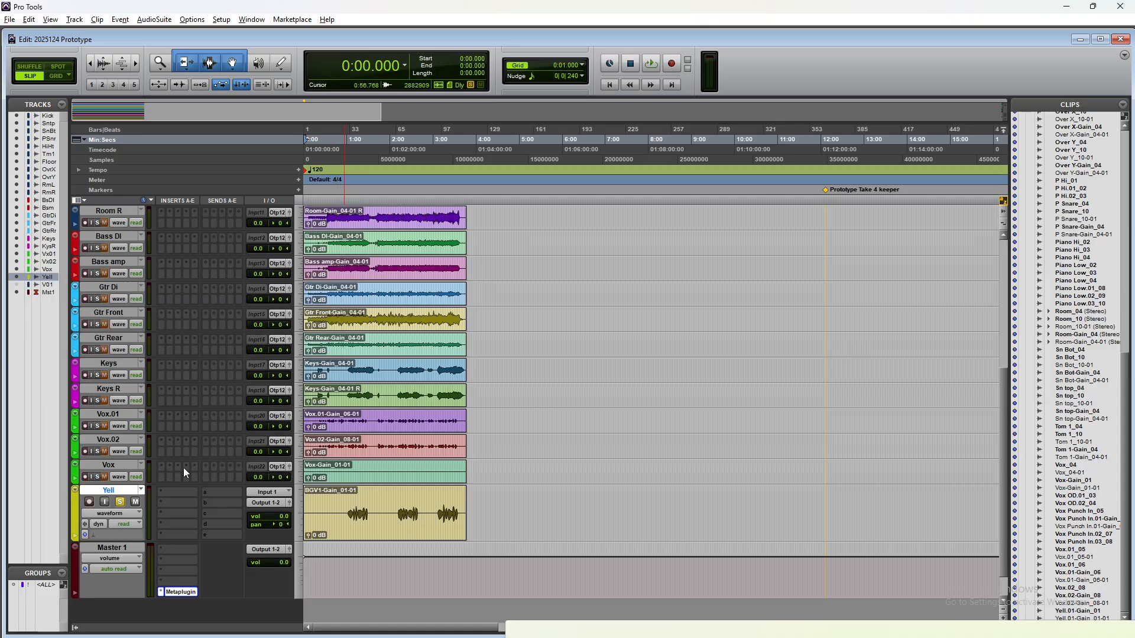
{"action": "scroll", "coordinate": [183, 467], "scroll_direction": "up", "scroll_amount": 2}
{"action": "scroll", "coordinate": [132, 516], "scroll_direction": "right", "scroll_amount": 2}
{"action": "scroll", "coordinate": [122, 596], "scroll_direction": "down", "scroll_amount": 1}
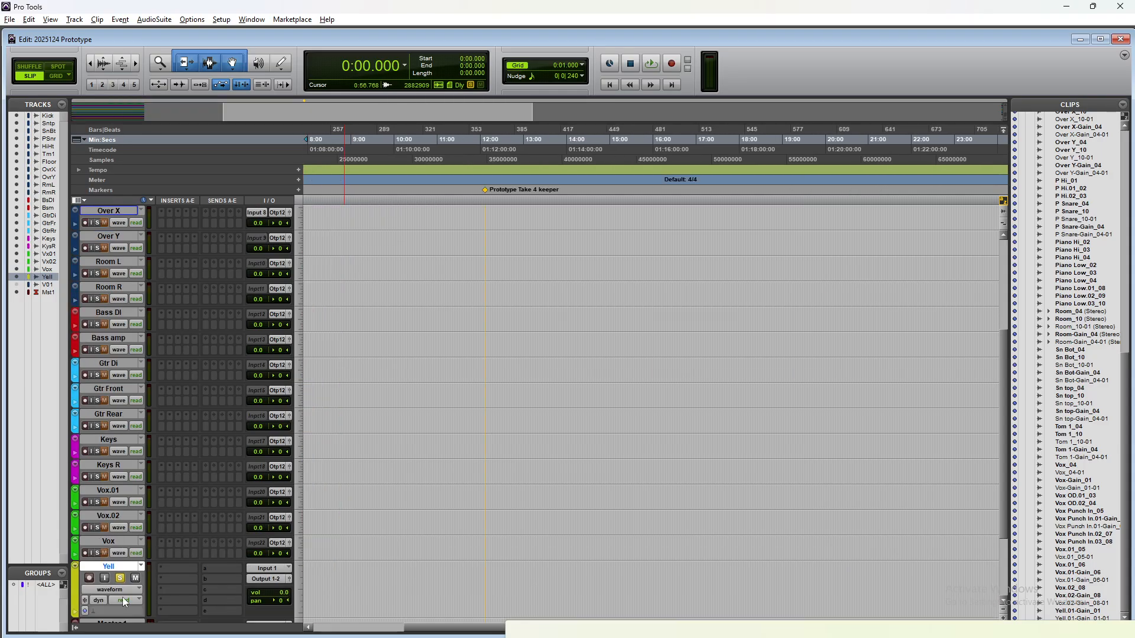
{"action": "scroll", "coordinate": [132, 540], "scroll_direction": "left", "scroll_amount": 2}
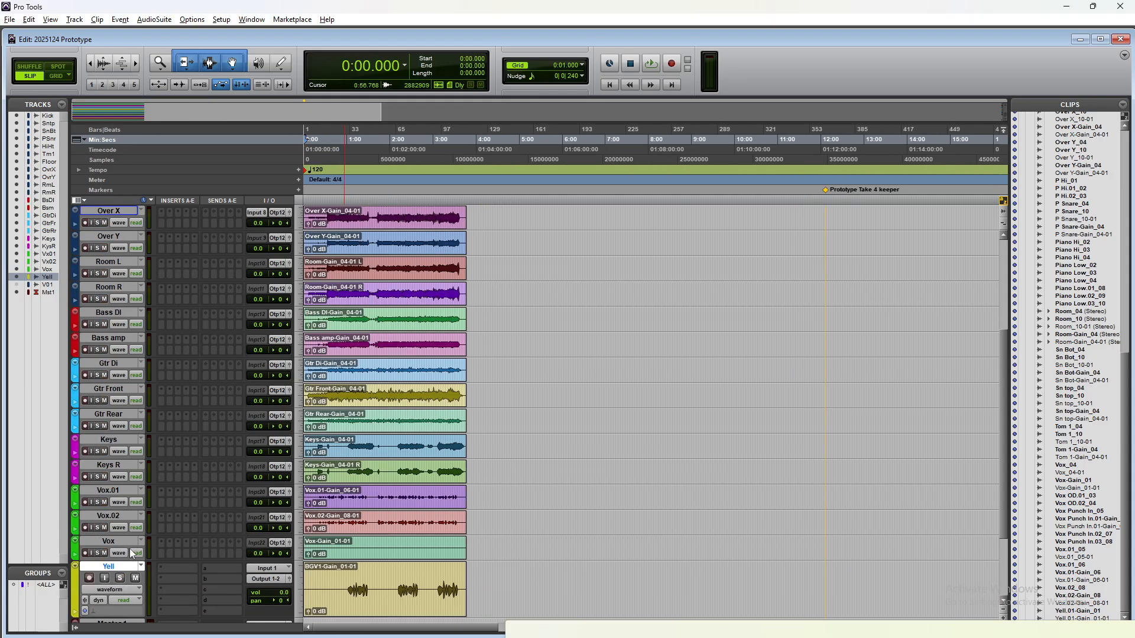
{"action": "scroll", "coordinate": [131, 540], "scroll_direction": "down", "scroll_amount": 3}
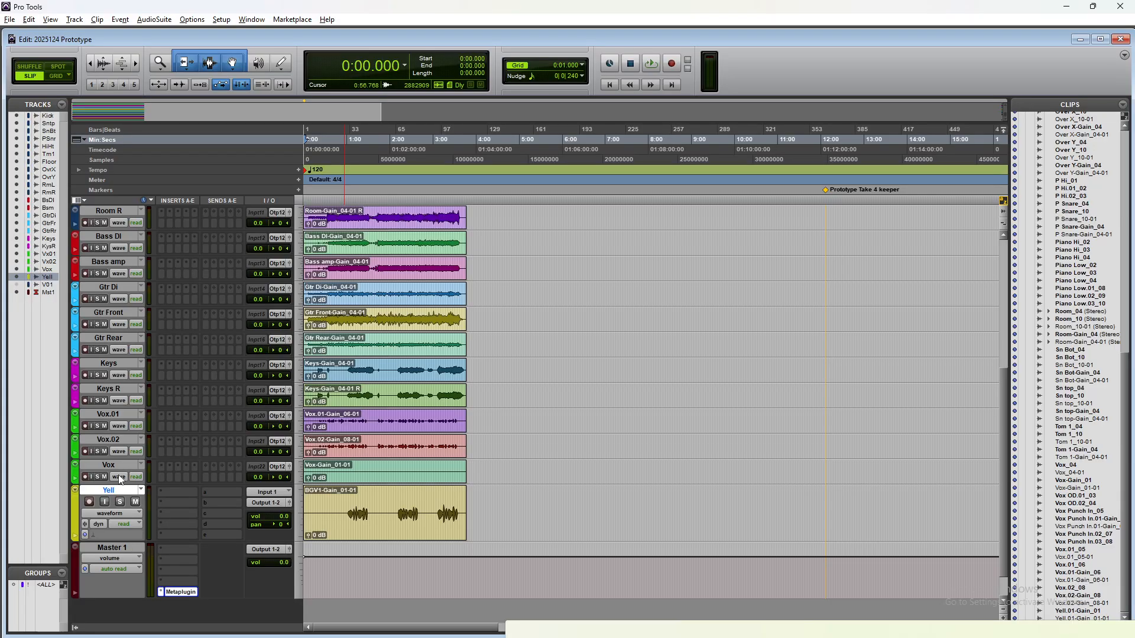
Create 13 new stereo Aux Input tracks below the Yell track
{"action": "key", "text": "ctrl+shift+n"}
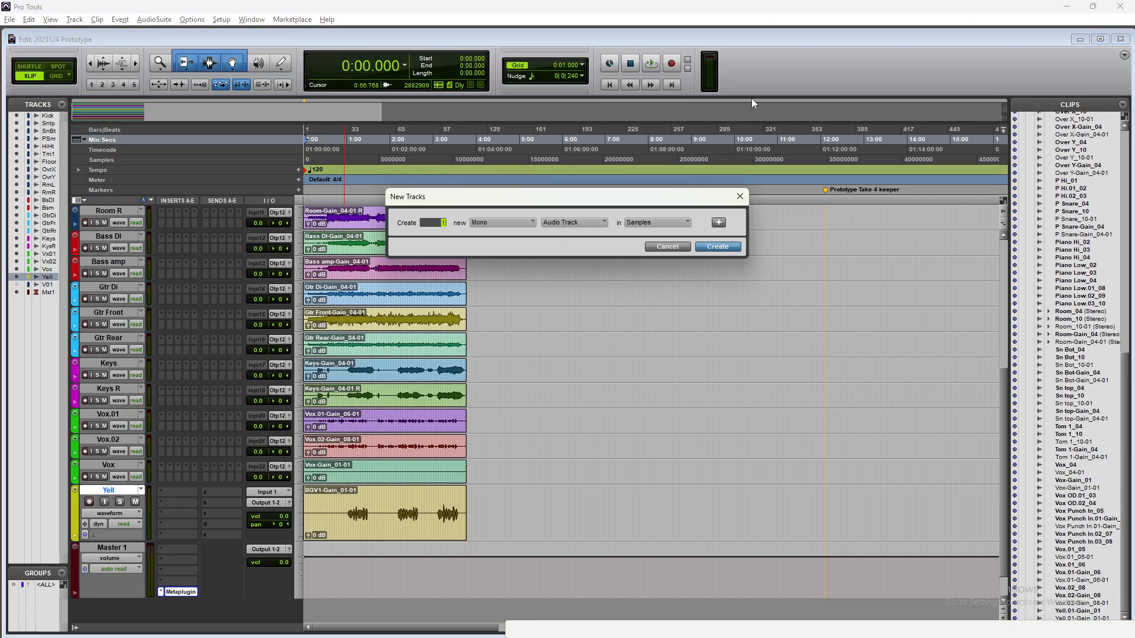
{"action": "left_click", "coordinate": [523, 221]}
{"action": "left_click", "coordinate": [533, 237]}
{"action": "left_click", "coordinate": [567, 223]}
{"action": "left_click", "coordinate": [570, 237]}
{"action": "type", "text": "13"}
{"action": "key", "text": "Return"}
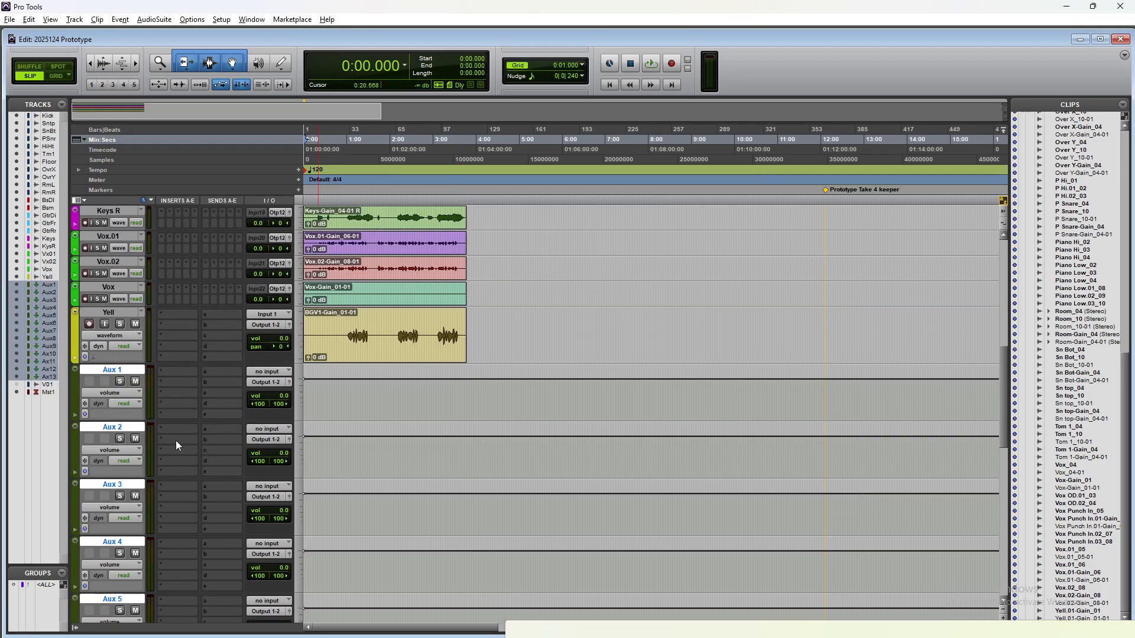
Switch to the Mix window and take the Aux 1, Aux 13 and Aux 2 tracks out of the selection
{"action": "key", "text": "ctrl+equal"}
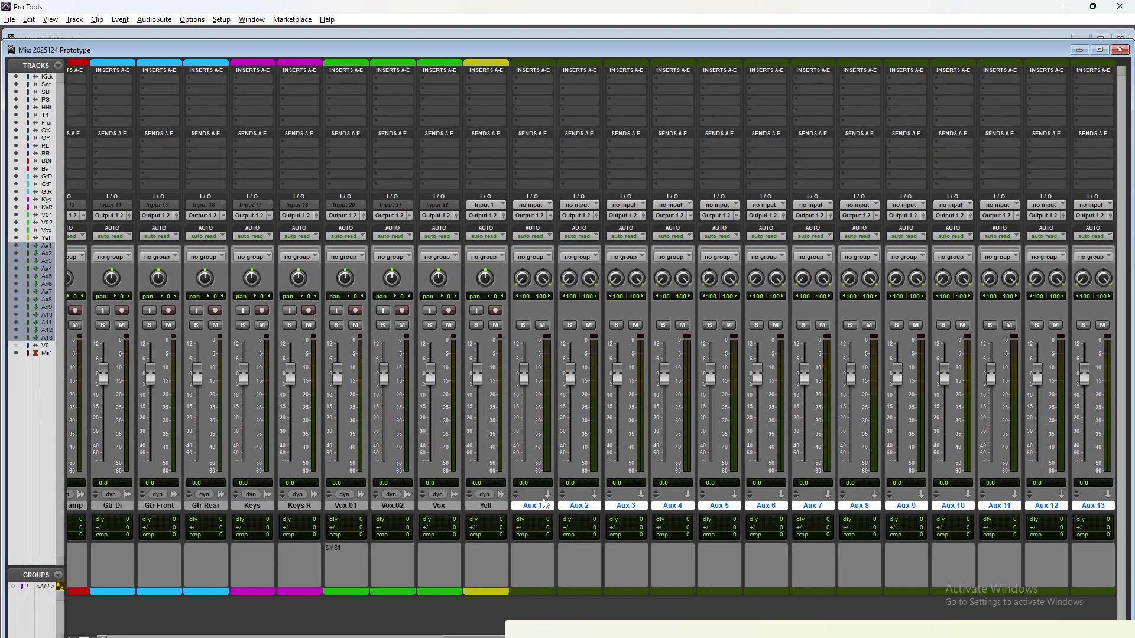
{"action": "left_click", "coordinate": [541, 504], "text": "ctrl"}
{"action": "scroll", "coordinate": [562, 504], "scroll_direction": "right", "scroll_amount": 2}
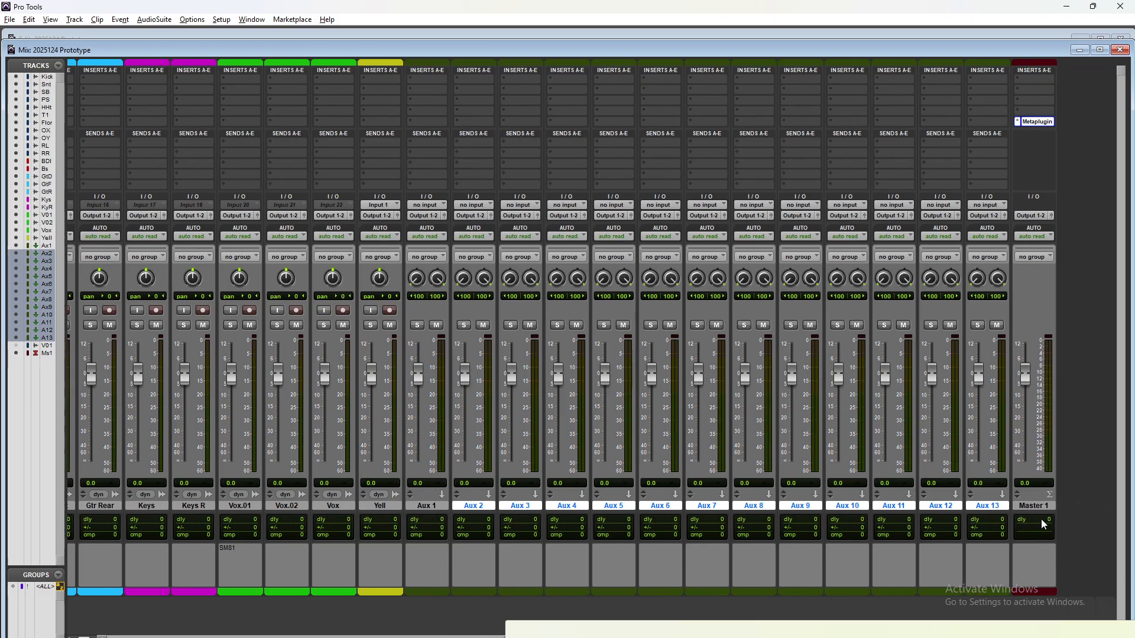
{"action": "left_click", "coordinate": [984, 507], "text": "ctrl"}
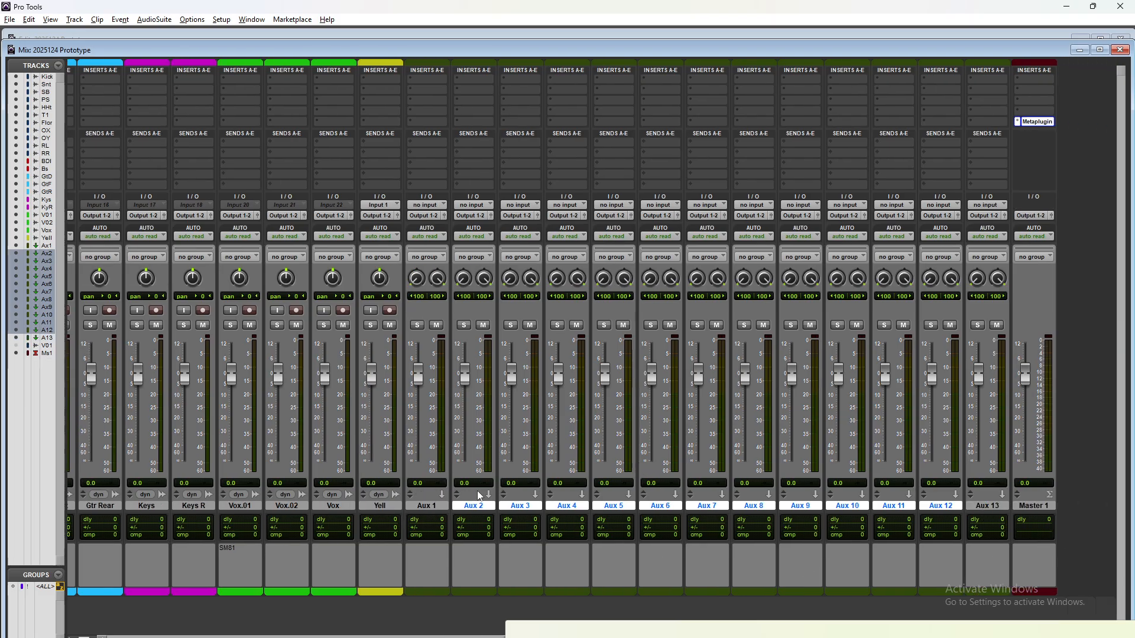
{"action": "left_click", "coordinate": [470, 505], "text": "ctrl"}
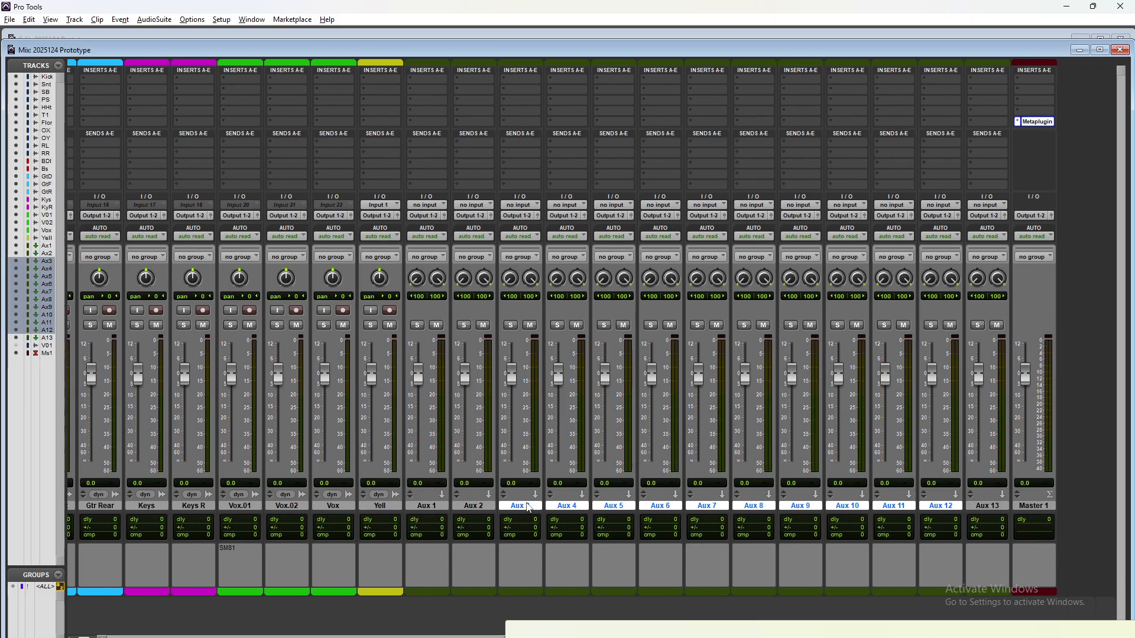
Rename the Aux 1 track as Mix
{"action": "double_click", "coordinate": [442, 505]}
{"action": "type", "text": "Mixc"}
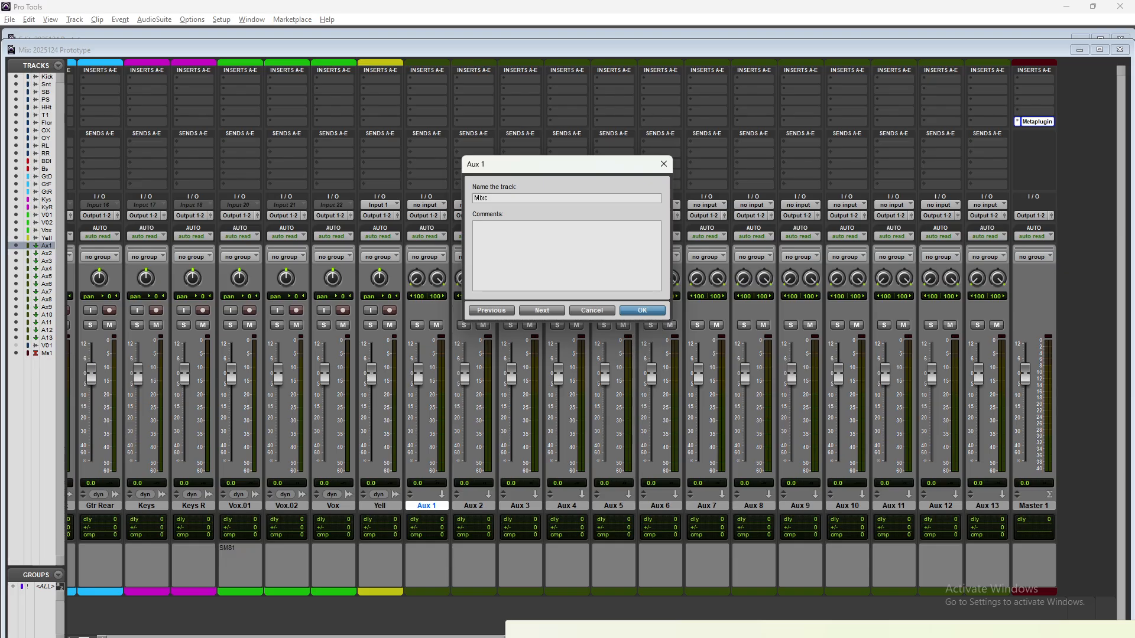
{"action": "key", "text": "Return"}
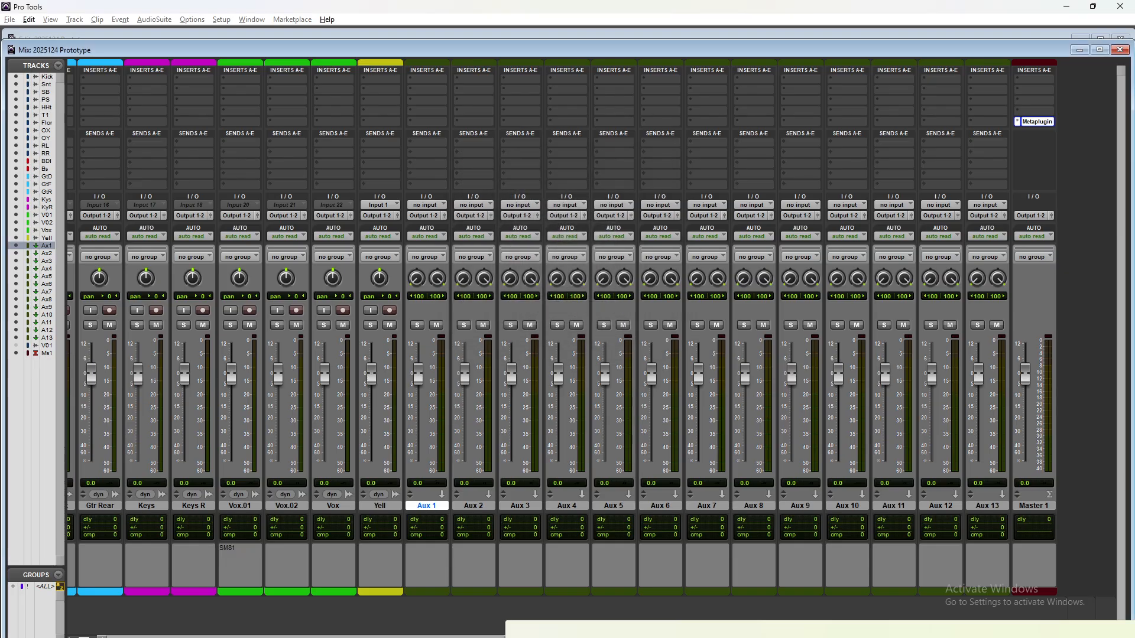
{"action": "double_click", "coordinate": [442, 505]}
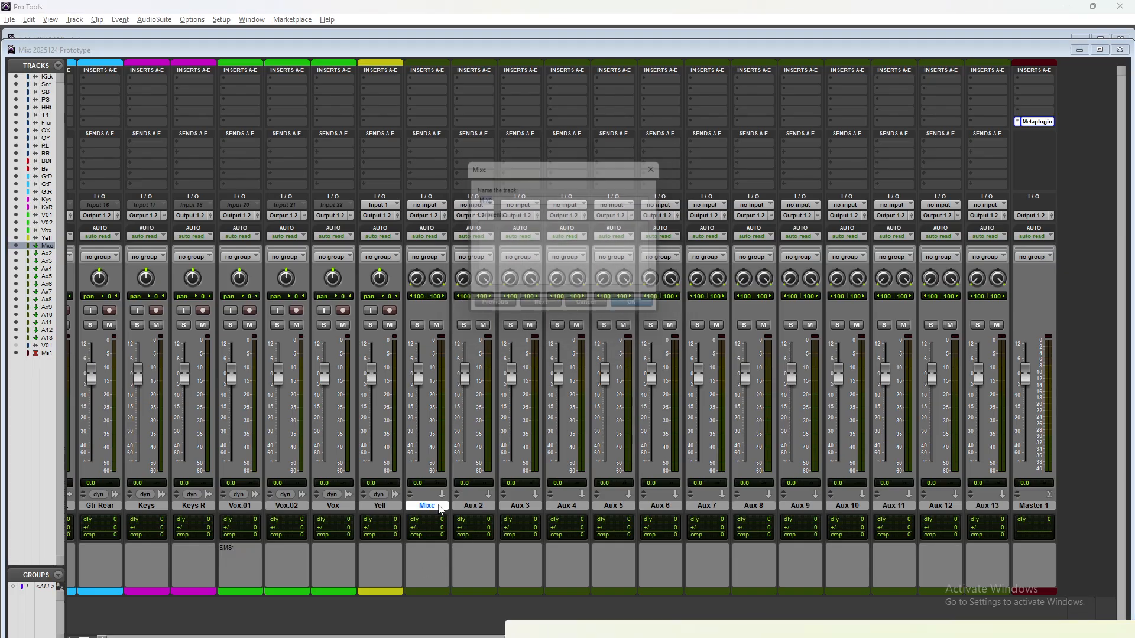
{"action": "left_click", "coordinate": [570, 196]}
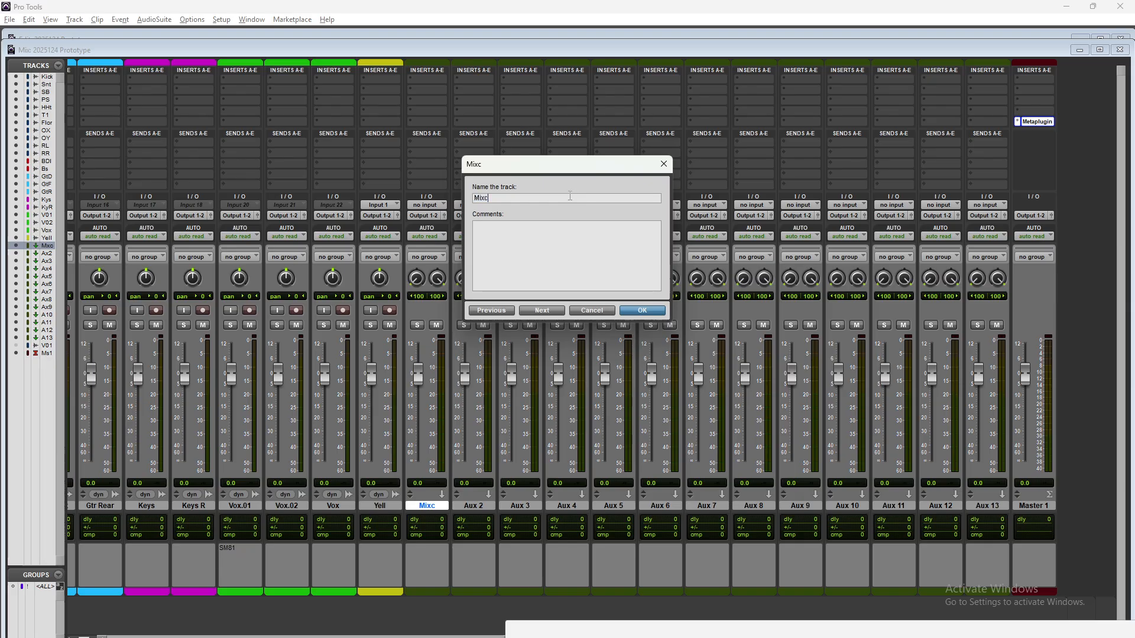
{"action": "key", "text": "BackSpace"}
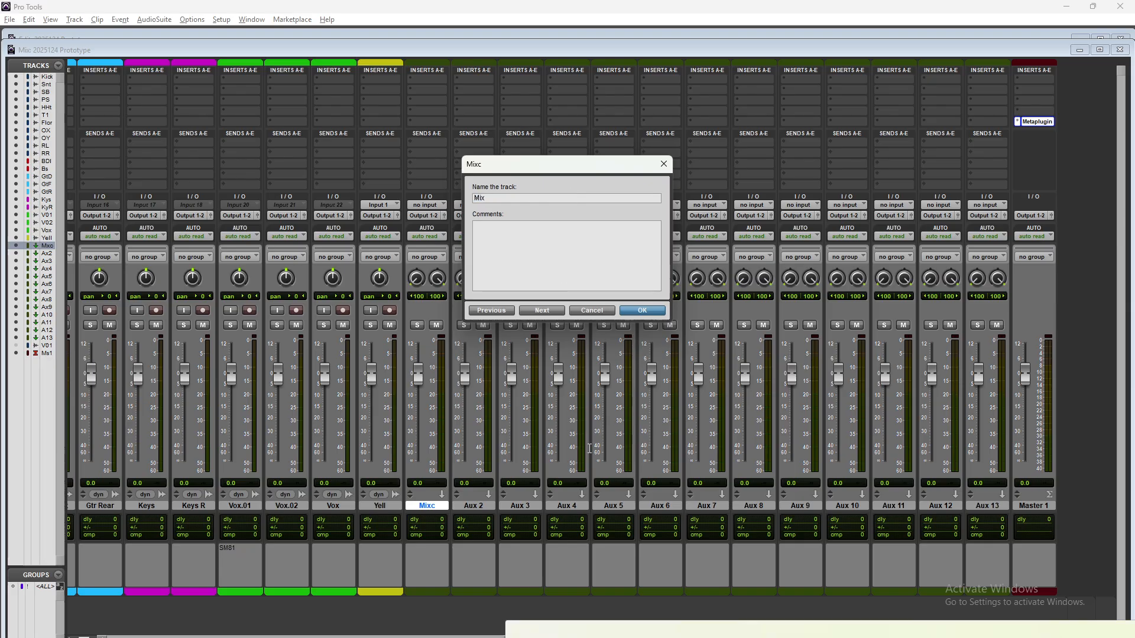
{"action": "key", "text": "Return"}
Rename the Aux 2 track as Drums and the Aux 3 track as Shells
{"action": "right_click", "coordinate": [479, 508]}
{"action": "double_click", "coordinate": [479, 508]}
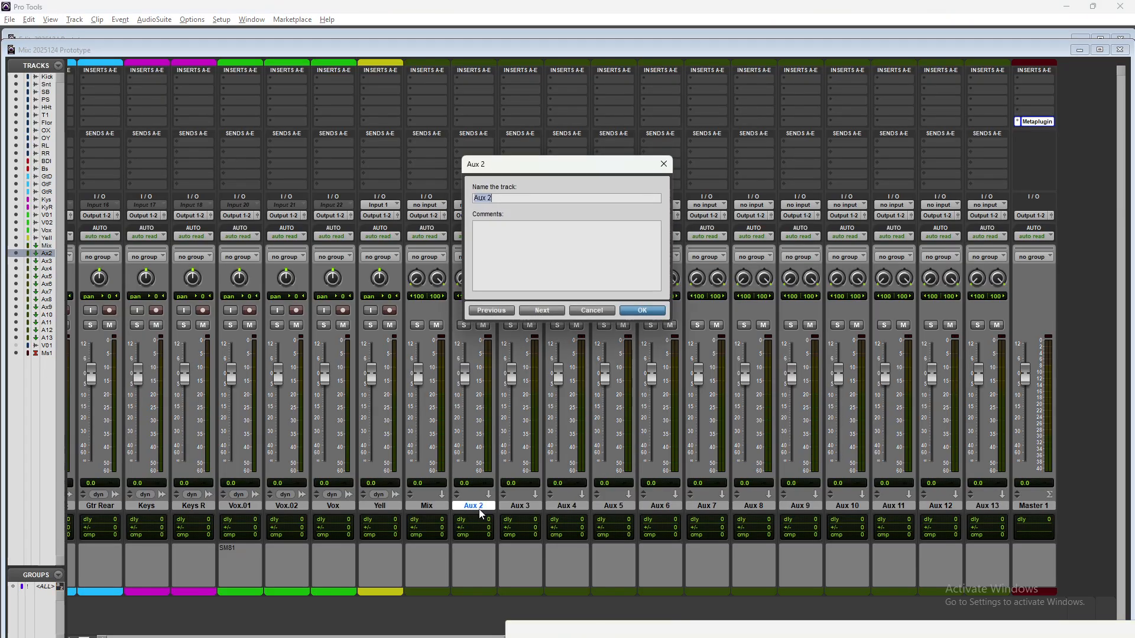
{"action": "type", "text": "Drums"}
{"action": "key", "text": "Return"}
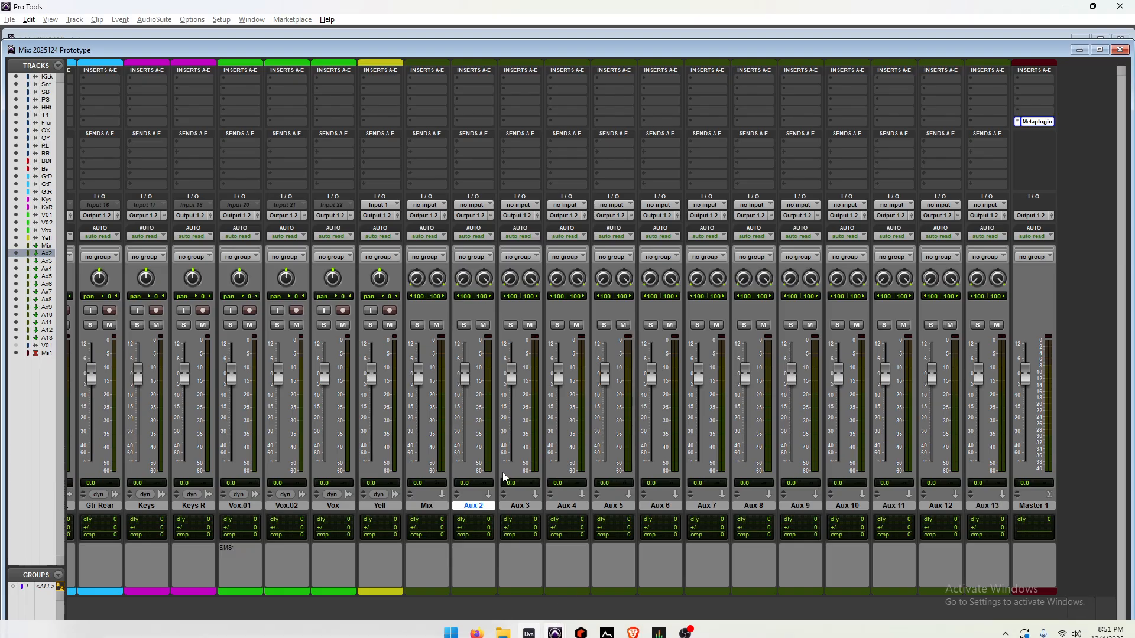
{"action": "double_click", "coordinate": [530, 508]}
{"action": "type", "text": "Shells"}
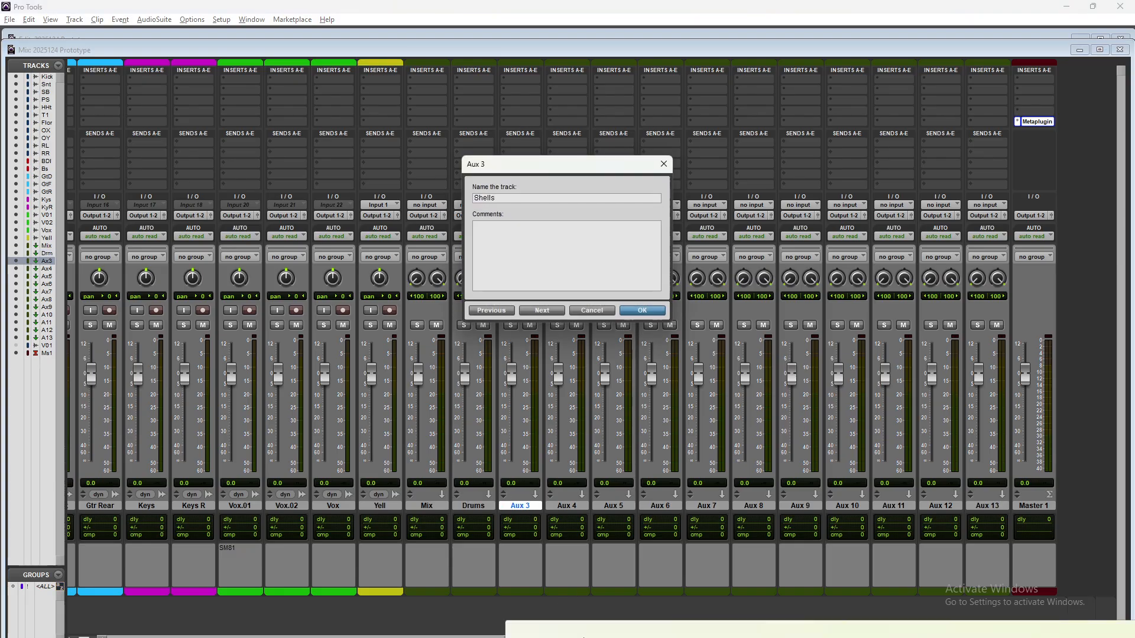
{"action": "key", "text": "Return"}
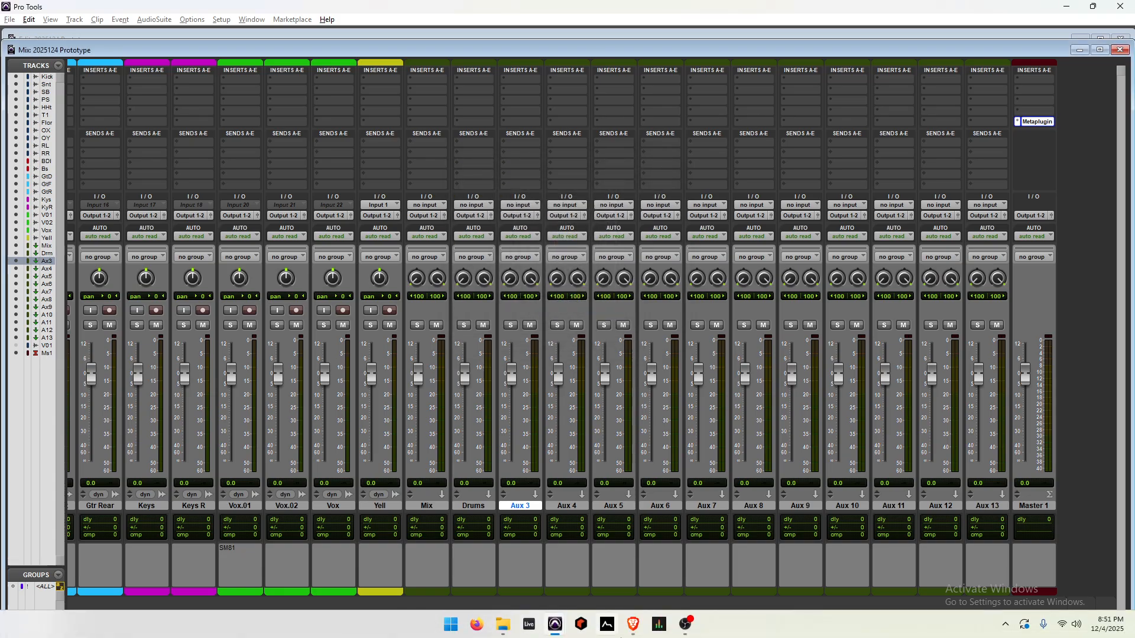
Rename the Aux 4 track as Room/OH
{"action": "double_click", "coordinate": [576, 509]}
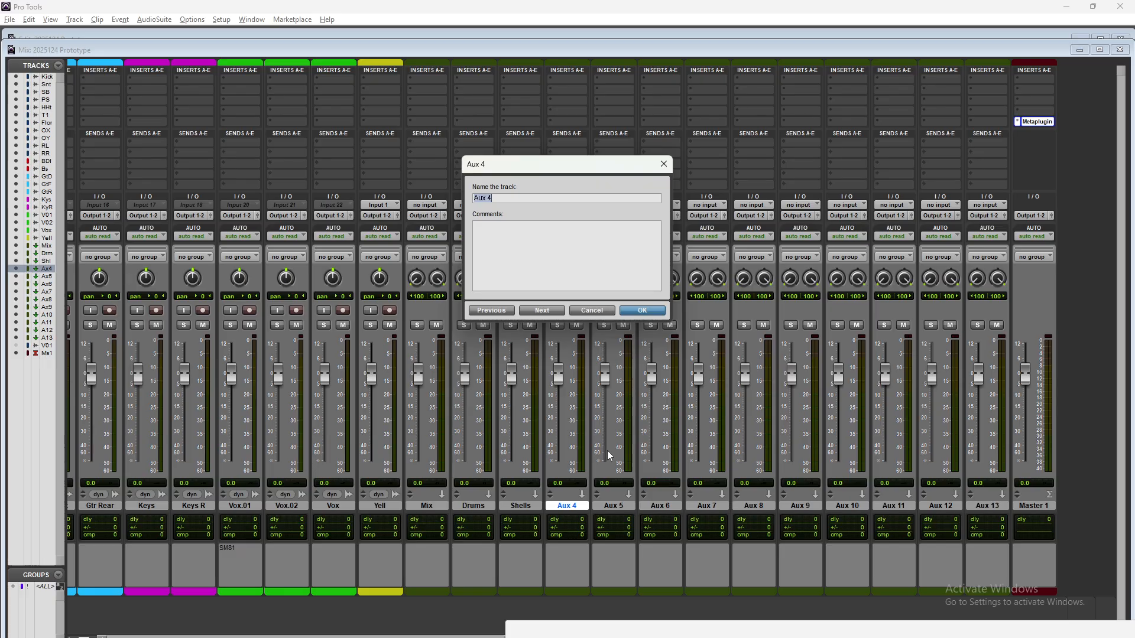
{"action": "type", "text": "R"}
{"action": "type", "text": "oom/"}
{"action": "type", "text": "OX"}
{"action": "key", "text": "Return"}
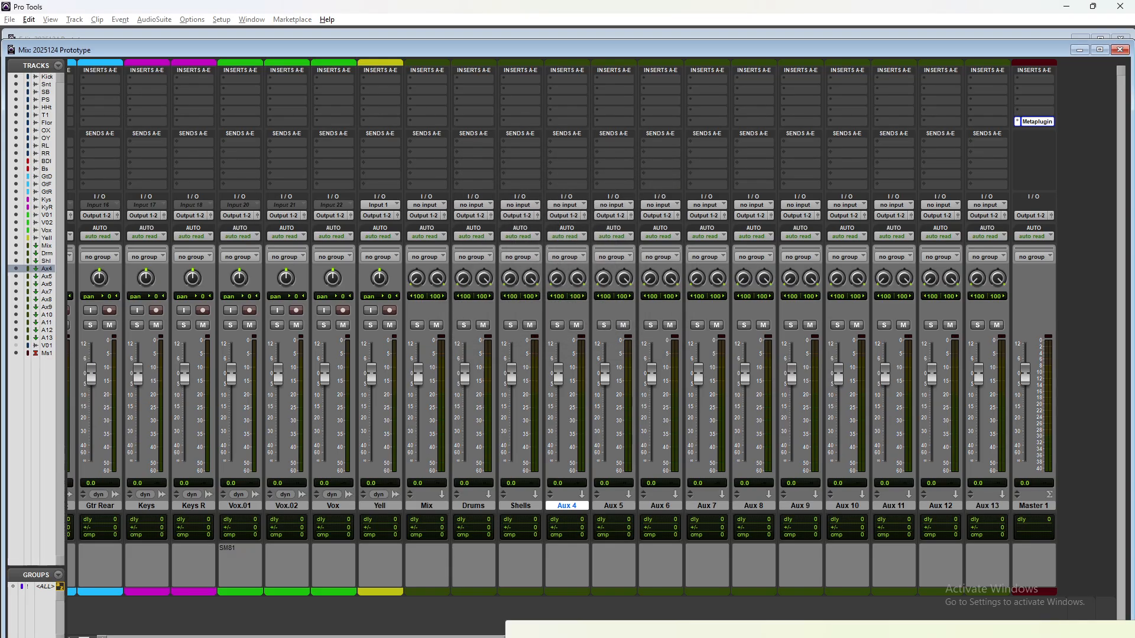
Rename the Aux 5 track as Bass and the Aux 6 track as Guitars
{"action": "double_click", "coordinate": [630, 505]}
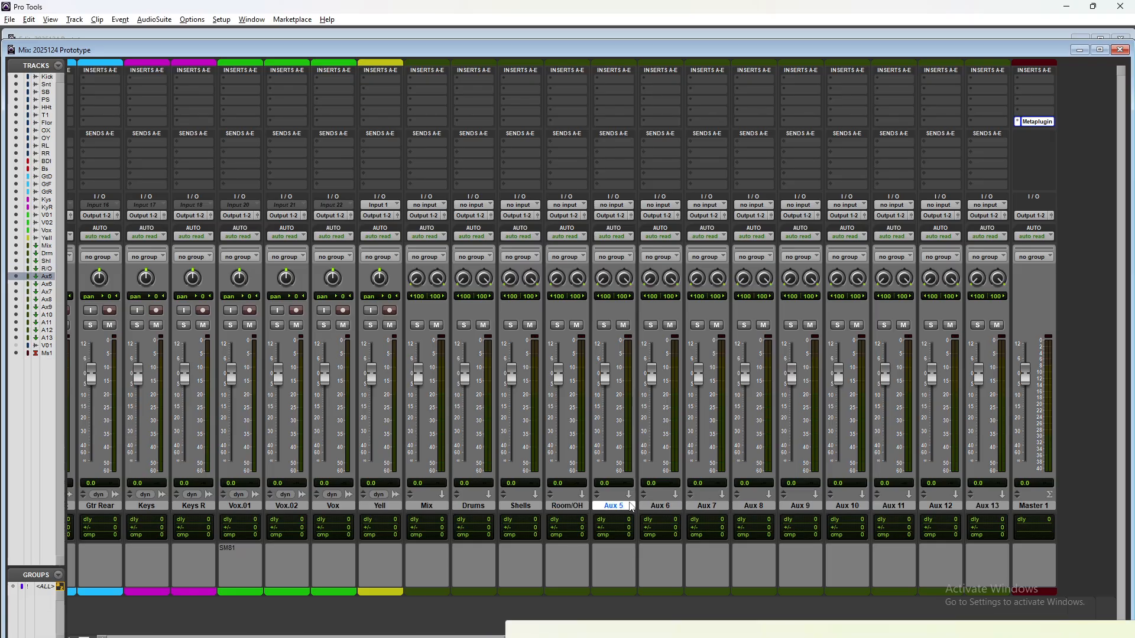
{"action": "type", "text": "Bas"}
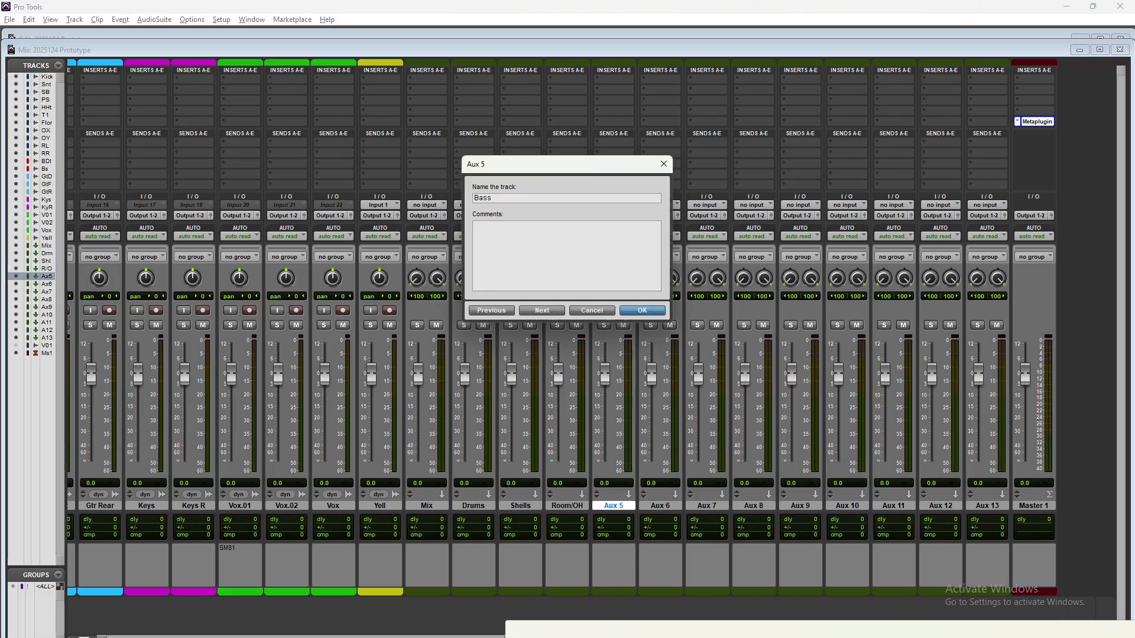
{"action": "type", "text": "s"}
{"action": "key", "text": "Return"}
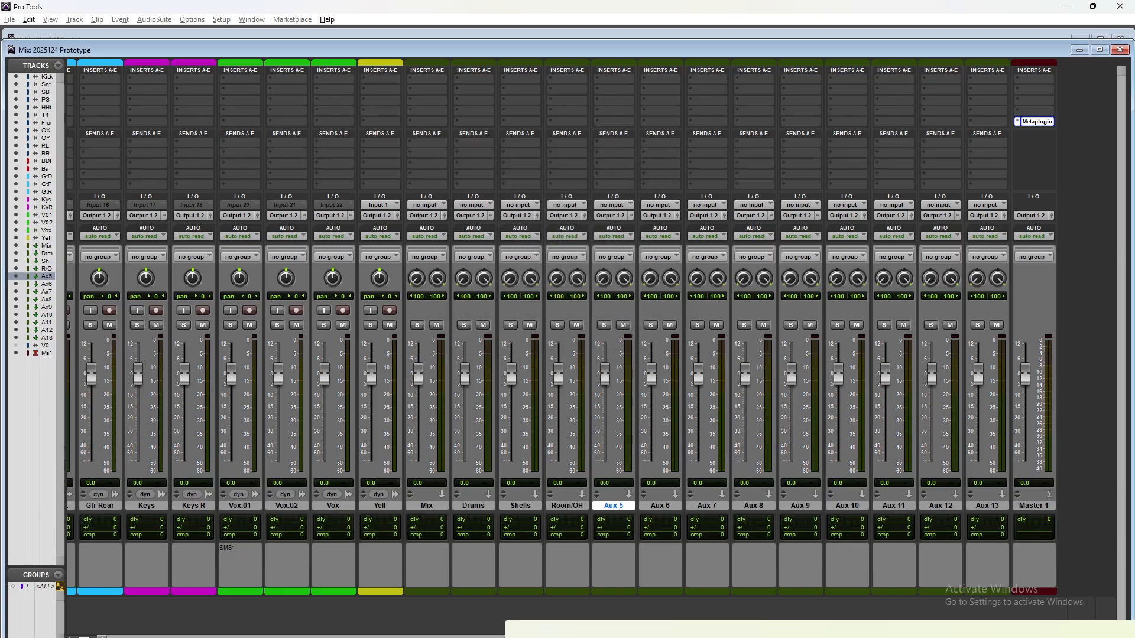
{"action": "double_click", "coordinate": [659, 506]}
{"action": "type", "text": "G"}
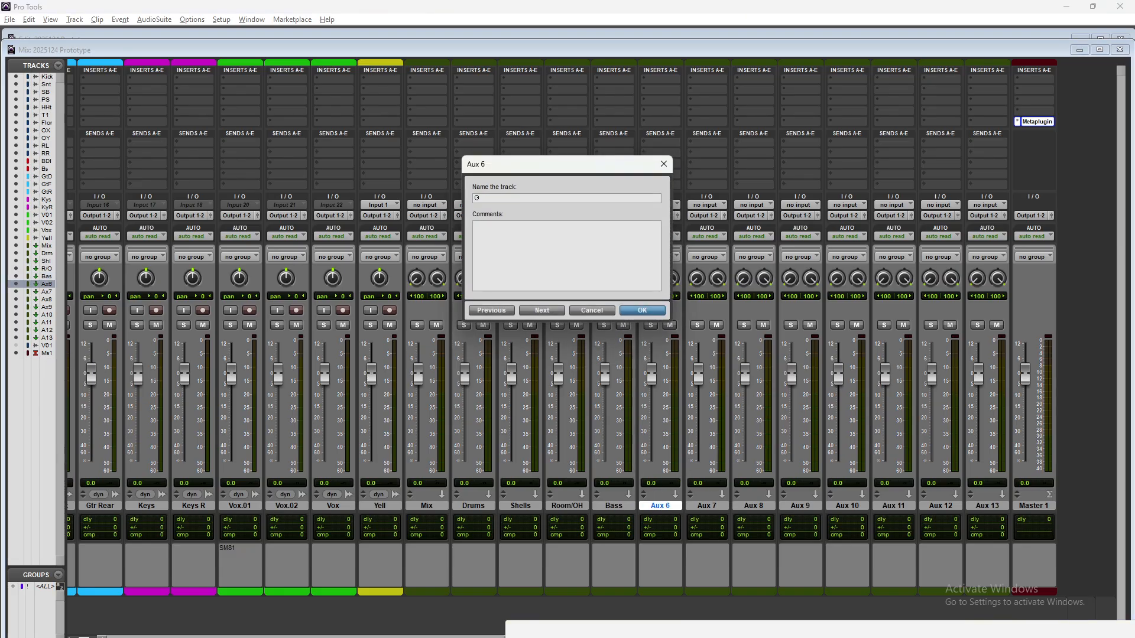
{"action": "type", "text": "uitars"}
{"action": "key", "text": "Return"}
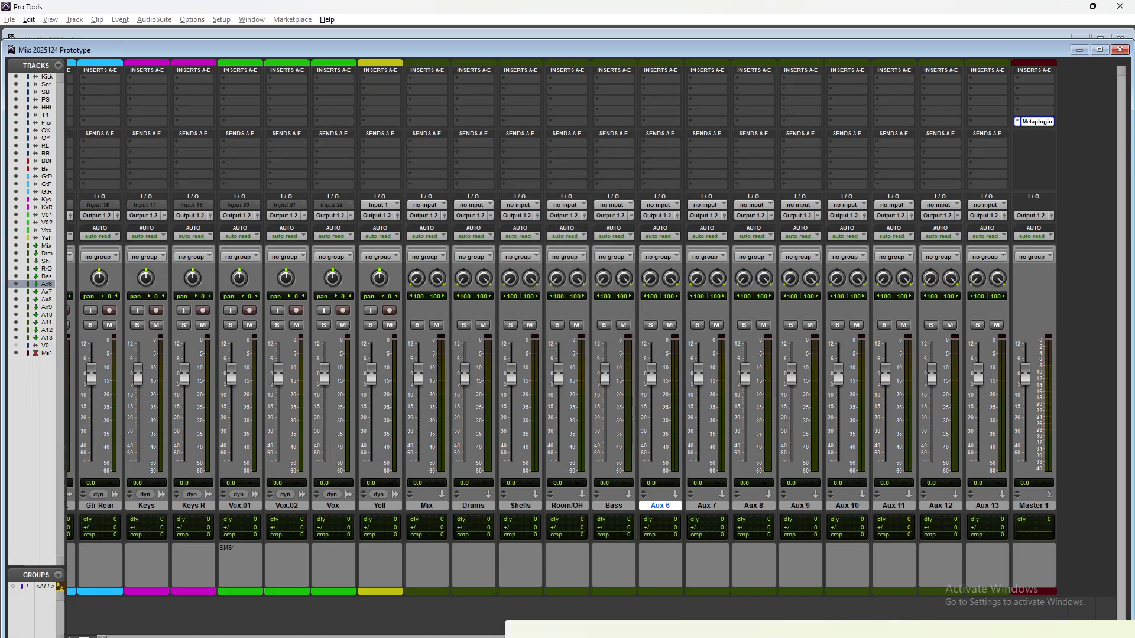
Rename the Aux 7 track as Keyys and the Aux 8 track as Main Vox
{"action": "double_click", "coordinate": [724, 506]}
{"action": "type", "text": "Ke"}
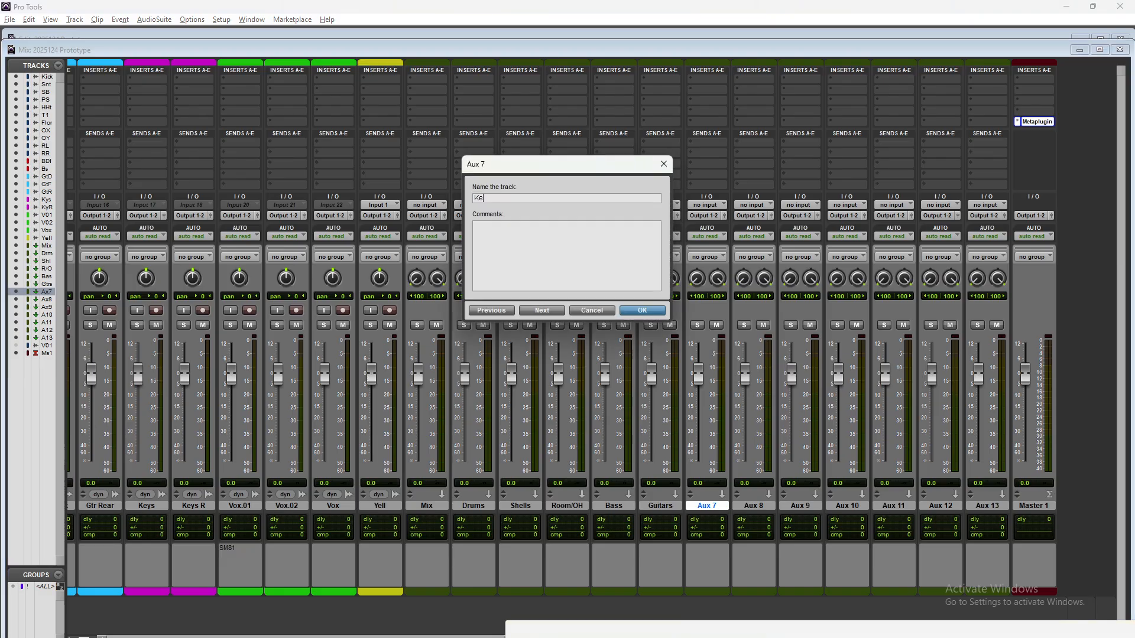
{"action": "type", "text": "yys"}
{"action": "key", "text": "Return"}
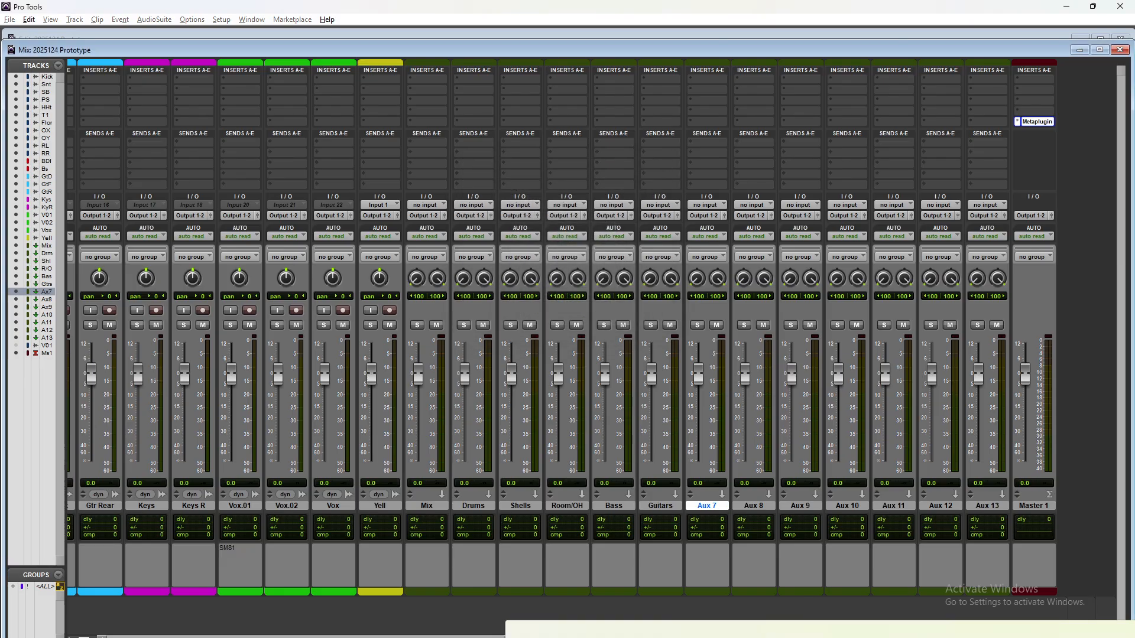
{"action": "double_click", "coordinate": [757, 506]}
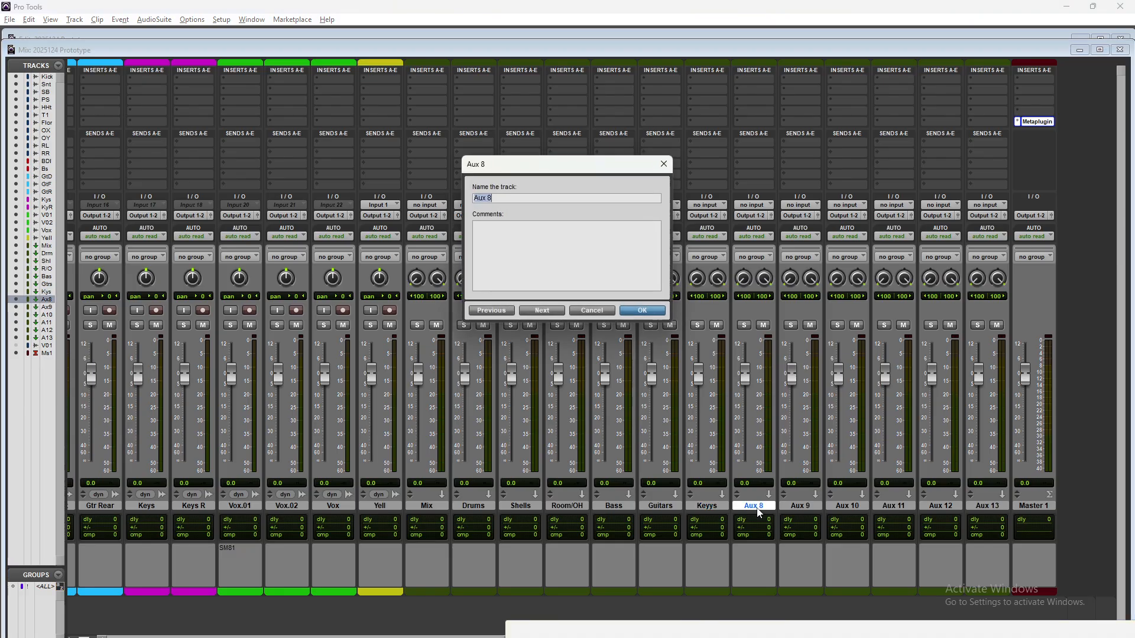
{"action": "type", "text": "Main BVo"}
{"action": "key", "text": "BackSpace"}
{"action": "type", "text": "ox"}
{"action": "key", "text": "Return"}
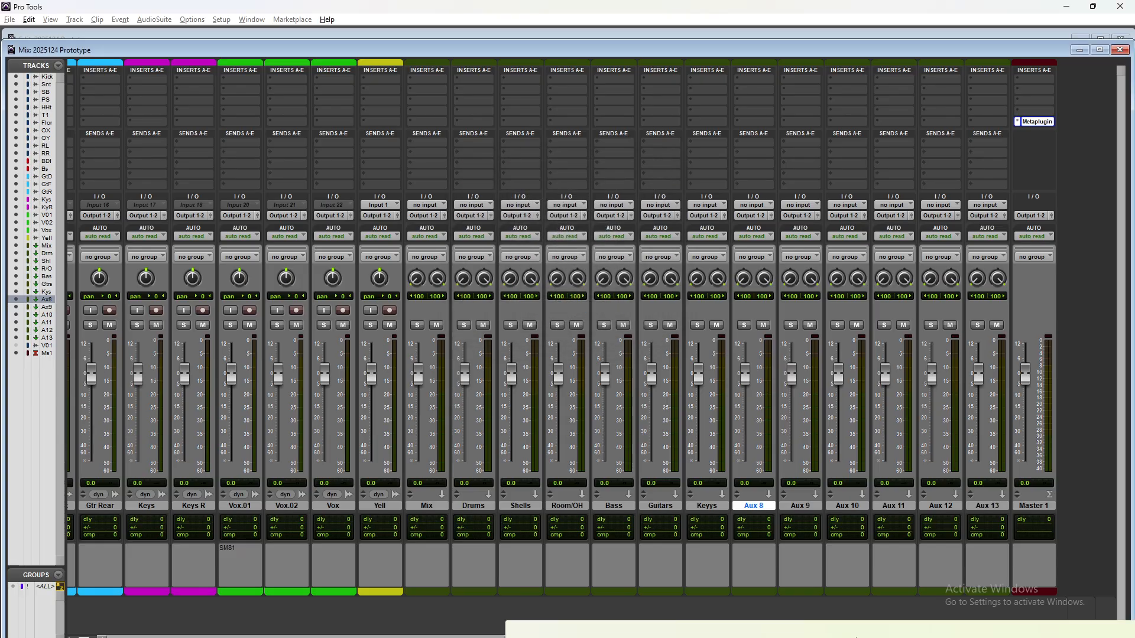
Rename the Aux 9 track as BG VOX and the Aux 10 track as Plate
{"action": "double_click", "coordinate": [801, 507]}
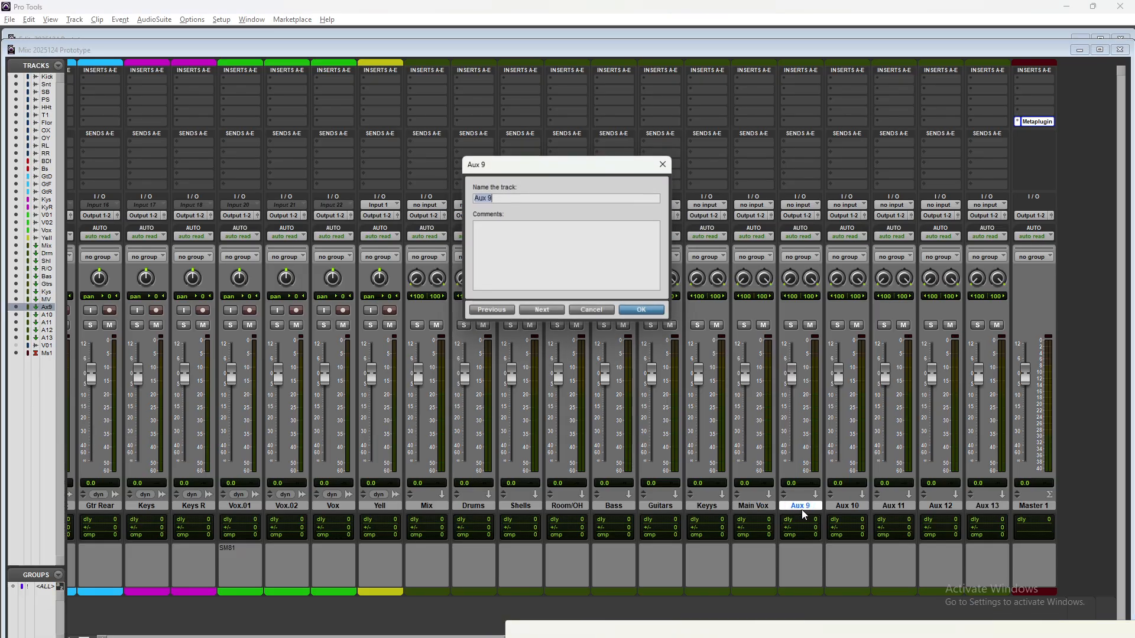
{"action": "type", "text": "BG VO"}
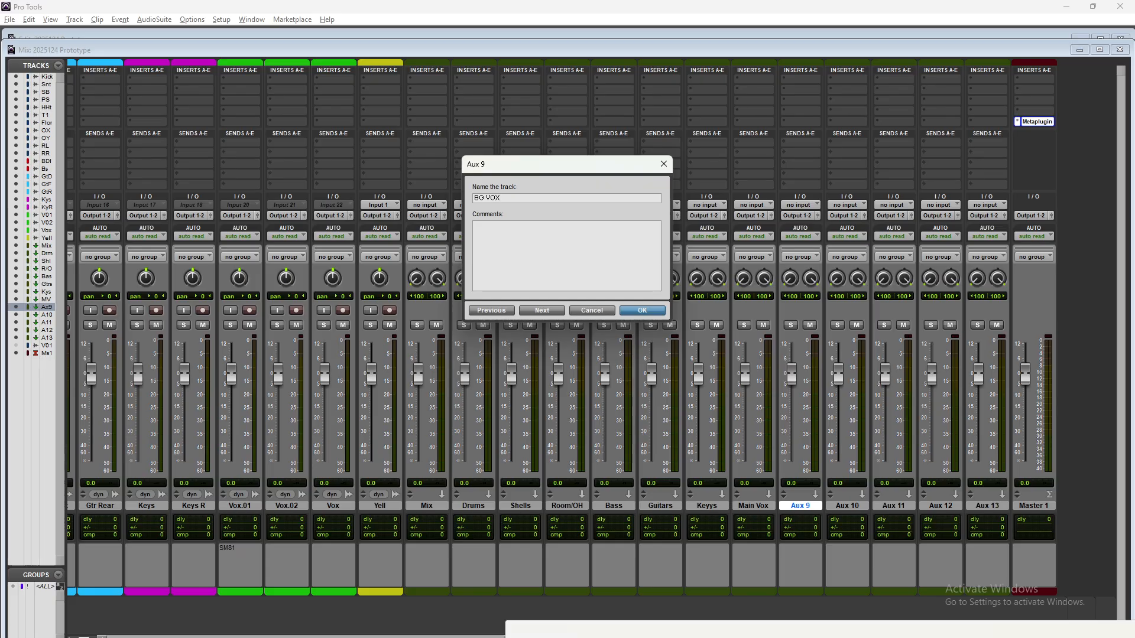
{"action": "type", "text": "X"}
{"action": "key", "text": "Return"}
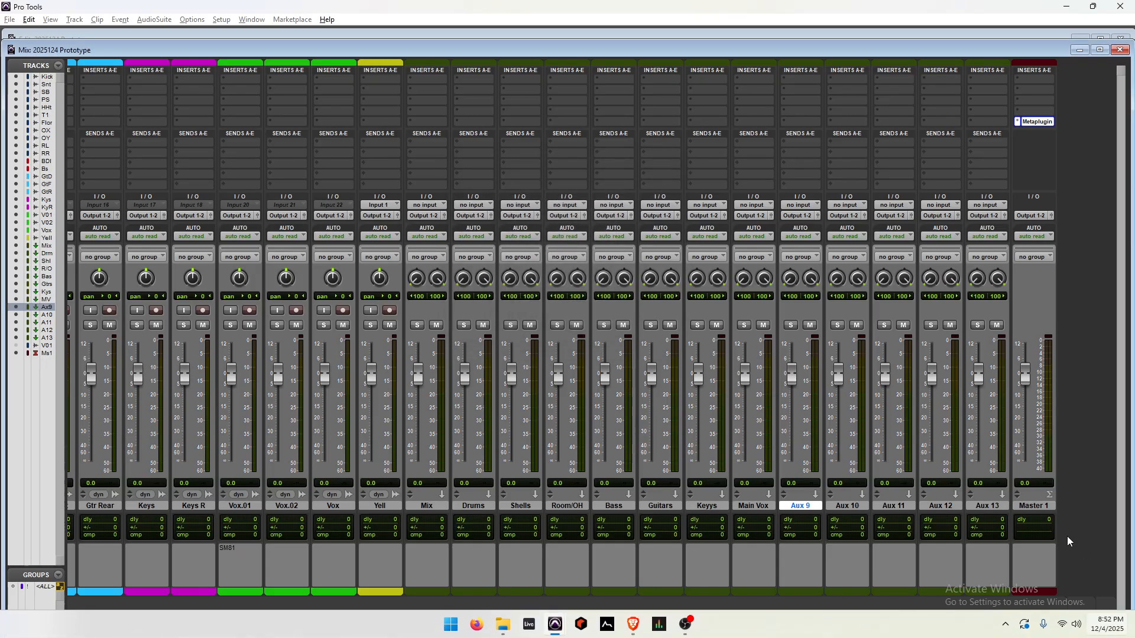
{"action": "left_click", "coordinate": [848, 507]}
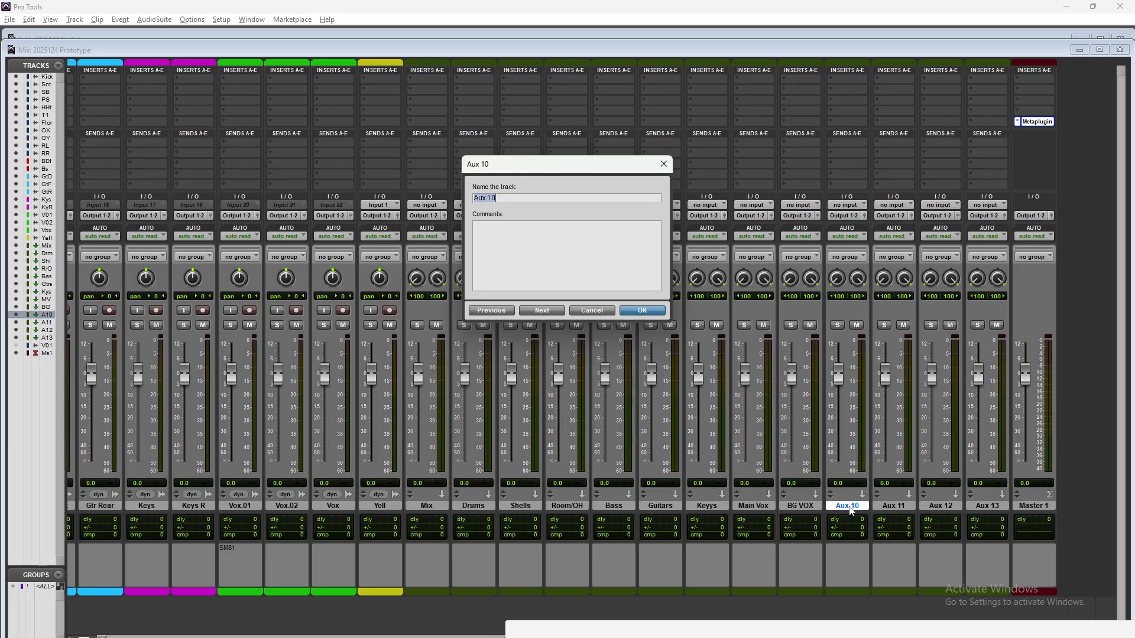
{"action": "type", "text": "Plate"}
{"action": "key", "text": "Return"}
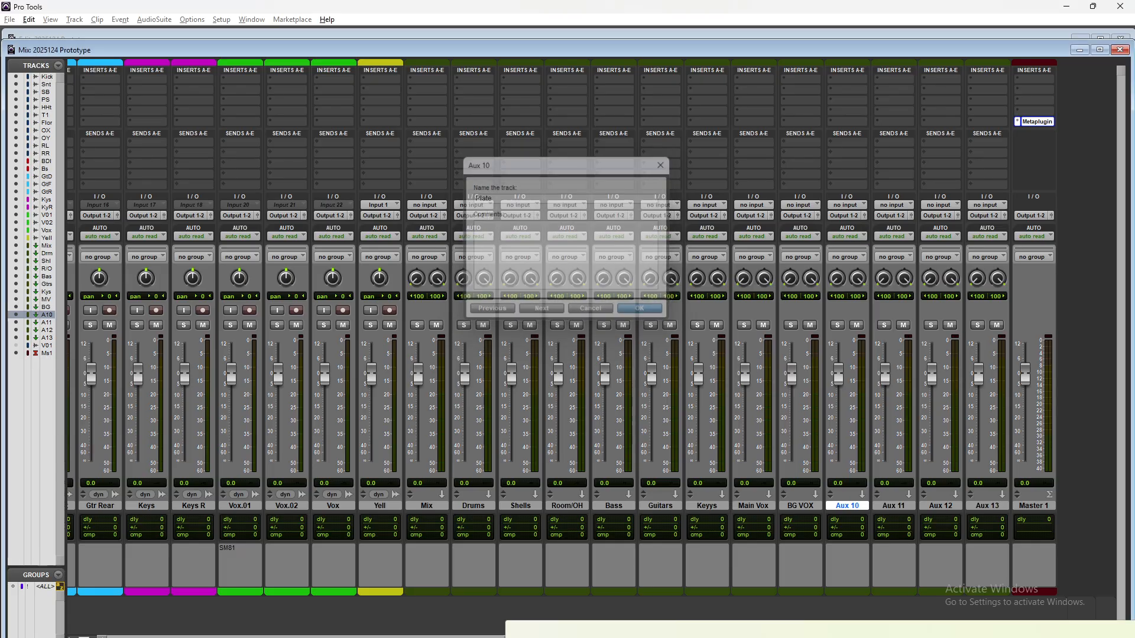
Rename the Aux 11 track as Hall and the Aux 12 track as Short Delay
{"action": "double_click", "coordinate": [888, 507]}
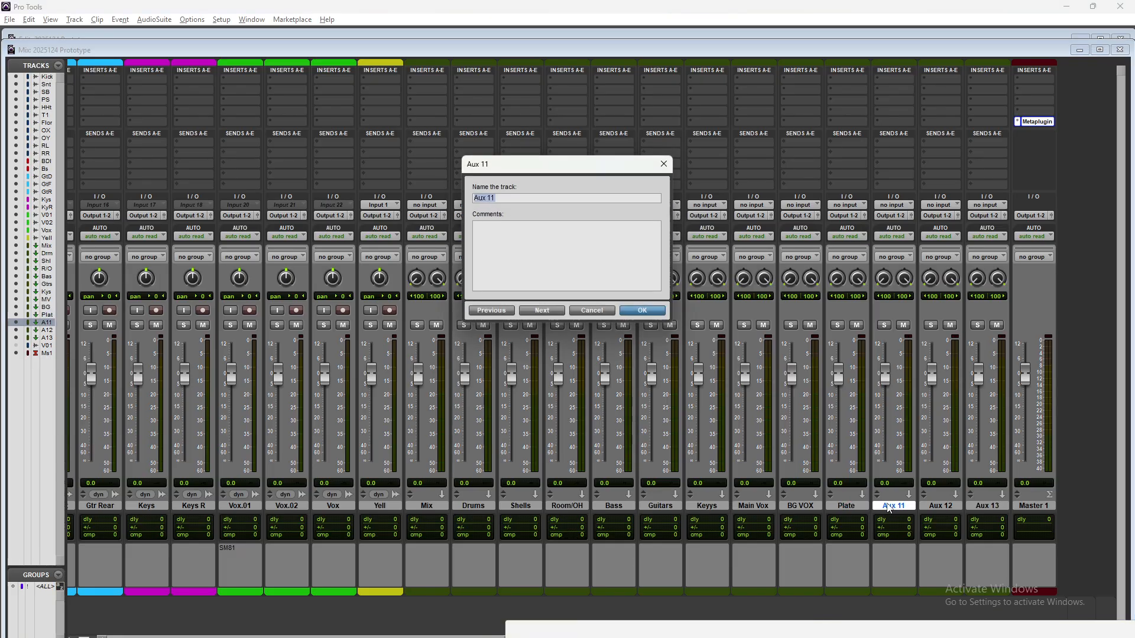
{"action": "type", "text": "Hall"}
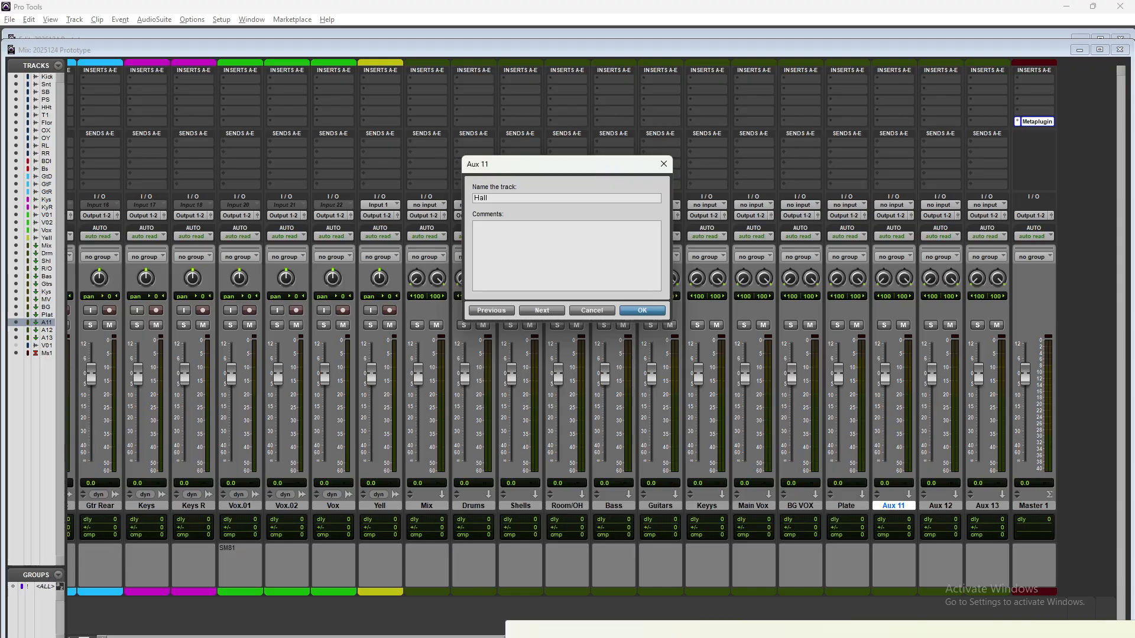
{"action": "key", "text": "Return"}
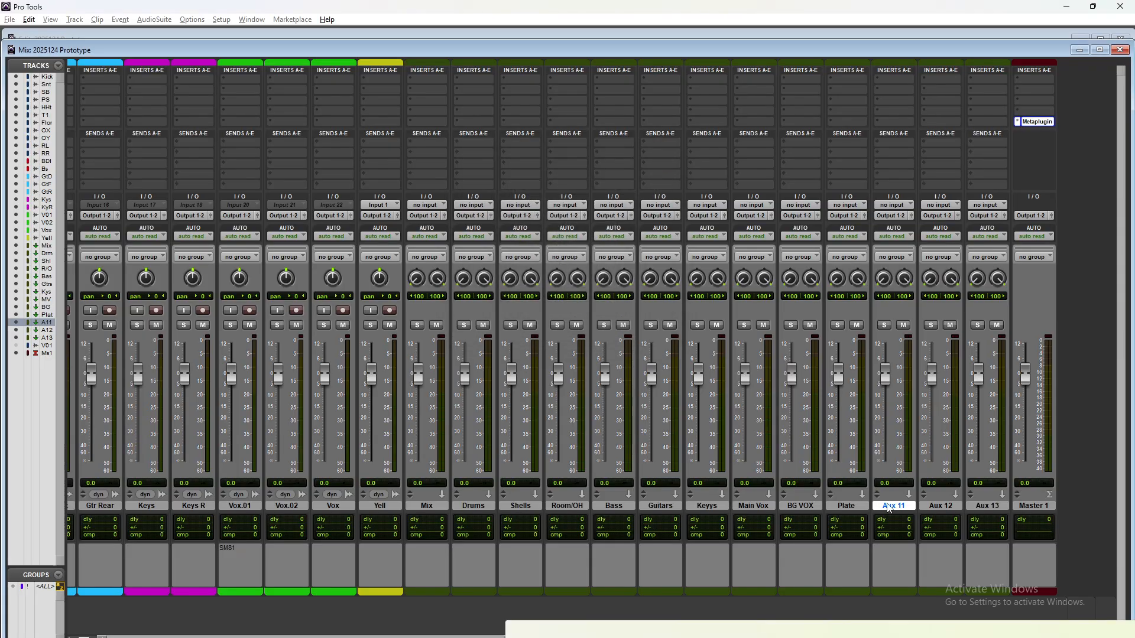
{"action": "double_click", "coordinate": [936, 505]}
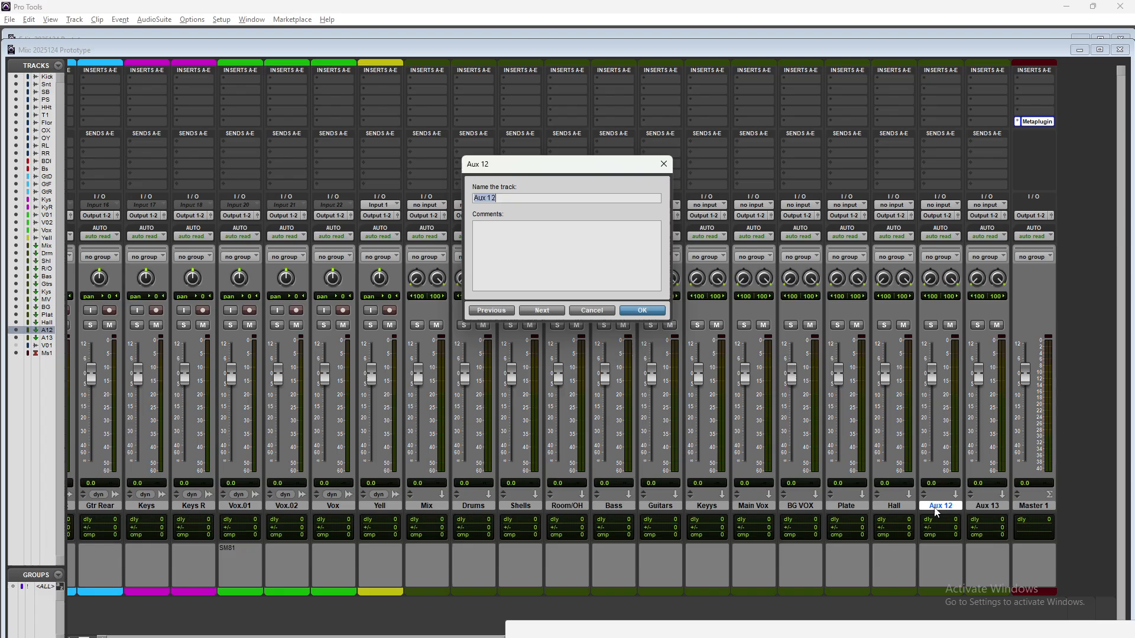
{"action": "type", "text": "S"}
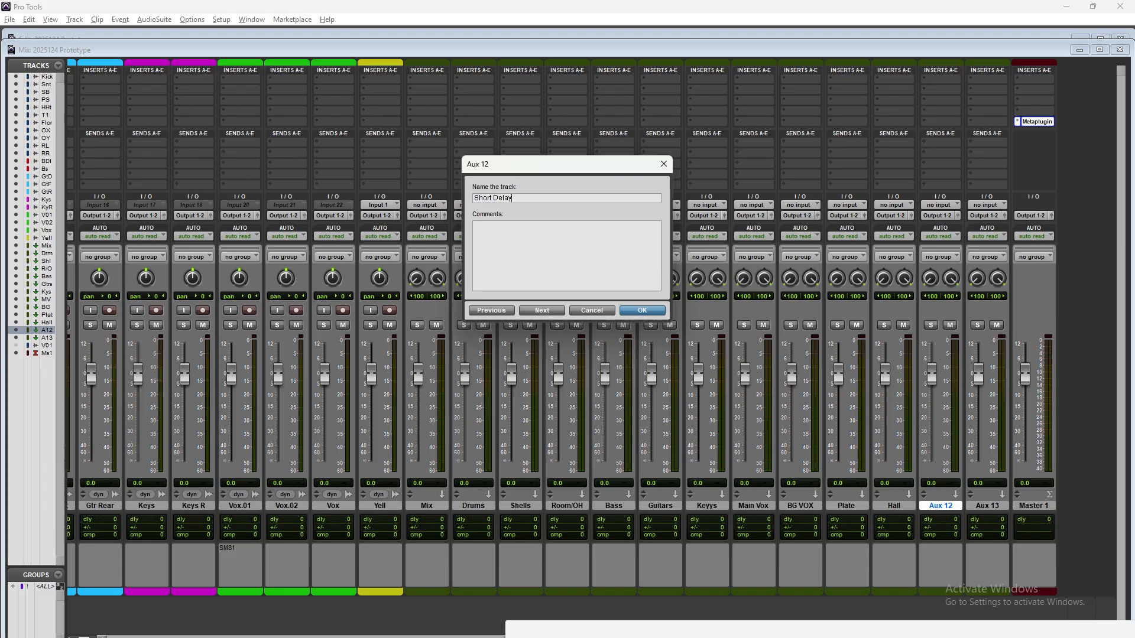
{"action": "type", "text": "hort Delay"}
{"action": "key", "text": "Return"}
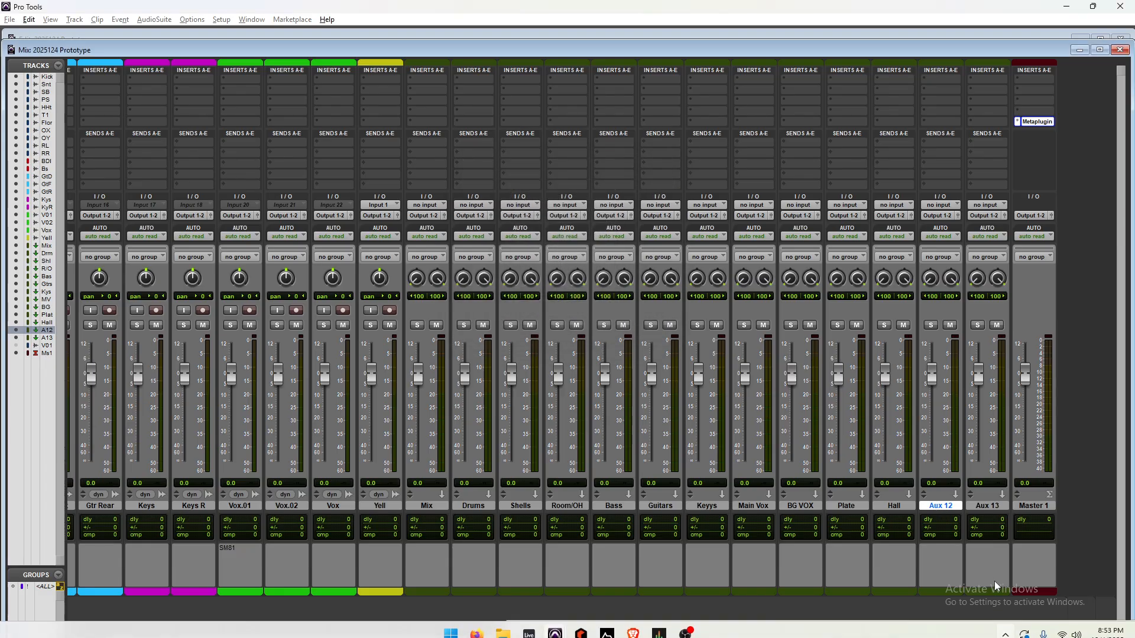
Rename the Aux 13 track as Long Delay and move the Mix track between it and Master 1
{"action": "double_click", "coordinate": [981, 506]}
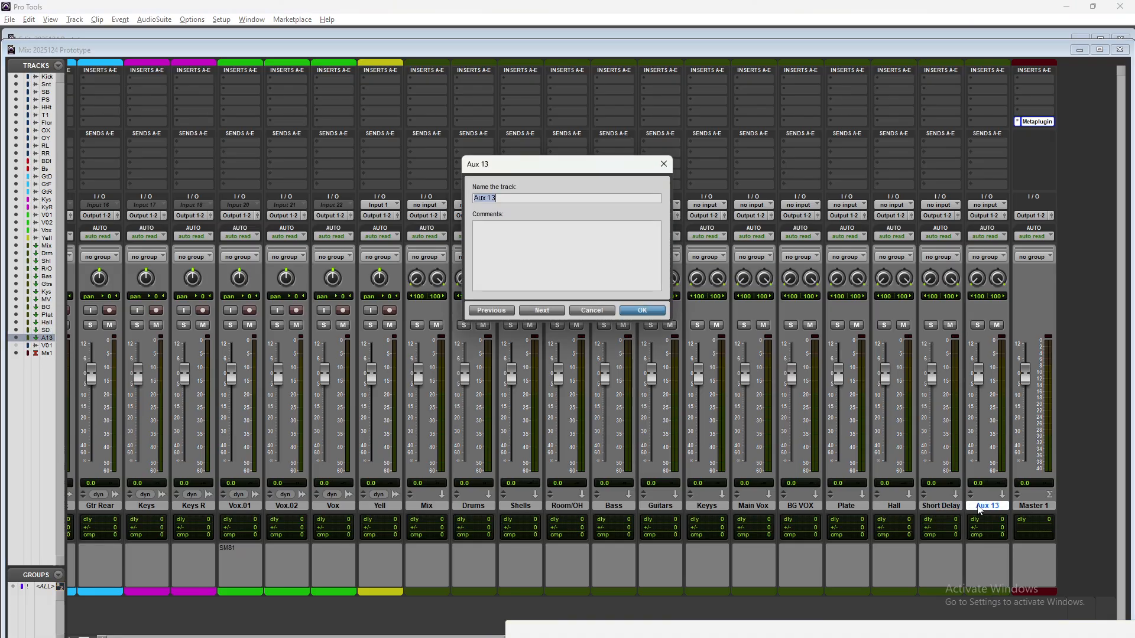
{"action": "type", "text": "Long Delay"}
{"action": "key", "text": "Return"}
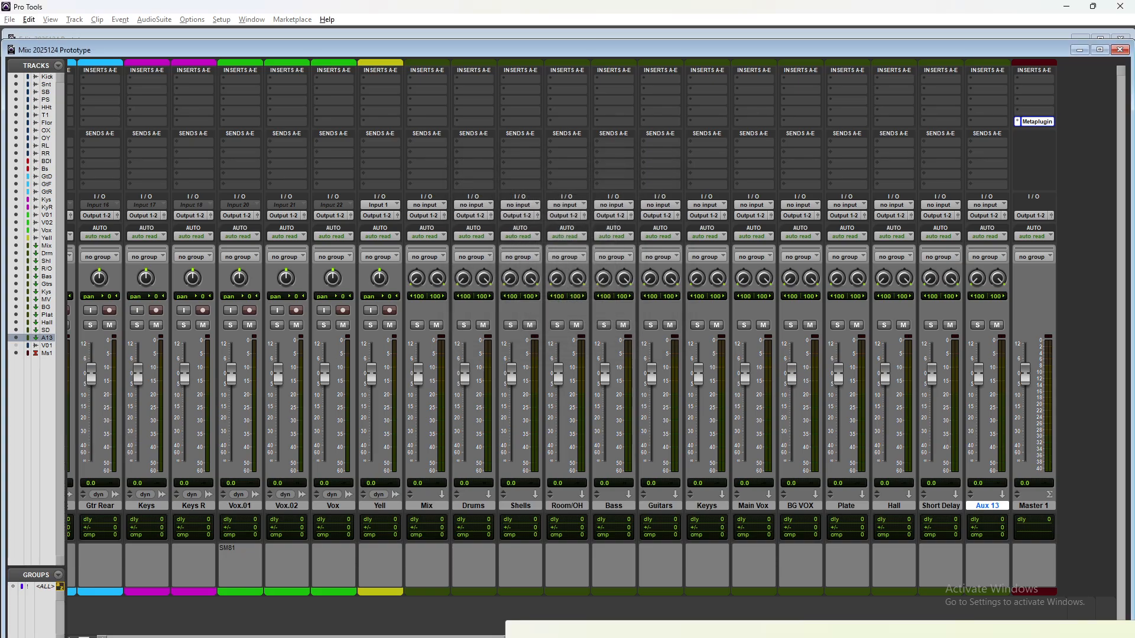
{"action": "left_click", "coordinate": [421, 506]}
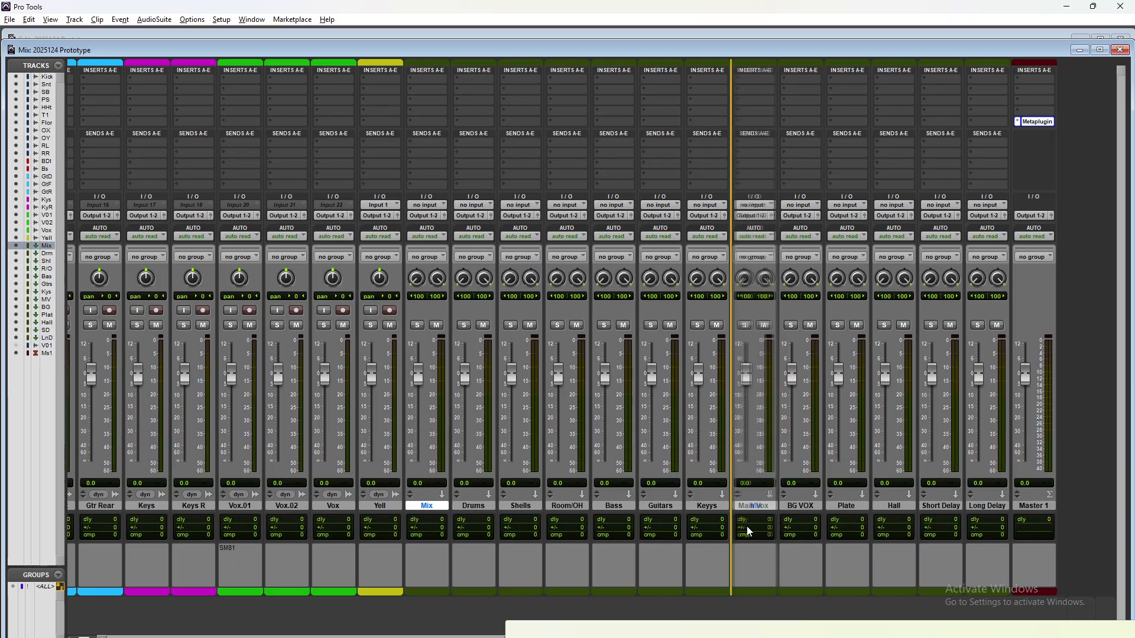
{"action": "left_click_drag", "start_coordinate": [1008, 506], "coordinate": [1008, 506]}
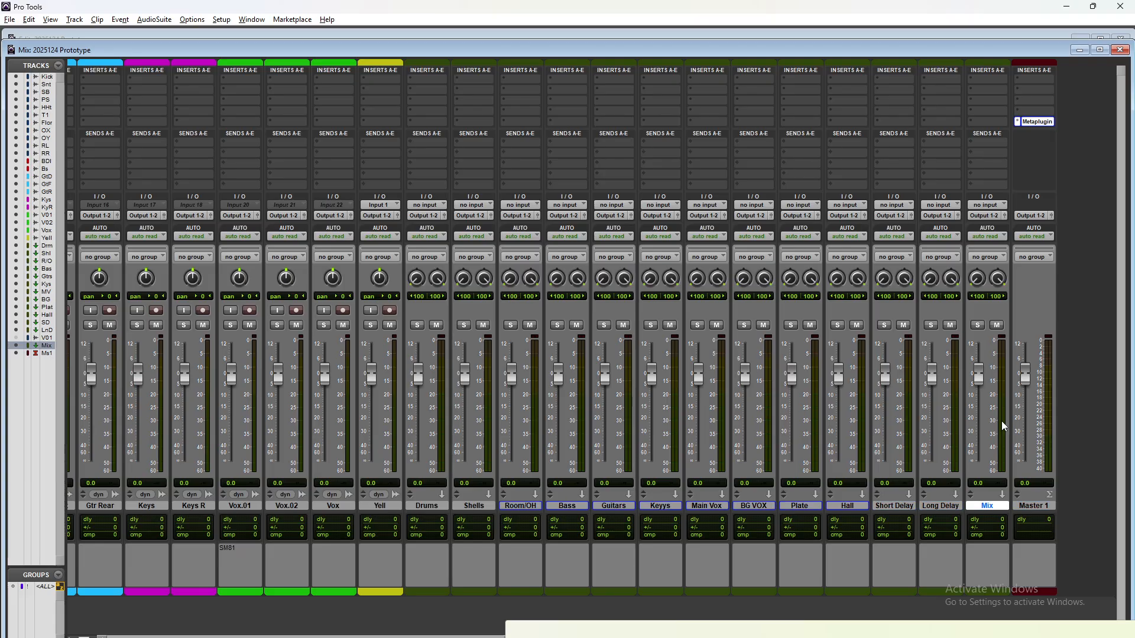
Select all visible tracks from Kick through Long Delay, leaving Mix and Master 1 out of the selection
{"action": "left_click", "coordinate": [923, 506]}
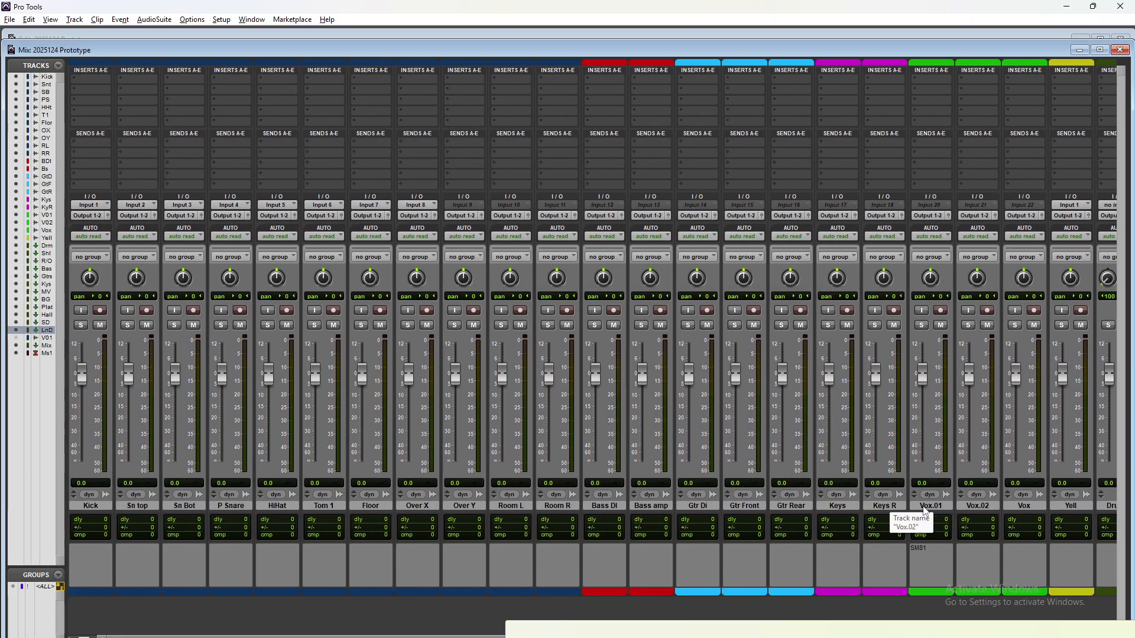
{"action": "left_click", "coordinate": [73, 505], "text": "shift"}
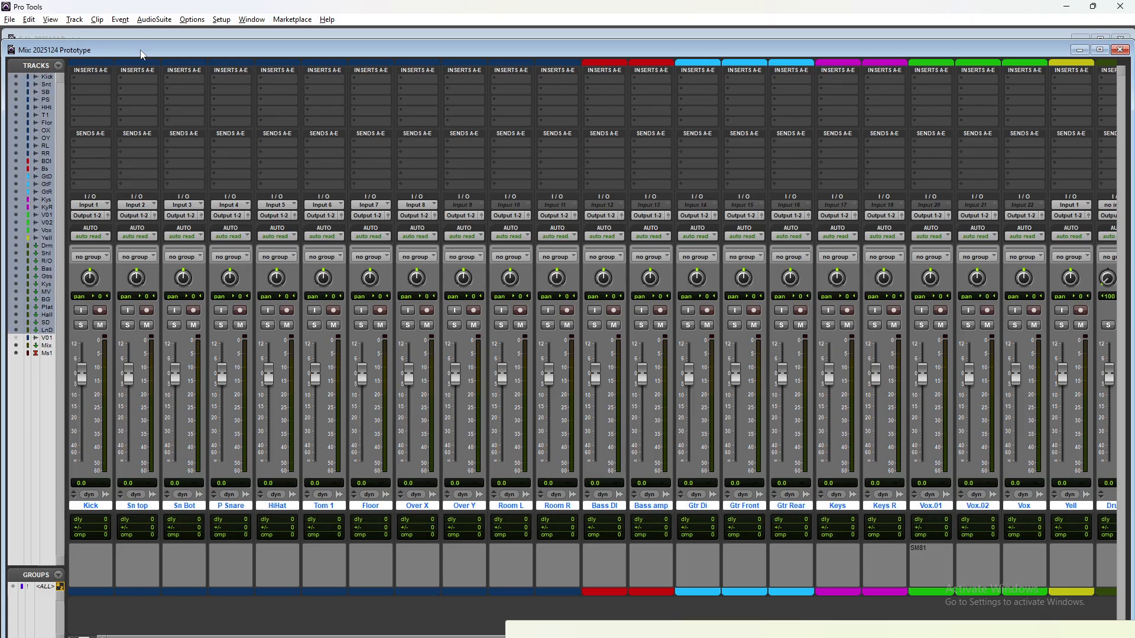
{"action": "left_click", "coordinate": [83, 217]}
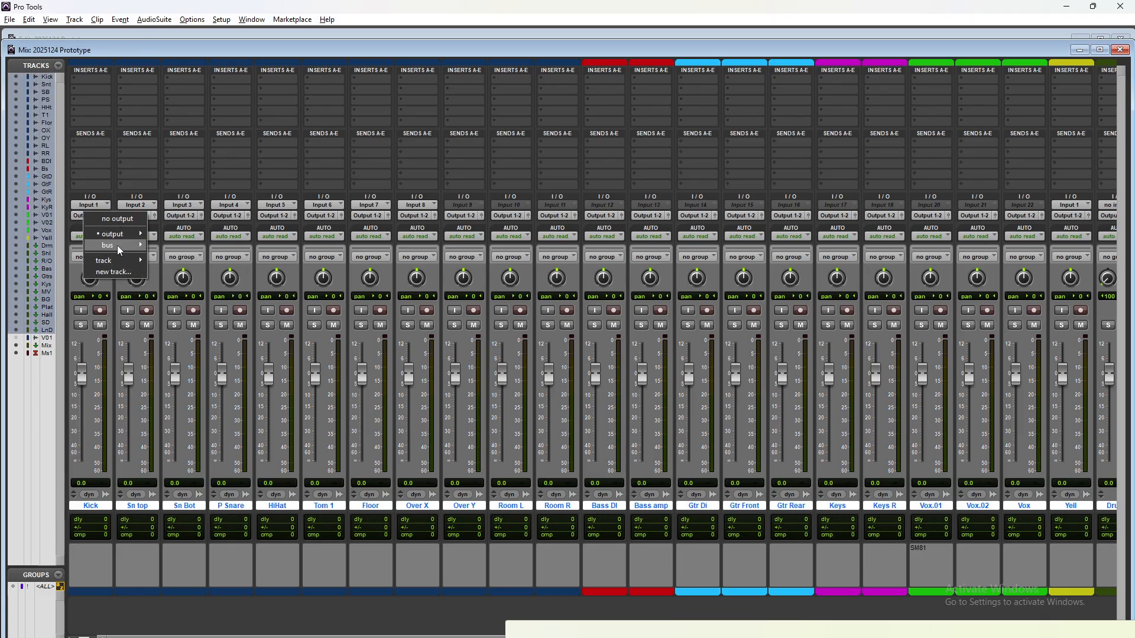
{"action": "mouse_move", "coordinate": [117, 245]}
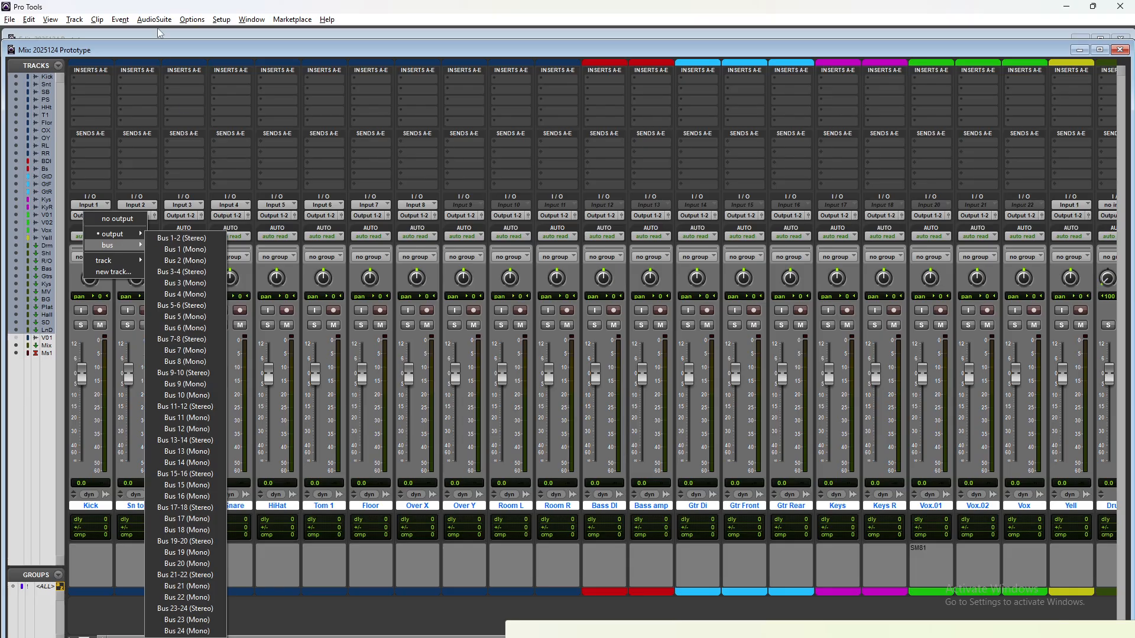
{"action": "left_click", "coordinate": [185, 52]}
{"action": "scroll", "coordinate": [318, 157], "scroll_direction": "right", "scroll_amount": 10}
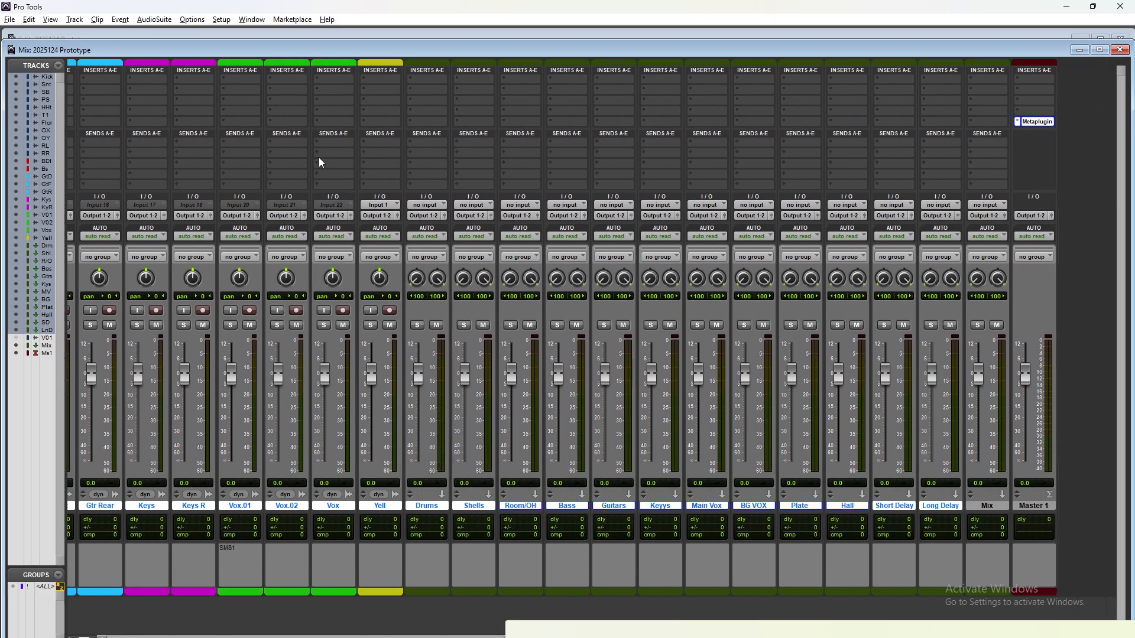
{"action": "scroll", "coordinate": [341, 220], "scroll_direction": "left", "scroll_amount": 10}
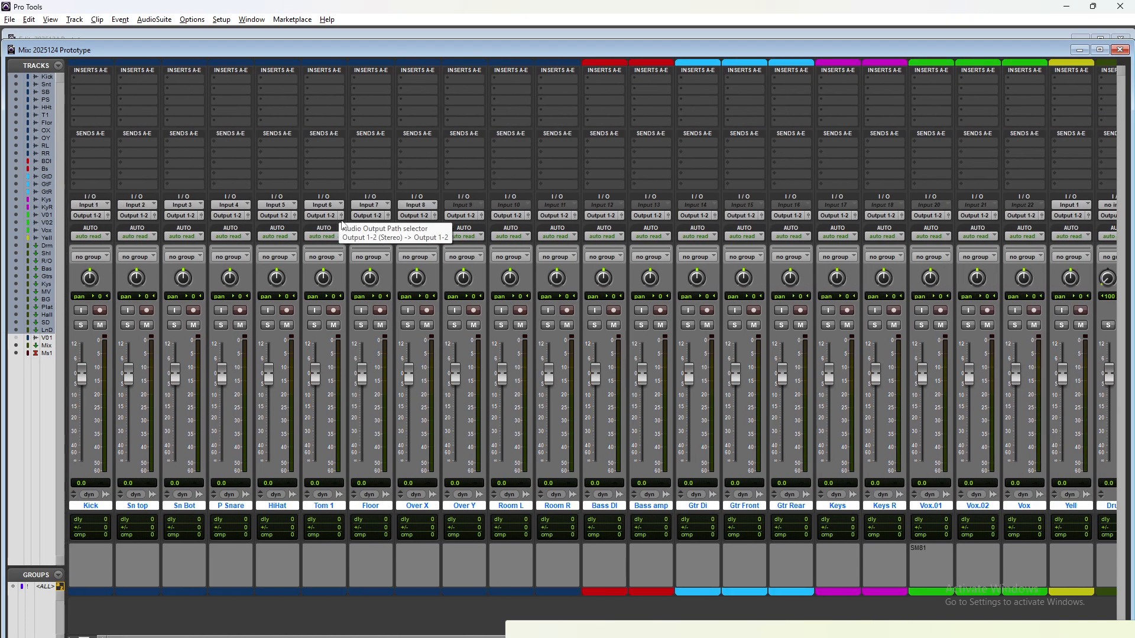
Route the outputs of all selected tracks to Bus 1-2 (Stereo) and make the Mix track solo-safe
{"action": "left_click", "coordinate": [87, 219]}
{"action": "mouse_move", "coordinate": [114, 243]}
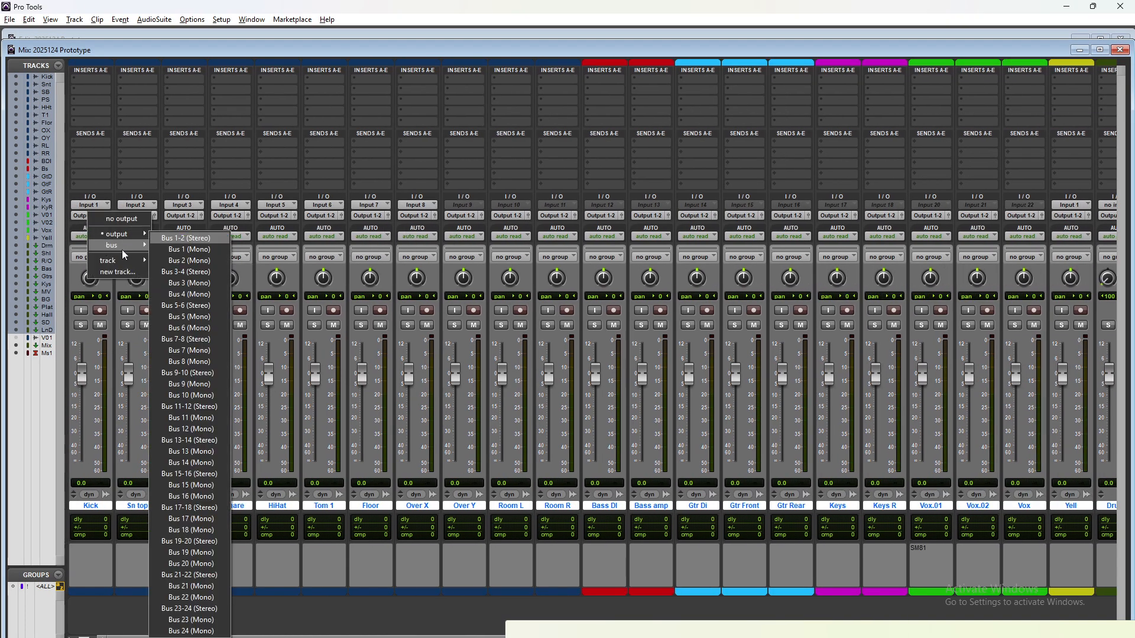
{"action": "left_click", "coordinate": [168, 242], "text": "alt"}
{"action": "scroll", "coordinate": [330, 285], "scroll_direction": "right", "scroll_amount": 10}
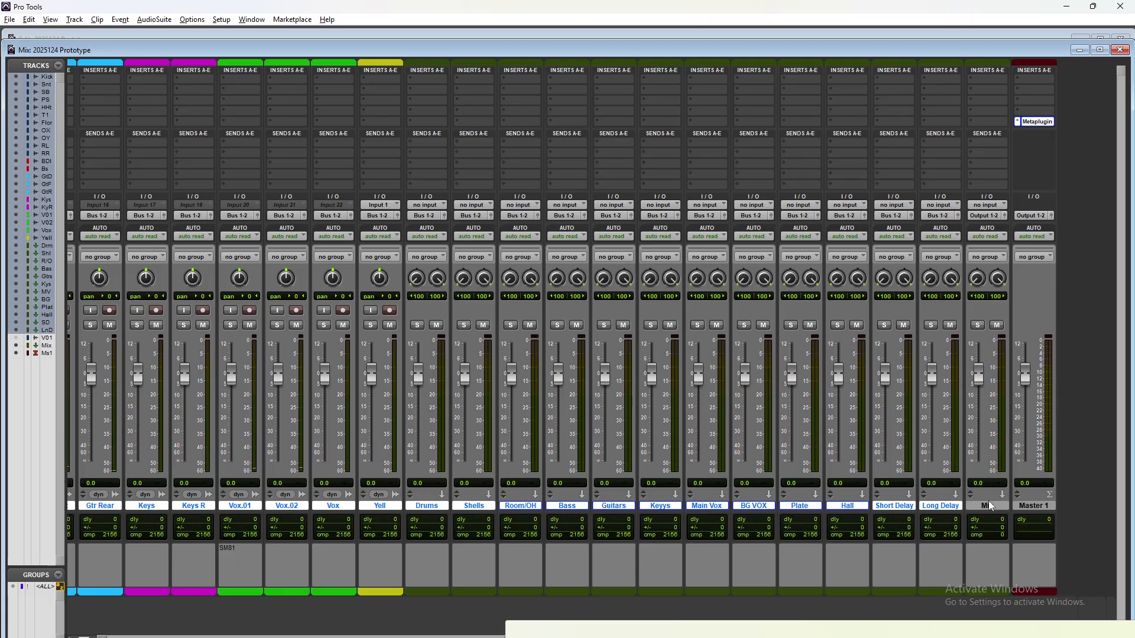
{"action": "left_click", "coordinate": [978, 325], "text": "ctrl"}
Switch to the Edit window and play the session from about 0:42 to check the new routing
{"action": "key", "text": "ctrl+equal"}
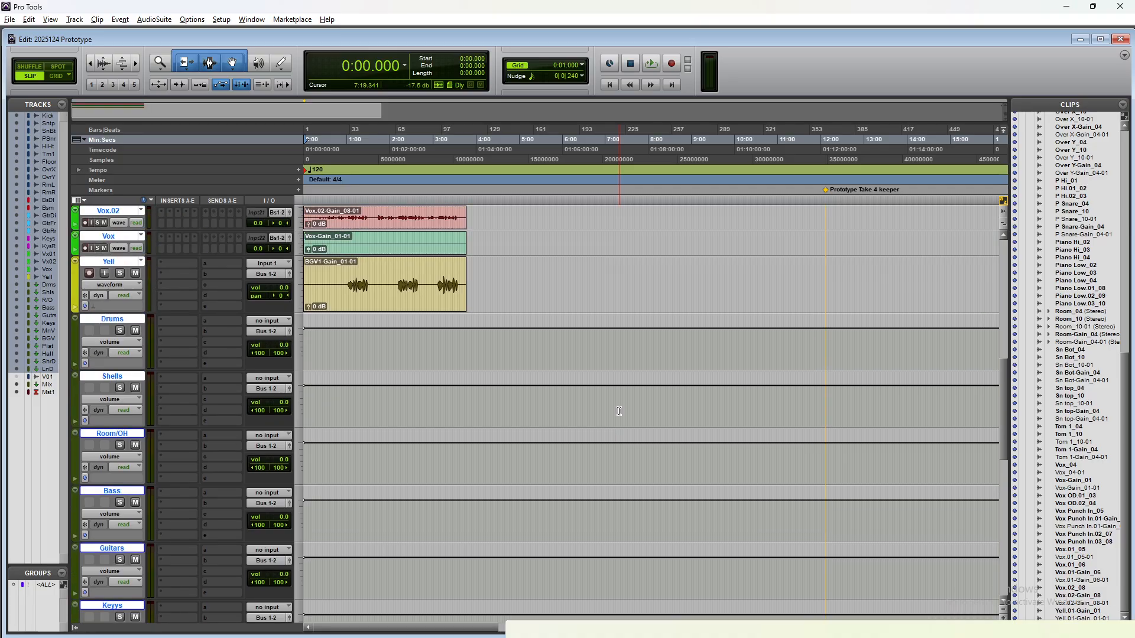
{"action": "key", "text": "space"}
{"action": "key", "text": "space"}
{"action": "double_click", "coordinate": [334, 218]}
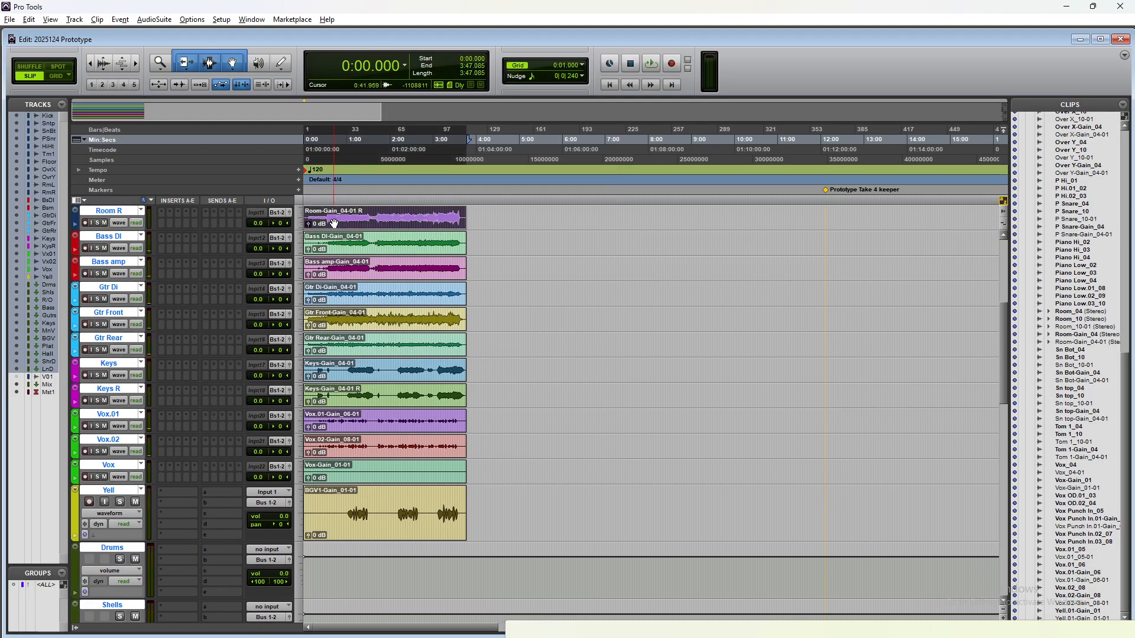
{"action": "left_click", "coordinate": [334, 219]}
{"action": "key", "text": "space"}
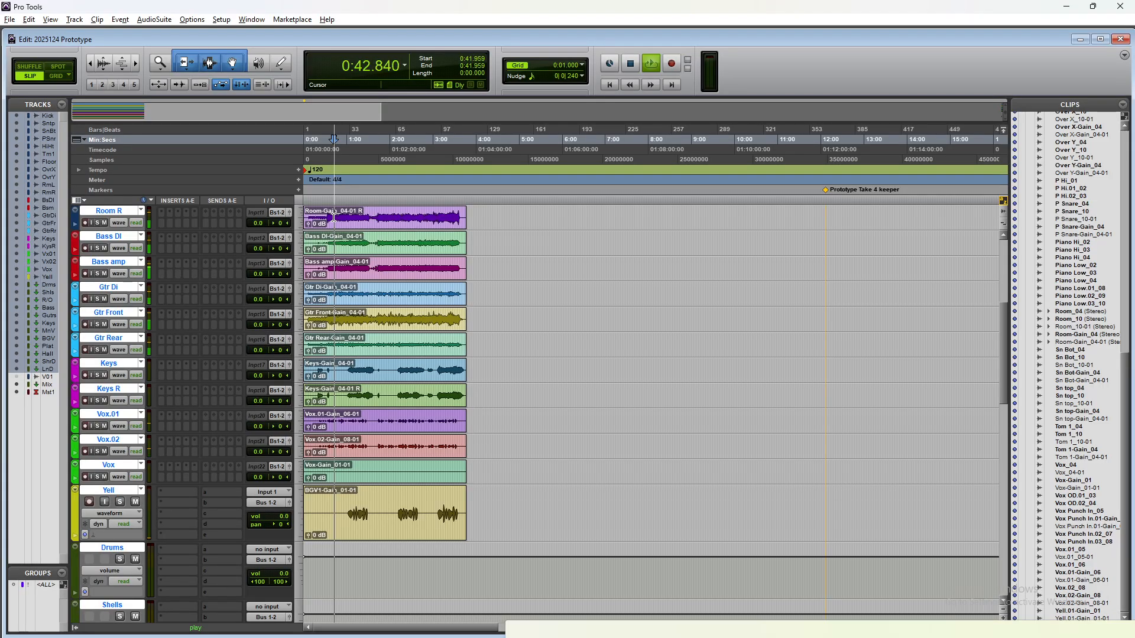
Return to the Mix window and set the Mix track's input to Bus 1-2 (Stereo)
{"action": "key", "text": "space"}
{"action": "key", "text": "space"}
{"action": "key", "text": "ctrl+equal"}
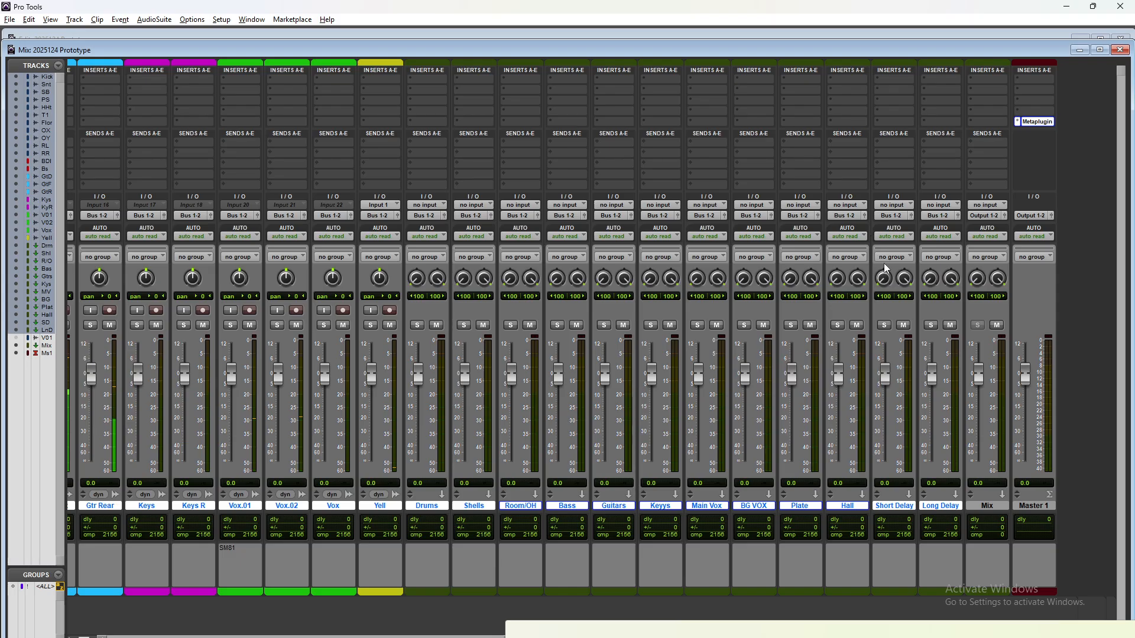
{"action": "left_click", "coordinate": [985, 206]}
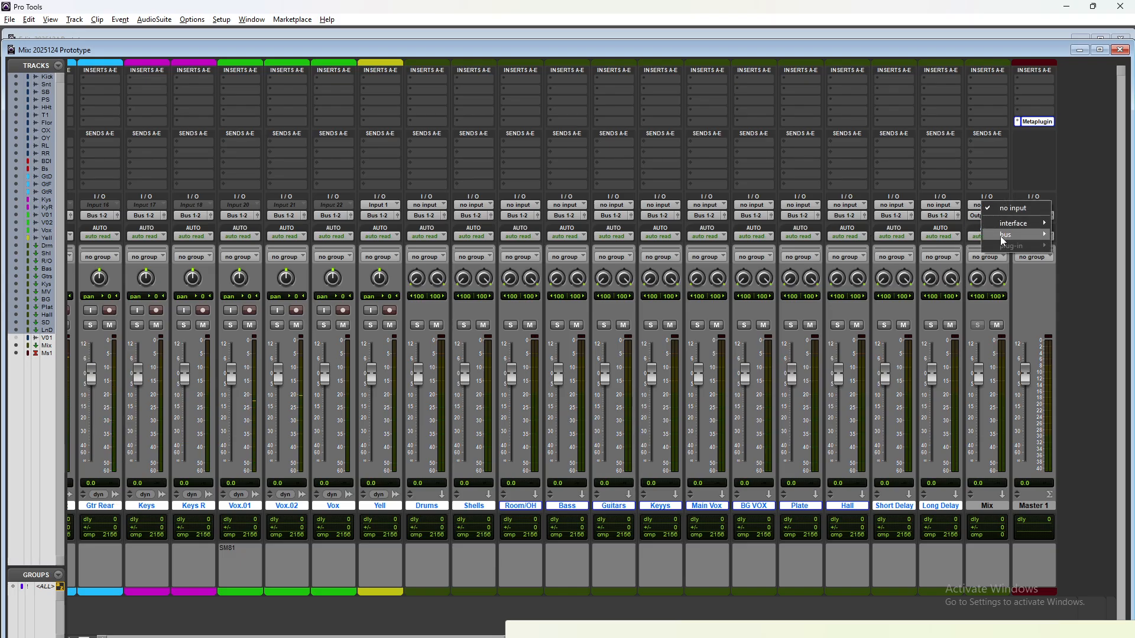
{"action": "mouse_move", "coordinate": [1000, 235]}
{"action": "left_click", "coordinate": [1063, 234]}
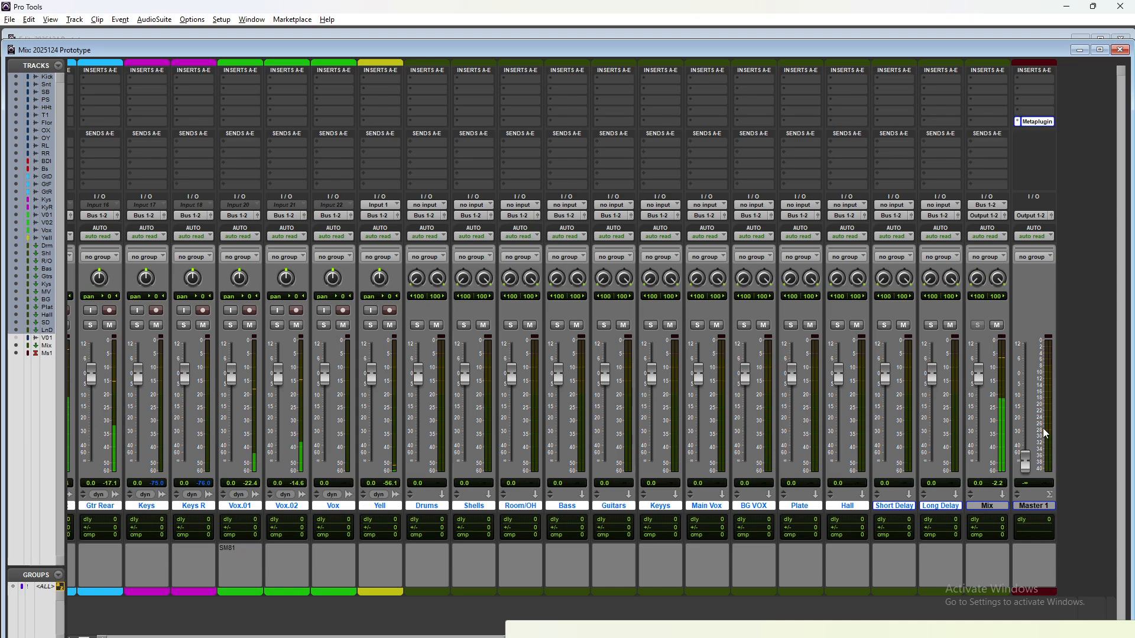
Reset the Master 1 fader to 0.0 dB during playback and stop the session
{"action": "mouse_move", "coordinate": [569, 636]}
{"action": "left_click", "coordinate": [1024, 462], "text": "alt"}
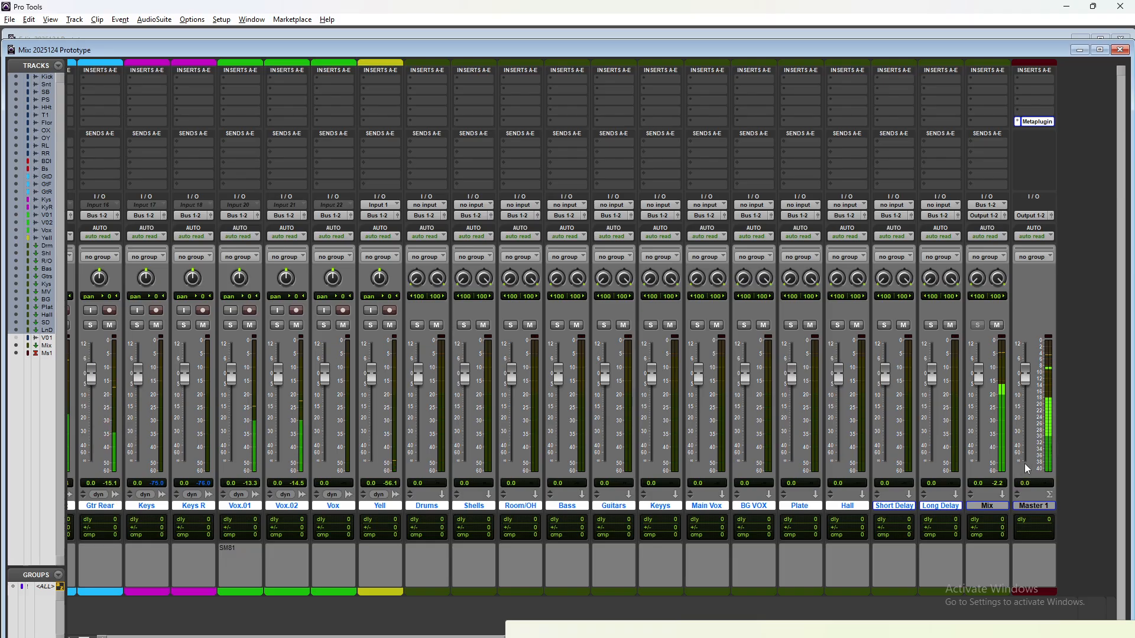
{"action": "key", "text": "space"}
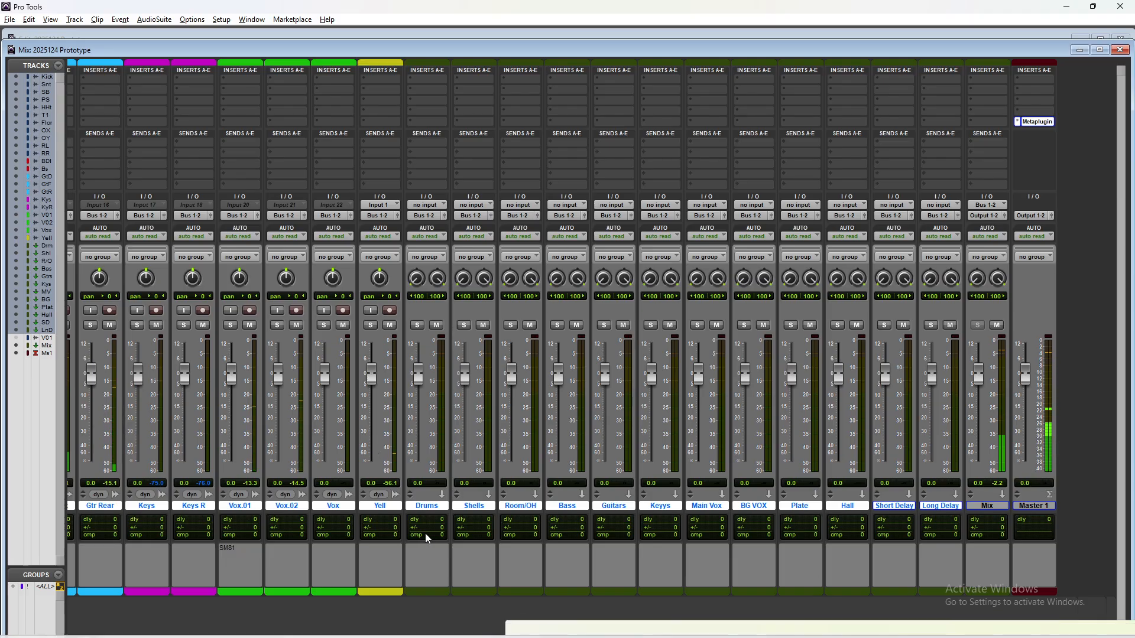
Select only the Drums aux track, deselecting all the others
{"action": "left_click", "coordinate": [414, 506], "text": "ctrl"}
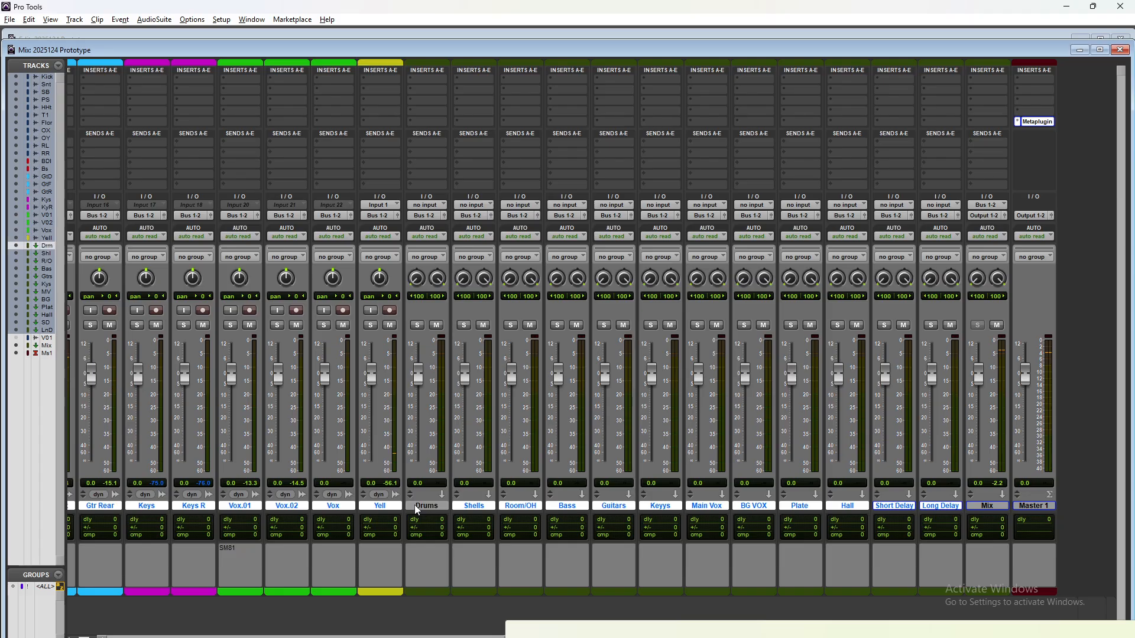
{"action": "left_click", "coordinate": [412, 505], "text": "ctrl"}
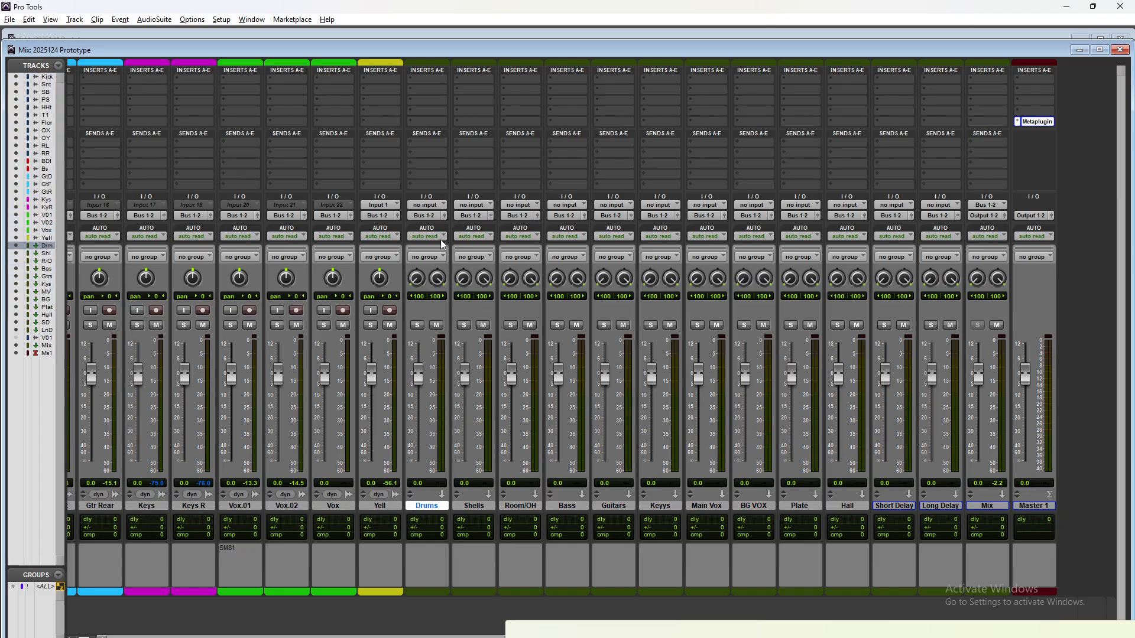
{"action": "left_click", "coordinate": [157, 22]}
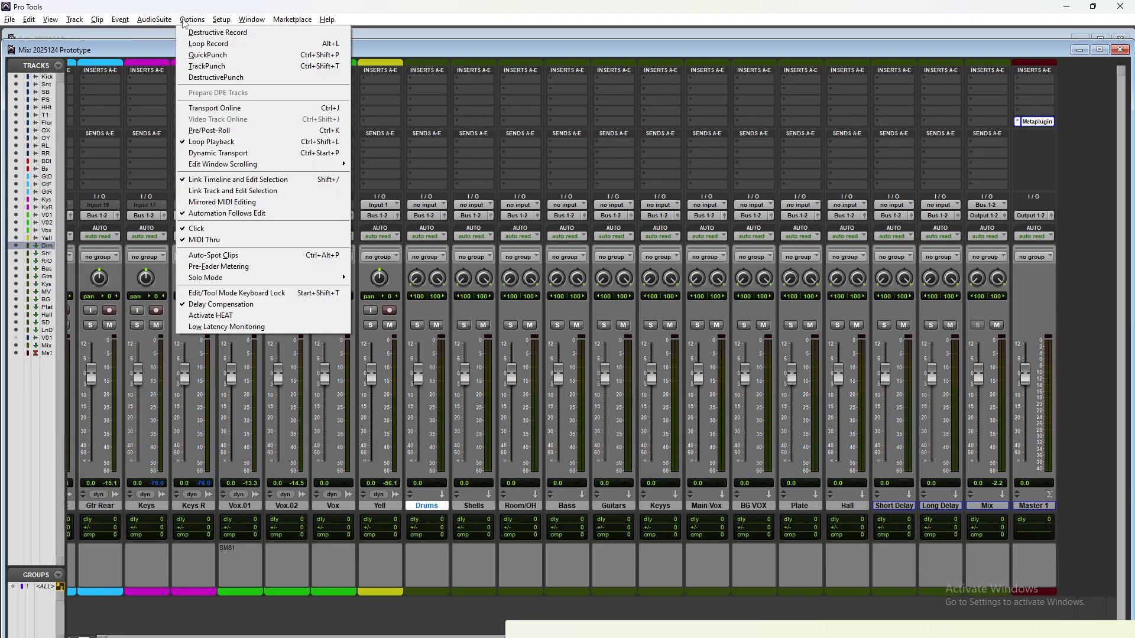
{"action": "mouse_move", "coordinate": [223, 23]}
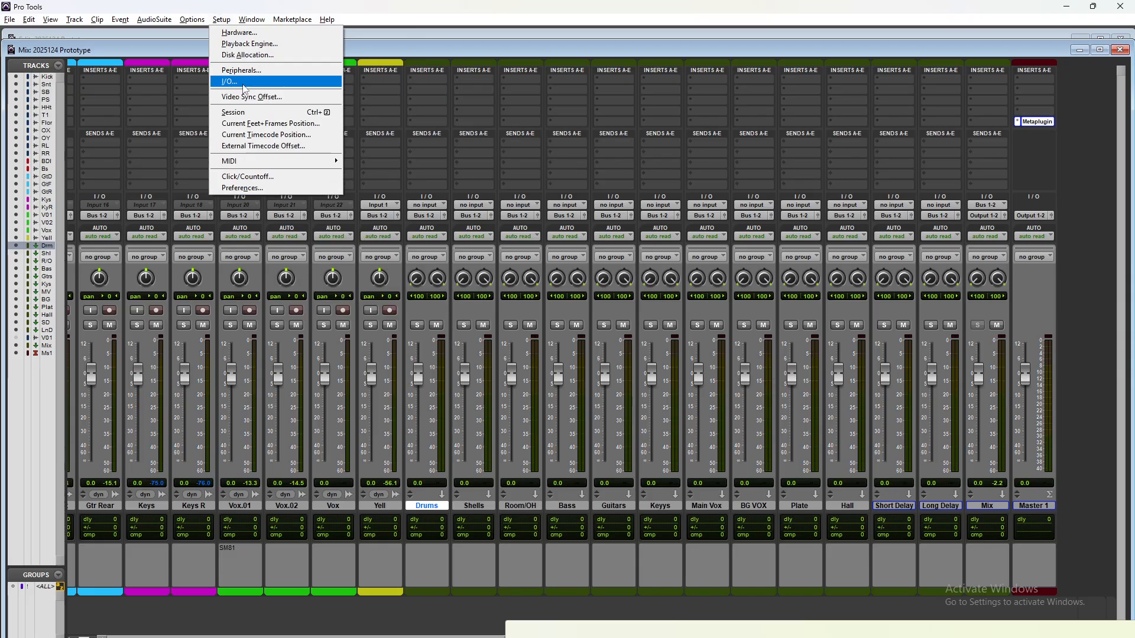
{"action": "left_click", "coordinate": [231, 81]}
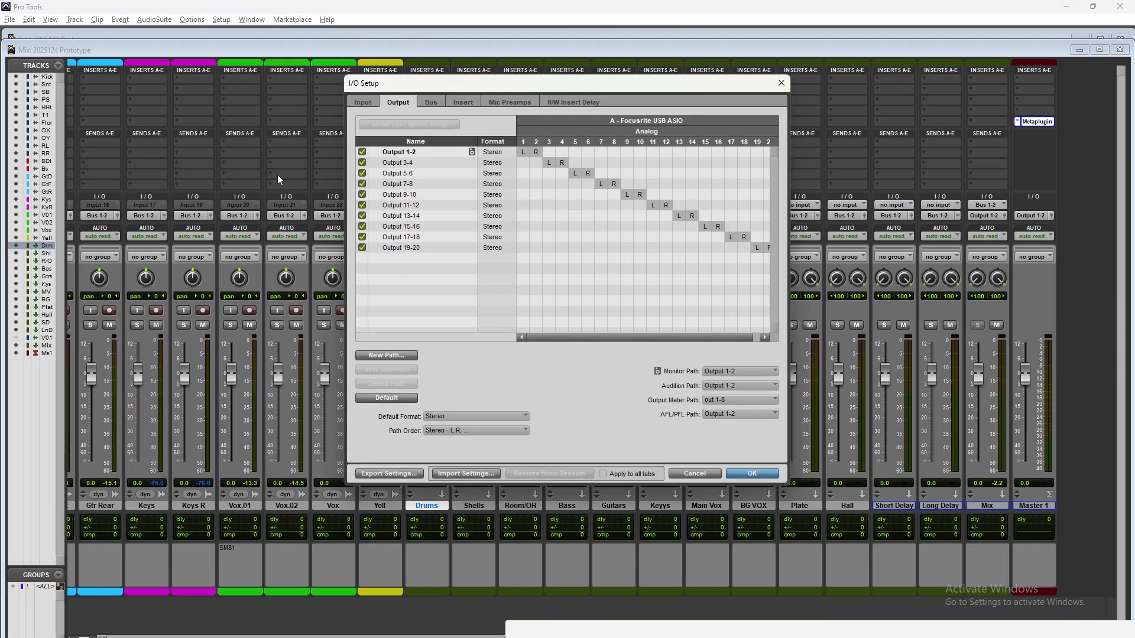
{"action": "left_click", "coordinate": [430, 102]}
{"action": "double_click", "coordinate": [399, 131]}
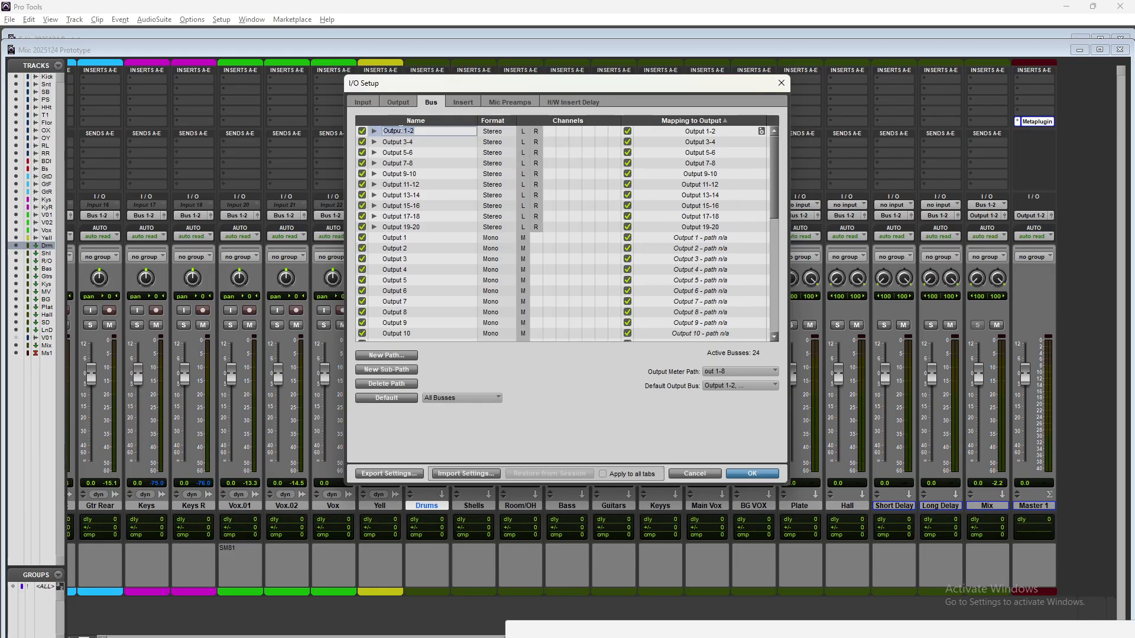
{"action": "type", "text": "Mix"}
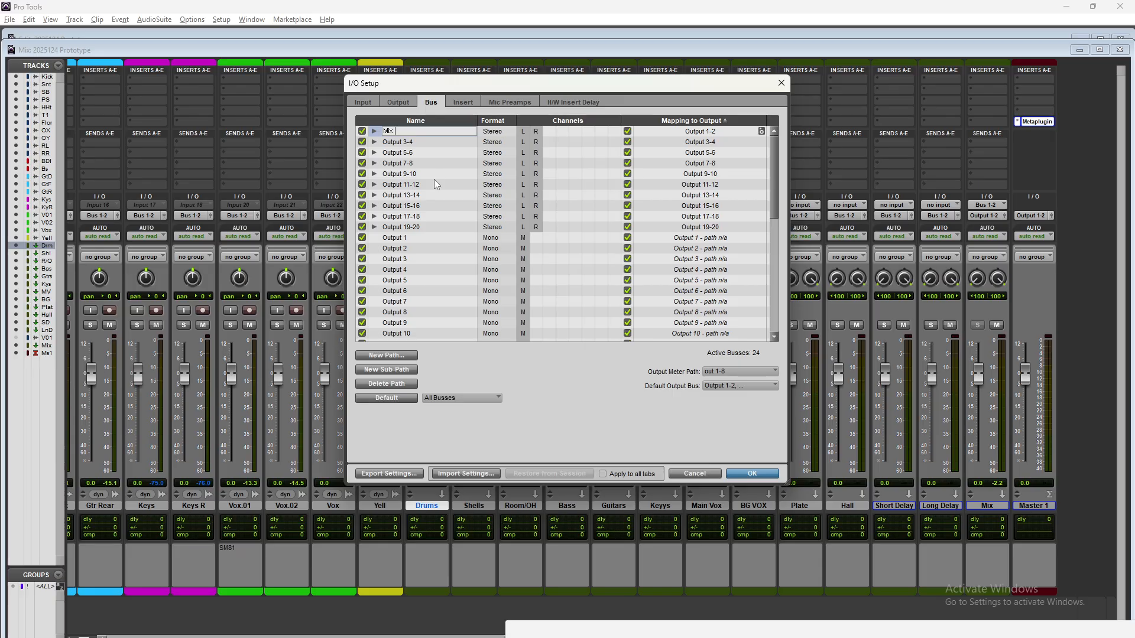
{"action": "scroll", "coordinate": [434, 179], "scroll_direction": "down", "scroll_amount": 10}
{"action": "scroll", "coordinate": [425, 151], "scroll_direction": "up", "scroll_amount": 10}
{"action": "double_click", "coordinate": [397, 131]}
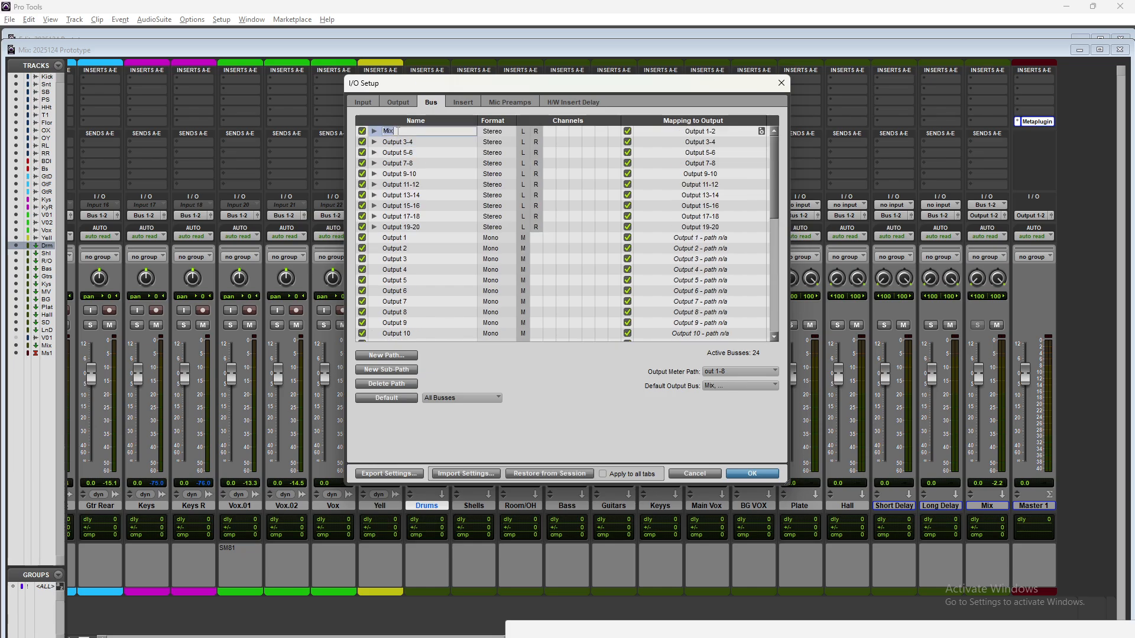
{"action": "key", "text": "BackSpace"}
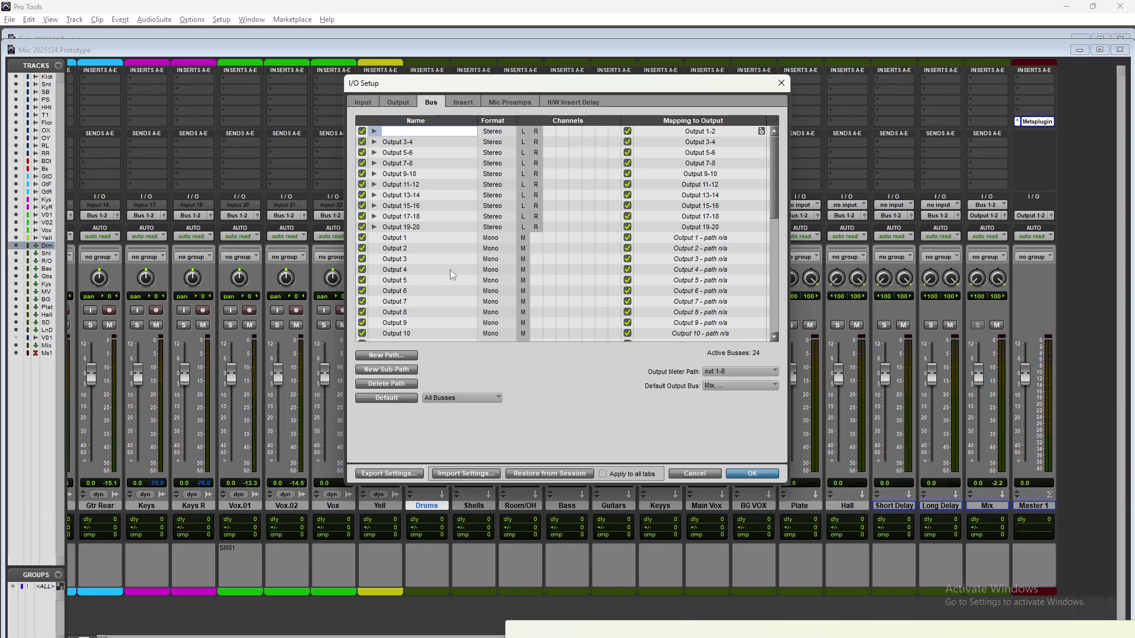
{"action": "left_click", "coordinate": [691, 473]}
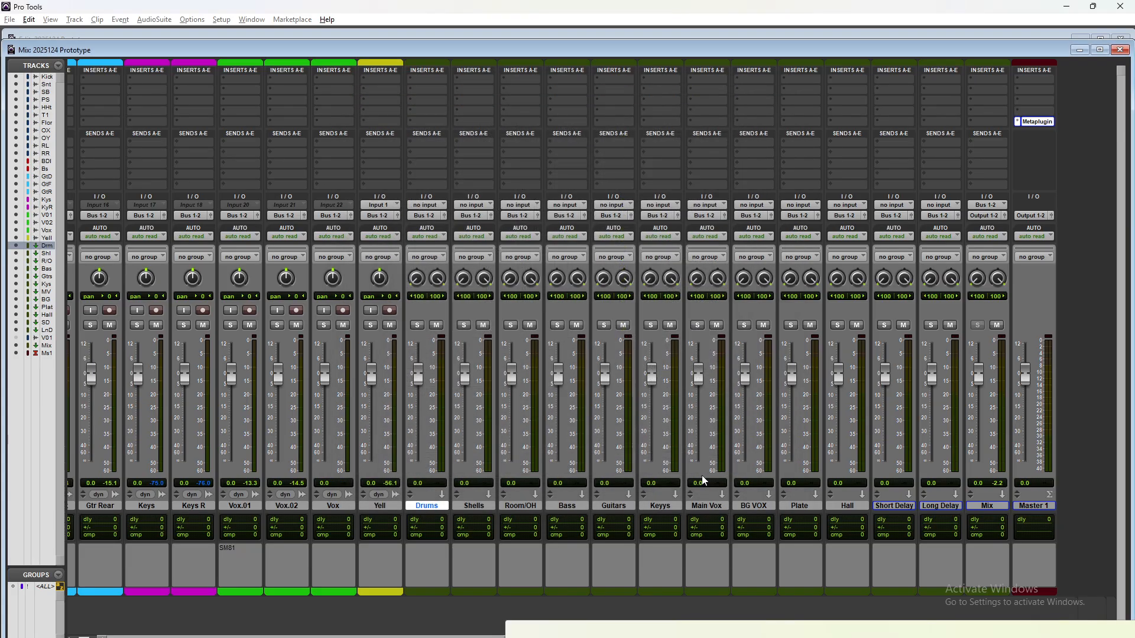
Open the I/O Setup bus list and rename Bus 1-2 as Mix Bus
{"action": "left_click", "coordinate": [224, 22]}
{"action": "left_click", "coordinate": [251, 86]}
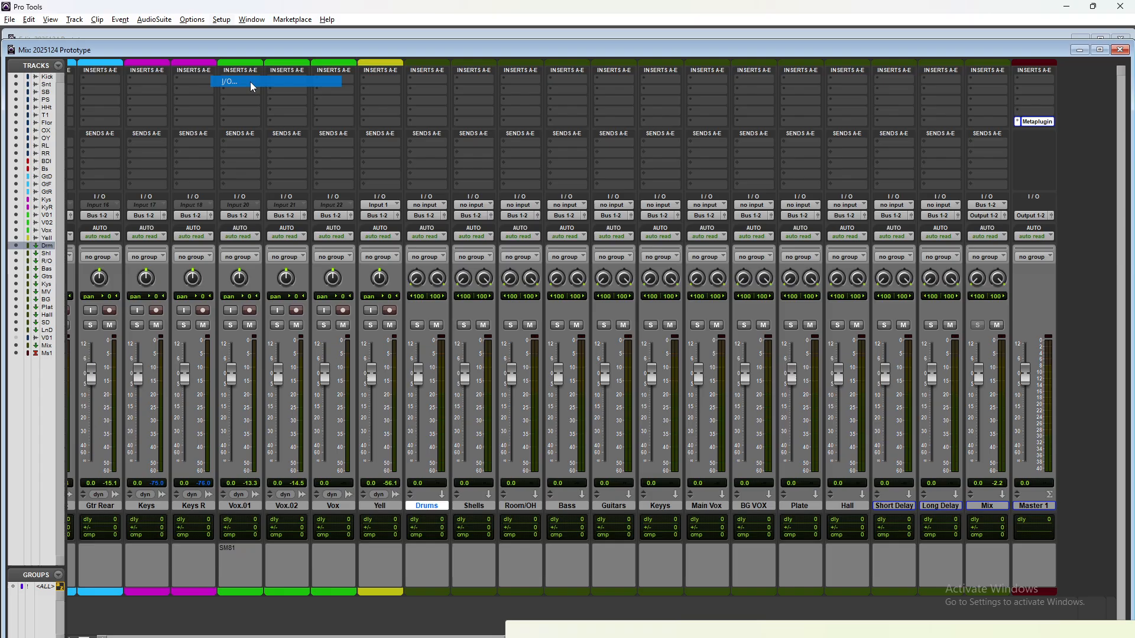
{"action": "scroll", "coordinate": [431, 214], "scroll_direction": "down", "scroll_amount": 10}
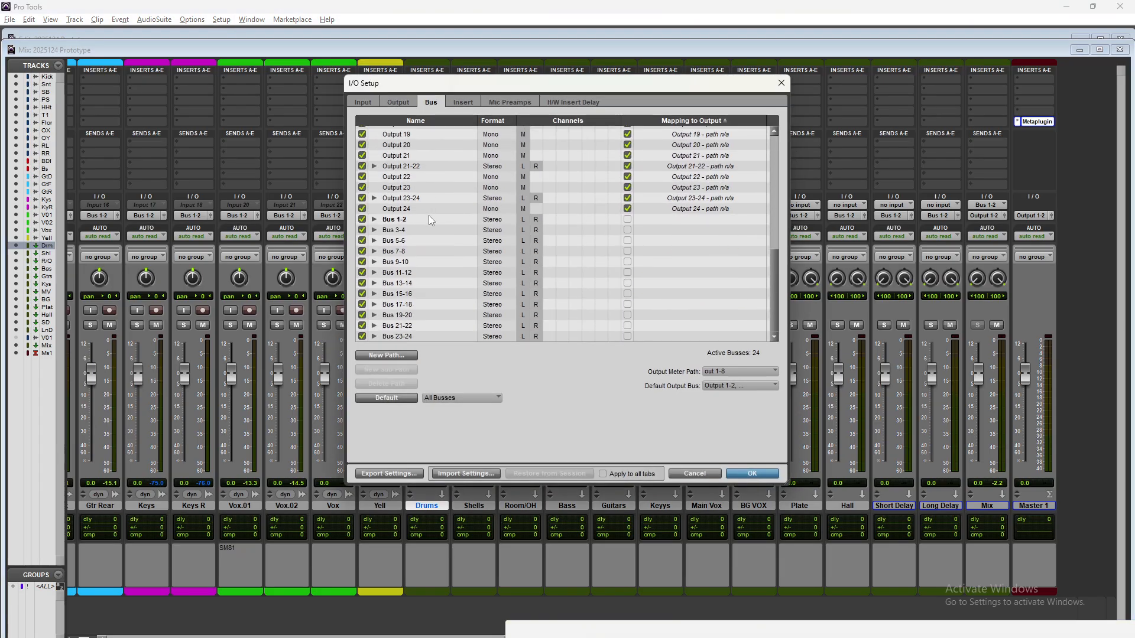
{"action": "double_click", "coordinate": [394, 220]}
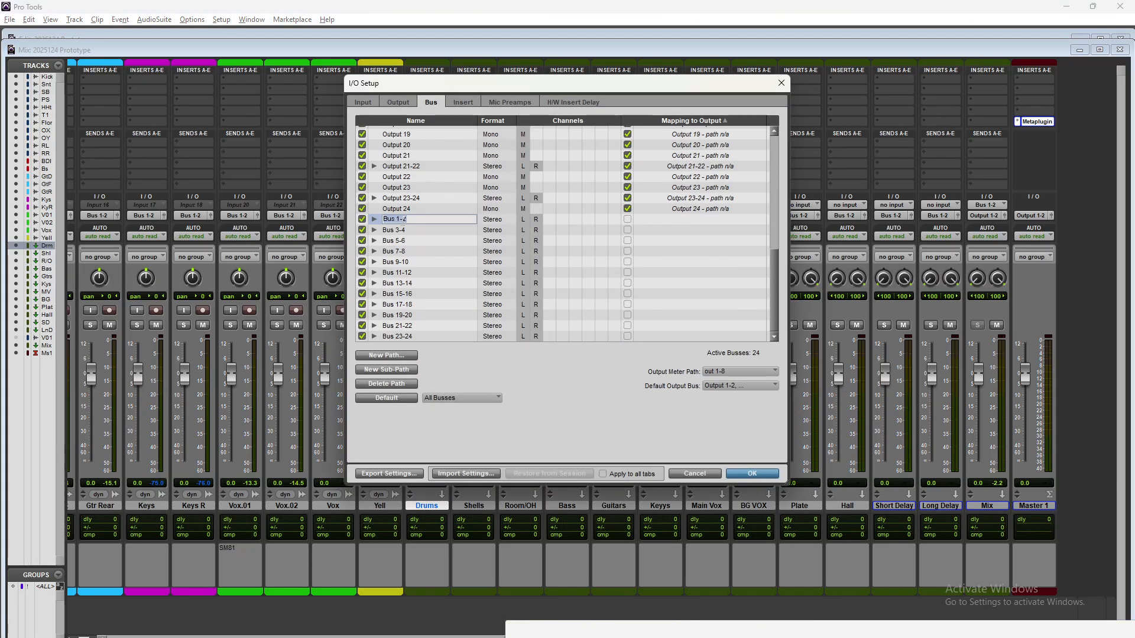
{"action": "type", "text": "Mix Bus"}
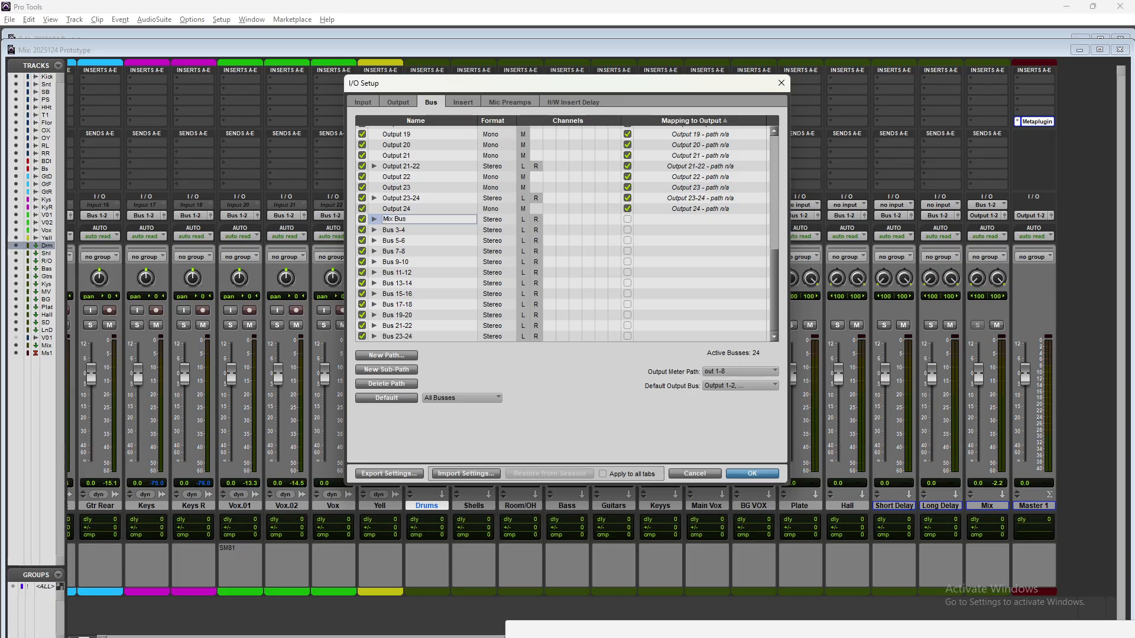
{"action": "key", "text": "Return"}
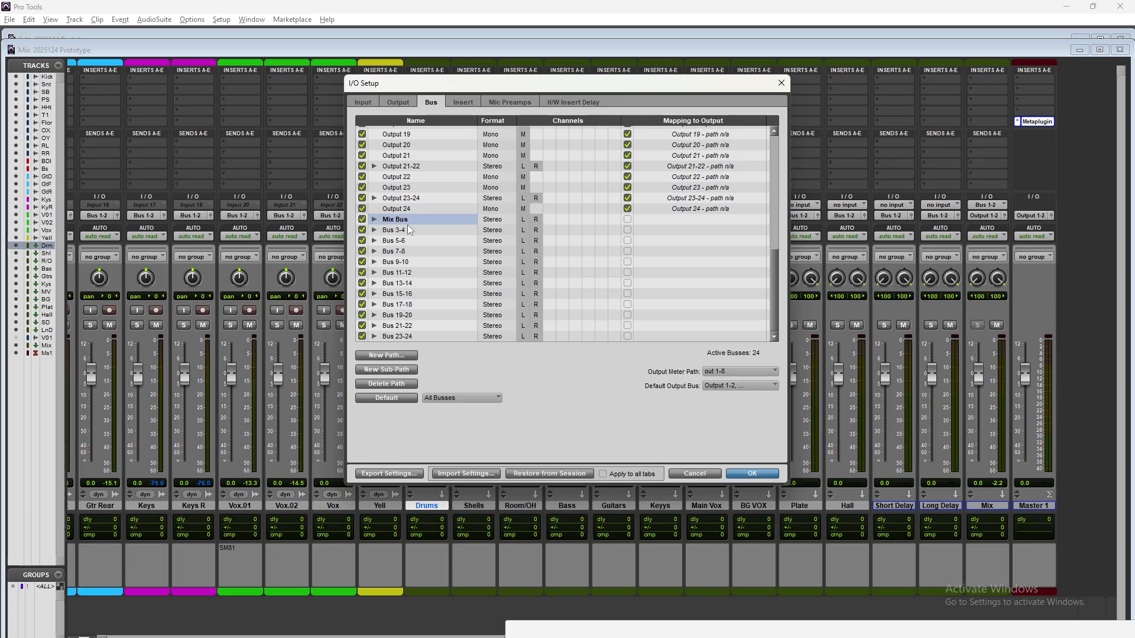
Rename Bus 3-4 as Drums and Bus 5-6 as Drum Shells in the I/O Setup
{"action": "double_click", "coordinate": [407, 230]}
{"action": "type", "text": "Drums"}
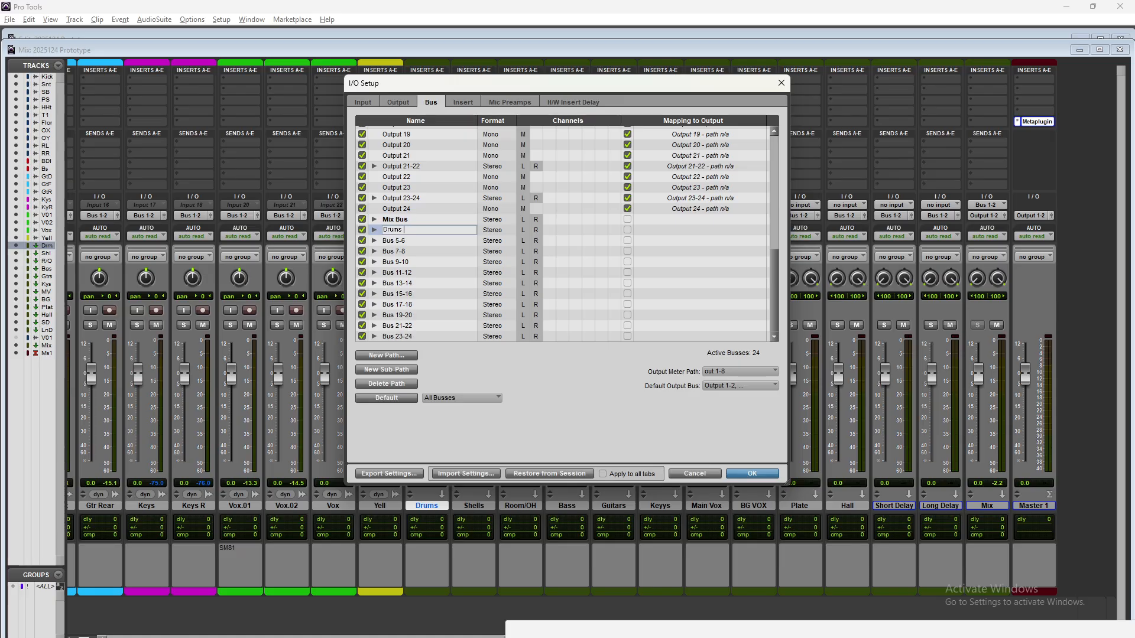
{"action": "key", "text": "Return"}
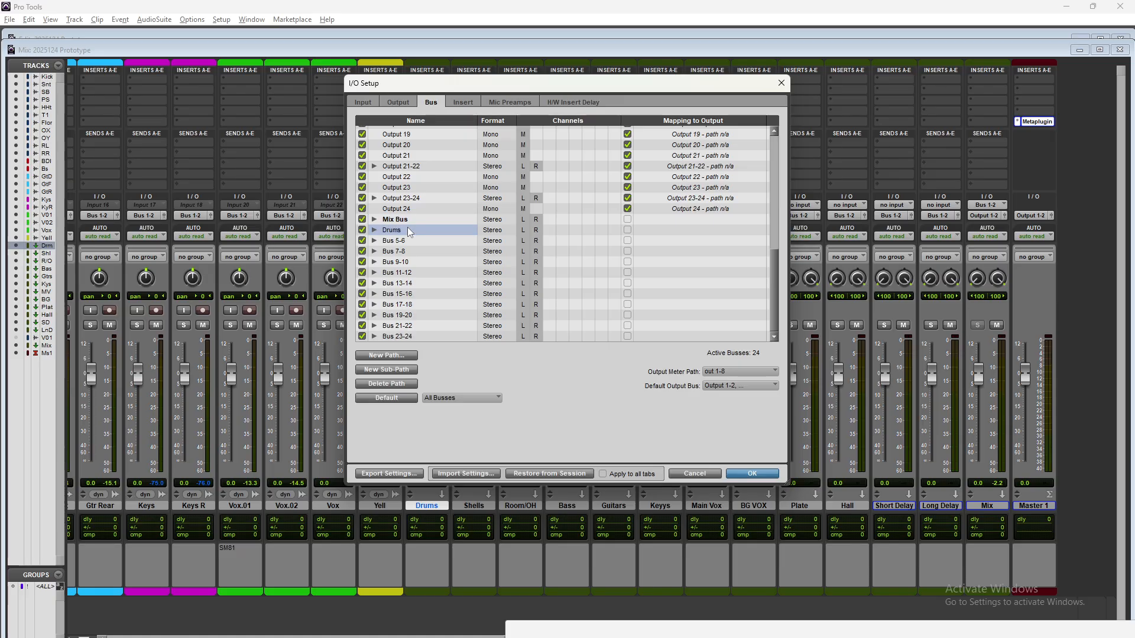
{"action": "double_click", "coordinate": [395, 244]}
{"action": "type", "text": "D"}
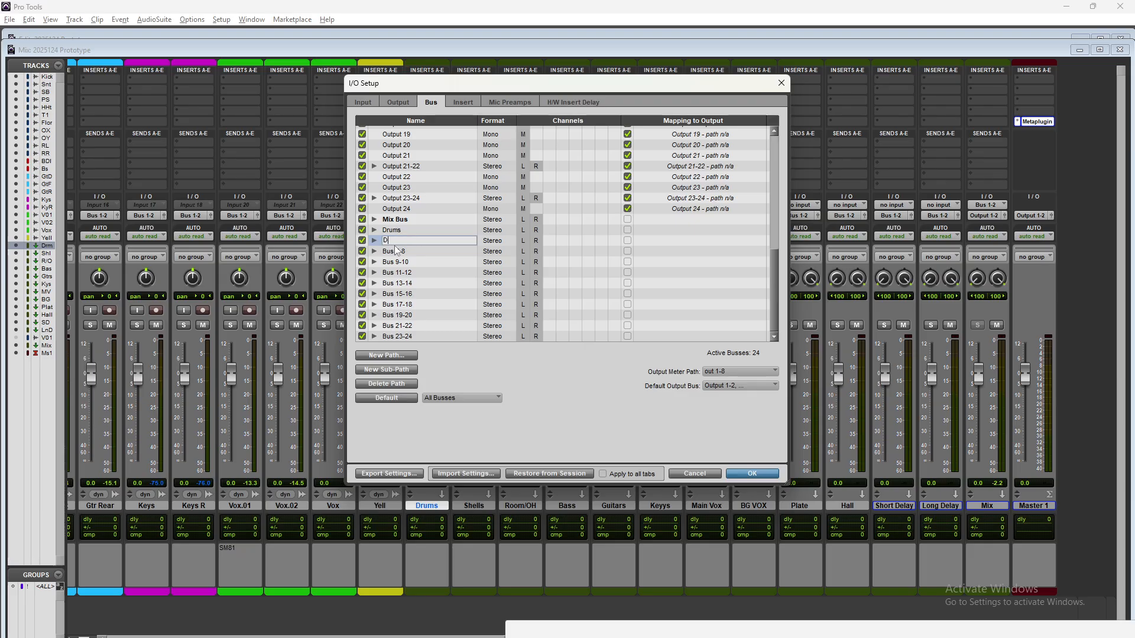
{"action": "type", "text": "rum Shells"}
{"action": "key", "text": "Return"}
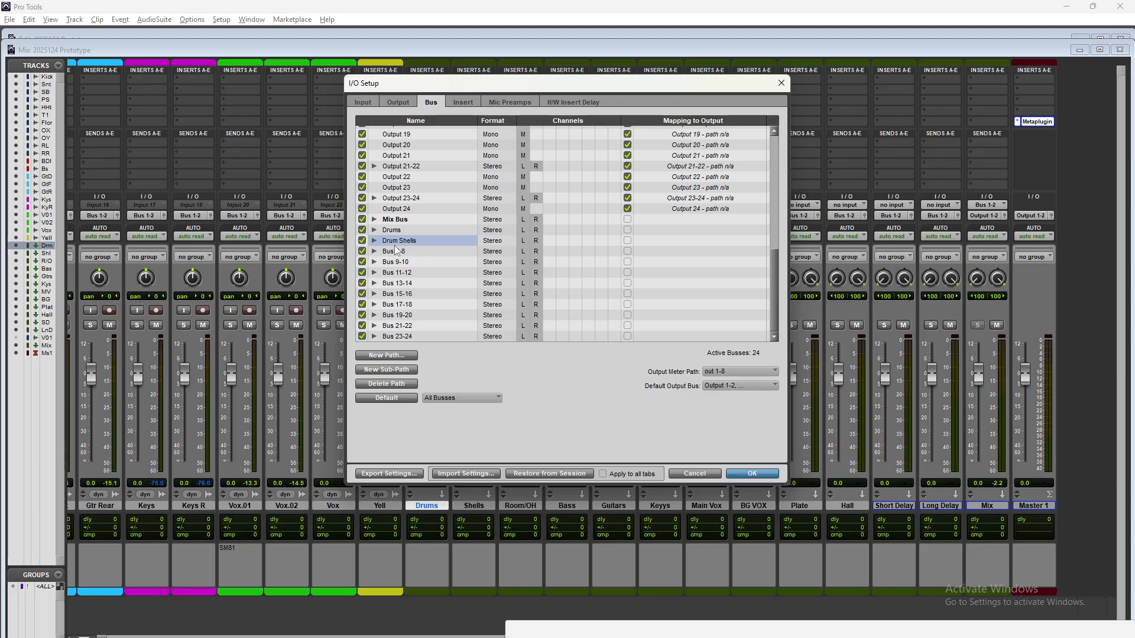
Rename Bus 7-8 as Room OH and Bus 9-10 as Bass
{"action": "double_click", "coordinate": [395, 252]}
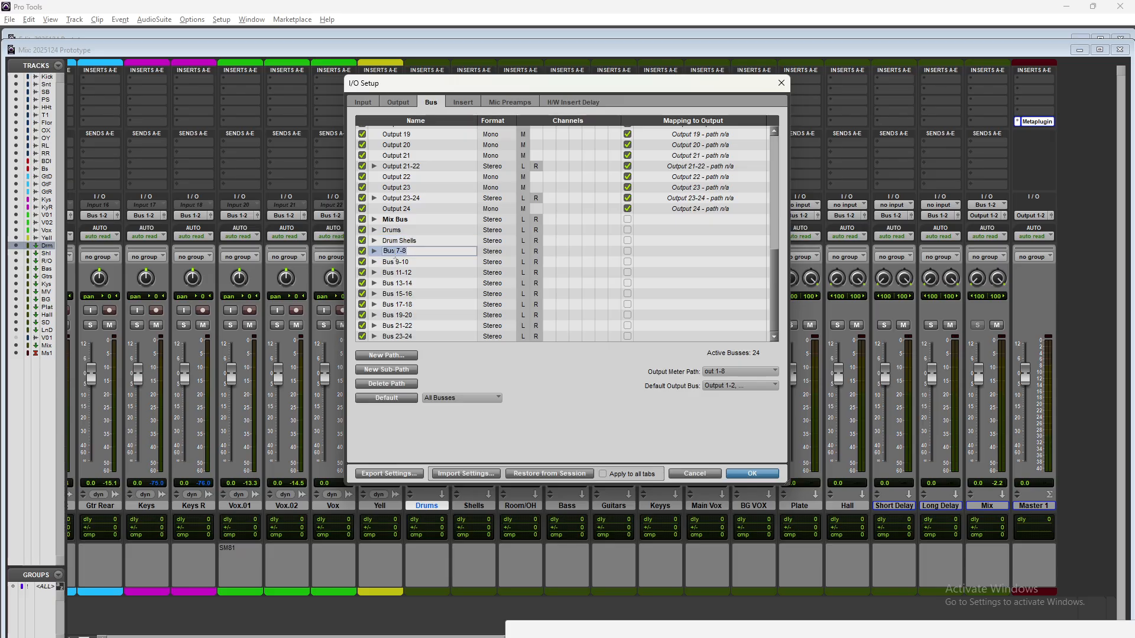
{"action": "type", "text": "Room OH"}
{"action": "key", "text": "Return"}
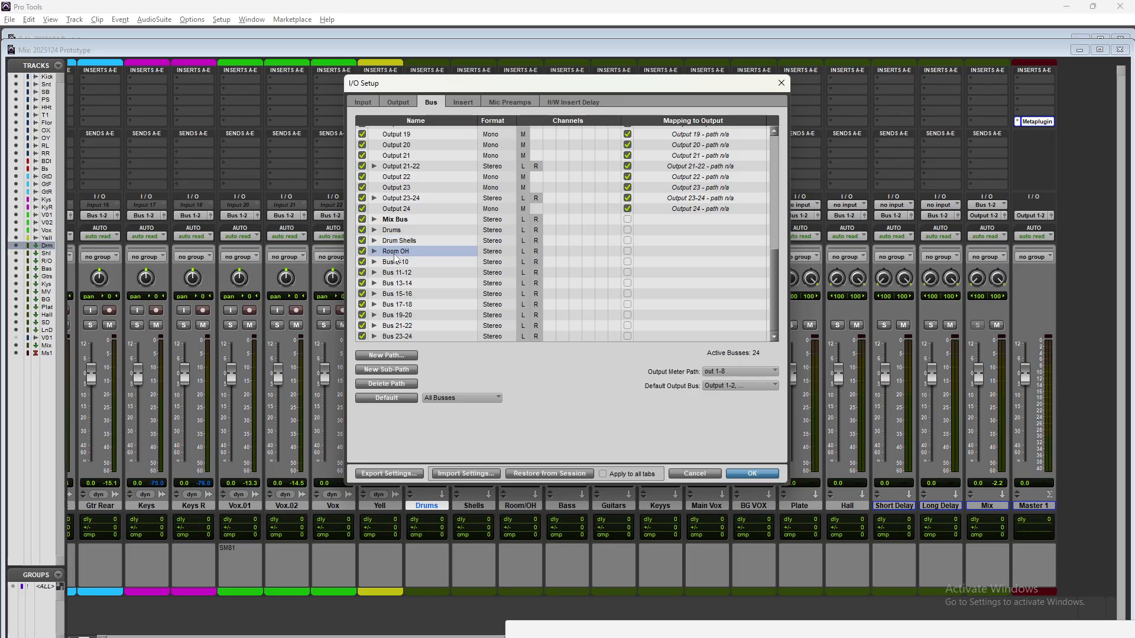
{"action": "double_click", "coordinate": [387, 262]}
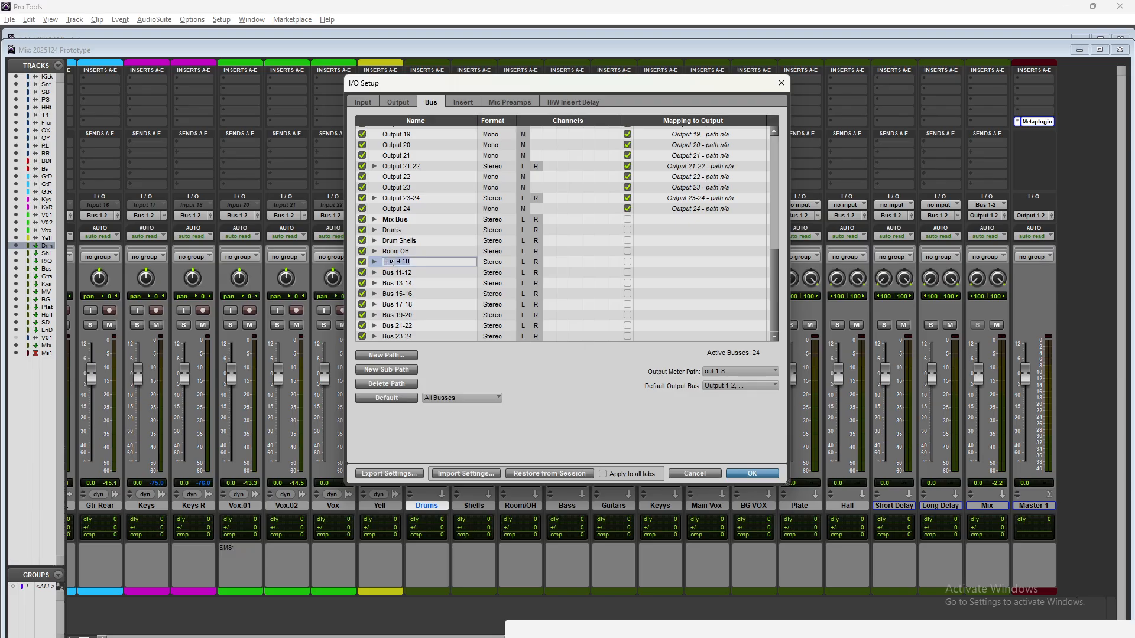
{"action": "type", "text": "Bass"}
{"action": "key", "text": "Return"}
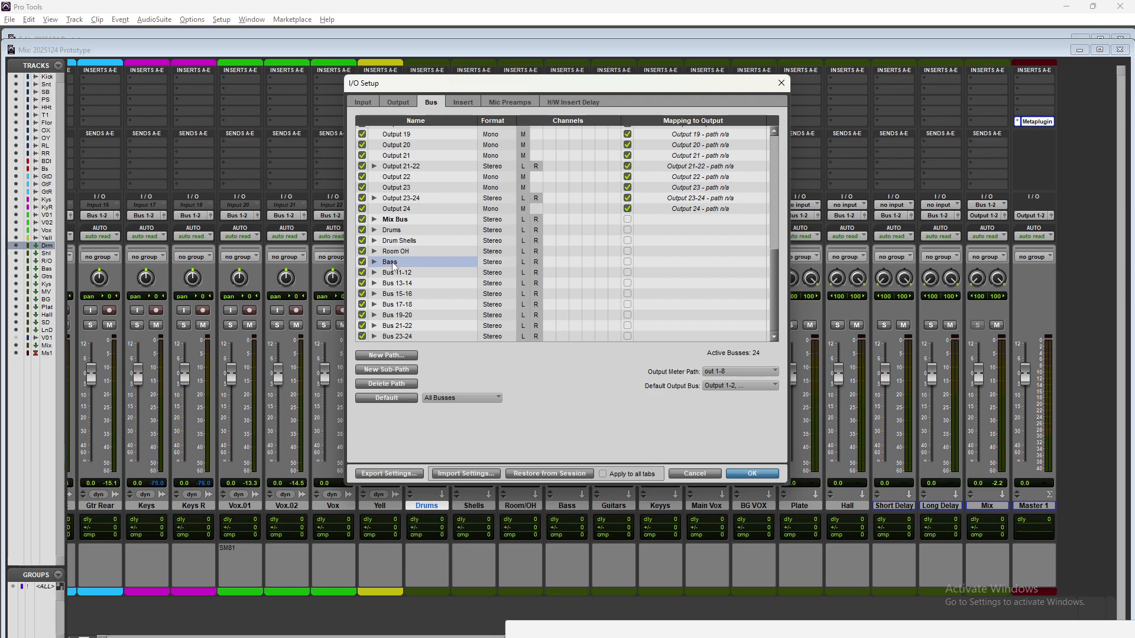
Rename Bus 11-12 as GTRS and Bus 13-14 as Keyys
{"action": "double_click", "coordinate": [389, 273]}
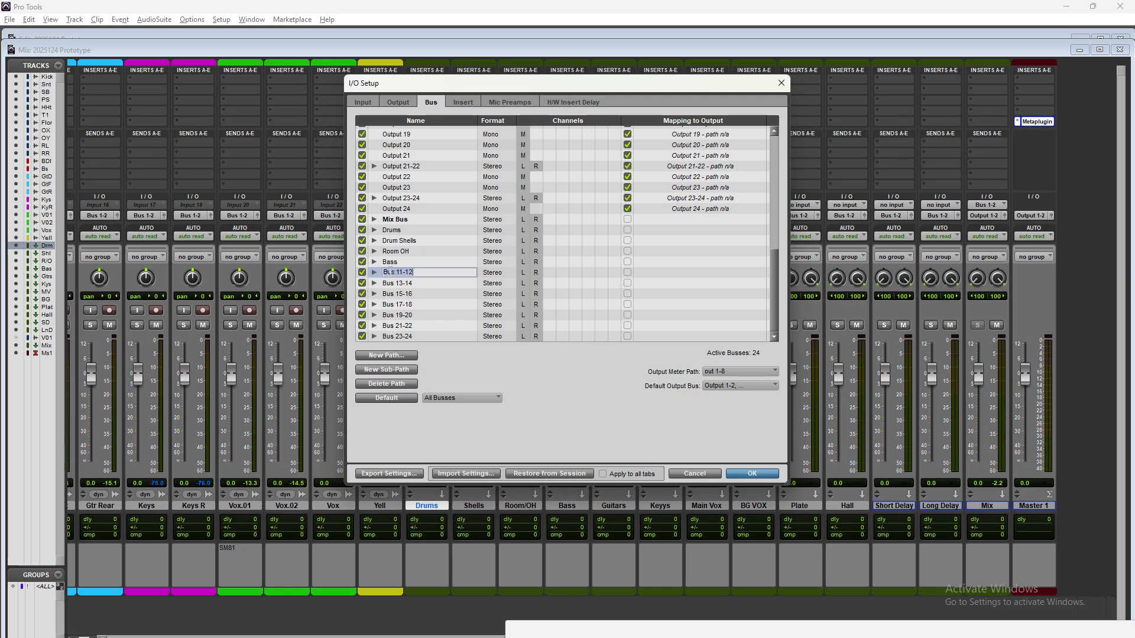
{"action": "type", "text": "GTRS"}
{"action": "key", "text": "Return"}
{"action": "scroll", "coordinate": [390, 275], "scroll_direction": "up", "scroll_amount": 1}
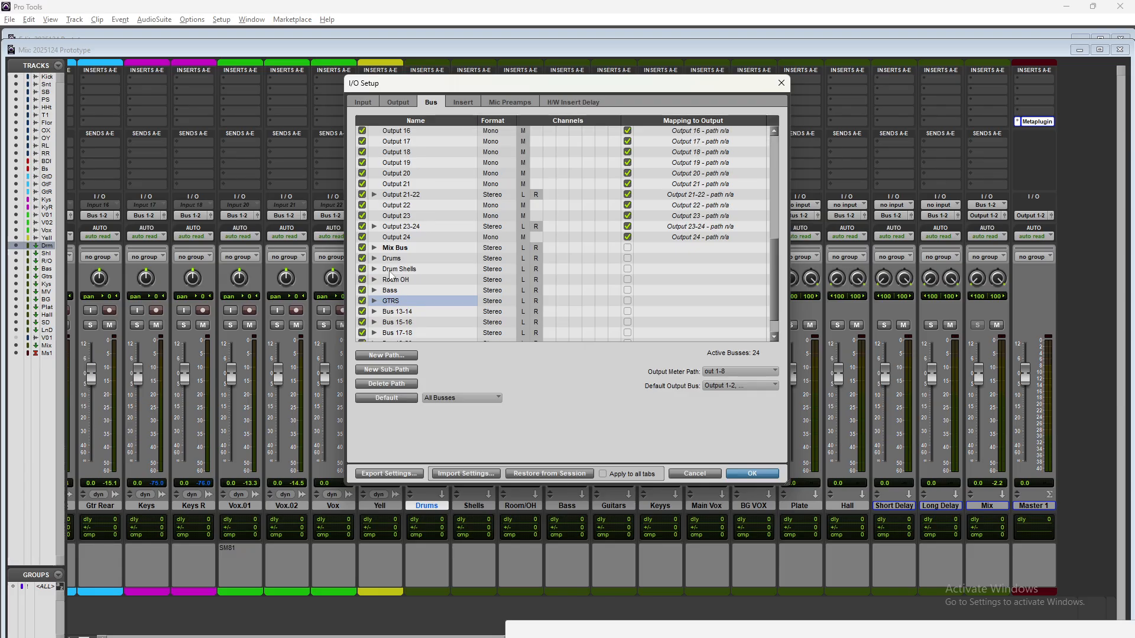
{"action": "scroll", "coordinate": [390, 274], "scroll_direction": "down", "scroll_amount": 1}
{"action": "double_click", "coordinate": [397, 283]}
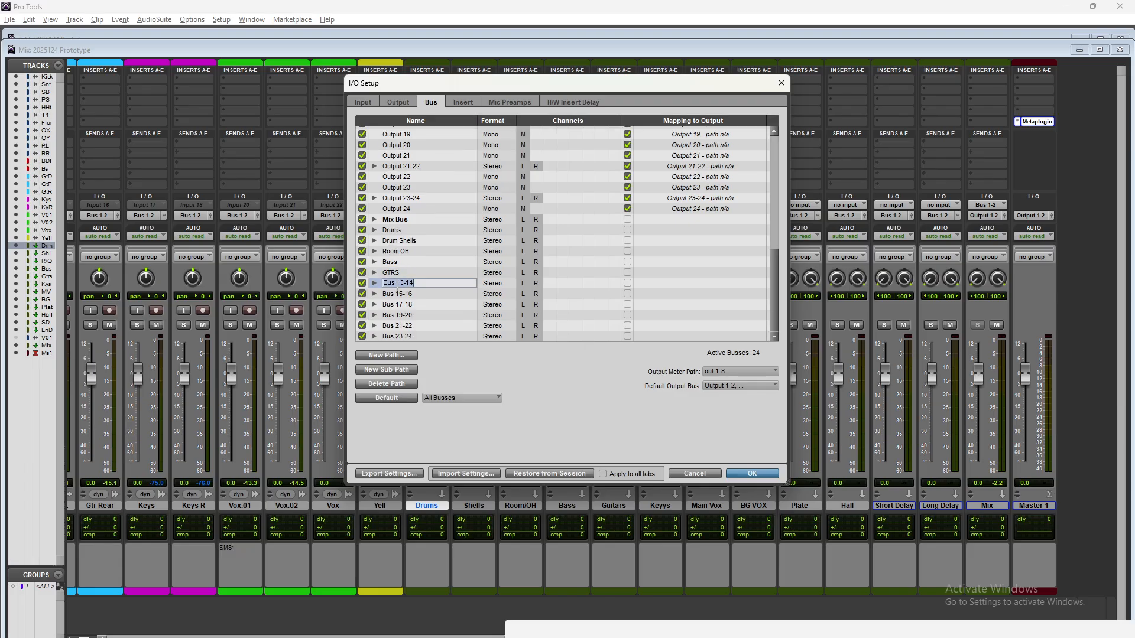
{"action": "type", "text": "Keyys"}
{"action": "key", "text": "Return"}
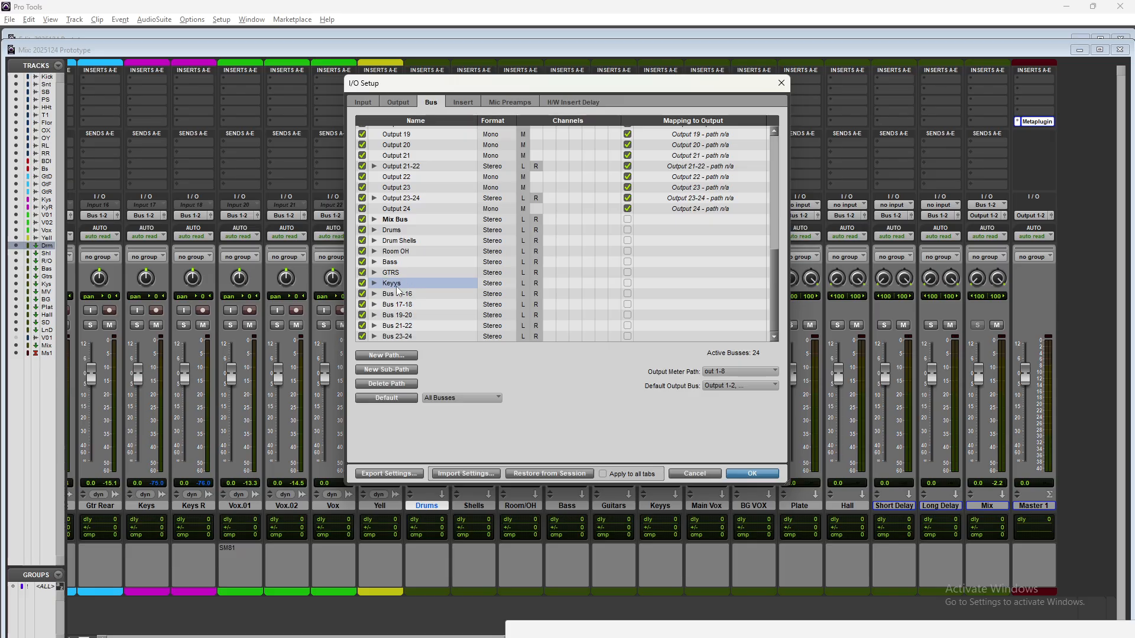
Rename Bus 15-16 as Vox and Bus 17-18 as Bg Vox
{"action": "double_click", "coordinate": [397, 294]}
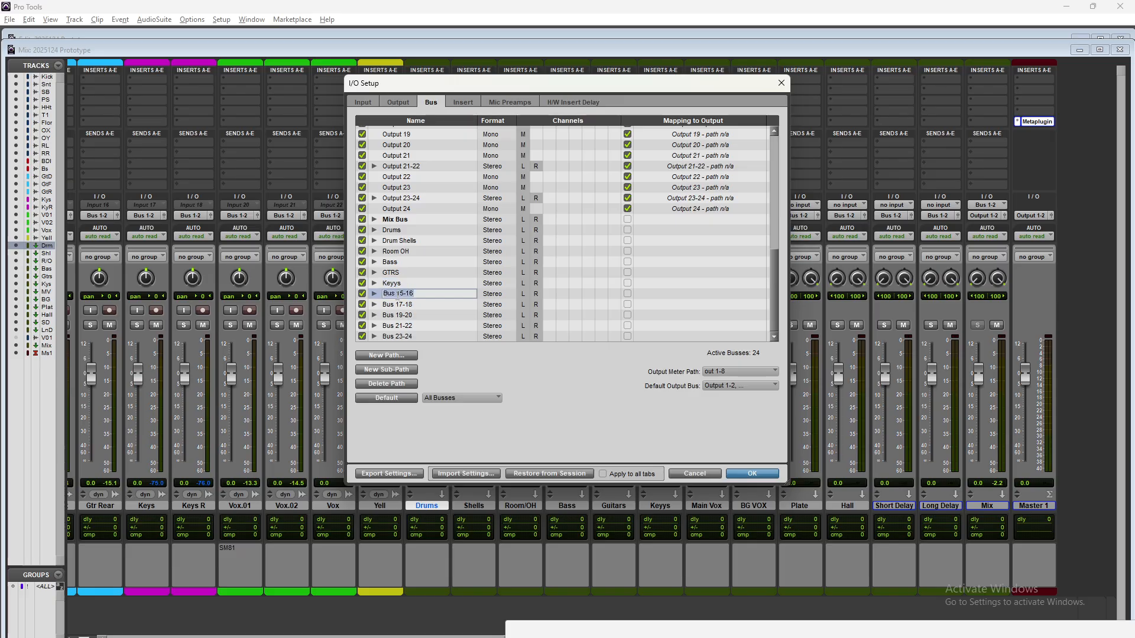
{"action": "type", "text": "Vox"}
{"action": "key", "text": "Return"}
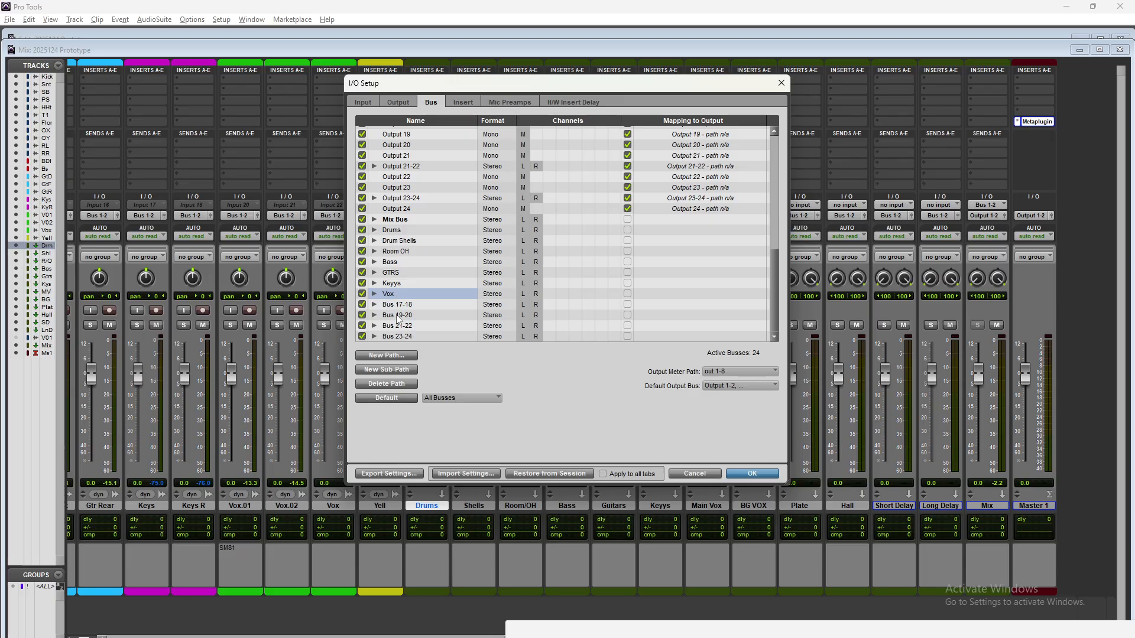
{"action": "double_click", "coordinate": [397, 303]}
{"action": "type", "text": "Bg"}
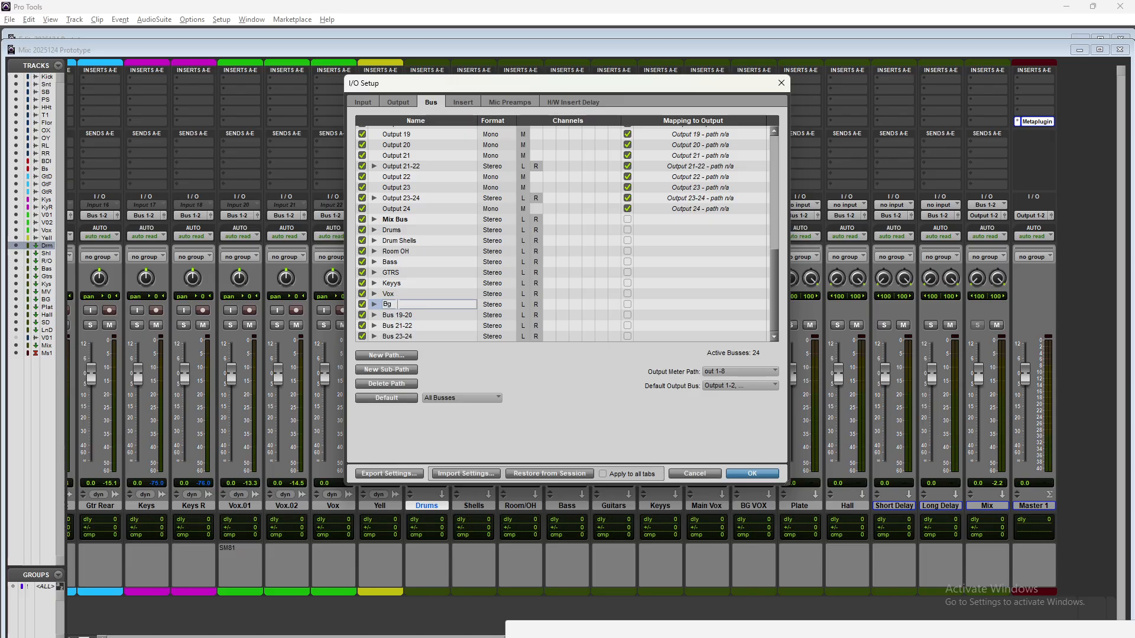
{"action": "type", "text": " Vox"}
{"action": "key", "text": "Return"}
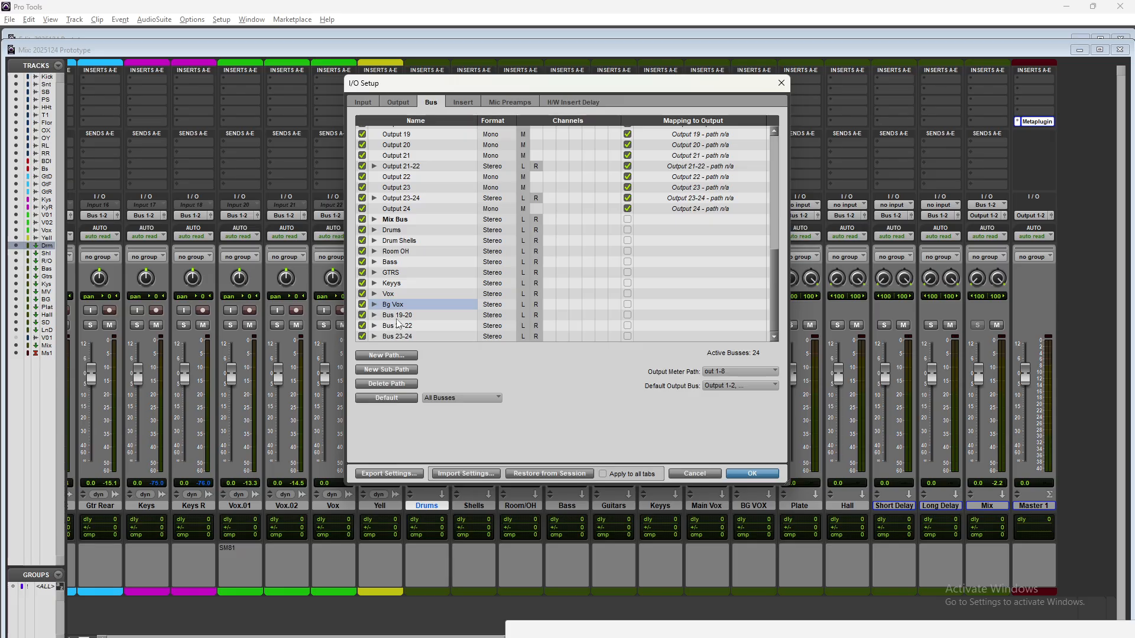
Rename Bus 19-20 as Plate and Bus 21-22 as Hall
{"action": "double_click", "coordinate": [398, 315]}
{"action": "type", "text": "Plate"}
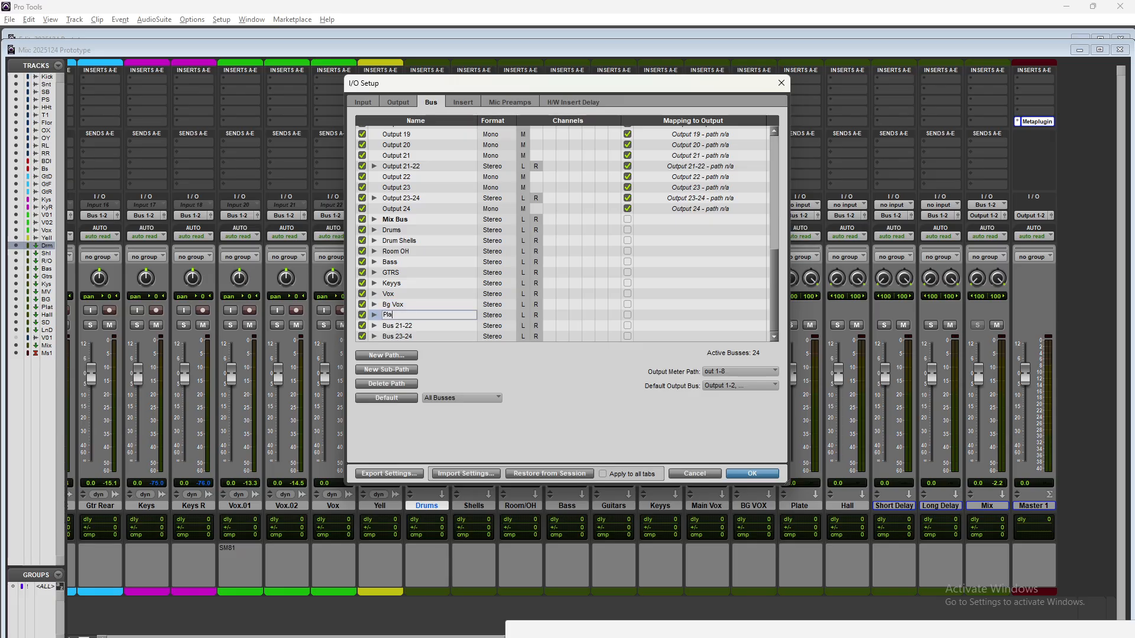
{"action": "key", "text": "Return"}
{"action": "double_click", "coordinate": [391, 326]}
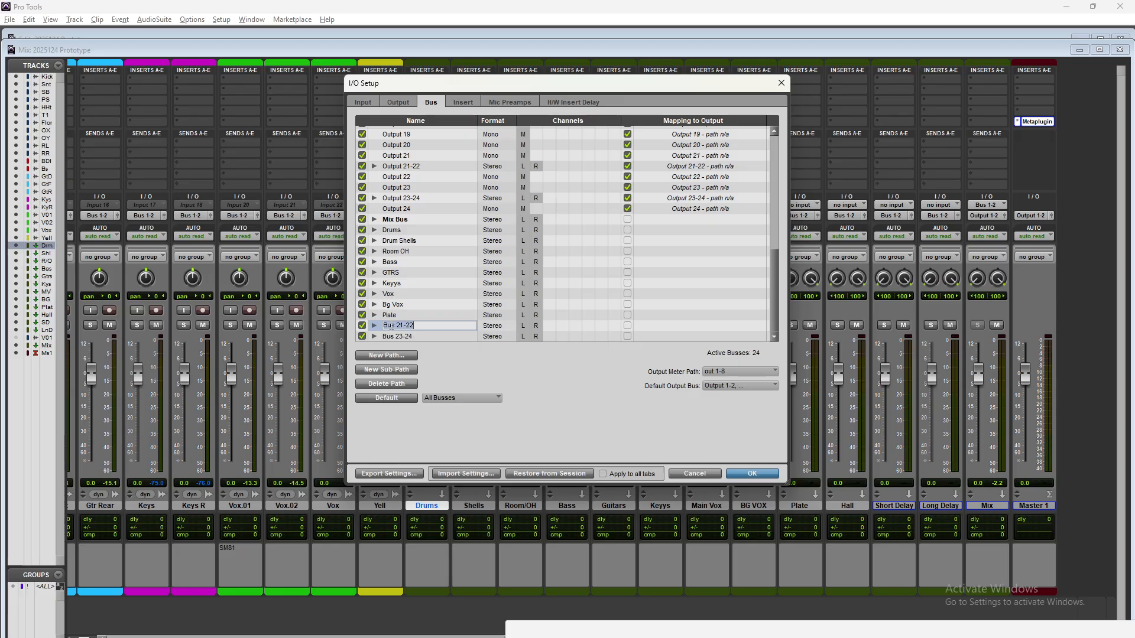
{"action": "type", "text": "Hall"}
{"action": "key", "text": "Return"}
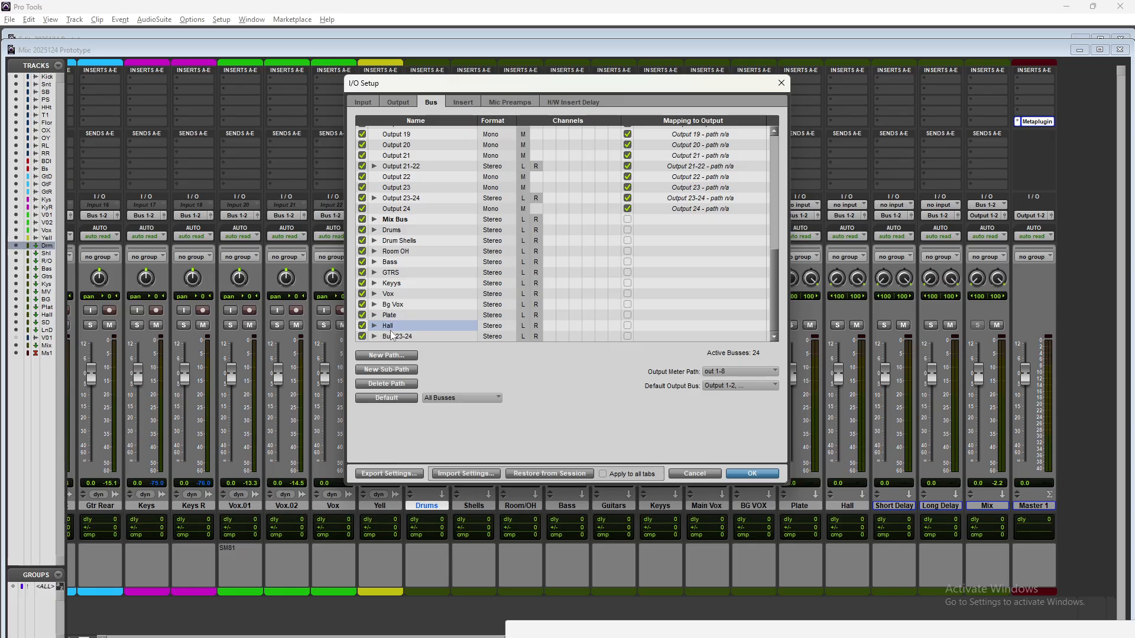
Rename Bus 23-24 as Short Delay in the I/O Setup bus list
{"action": "double_click", "coordinate": [389, 335]}
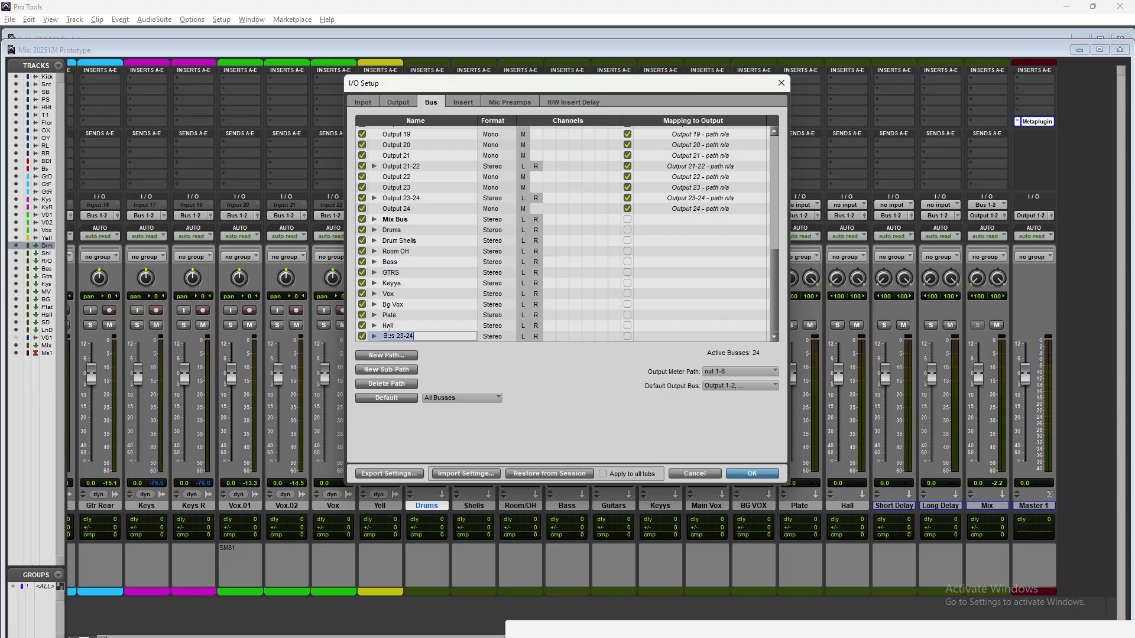
{"action": "type", "text": "Short Delay"}
{"action": "key", "text": "Return"}
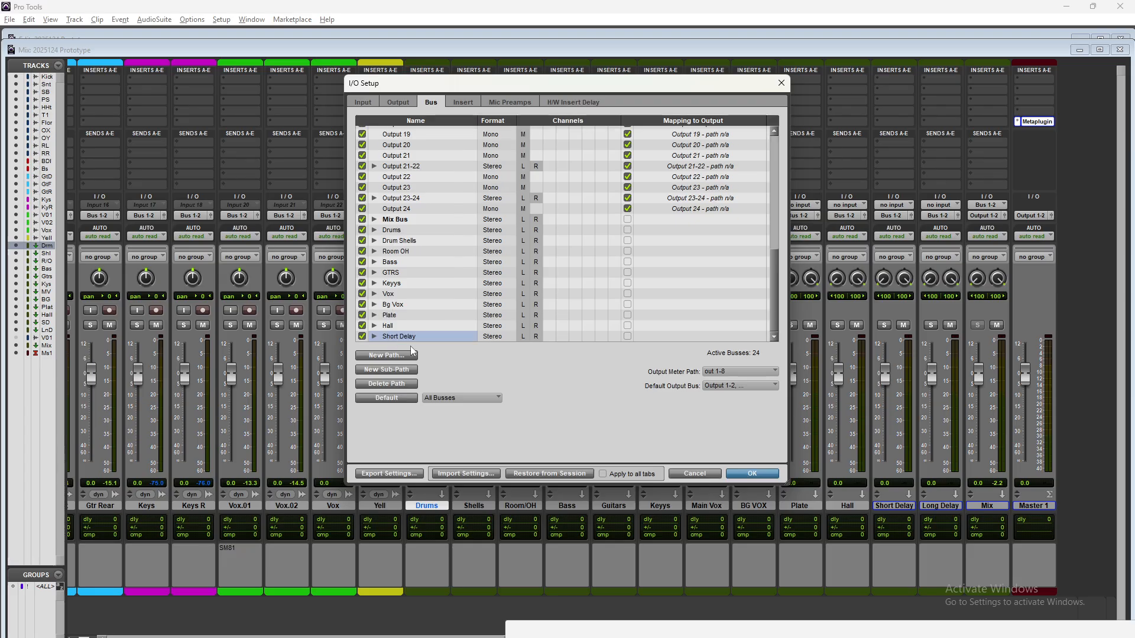
Create four new stereo bus paths with the base name Bus
{"action": "left_click", "coordinate": [385, 356]}
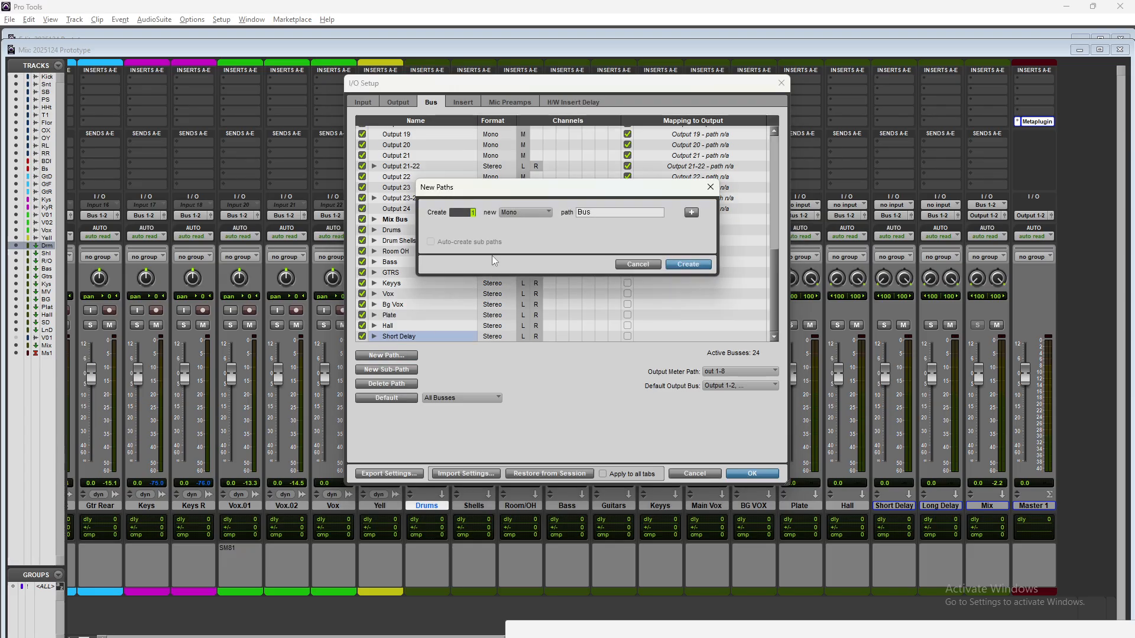
{"action": "left_click", "coordinate": [548, 213]}
{"action": "left_click", "coordinate": [567, 224]}
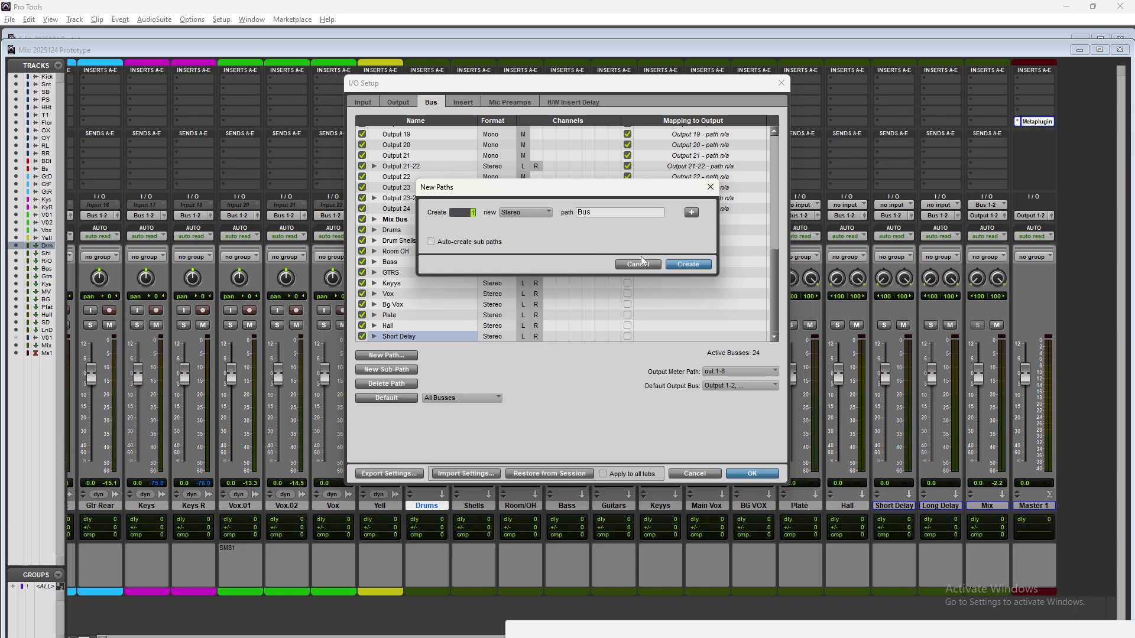
{"action": "left_click", "coordinate": [688, 264]}
{"action": "scroll", "coordinate": [580, 218], "scroll_direction": "down", "scroll_amount": 1}
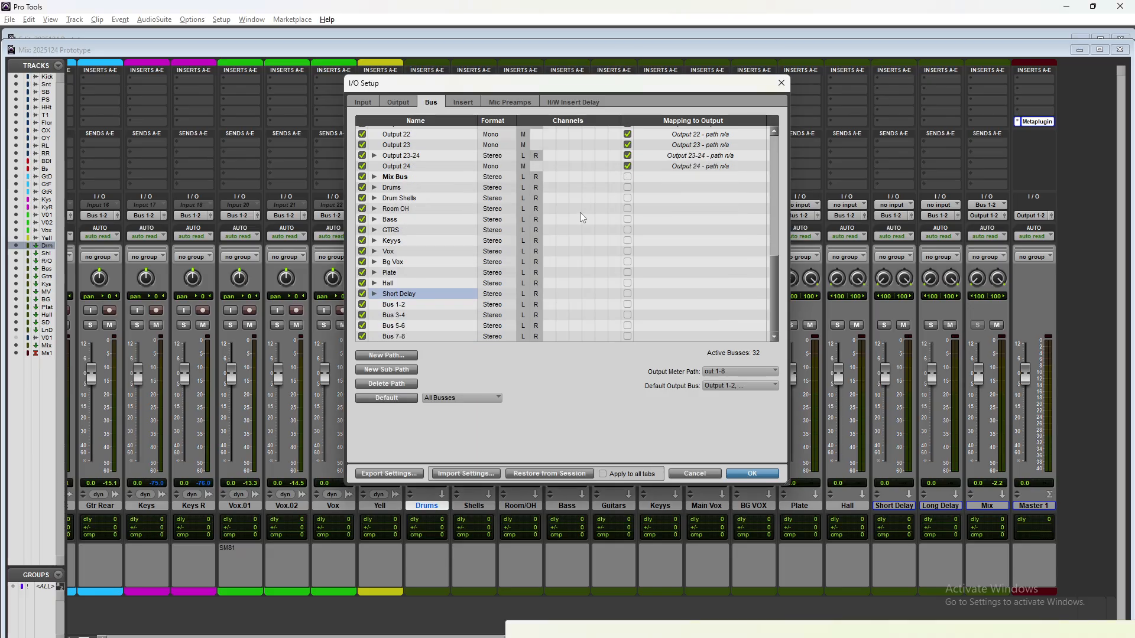
Rename the newly created Bus 1-2 as Long Delay and apply the I/O Setup changes
{"action": "double_click", "coordinate": [396, 304]}
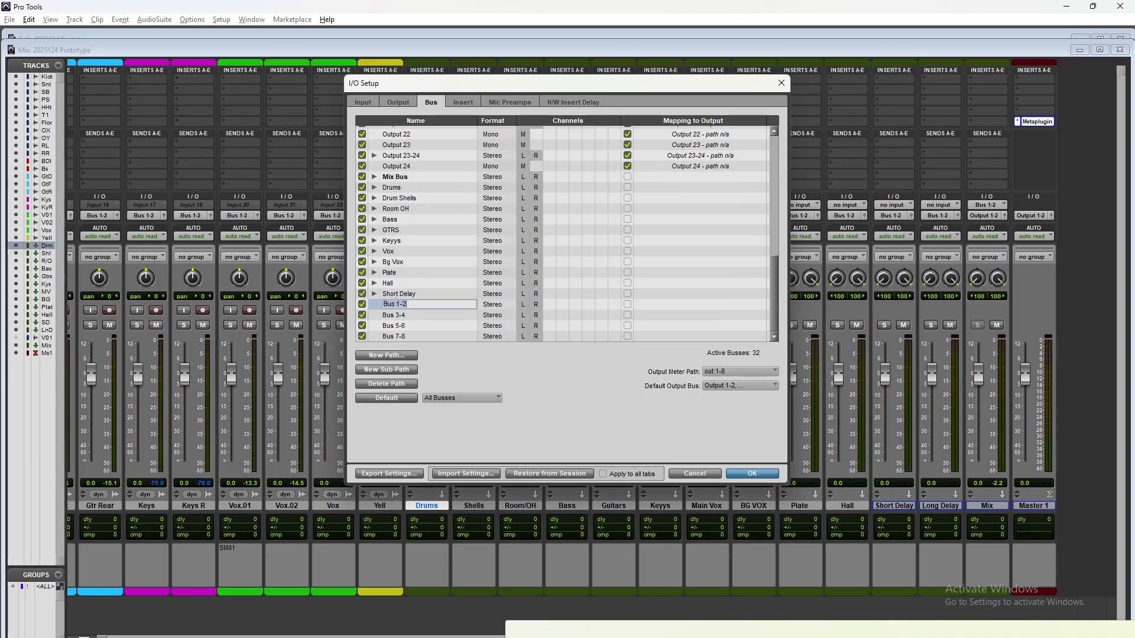
{"action": "type", "text": "Long Delay"}
{"action": "key", "text": "Return"}
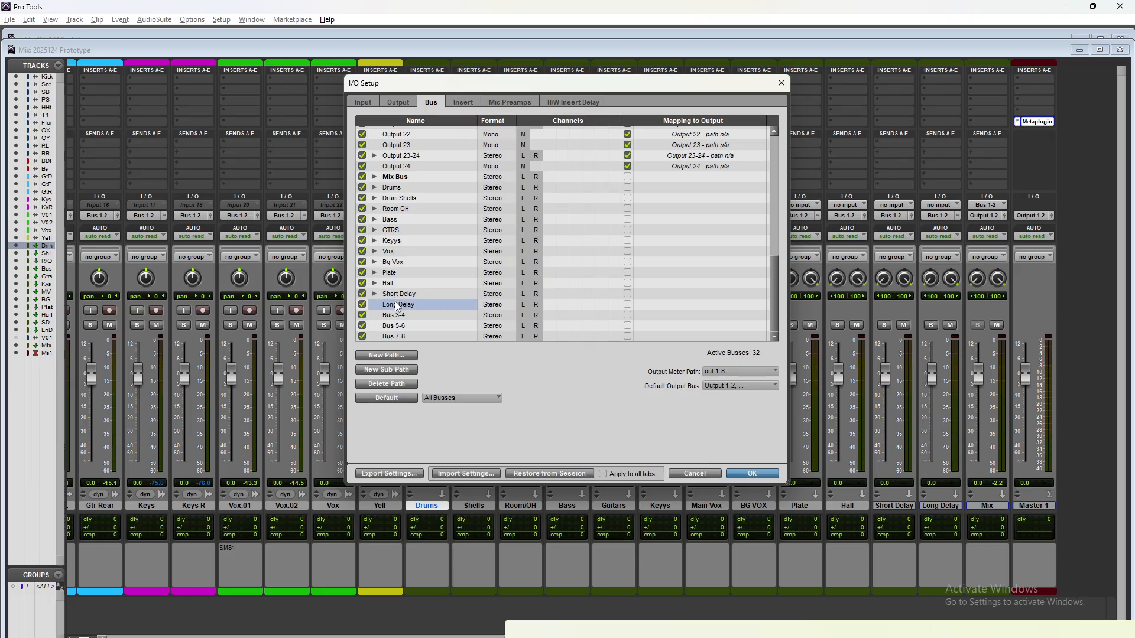
{"action": "left_click", "coordinate": [374, 294]}
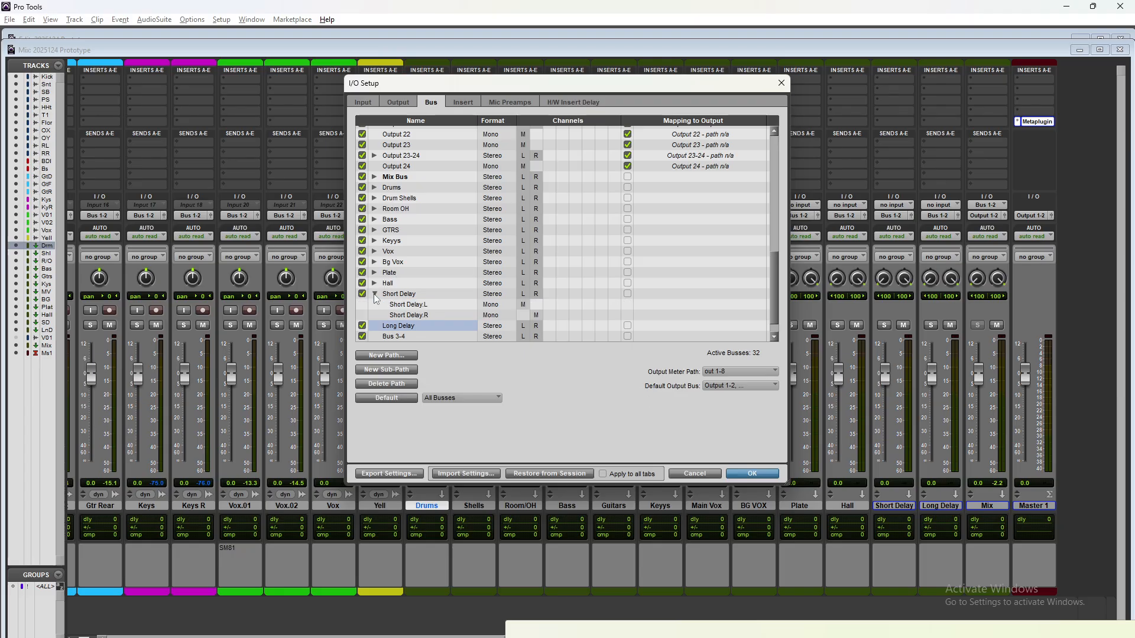
{"action": "left_click", "coordinate": [374, 293]}
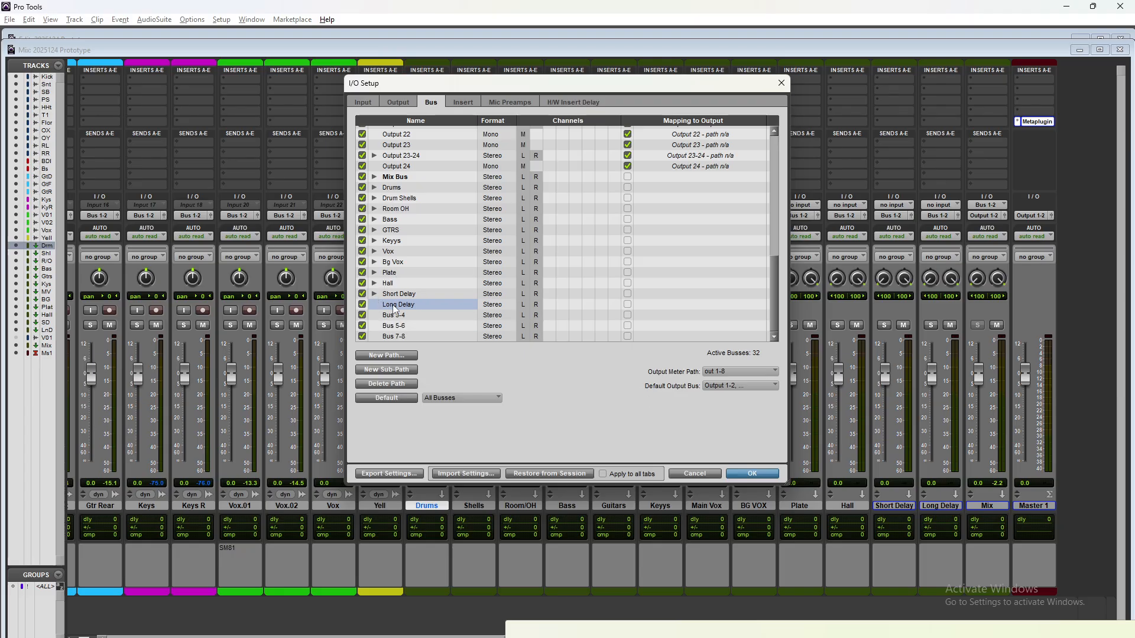
{"action": "left_click", "coordinate": [497, 305]}
{"action": "left_click", "coordinate": [519, 380]}
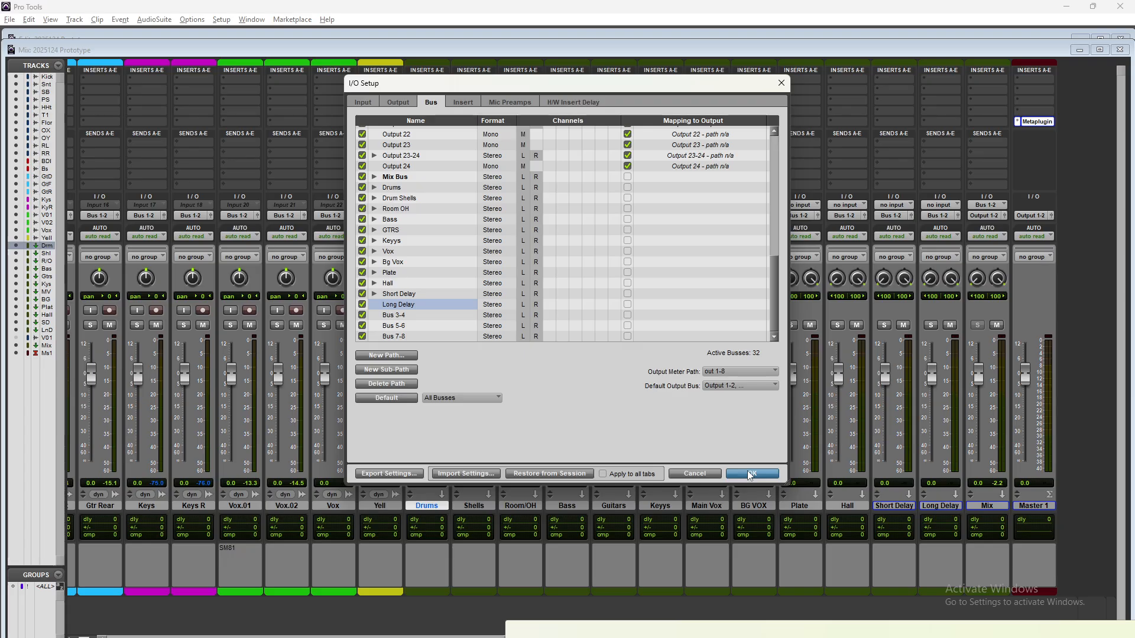
{"action": "left_click", "coordinate": [750, 474]}
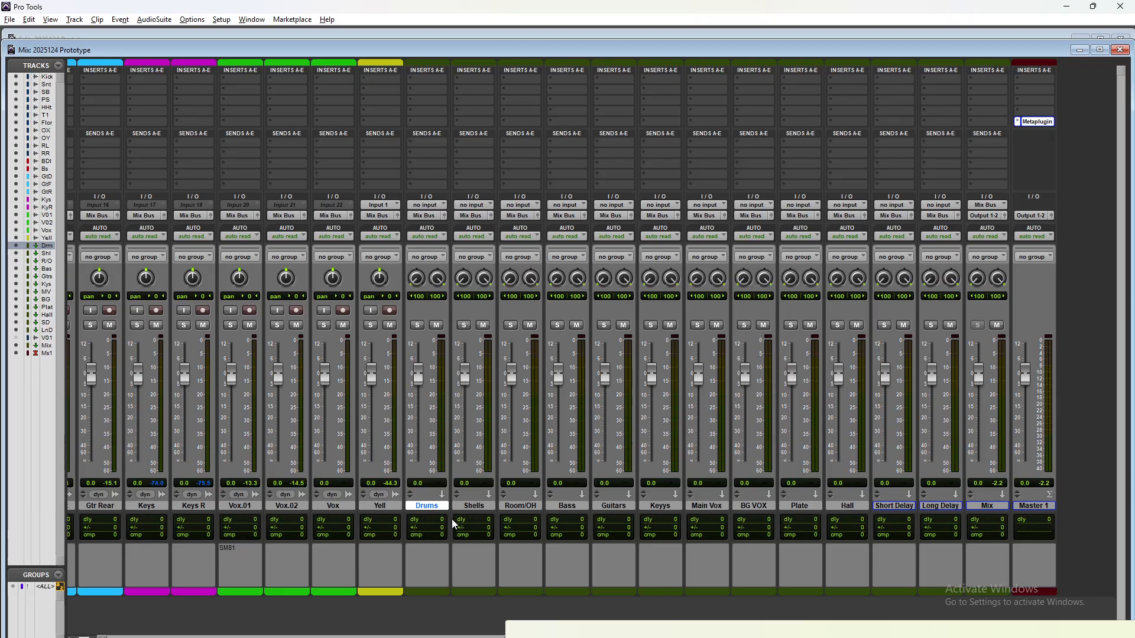
Set the Drums aux track's input to the Drums bus and the Shells track's input to the Drum Shells bus
{"action": "left_click", "coordinate": [431, 204]}
{"action": "mouse_move", "coordinate": [469, 237]}
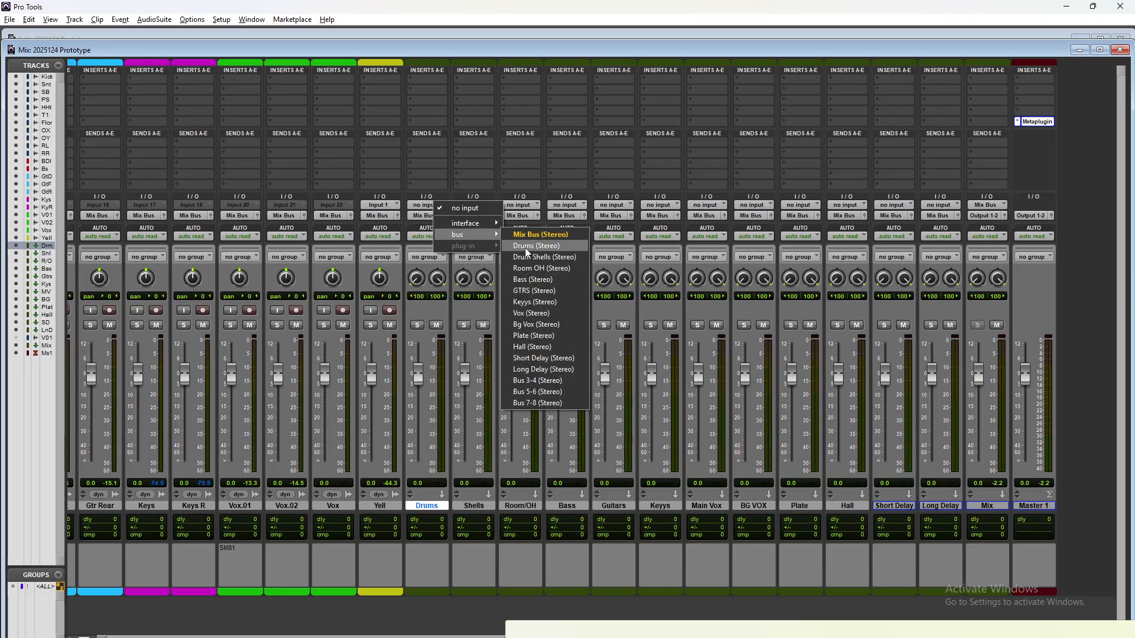
{"action": "left_click", "coordinate": [532, 245]}
{"action": "left_click", "coordinate": [475, 207]}
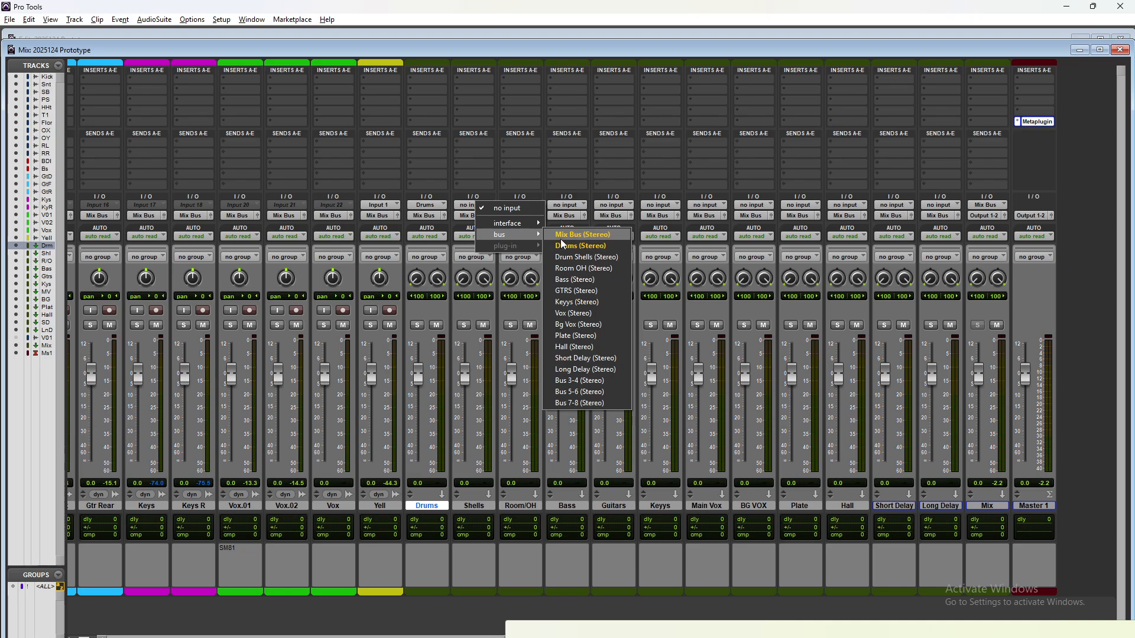
{"action": "left_click", "coordinate": [567, 258]}
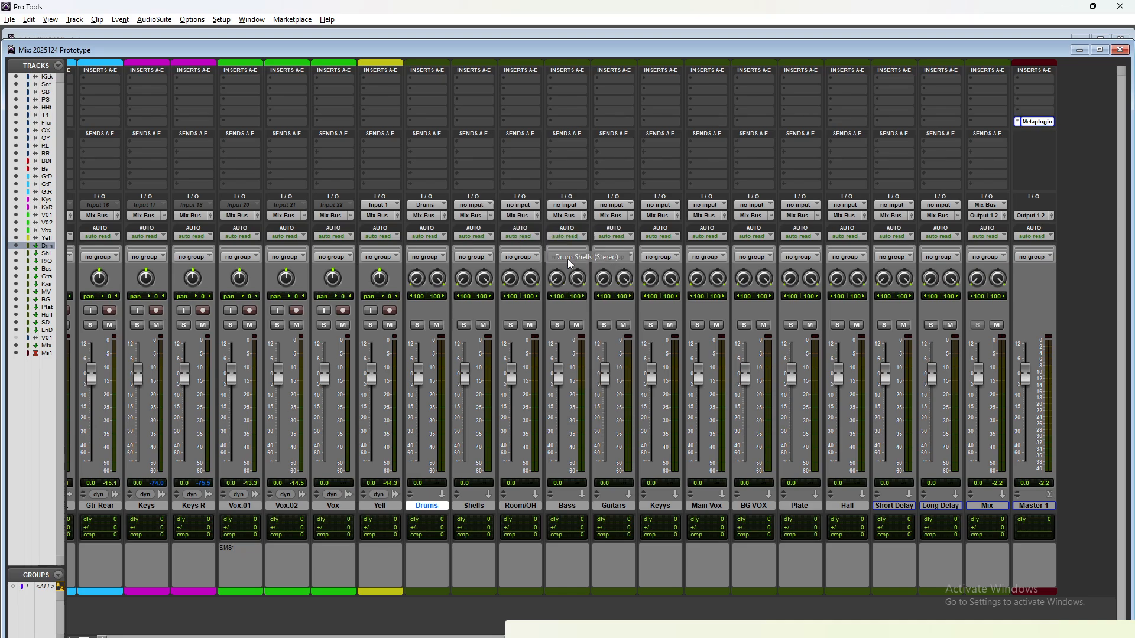
Set the Room/OH aux track's input to the Room OH bus and the Bass aux track's input to the Bass bus
{"action": "left_click", "coordinate": [527, 204]}
{"action": "mouse_move", "coordinate": [556, 231]}
{"action": "left_click", "coordinate": [627, 270]}
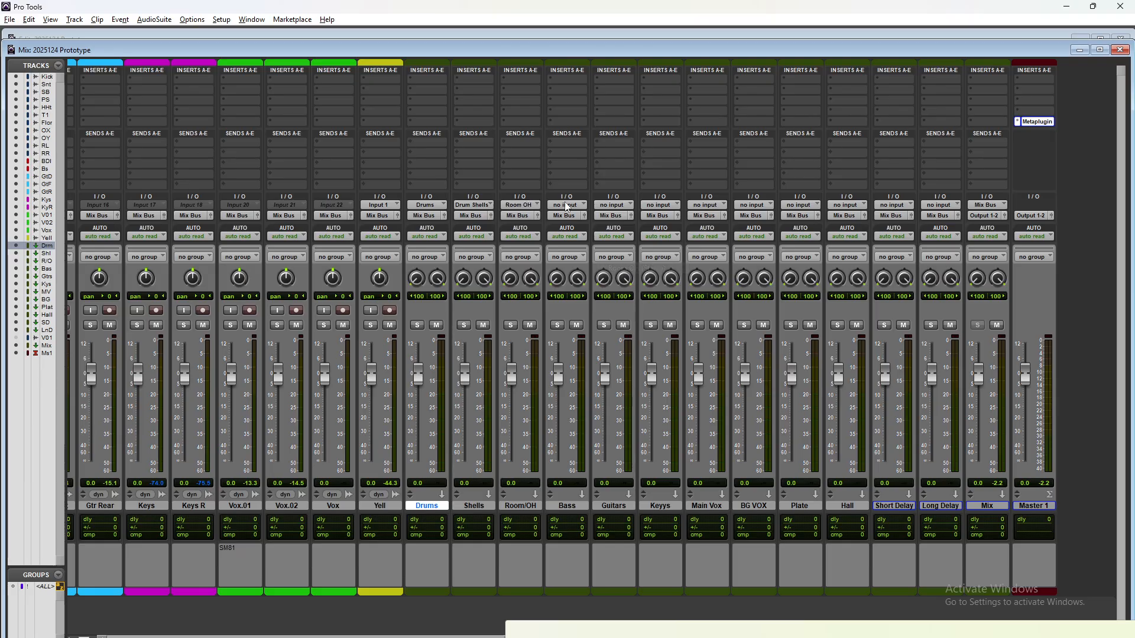
{"action": "left_click", "coordinate": [567, 205]}
{"action": "mouse_move", "coordinate": [598, 236]}
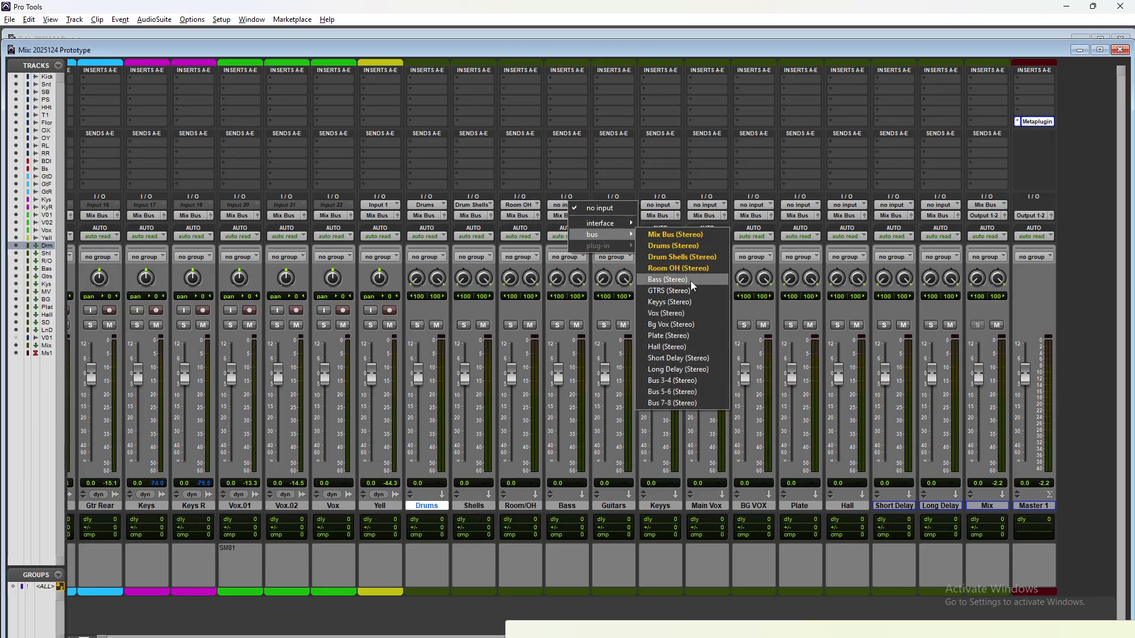
{"action": "left_click", "coordinate": [692, 283]}
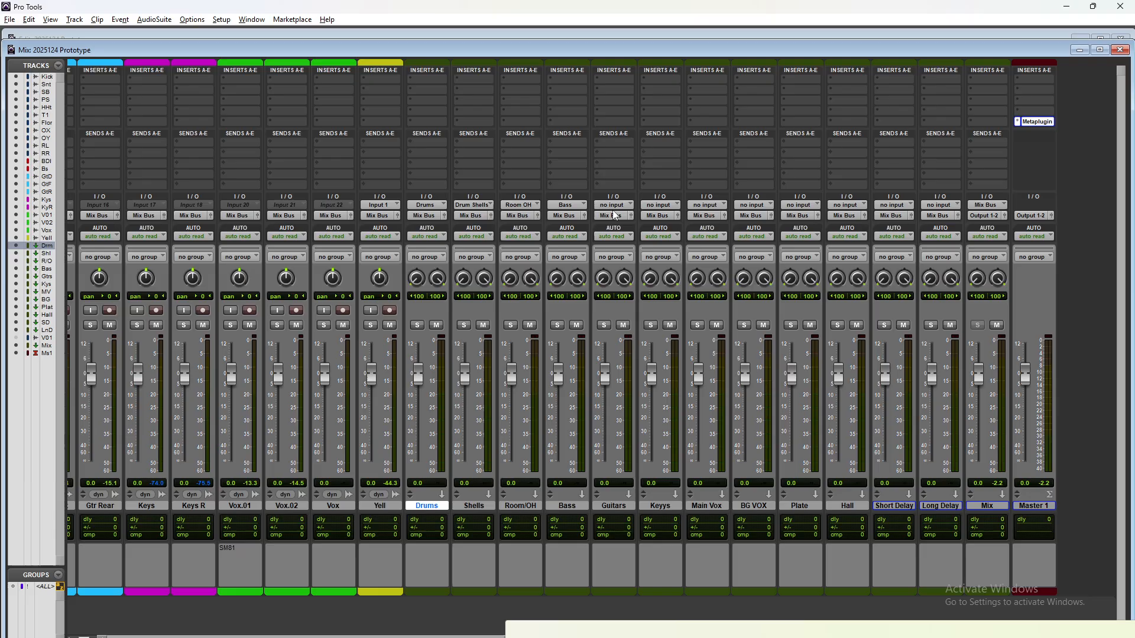
Set the Guitars aux track's input to the GTRS bus and the Keyys aux track's input to the Keyys bus
{"action": "left_click", "coordinate": [613, 205]}
{"action": "mouse_move", "coordinate": [638, 236]}
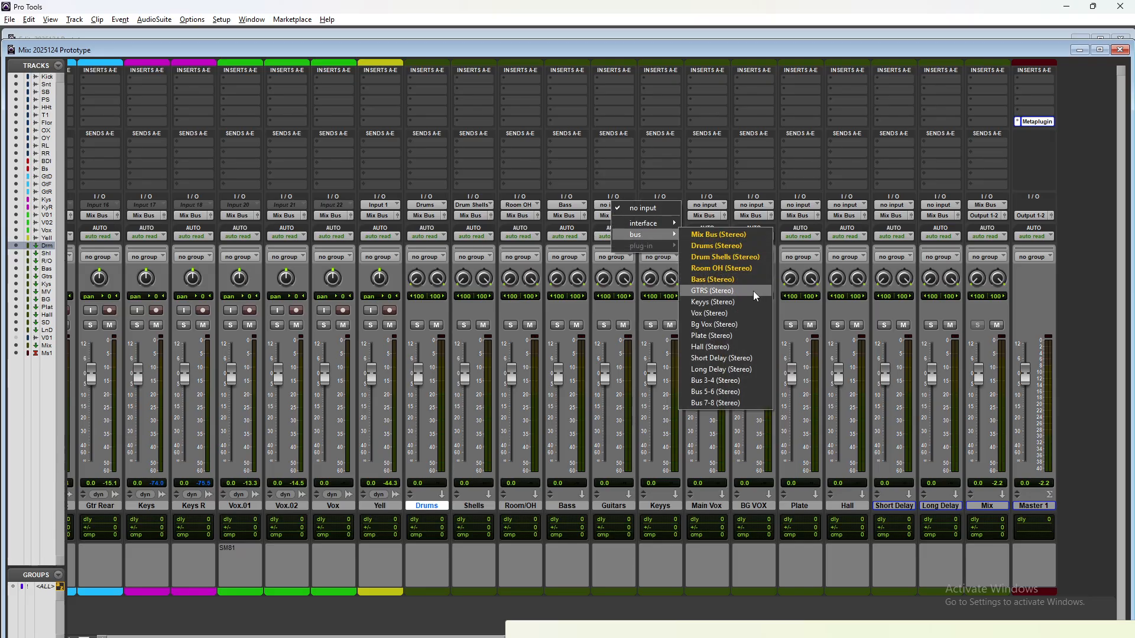
{"action": "left_click", "coordinate": [753, 291]}
{"action": "left_click", "coordinate": [671, 205]}
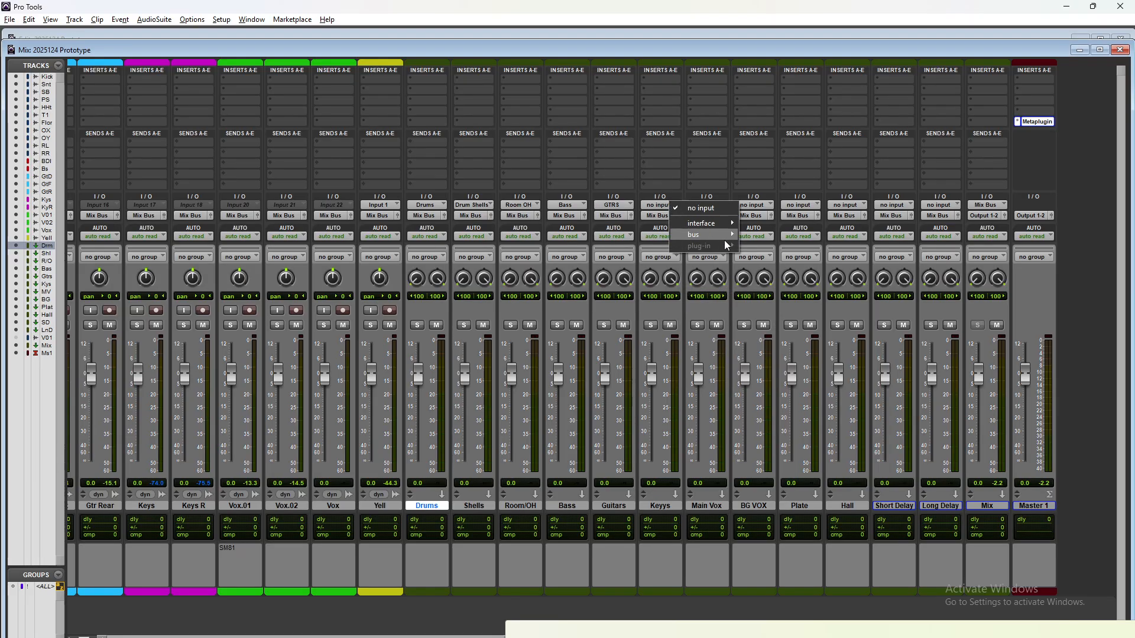
{"action": "mouse_move", "coordinate": [724, 235]}
{"action": "left_click", "coordinate": [802, 301]}
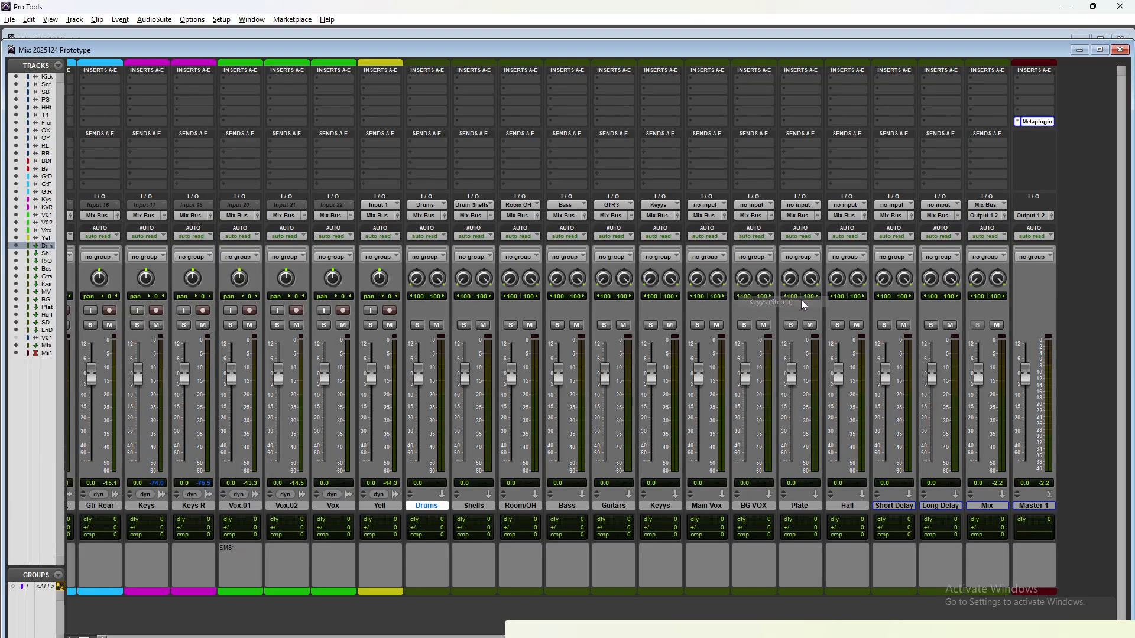
Set the Main Vox aux track's input to the Vox bus and the BG VOX track's input to the Bg Vox bus
{"action": "left_click", "coordinate": [721, 204]}
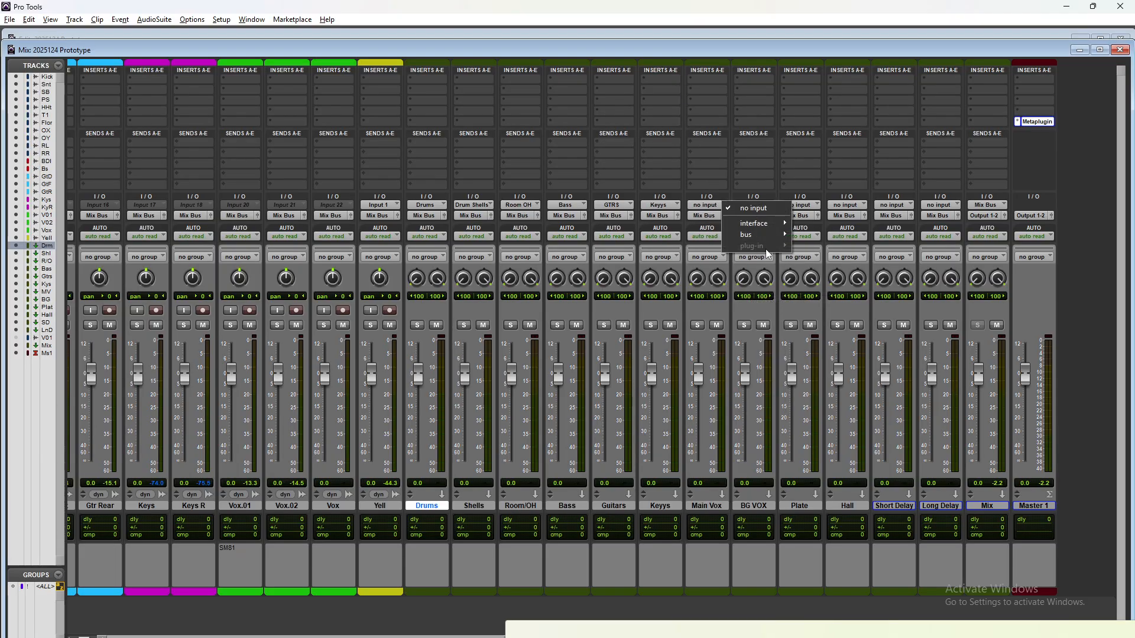
{"action": "mouse_move", "coordinate": [765, 235]}
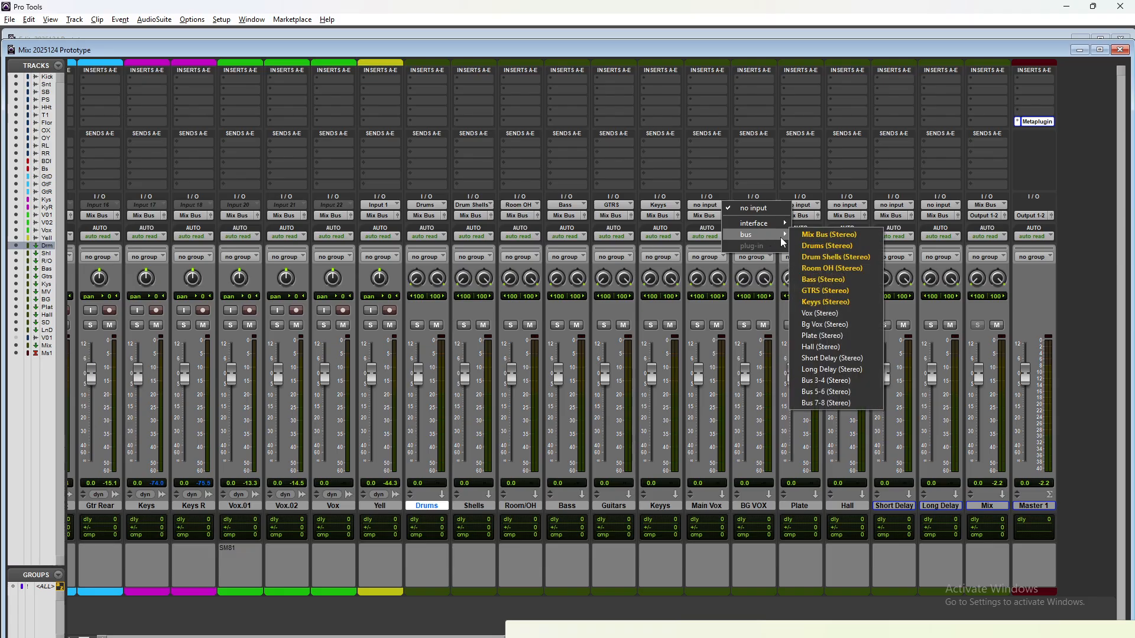
{"action": "left_click", "coordinate": [878, 311]}
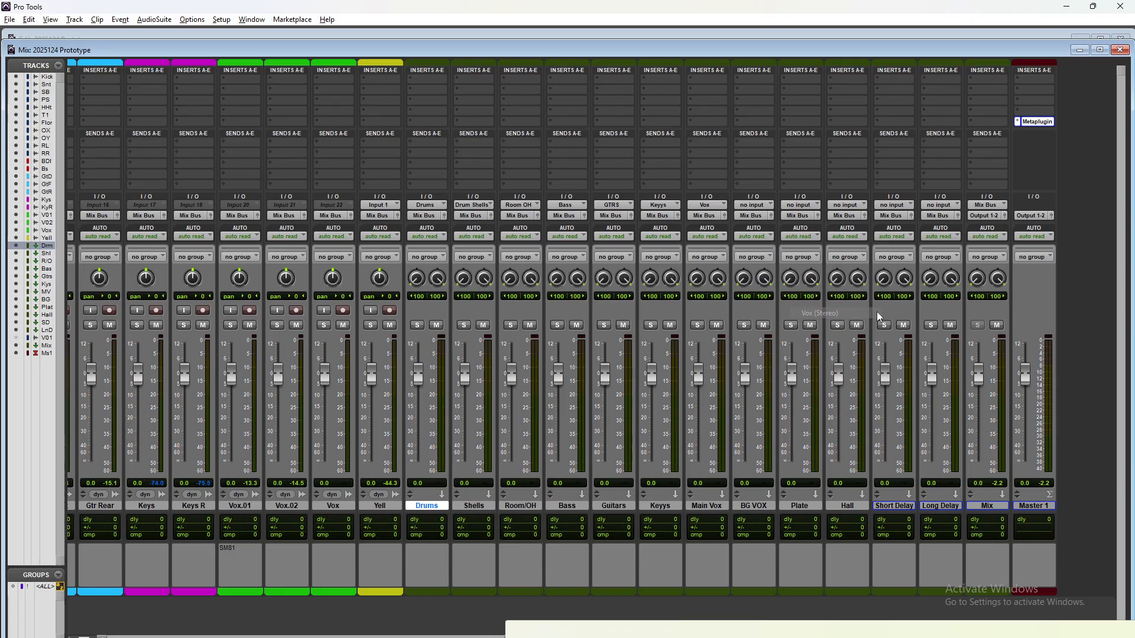
{"action": "left_click", "coordinate": [761, 206]}
{"action": "mouse_move", "coordinate": [778, 239]}
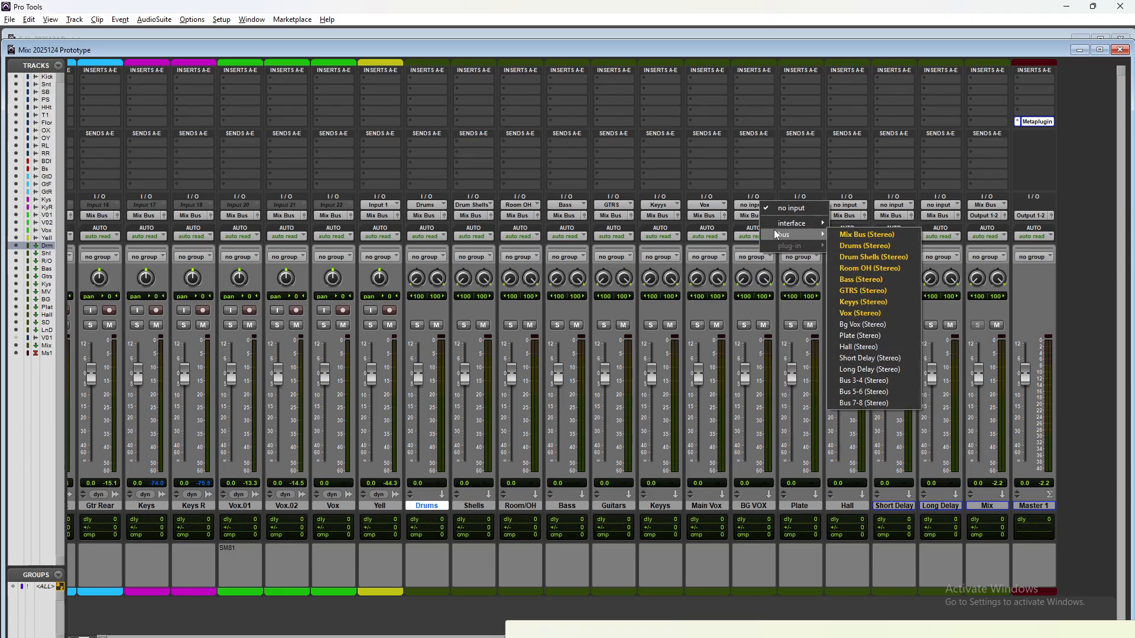
{"action": "left_click", "coordinate": [863, 323]}
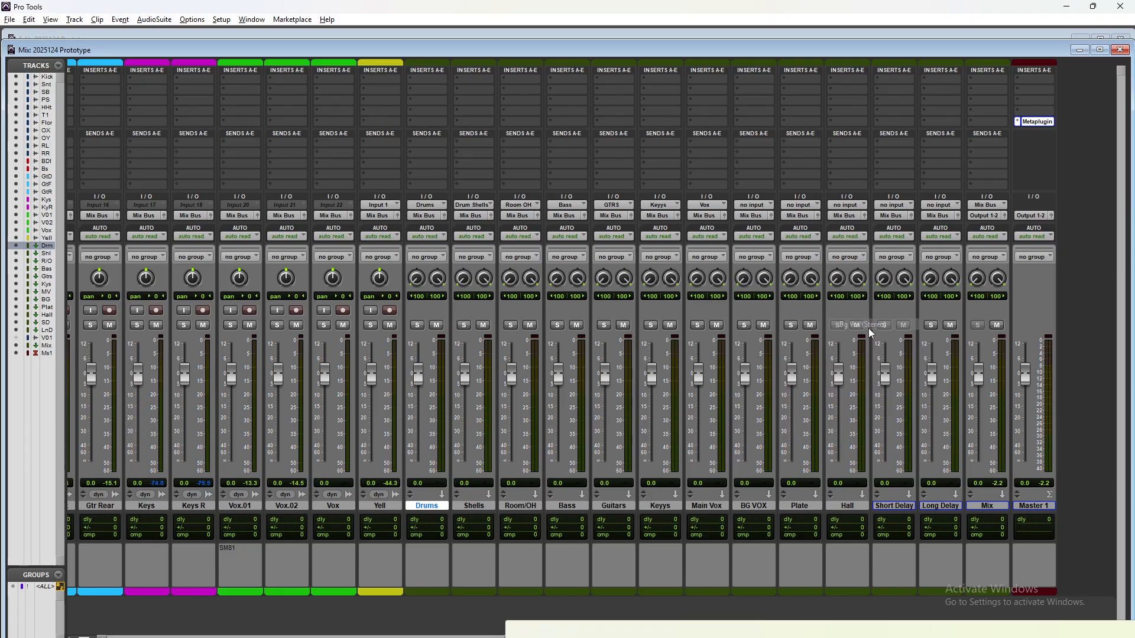
Set the Plate aux track's input to the Plate bus and the Hall aux track's input to the Hall bus
{"action": "left_click", "coordinate": [797, 205]}
{"action": "mouse_move", "coordinate": [835, 235]}
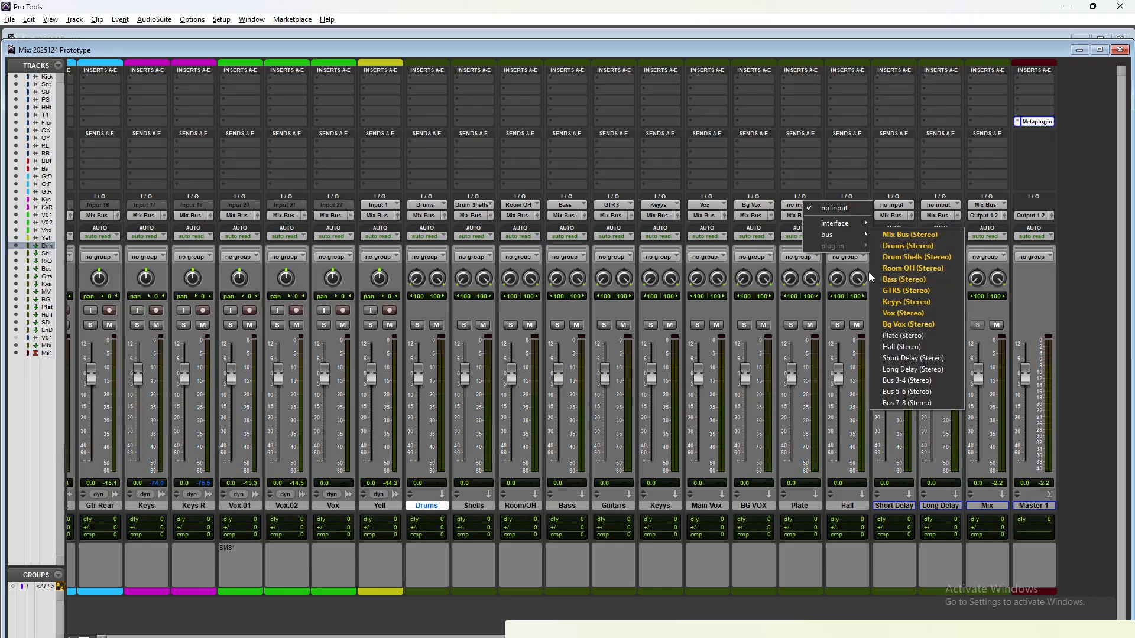
{"action": "left_click", "coordinate": [916, 330]}
{"action": "left_click", "coordinate": [846, 206]}
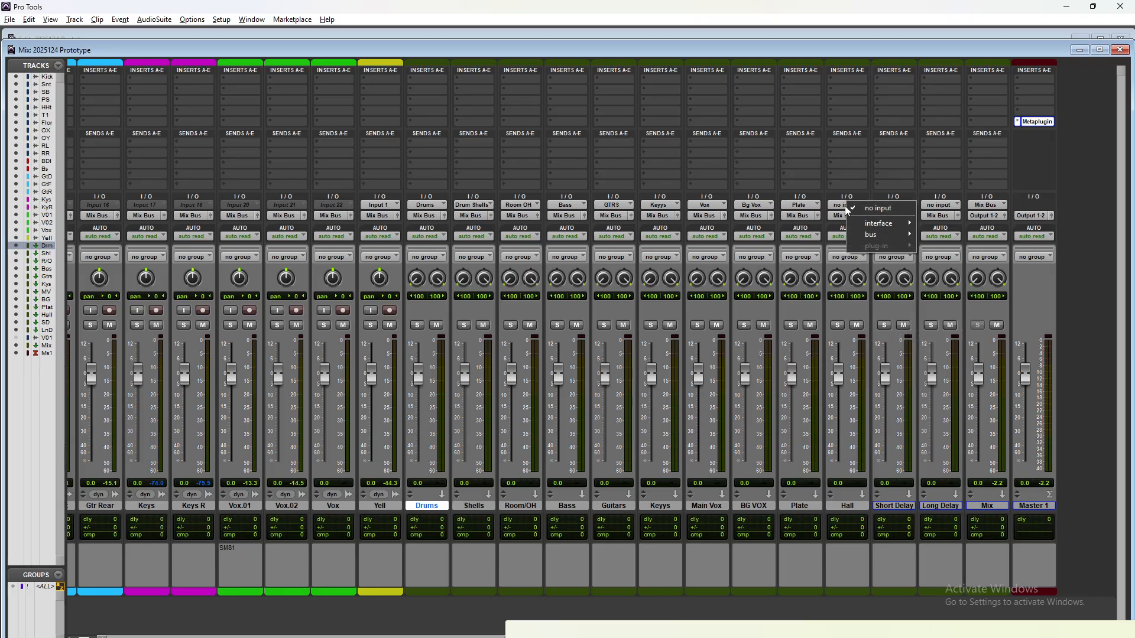
{"action": "mouse_move", "coordinate": [887, 233]}
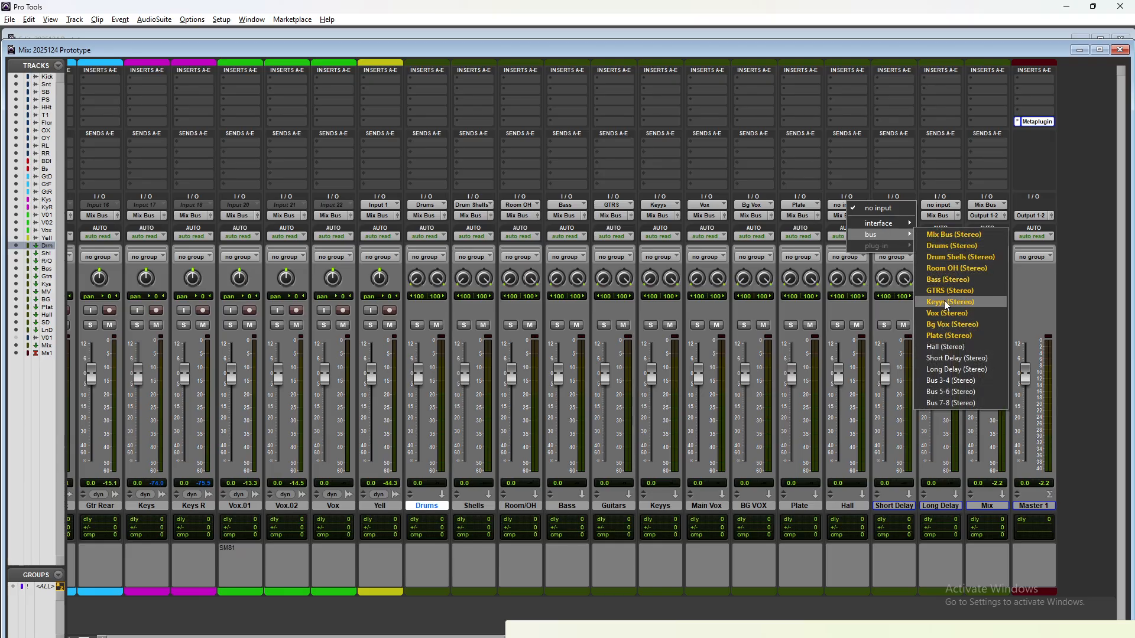
{"action": "left_click", "coordinate": [952, 346]}
Set the Short Delay aux track's input to the Short Delay bus and the Long Delay track's input to the Long Delay bus
{"action": "left_click", "coordinate": [892, 205]}
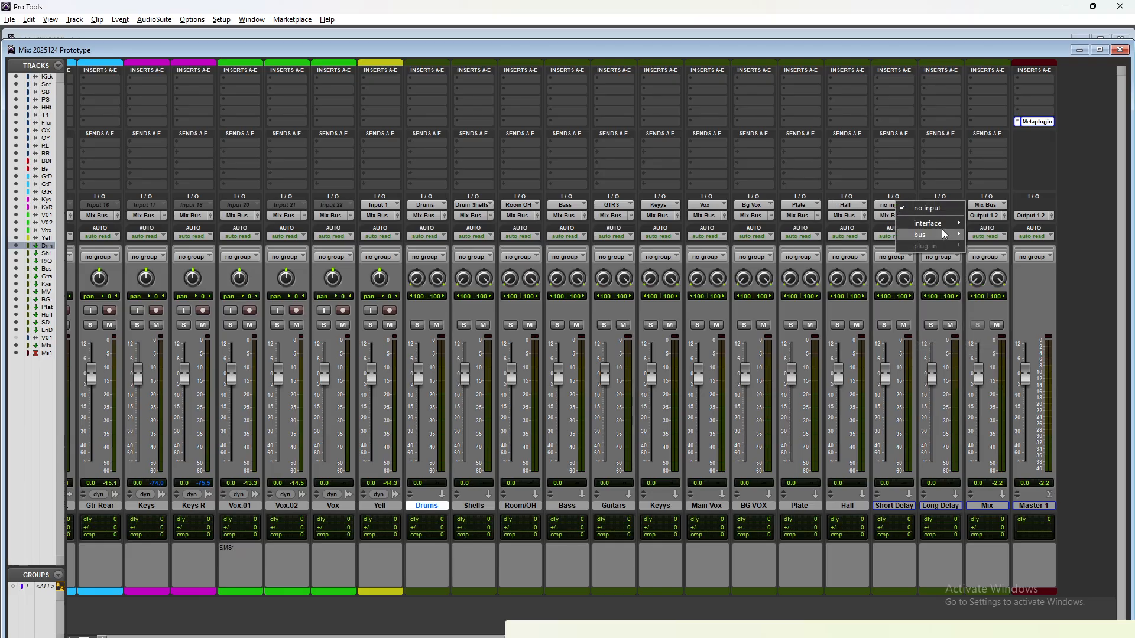
{"action": "mouse_move", "coordinate": [929, 234]}
{"action": "left_click", "coordinate": [1004, 358]}
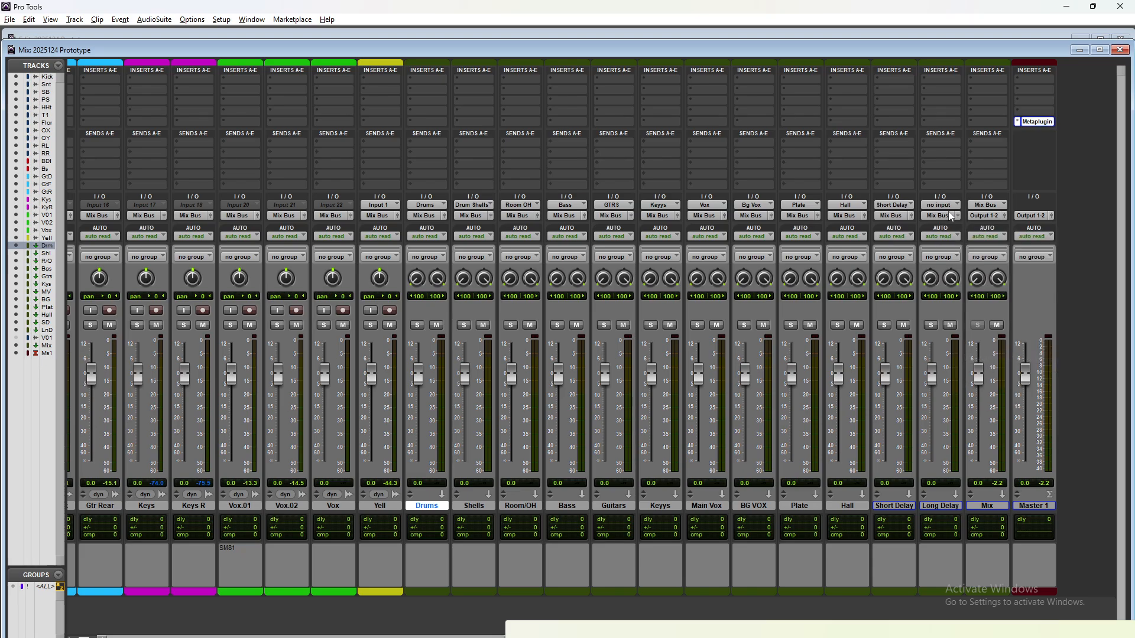
{"action": "left_click", "coordinate": [944, 204]}
{"action": "mouse_move", "coordinate": [973, 236]}
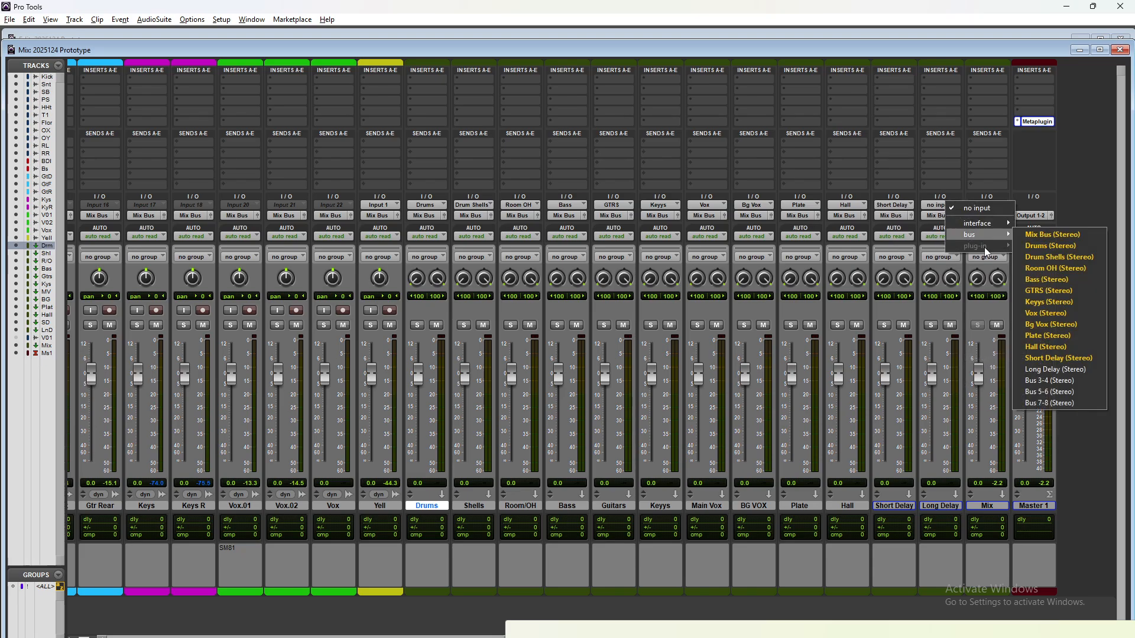
{"action": "left_click", "coordinate": [1019, 368]}
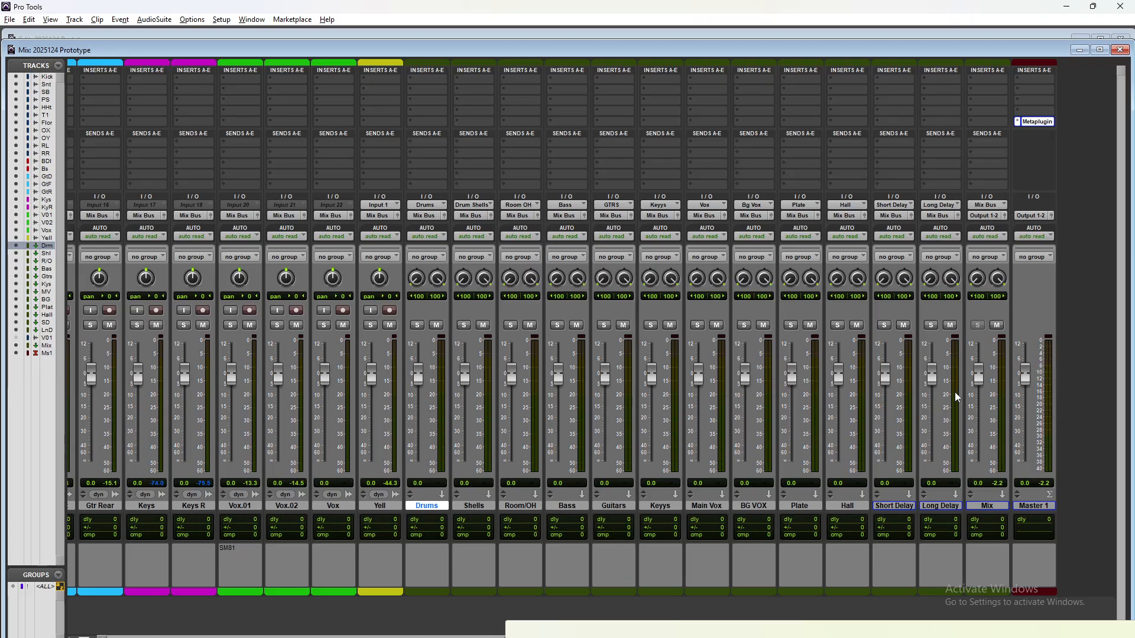
{"action": "scroll", "coordinate": [256, 339], "scroll_direction": "left", "scroll_amount": 1}
{"action": "scroll", "coordinate": [256, 340], "scroll_direction": "right", "scroll_amount": 1}
Rename the stereo bus Bus 3-4 as Parallel Comp in the I/O setup
{"action": "left_click", "coordinate": [222, 20]}
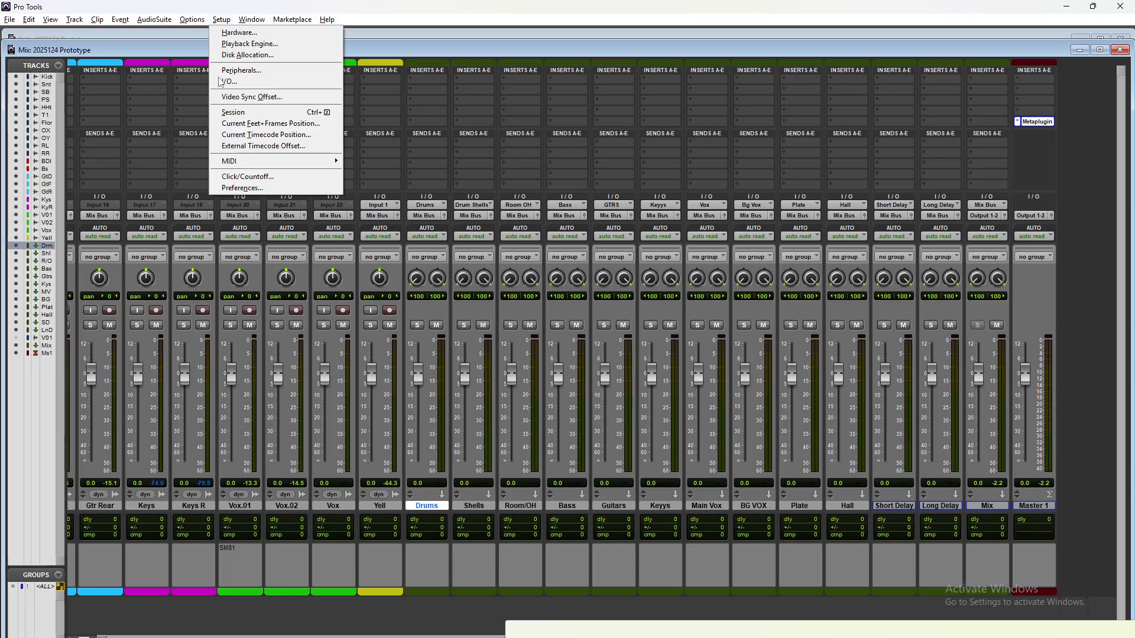
{"action": "left_click", "coordinate": [227, 83]}
{"action": "scroll", "coordinate": [423, 282], "scroll_direction": "down", "scroll_amount": 10}
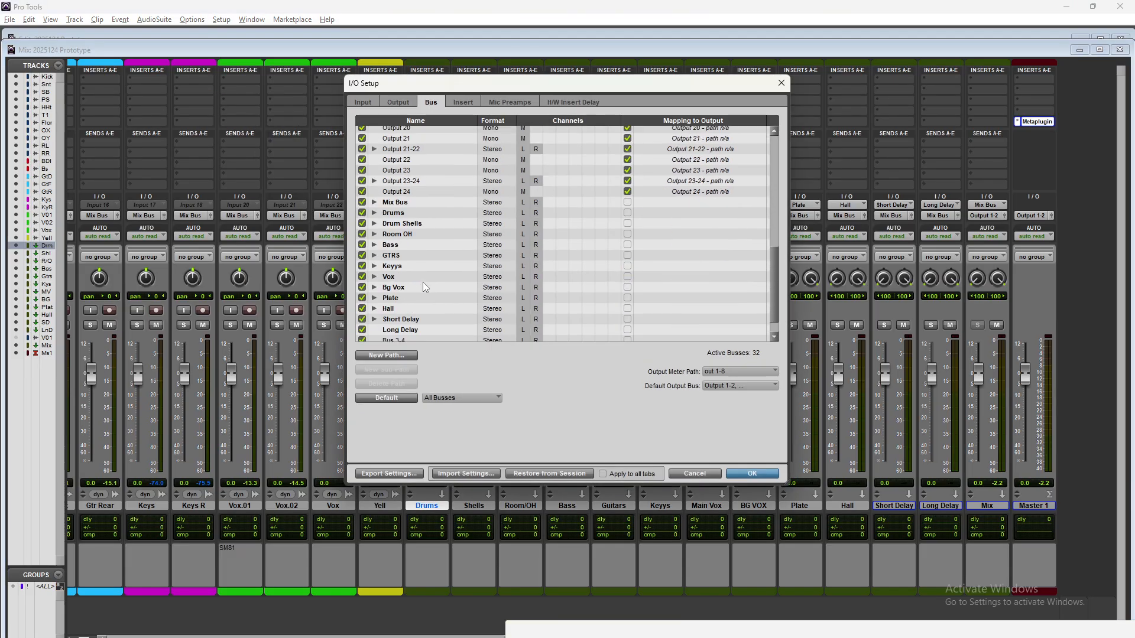
{"action": "double_click", "coordinate": [407, 314]}
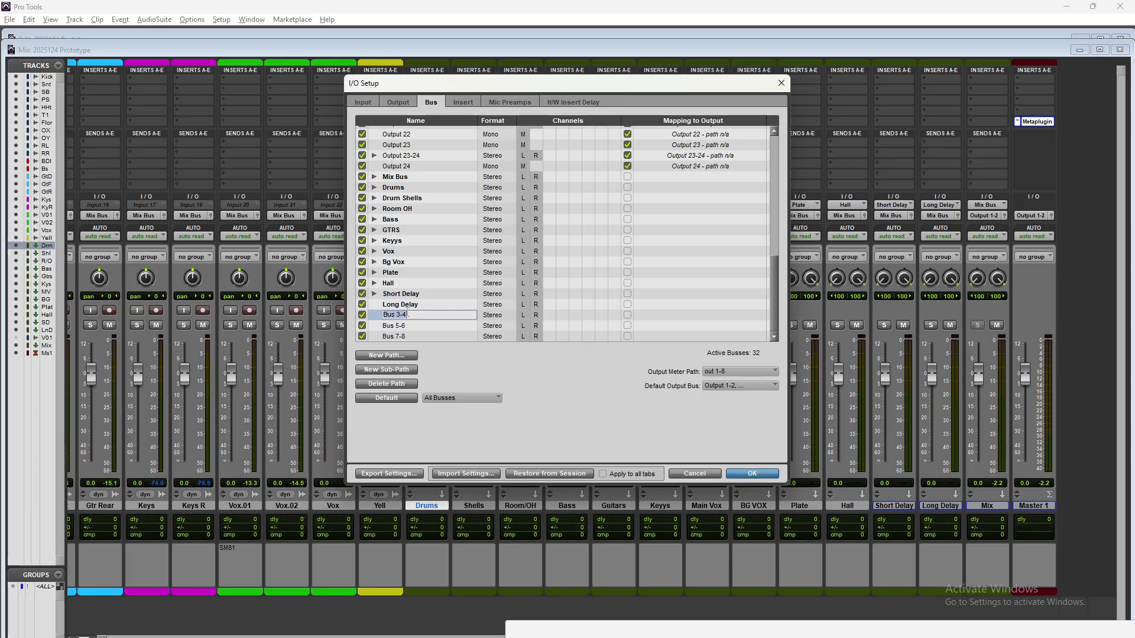
{"action": "type", "text": "Parallel Comp"}
{"action": "key", "text": "Return"}
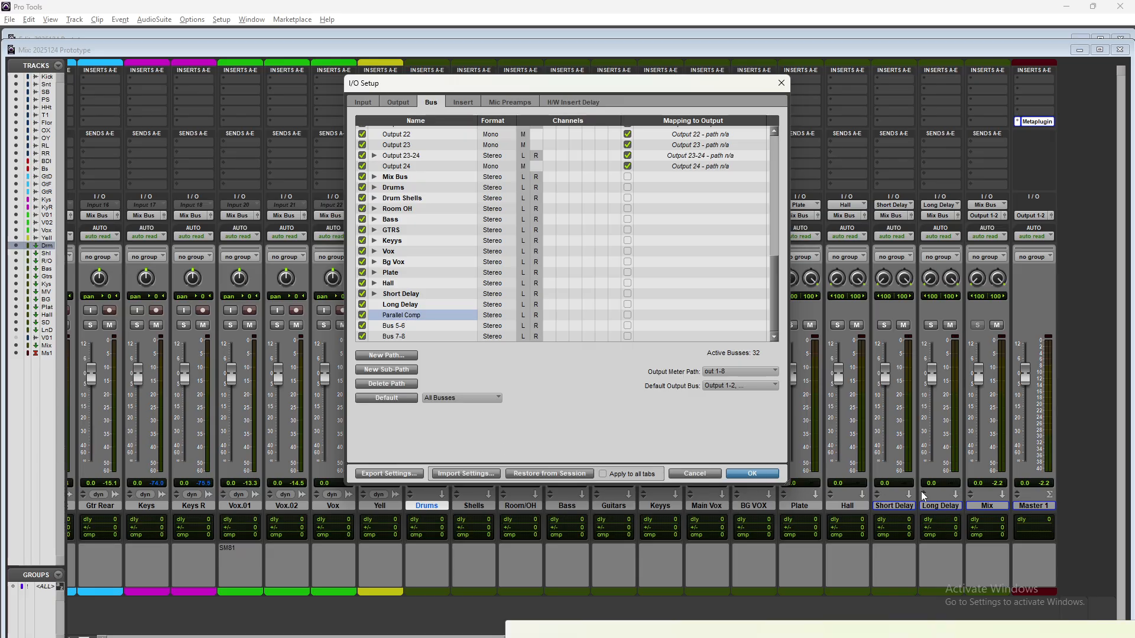
{"action": "key", "text": "Return"}
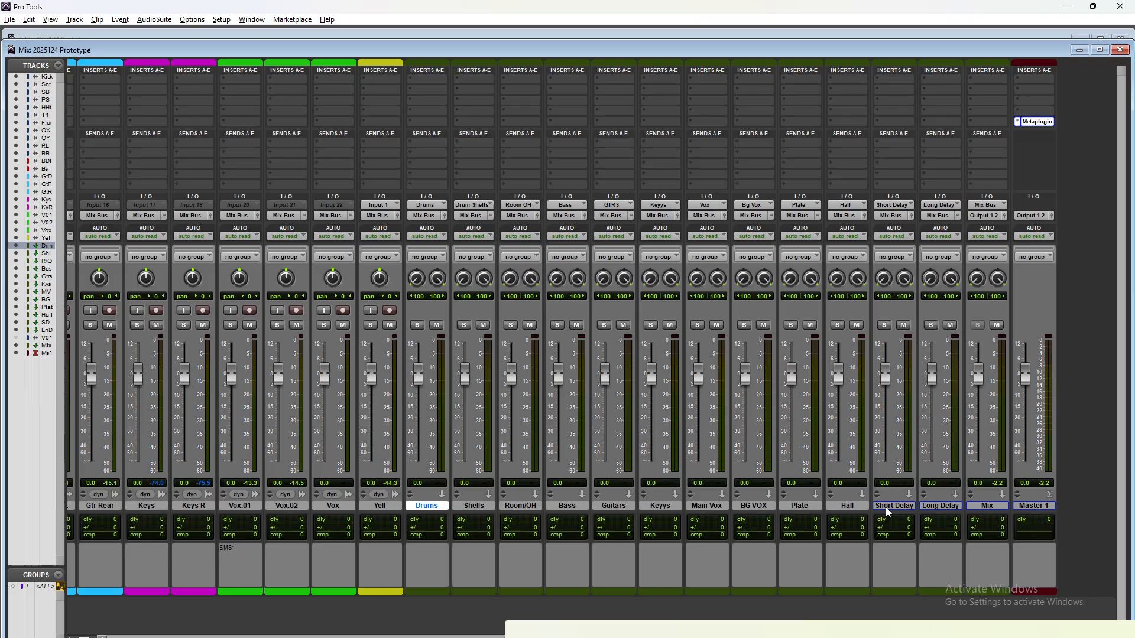
Create one new stereo Aux Input track directly after the Long Delay track
{"action": "right_click", "coordinate": [940, 506]}
{"action": "left_click", "coordinate": [945, 451]}
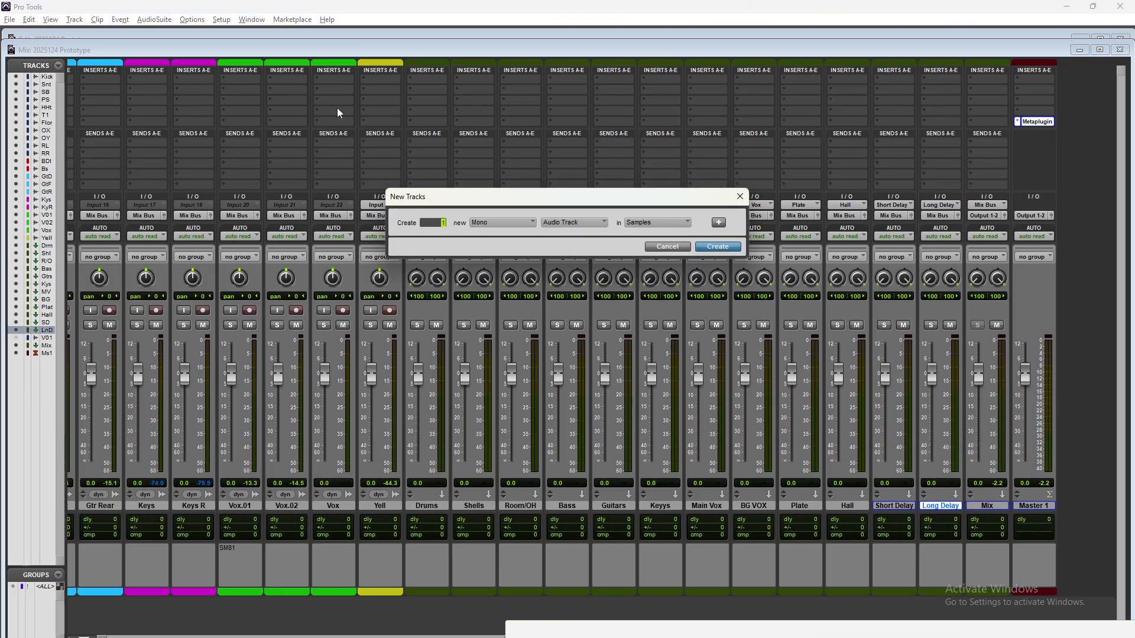
{"action": "left_click", "coordinate": [497, 224]}
{"action": "left_click", "coordinate": [498, 236]}
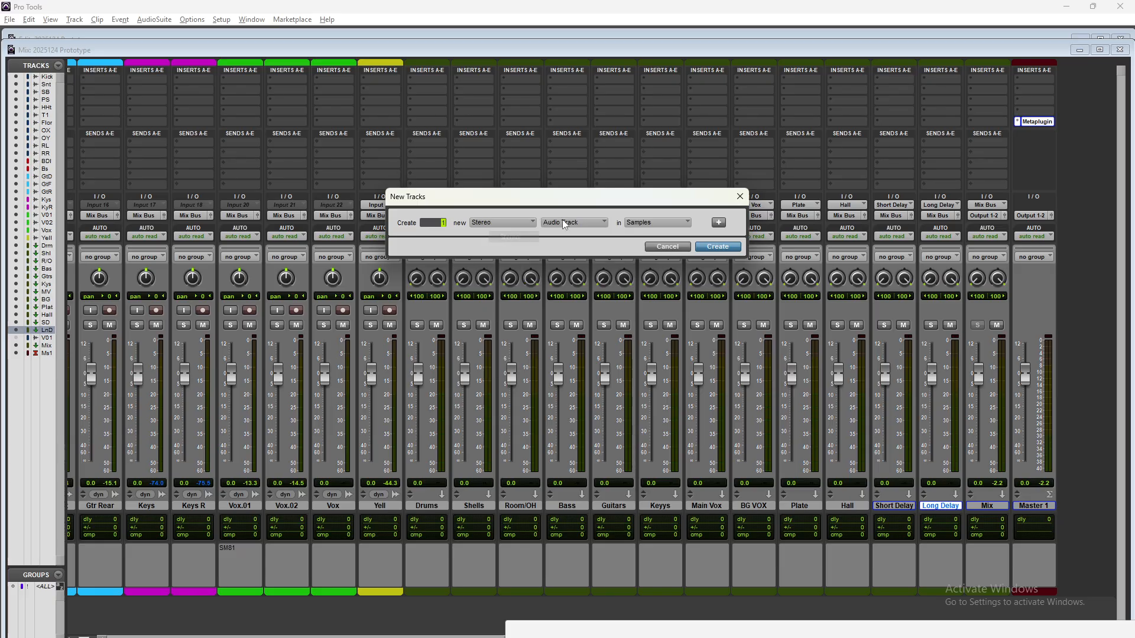
{"action": "left_click", "coordinate": [562, 222]}
{"action": "left_click", "coordinate": [599, 234]}
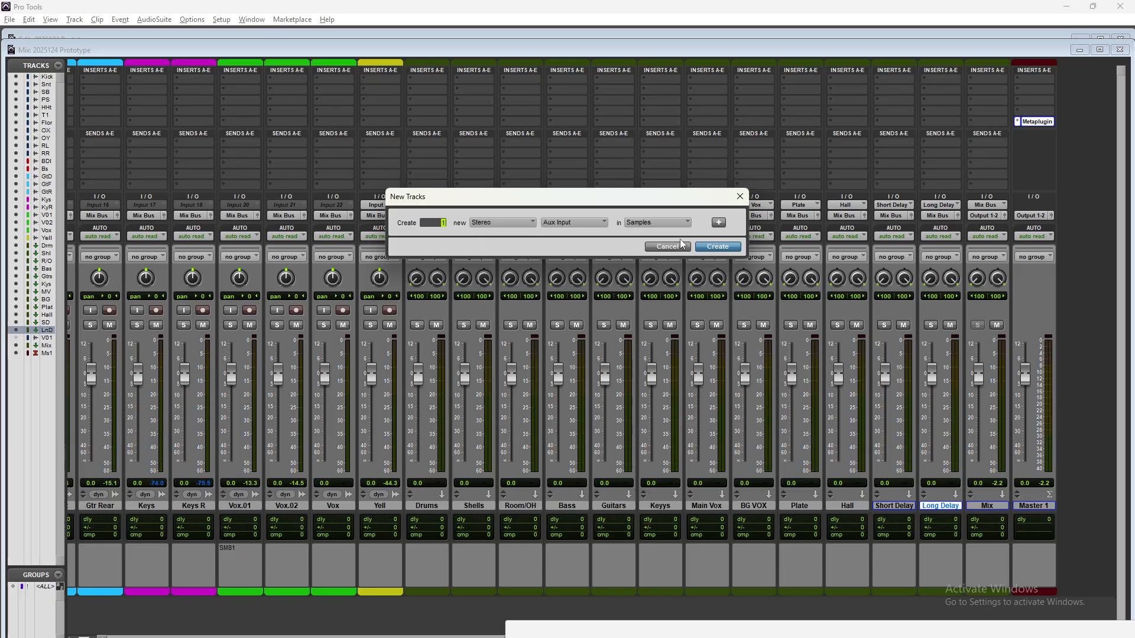
{"action": "left_click", "coordinate": [715, 247]}
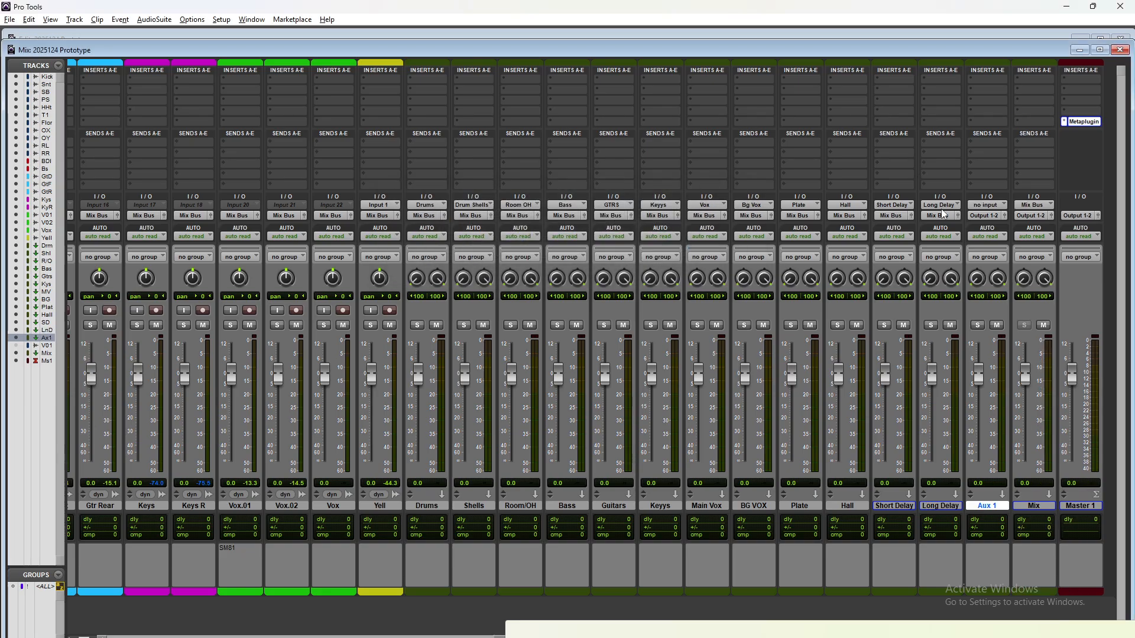
Set both the input and the output of the new Aux 1 track to the Parallel Comp stereo bus
{"action": "left_click", "coordinate": [983, 205]}
{"action": "mouse_move", "coordinate": [1007, 234]}
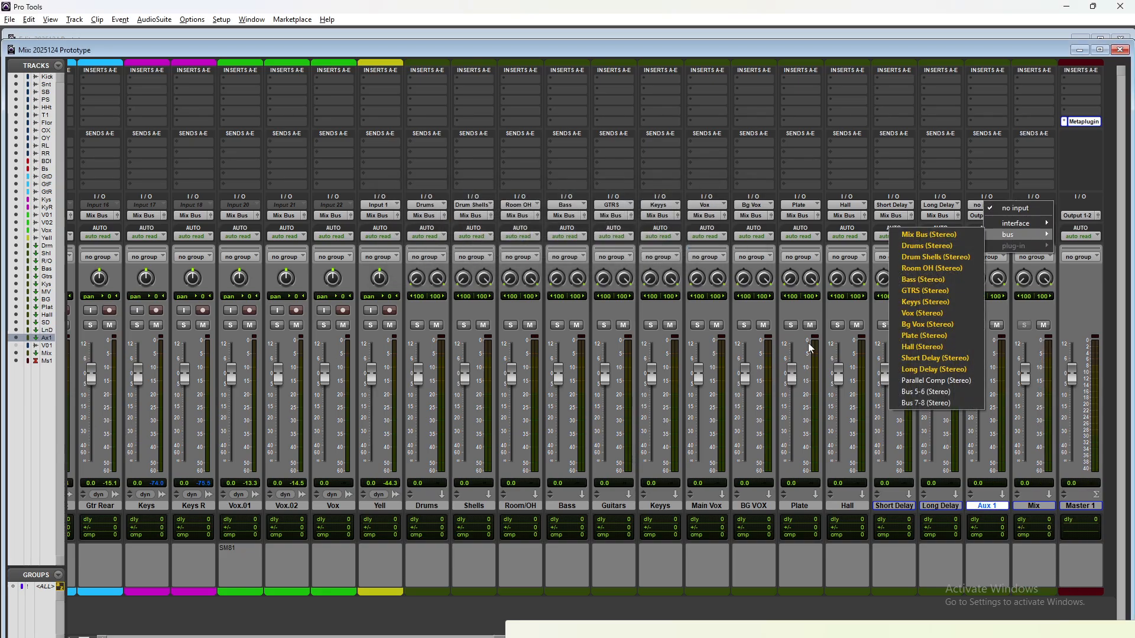
{"action": "left_click", "coordinate": [911, 381]}
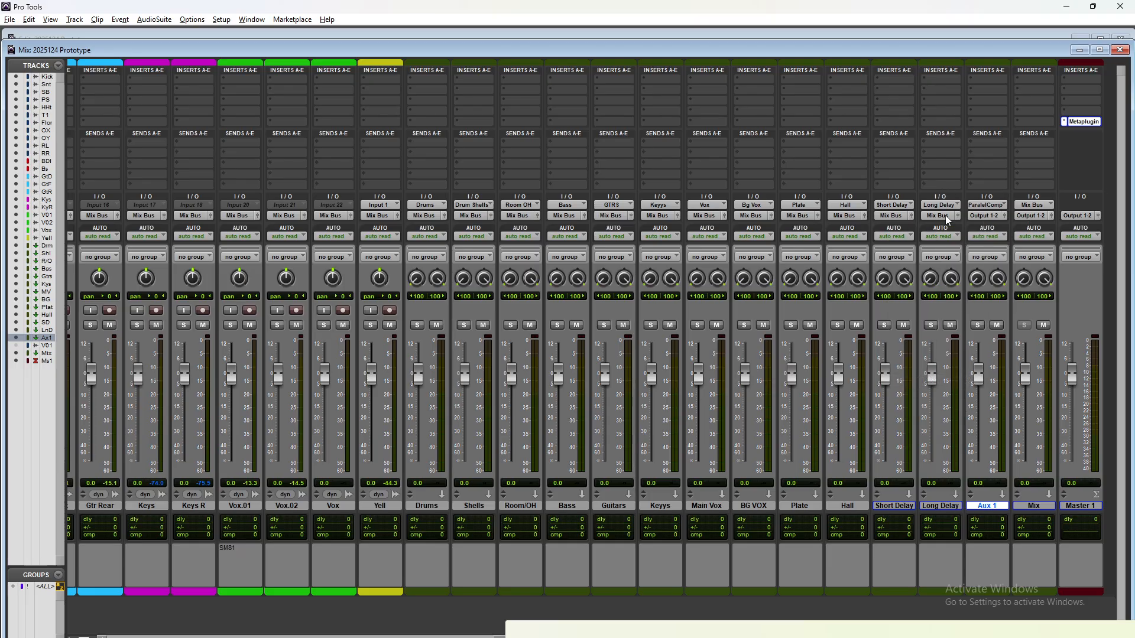
{"action": "left_click", "coordinate": [984, 215]}
{"action": "mouse_move", "coordinate": [1002, 246]}
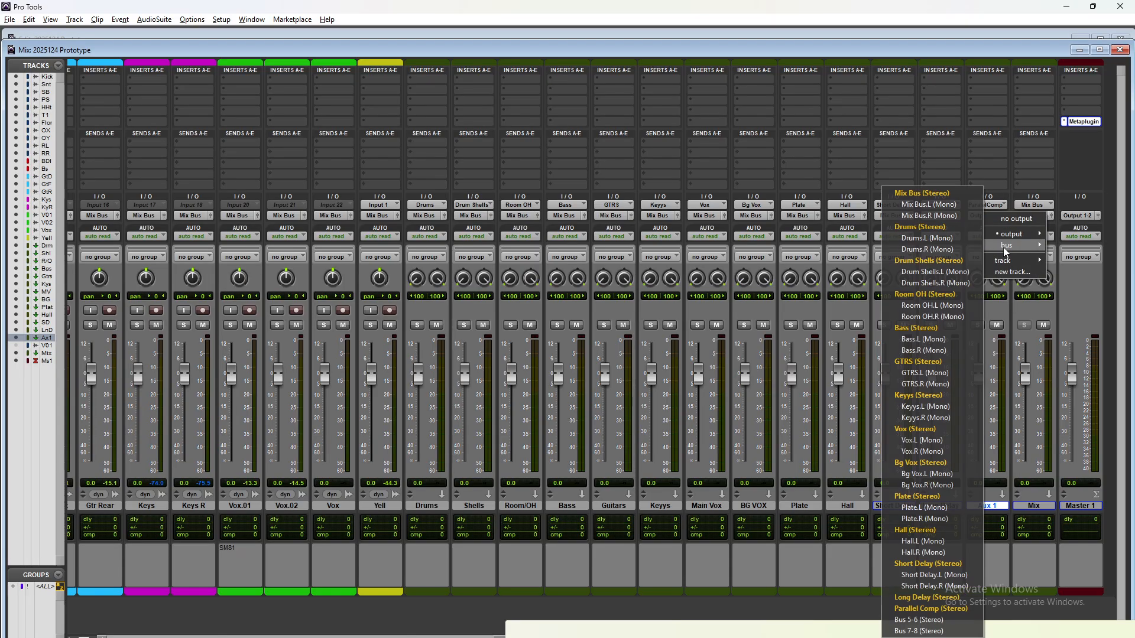
{"action": "left_click", "coordinate": [957, 609]}
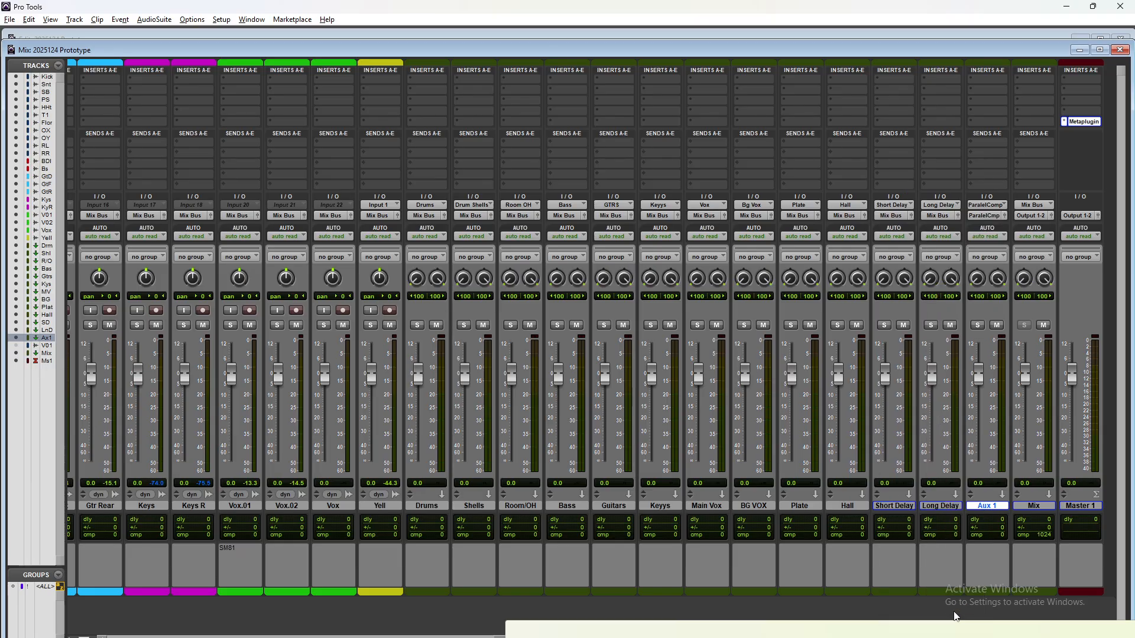
Move the Shells aux track to directly after the Floor track
{"action": "scroll", "coordinate": [751, 480], "scroll_direction": "left", "scroll_amount": 10}
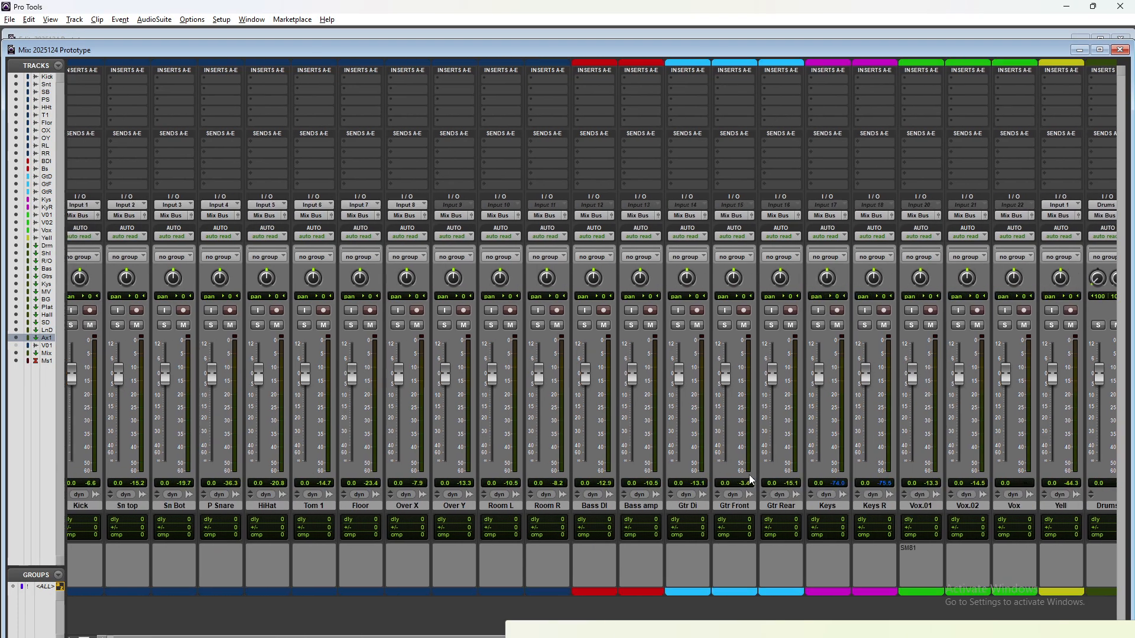
{"action": "scroll", "coordinate": [751, 480], "scroll_direction": "left", "scroll_amount": 1}
{"action": "scroll", "coordinate": [751, 480], "scroll_direction": "right", "scroll_amount": 7}
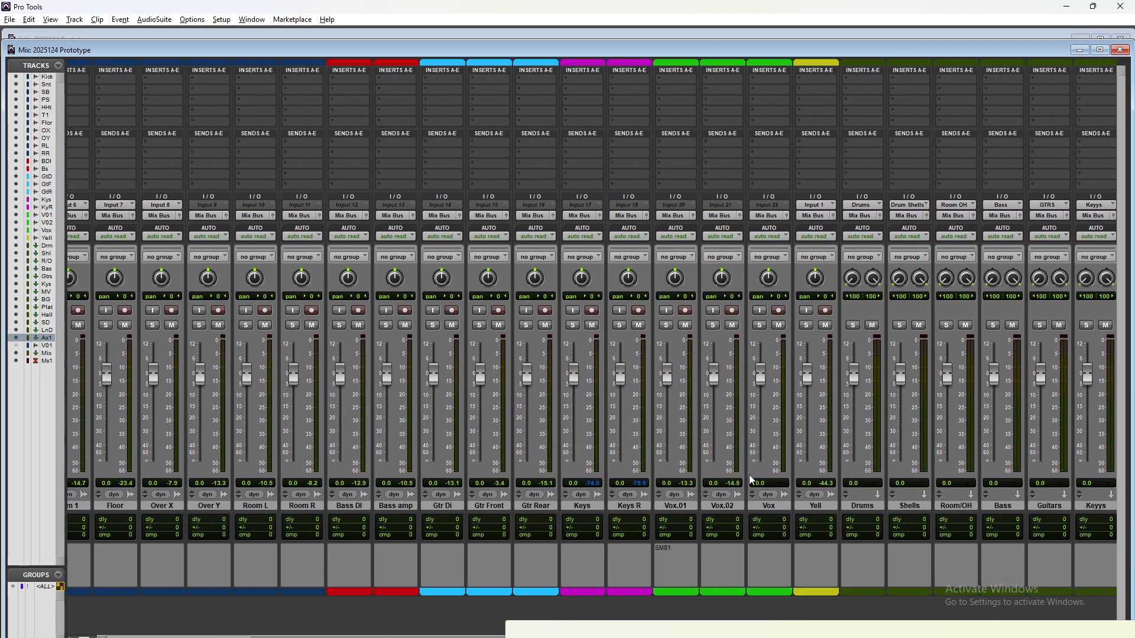
{"action": "left_click", "coordinate": [598, 506]}
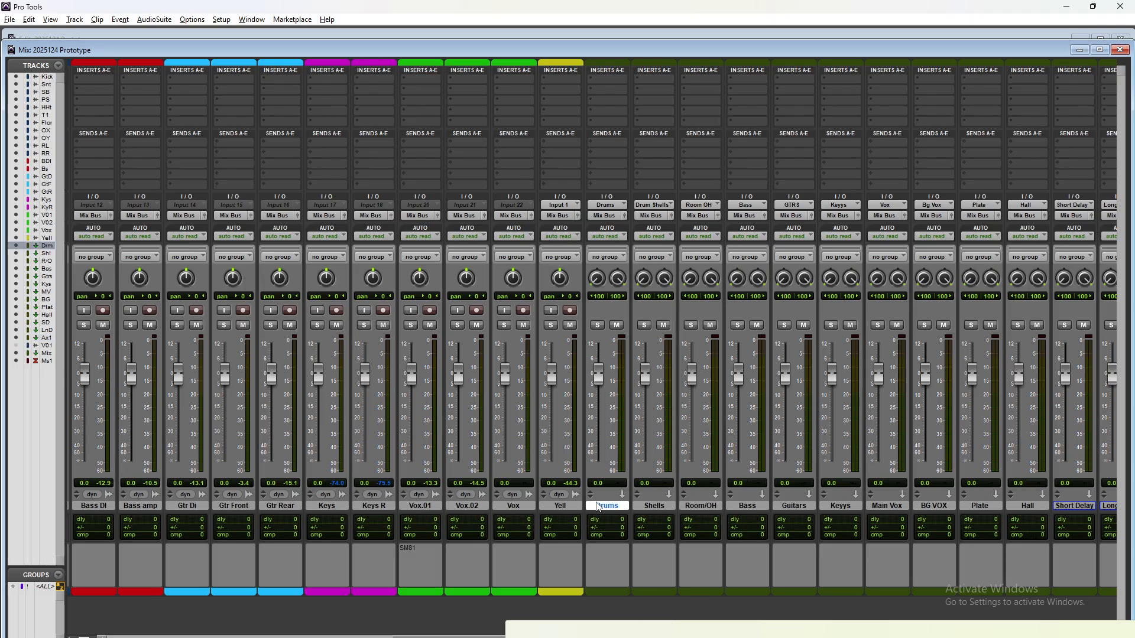
{"action": "left_click", "coordinate": [646, 507]}
{"action": "left_click_drag", "start_coordinate": [670, 508], "coordinate": [396, 509]}
Move the Drums aux track to directly after Room R, and place the Room/OH aux track between them
{"action": "scroll", "coordinate": [396, 509], "scroll_direction": "right", "scroll_amount": 3}
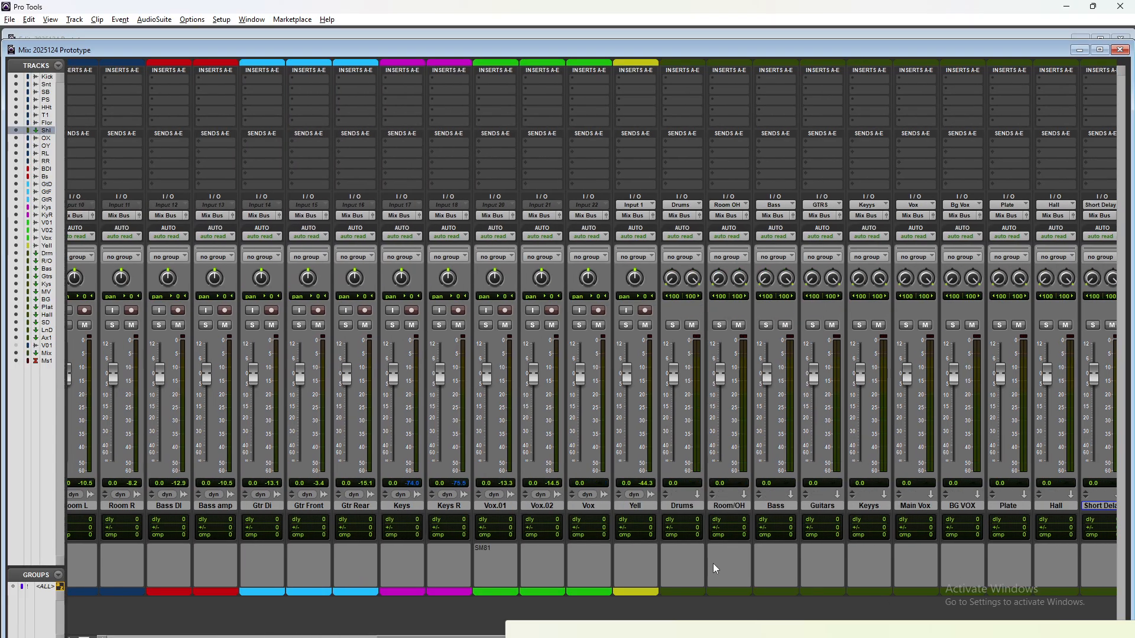
{"action": "left_click_drag", "start_coordinate": [686, 507], "coordinate": [167, 434]}
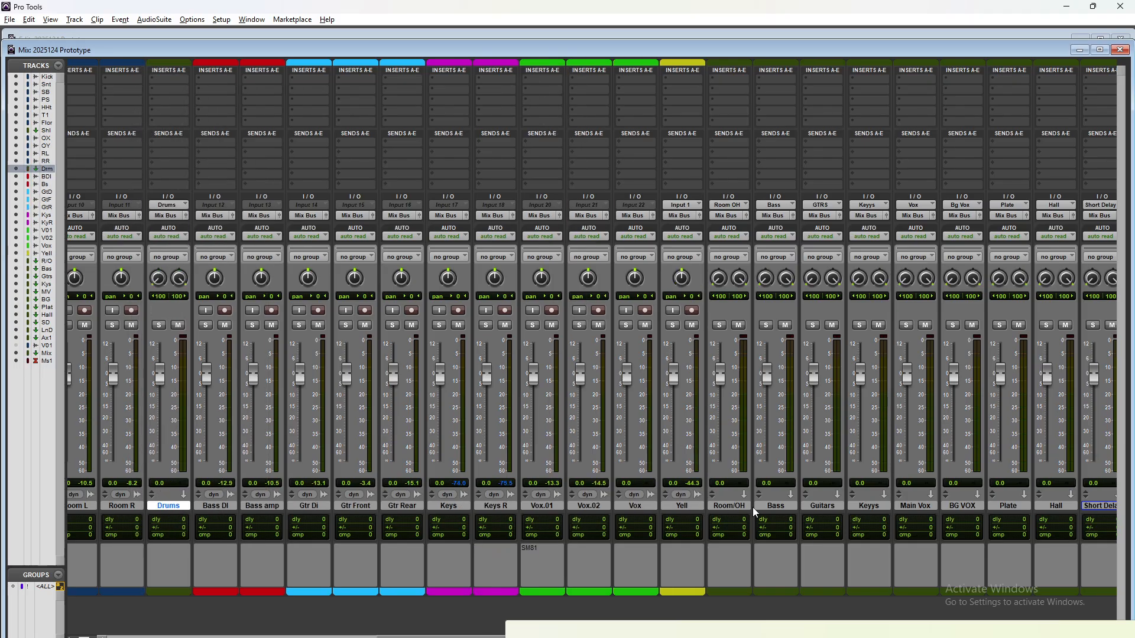
{"action": "left_click_drag", "start_coordinate": [729, 507], "coordinate": [159, 397]}
Move the Bass, Guitars, Keyys and Main Vox aux tracks directly after Bass amp, Gtr Rear, Keys R and Vox respectively
{"action": "left_click_drag", "start_coordinate": [775, 507], "coordinate": [322, 439]}
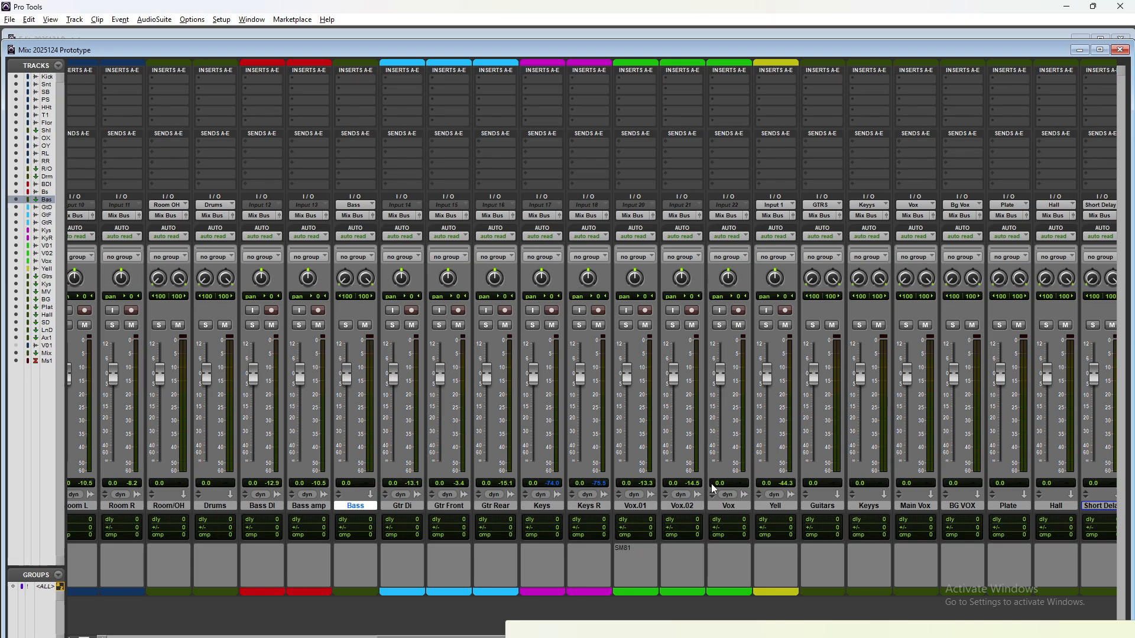
{"action": "left_click_drag", "start_coordinate": [825, 506], "coordinate": [509, 483]}
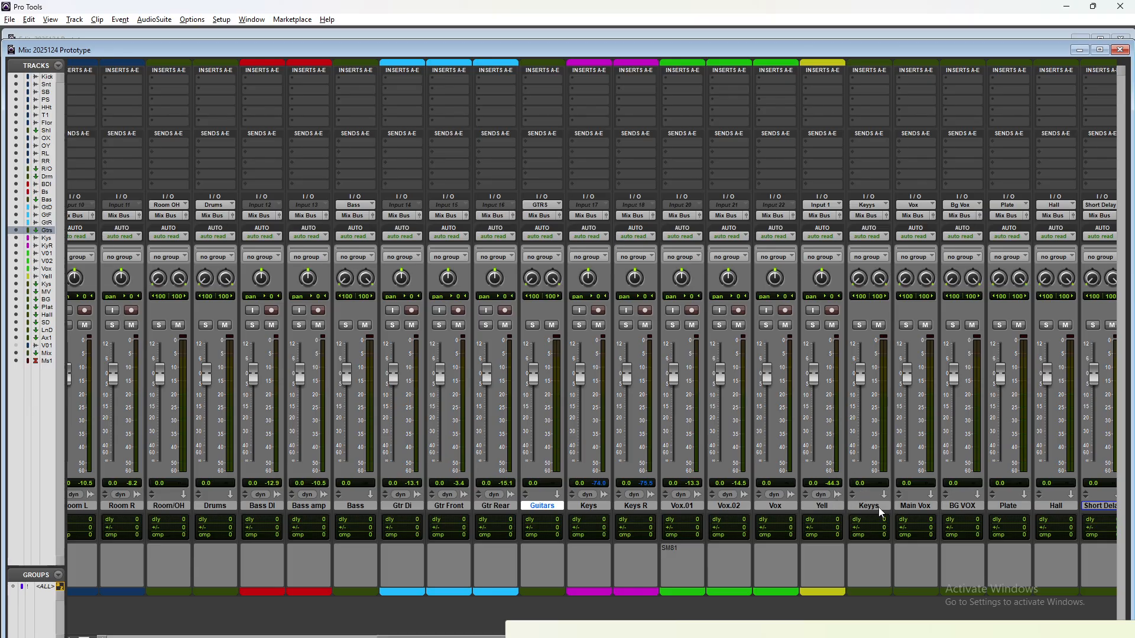
{"action": "left_click_drag", "start_coordinate": [878, 507], "coordinate": [666, 508]}
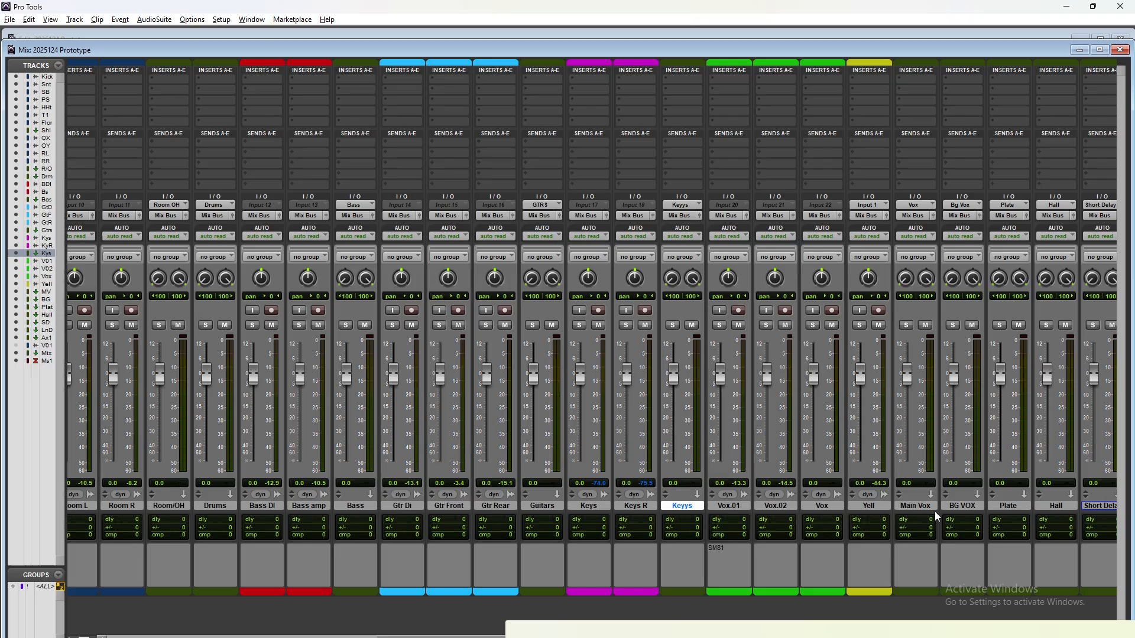
{"action": "left_click_drag", "start_coordinate": [933, 507], "coordinate": [831, 512]}
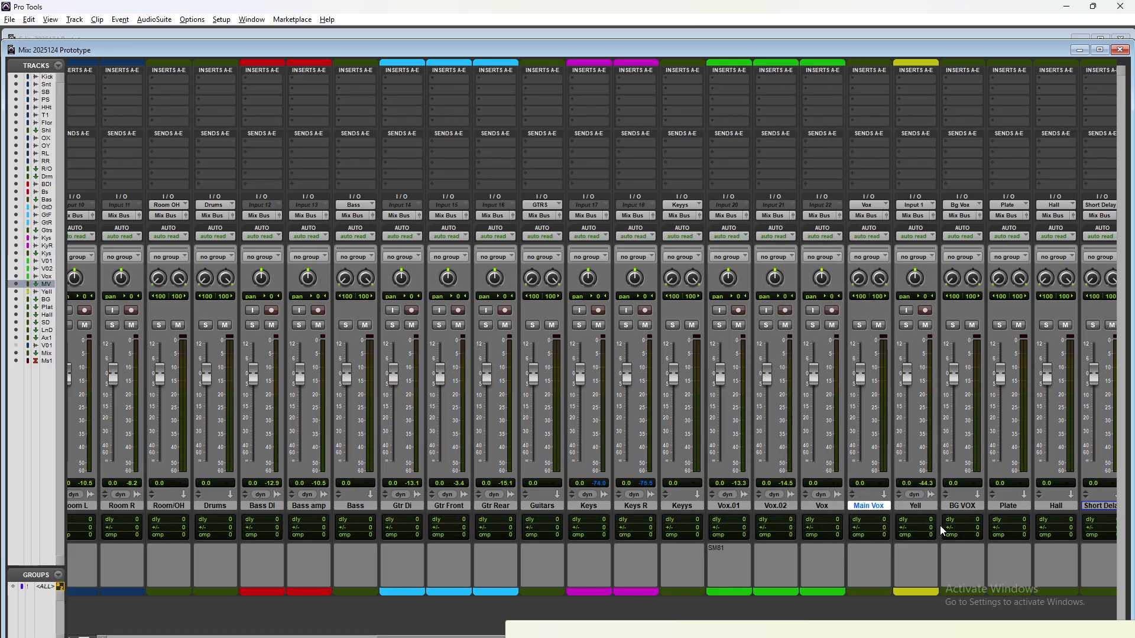
{"action": "scroll", "coordinate": [942, 530], "scroll_direction": "right", "scroll_amount": 2}
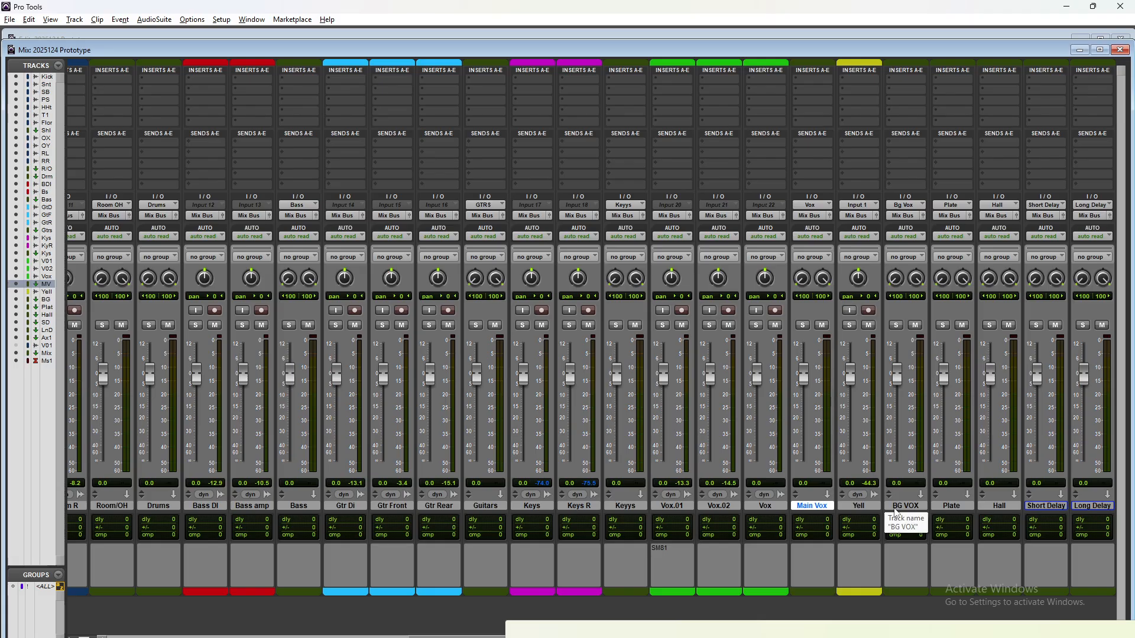
Move the HiHat track to directly after the Shells aux track
{"action": "scroll", "coordinate": [894, 508], "scroll_direction": "left", "scroll_amount": 10}
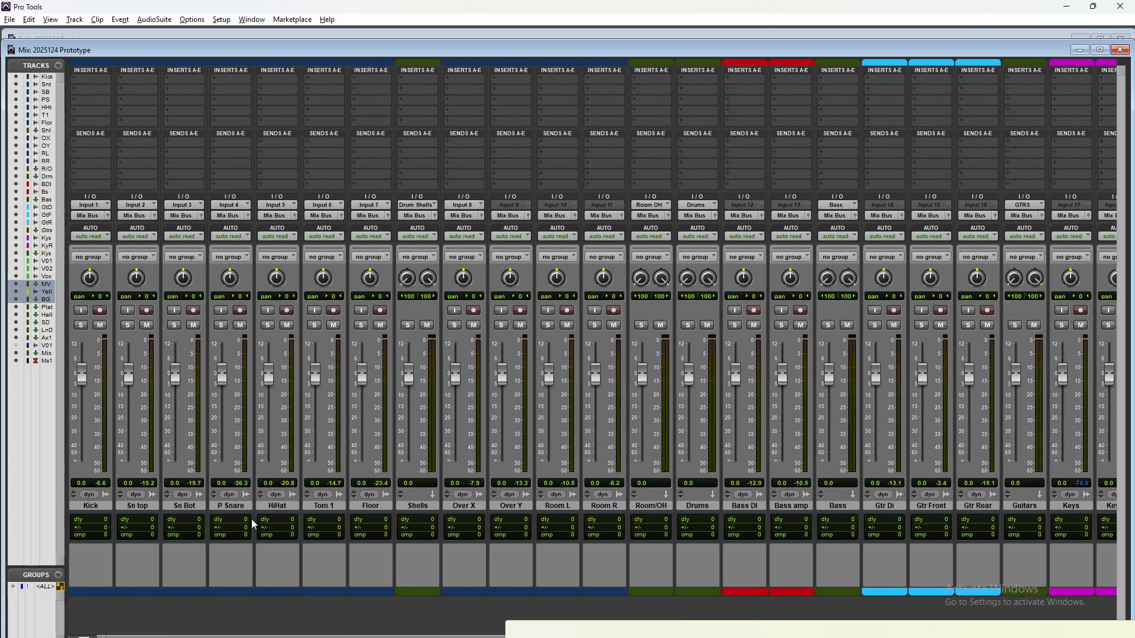
{"action": "left_click", "coordinate": [371, 505]}
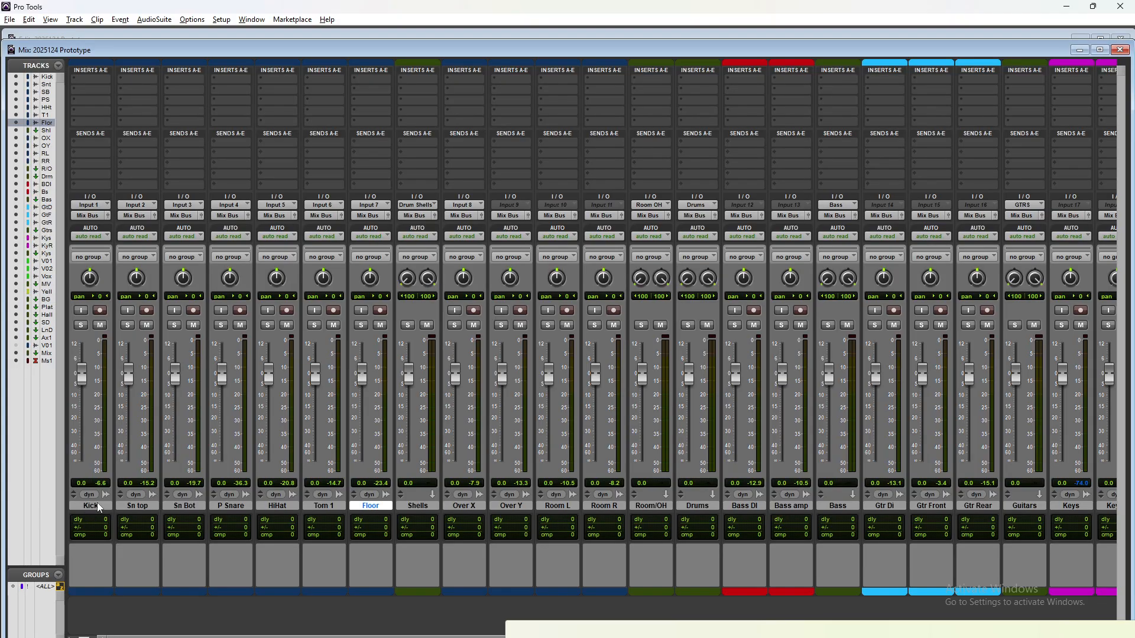
{"action": "left_click_drag", "start_coordinate": [274, 508], "coordinate": [440, 520]}
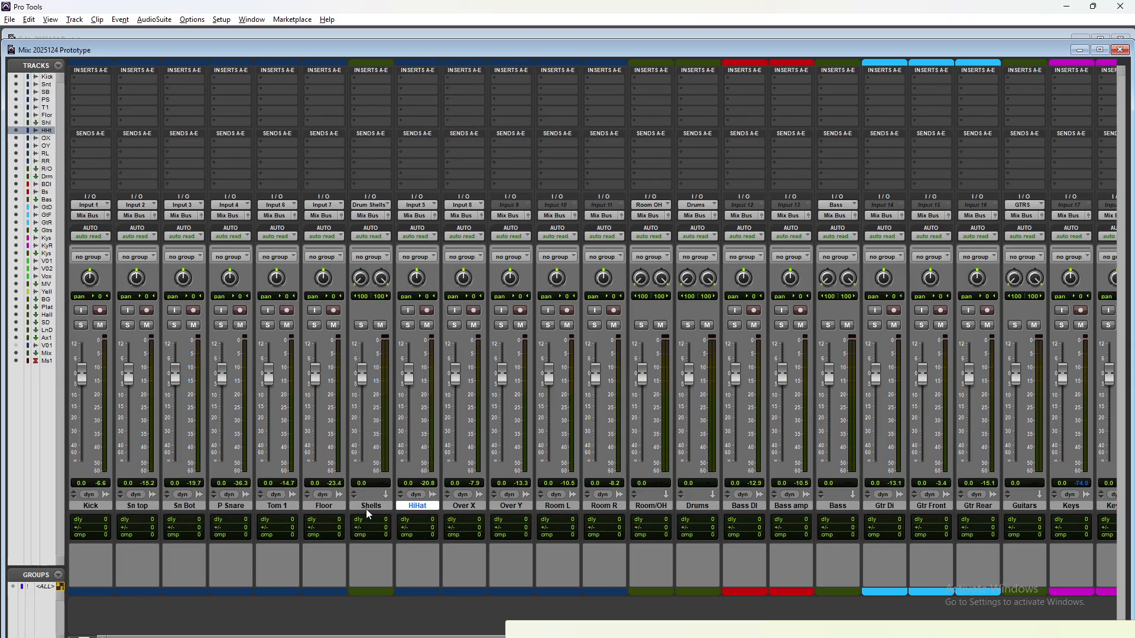
Route the outputs of the tracks from Kick through Floor to the stereo Drum Shells bus
{"action": "left_click", "coordinate": [332, 511]}
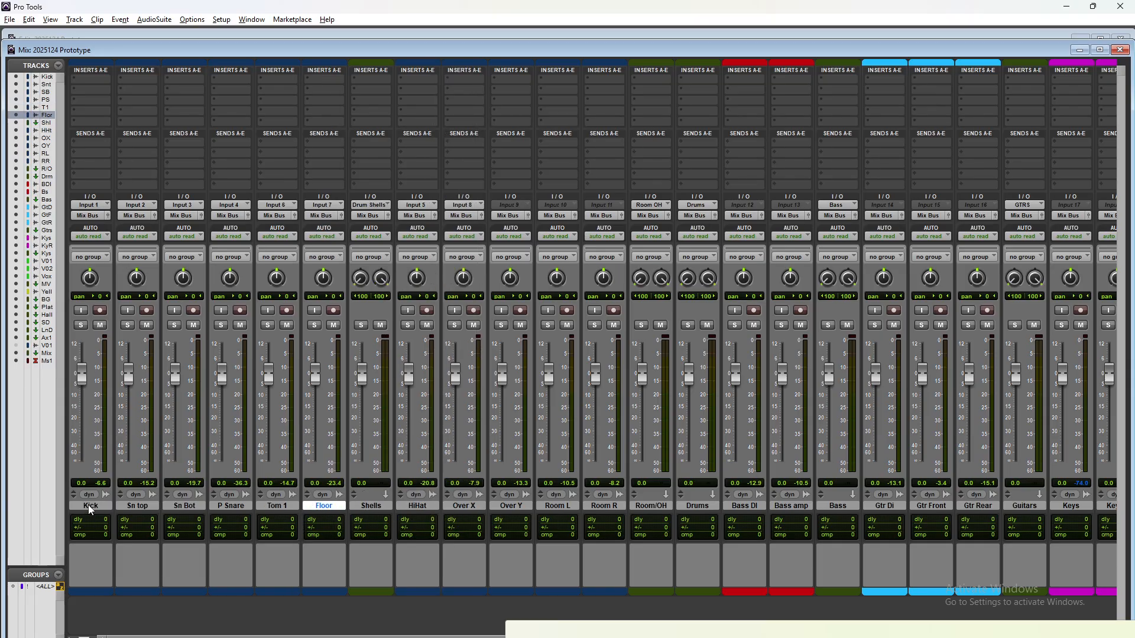
{"action": "left_click", "coordinate": [91, 508], "text": "shift"}
{"action": "mouse_move", "coordinate": [133, 247]}
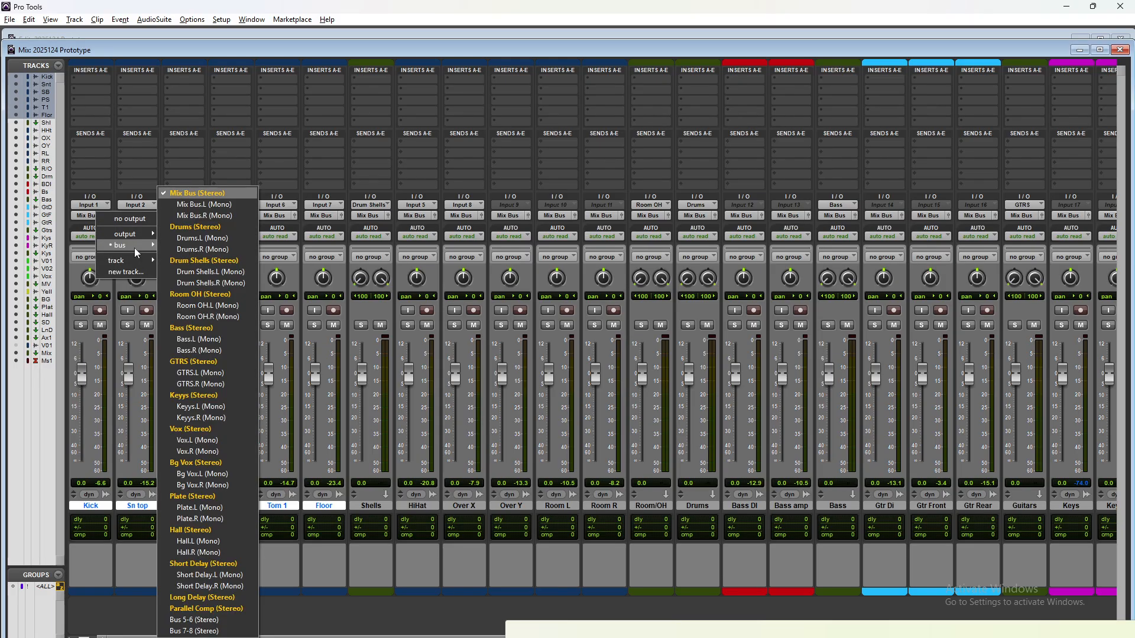
{"action": "left_click", "coordinate": [226, 272]}
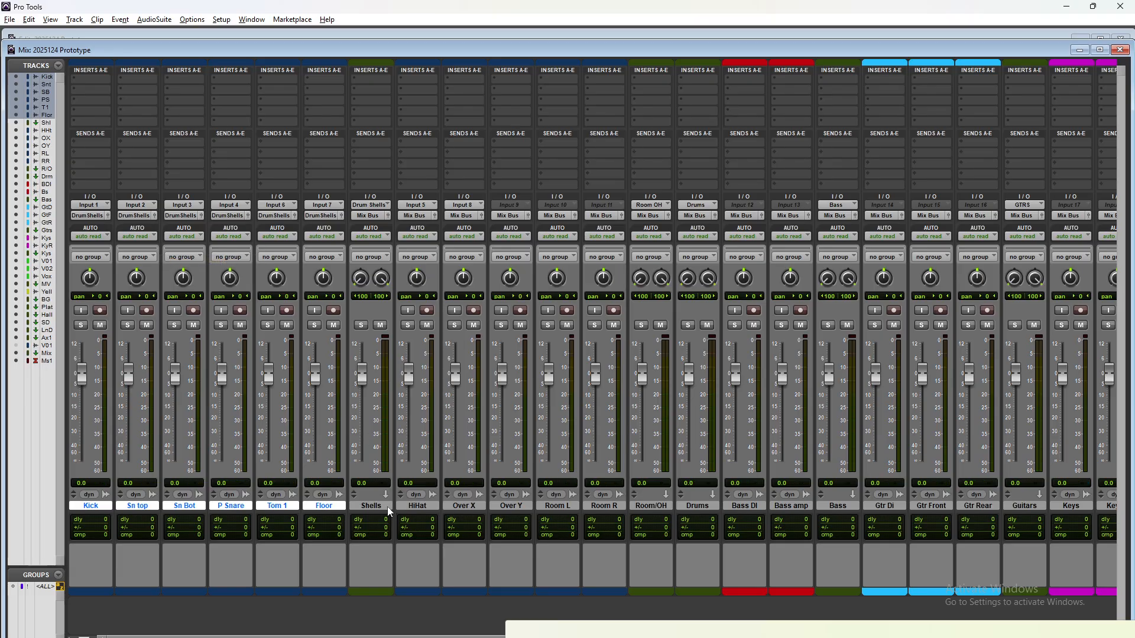
Route the HiHat track's output to the stereo Drums bus
{"action": "left_click", "coordinate": [414, 505]}
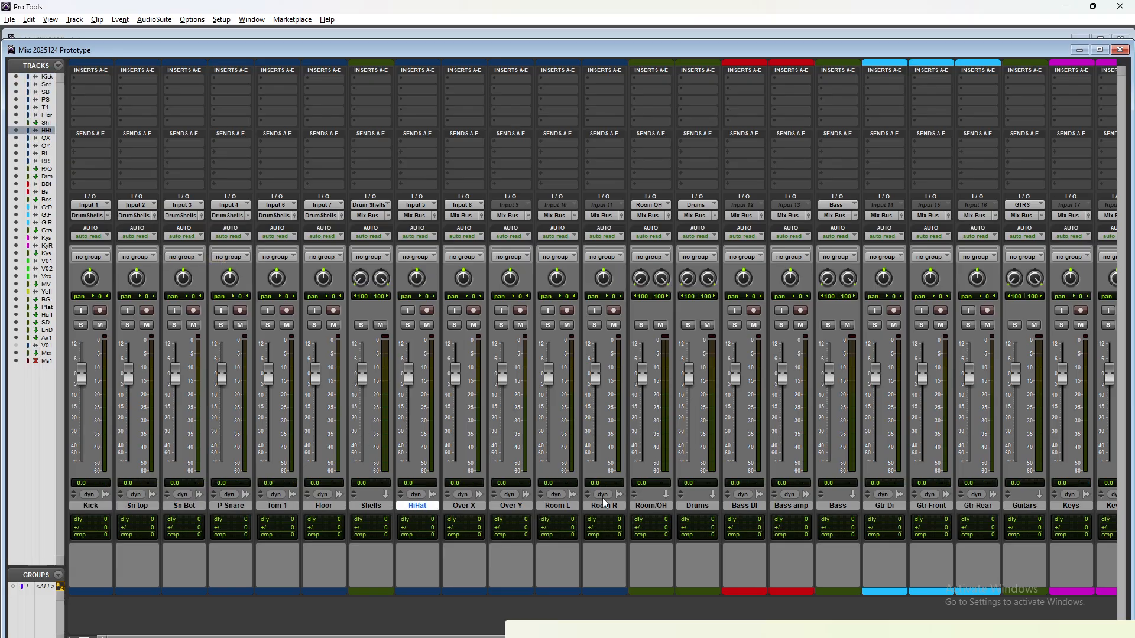
{"action": "left_click", "coordinate": [406, 216]}
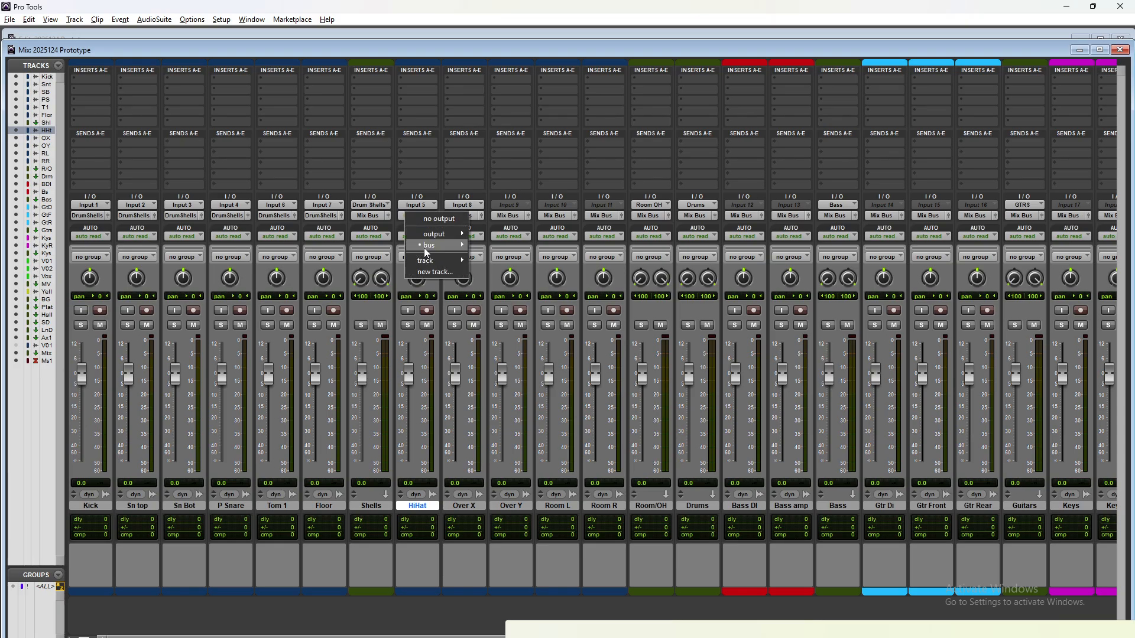
{"action": "mouse_move", "coordinate": [431, 244]}
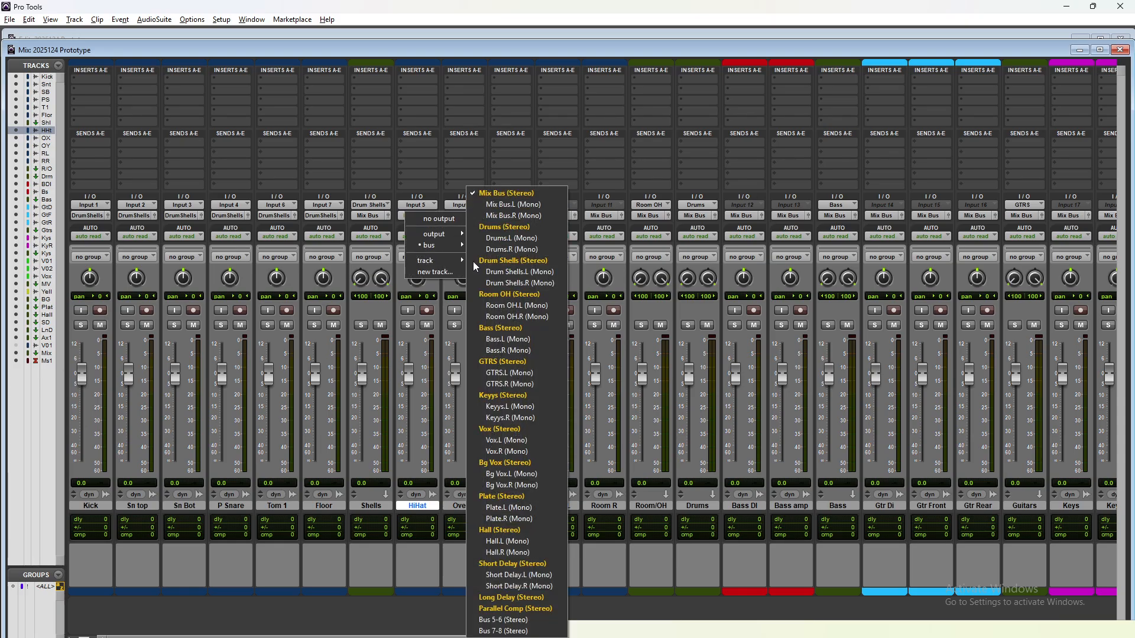
{"action": "left_click", "coordinate": [520, 227]}
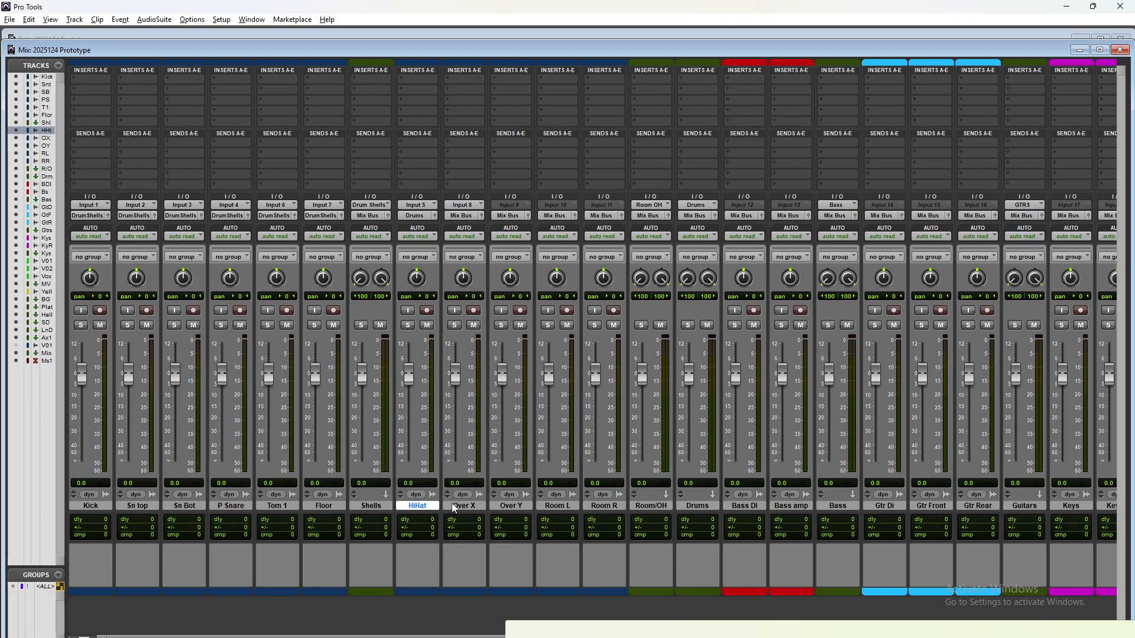
Route the outputs of Over X, Over Y, Room L and Room R to the stereo Room OH bus
{"action": "left_click_drag", "start_coordinate": [452, 502], "coordinate": [601, 507]}
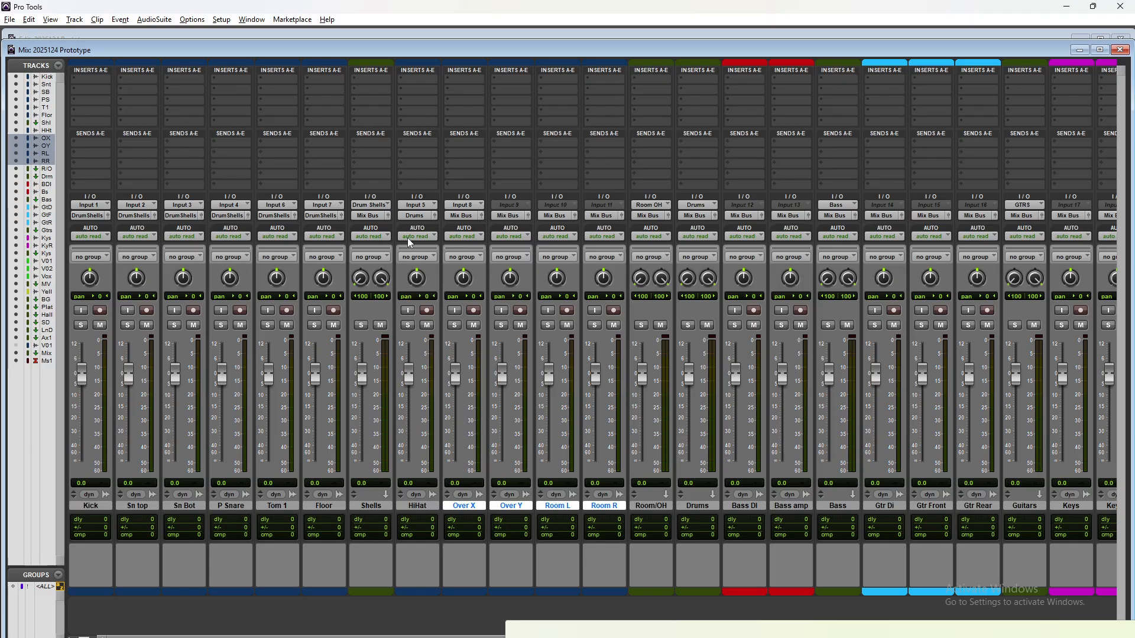
{"action": "left_click", "coordinate": [459, 216]}
{"action": "mouse_move", "coordinate": [503, 245]}
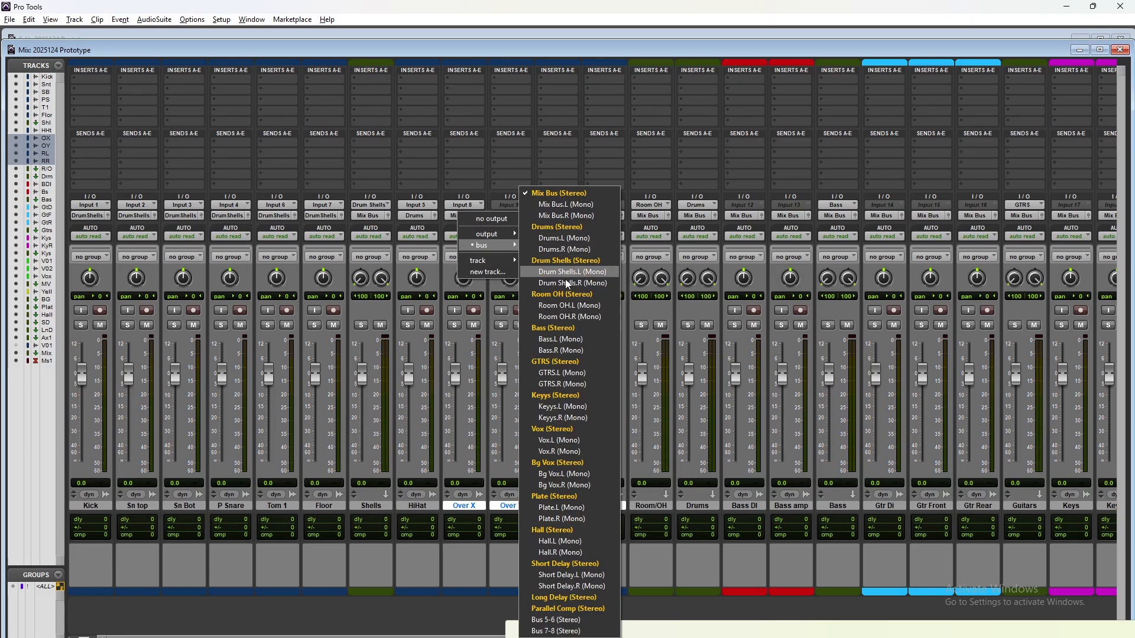
{"action": "left_click", "coordinate": [563, 294]}
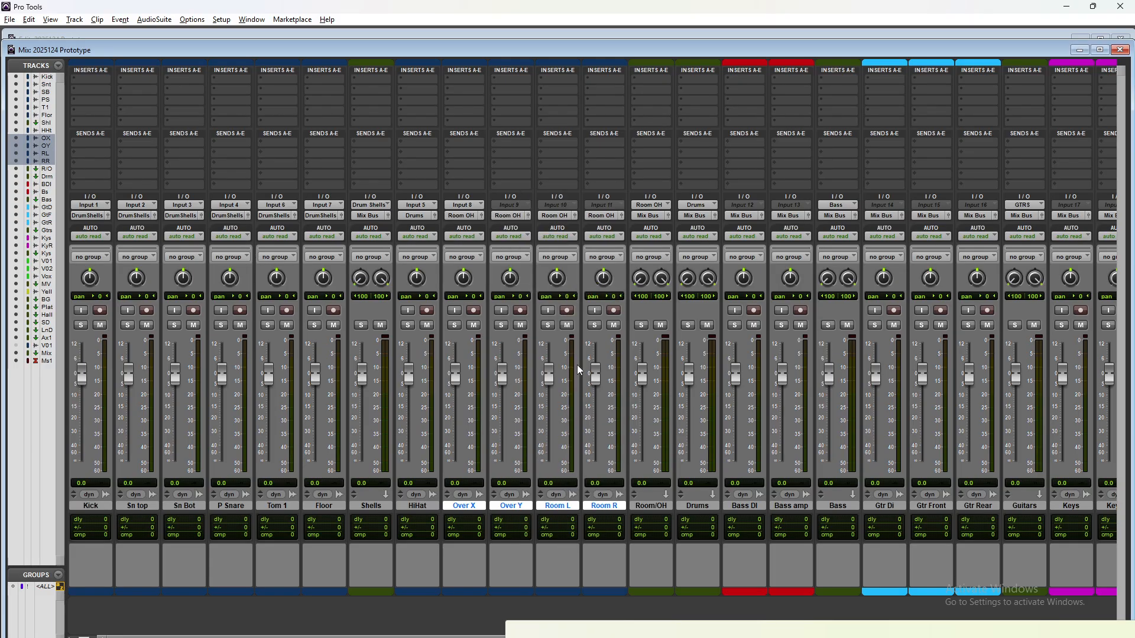
Route the outputs of the Shells and Room/OH aux tracks to the stereo Drums bus
{"action": "left_click", "coordinate": [371, 506]}
{"action": "left_click", "coordinate": [651, 506], "text": "ctrl"}
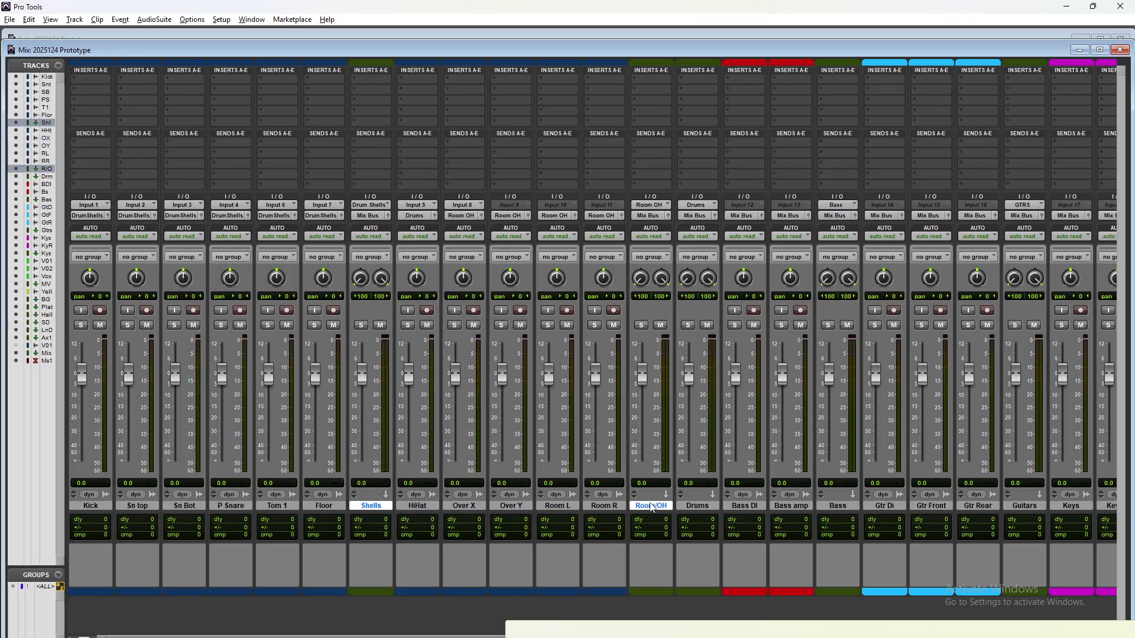
{"action": "left_click", "coordinate": [360, 218]}
{"action": "mouse_move", "coordinate": [390, 245]}
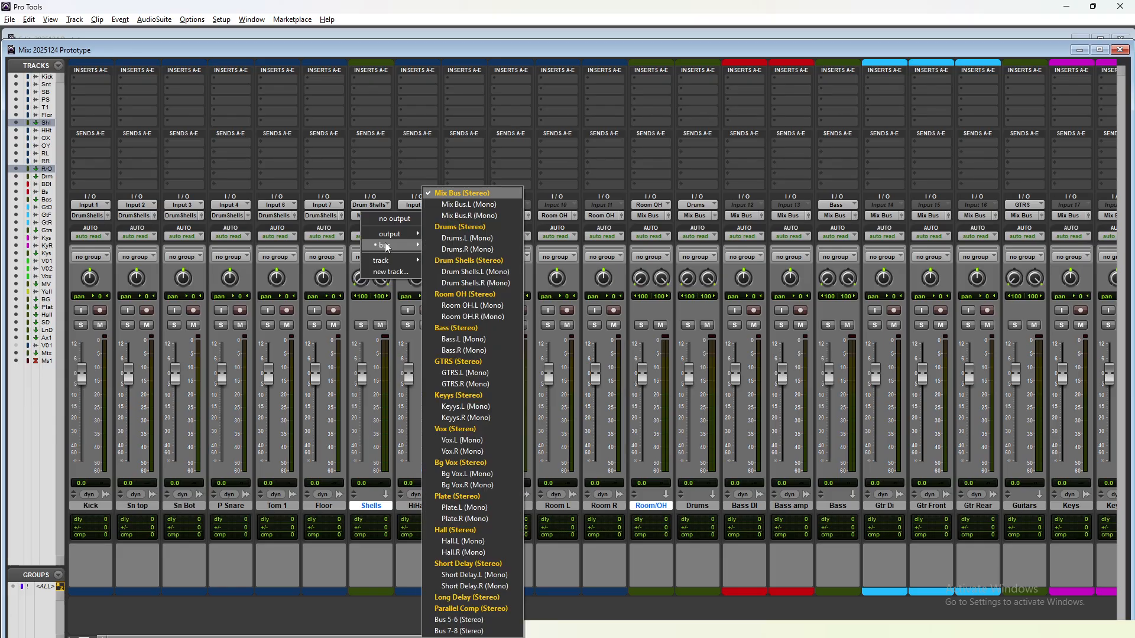
{"action": "left_click", "coordinate": [450, 229]}
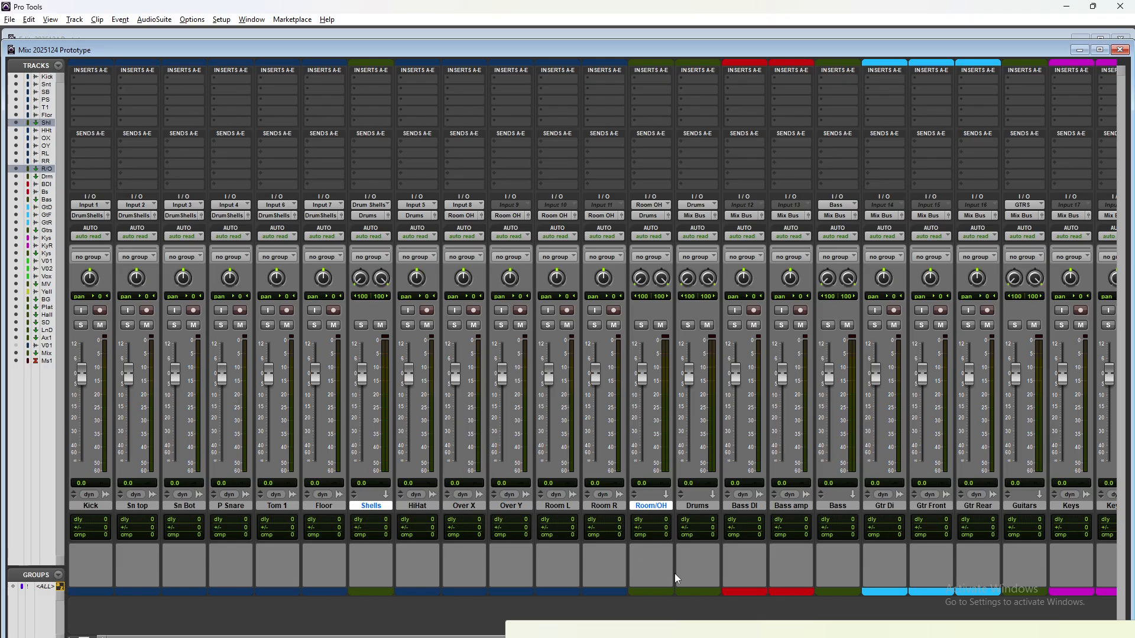
Route the outputs of the Bass DI and Bass amp tracks to the stereo Bass bus
{"action": "scroll", "coordinate": [665, 541], "scroll_direction": "right", "scroll_amount": 3}
{"action": "left_click", "coordinate": [689, 508]}
{"action": "left_click", "coordinate": [673, 506], "text": "shift"}
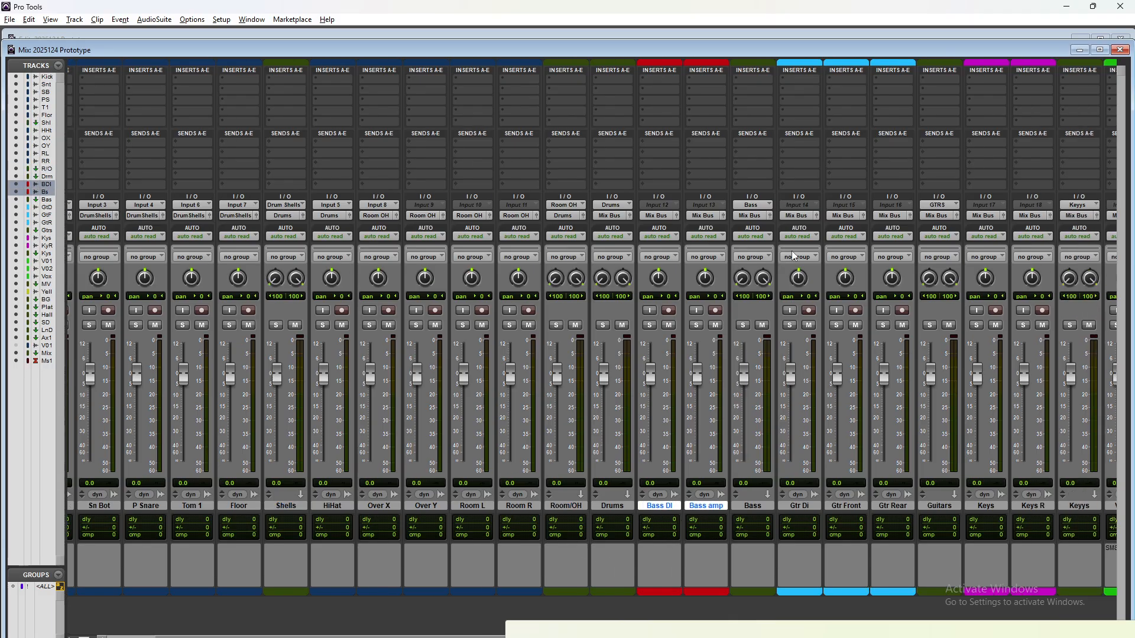
{"action": "left_click", "coordinate": [672, 216]}
{"action": "mouse_move", "coordinate": [718, 245]}
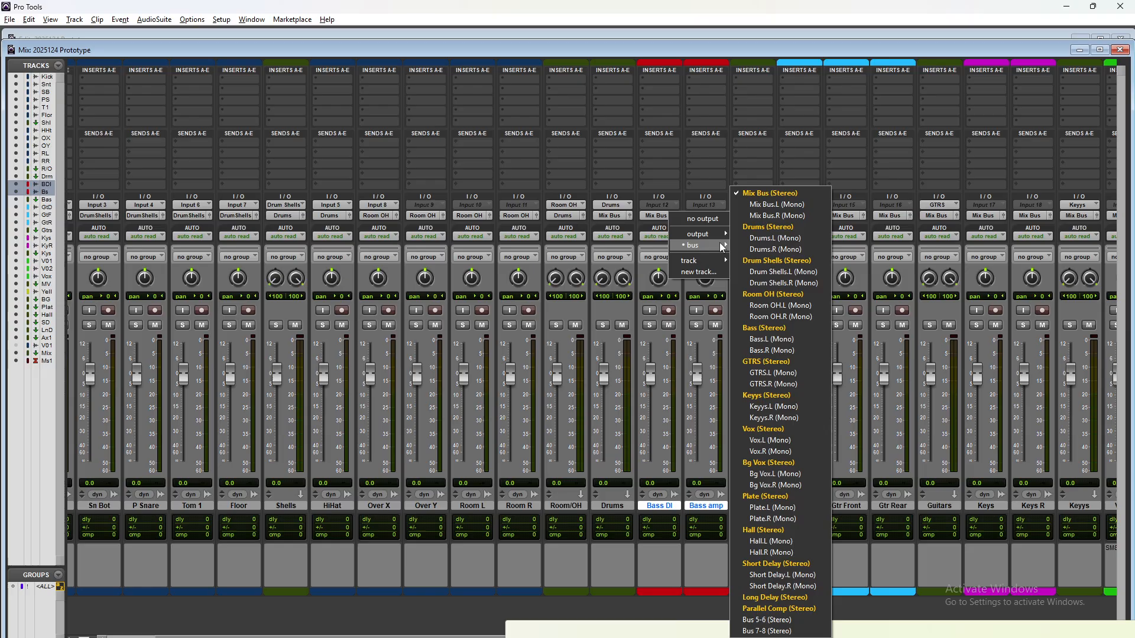
{"action": "left_click", "coordinate": [755, 319]}
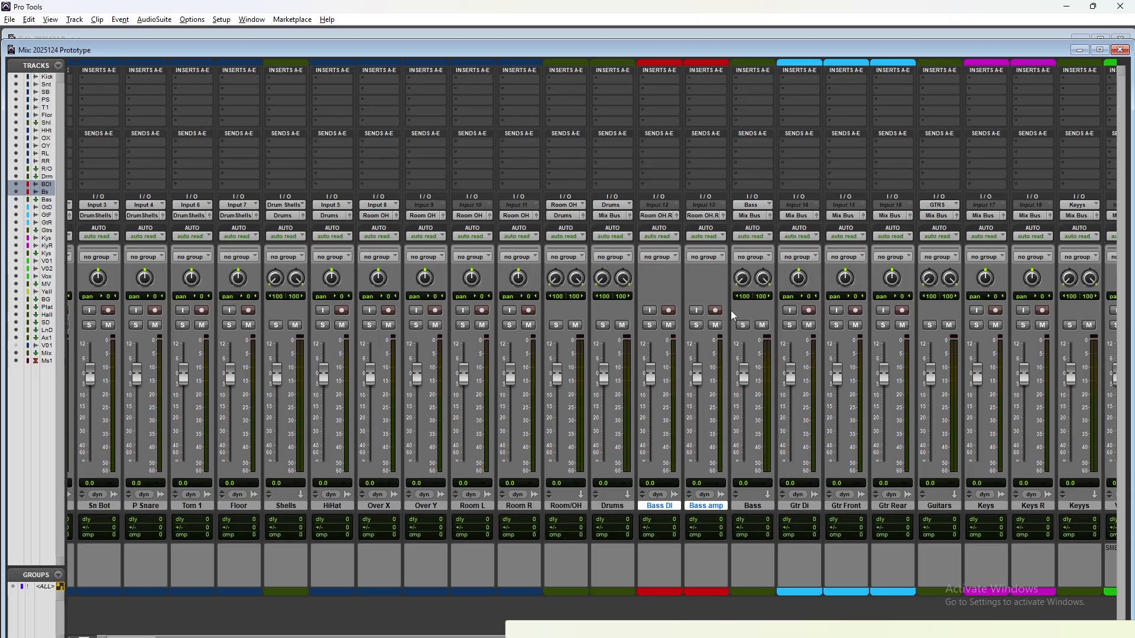
{"action": "left_click", "coordinate": [654, 216]}
{"action": "mouse_move", "coordinate": [673, 247]}
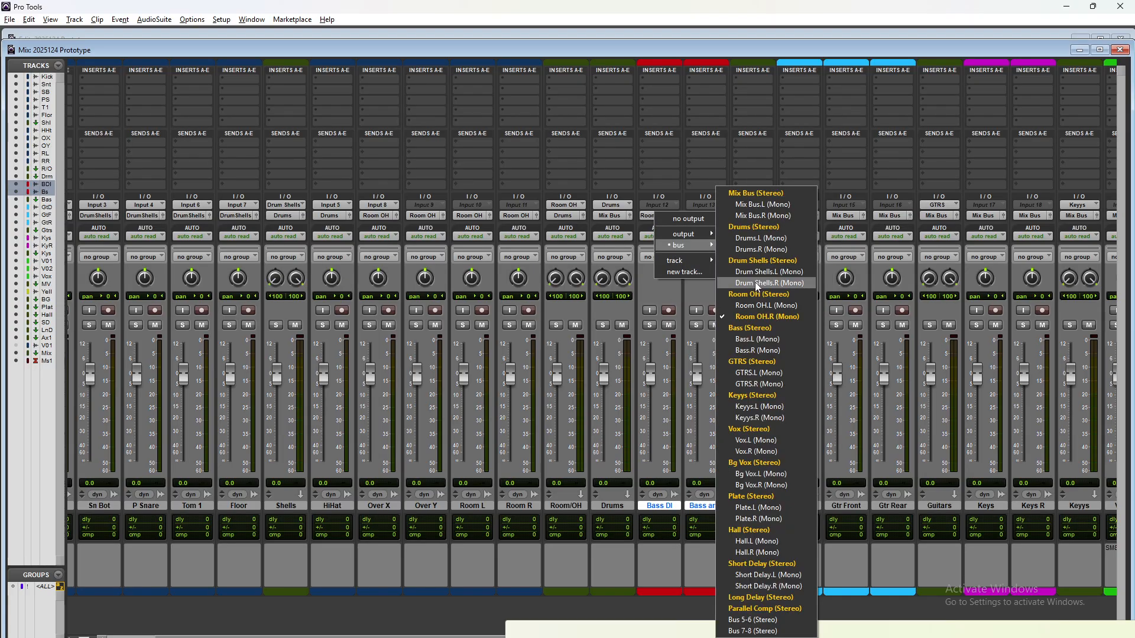
{"action": "left_click", "coordinate": [771, 328]}
Route the outputs of Gtr Di, Gtr Front and Gtr Rear to the stereo GTRS bus
{"action": "scroll", "coordinate": [622, 457], "scroll_direction": "right", "scroll_amount": 3}
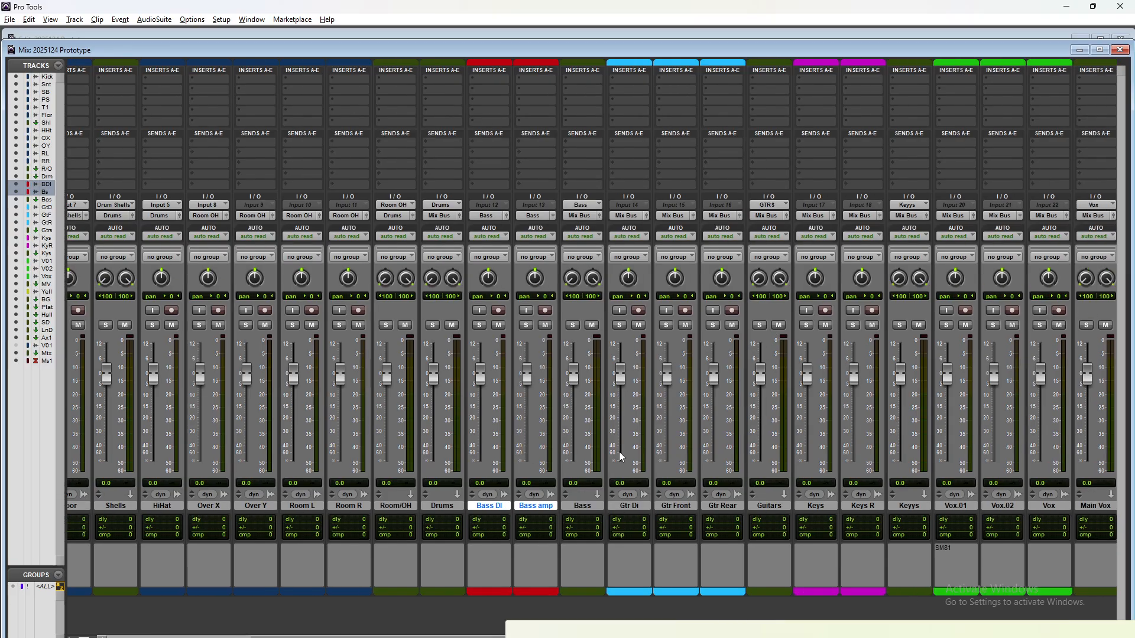
{"action": "left_click", "coordinate": [643, 505]}
{"action": "left_click", "coordinate": [732, 510], "text": "shift"}
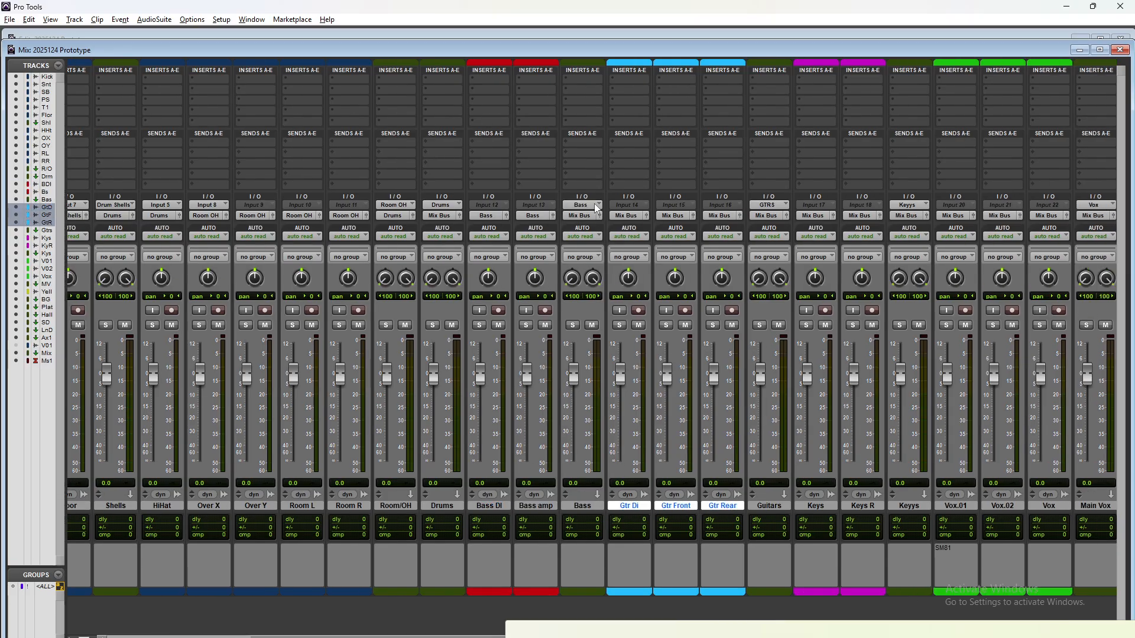
{"action": "left_click", "coordinate": [632, 217]}
{"action": "mouse_move", "coordinate": [643, 249]}
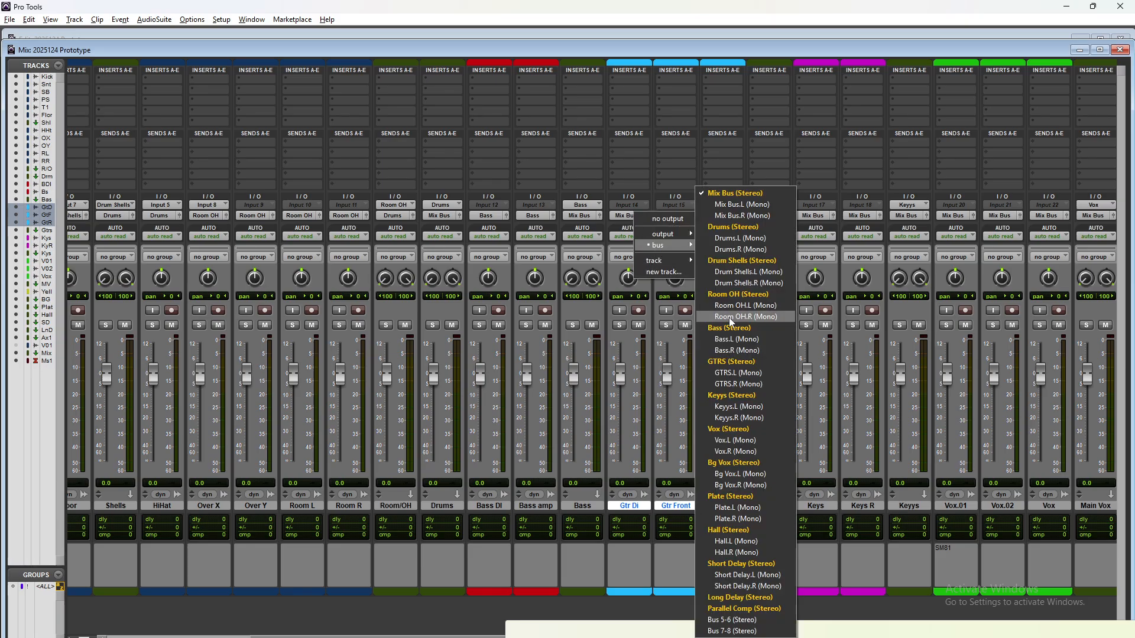
{"action": "left_click", "coordinate": [759, 365]}
Route the outputs of the Keys and Keys R tracks to the stereo Keyys bus
{"action": "scroll", "coordinate": [777, 393], "scroll_direction": "right", "scroll_amount": 1}
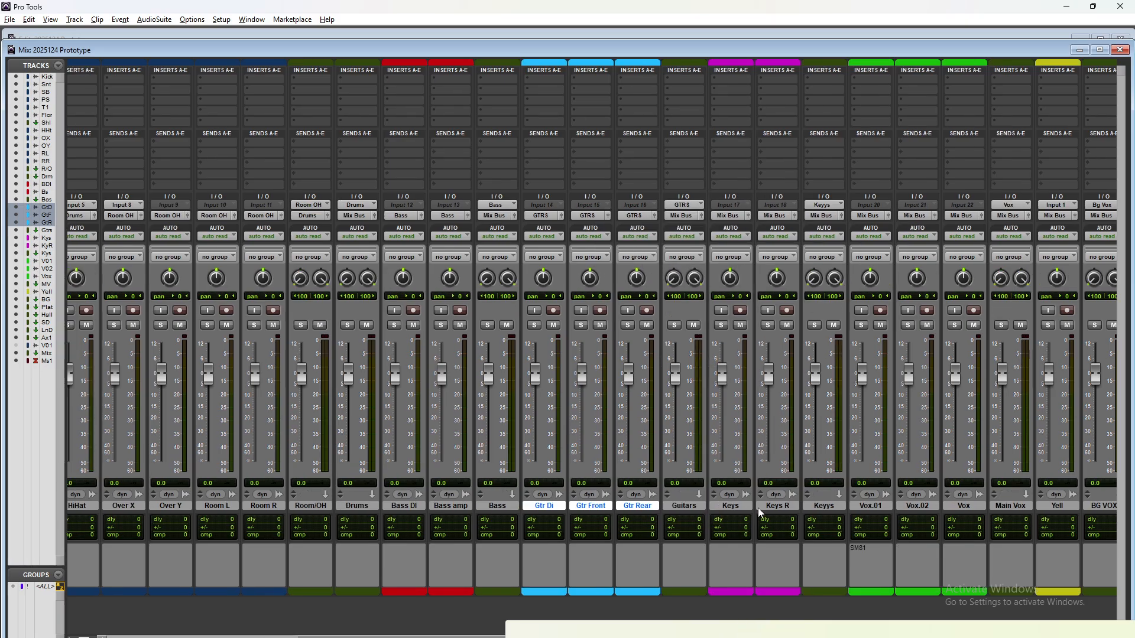
{"action": "left_click", "coordinate": [760, 508]}
{"action": "left_click", "coordinate": [750, 505], "text": "shift"}
{"action": "left_click", "coordinate": [738, 216]}
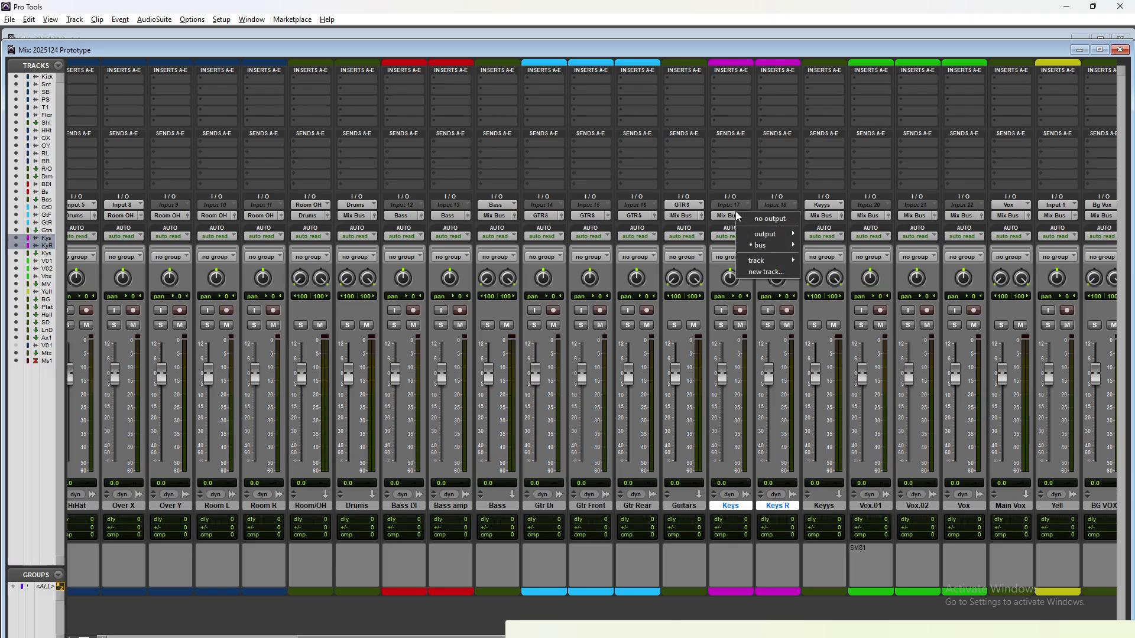
{"action": "mouse_move", "coordinate": [757, 250]}
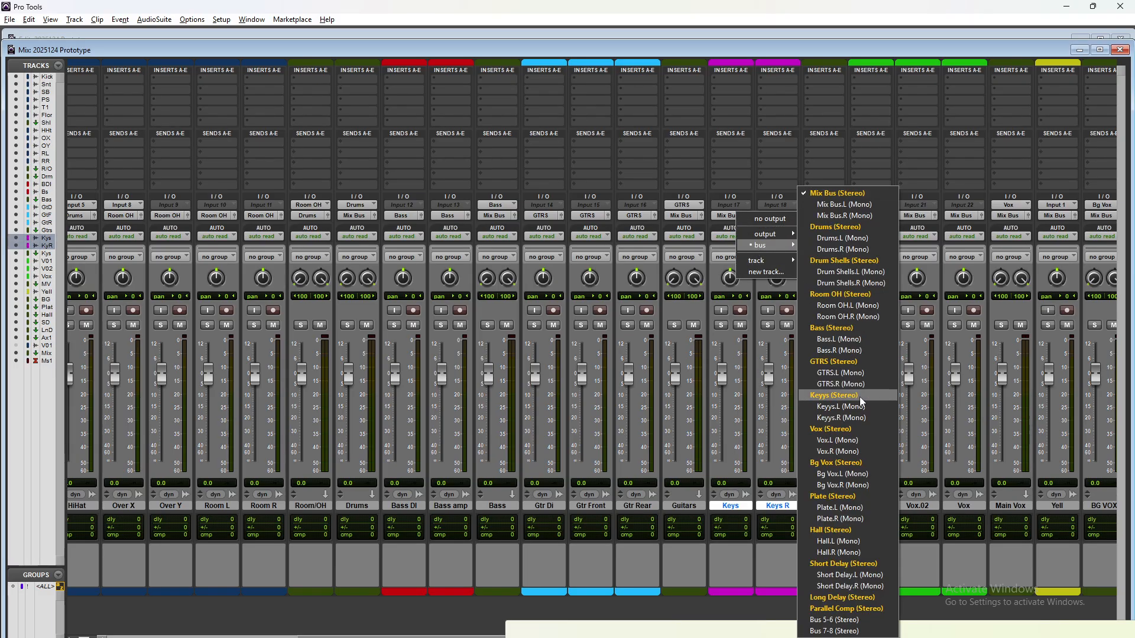
{"action": "left_click", "coordinate": [836, 398]}
Route the outputs of the Vox.01, Vox.02 and Vox tracks to the stereo Vox bus
{"action": "scroll", "coordinate": [805, 507], "scroll_direction": "right", "scroll_amount": 2}
{"action": "left_click", "coordinate": [751, 506]}
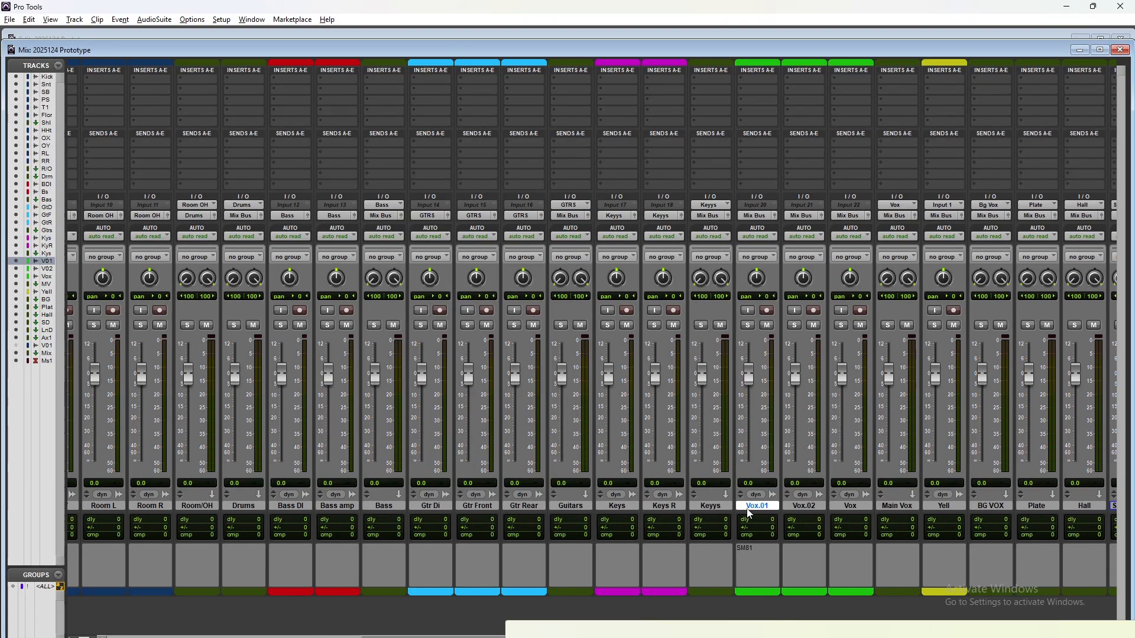
{"action": "left_click", "coordinate": [854, 507]}
{"action": "left_click", "coordinate": [768, 509], "text": "shift"}
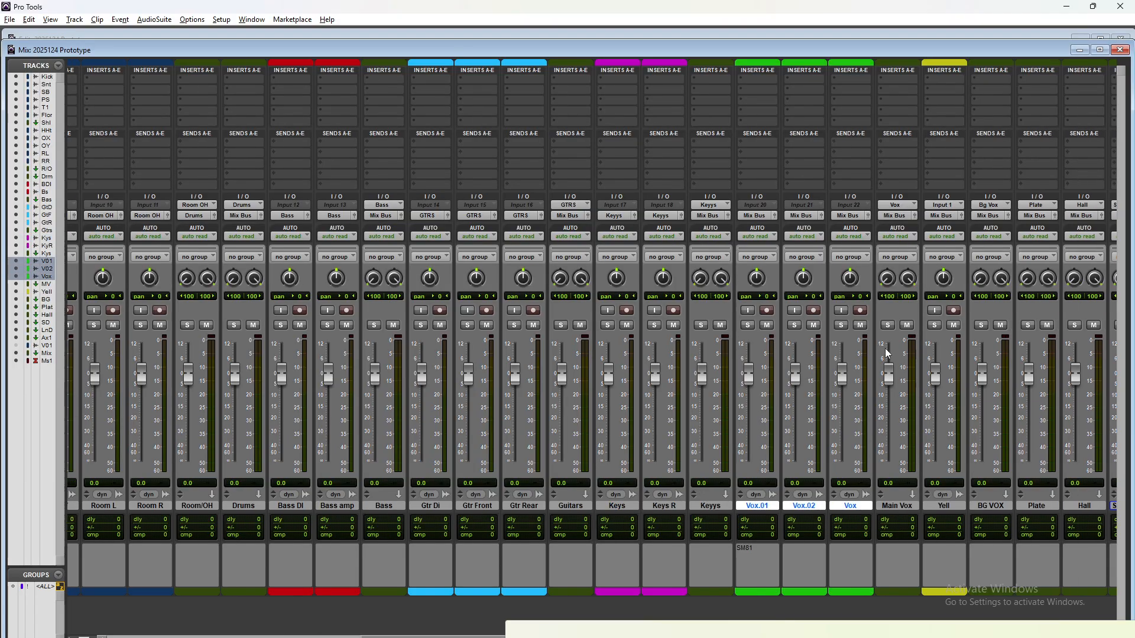
{"action": "left_click", "coordinate": [763, 216]}
{"action": "mouse_move", "coordinate": [789, 245]}
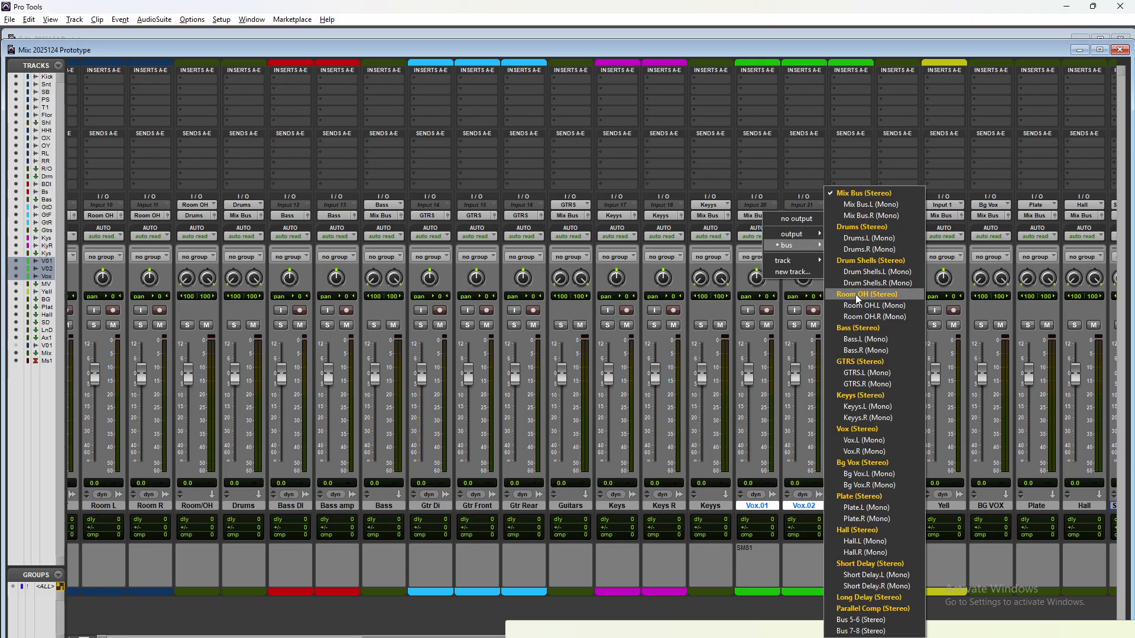
{"action": "left_click", "coordinate": [860, 430], "text": "alt+shift"}
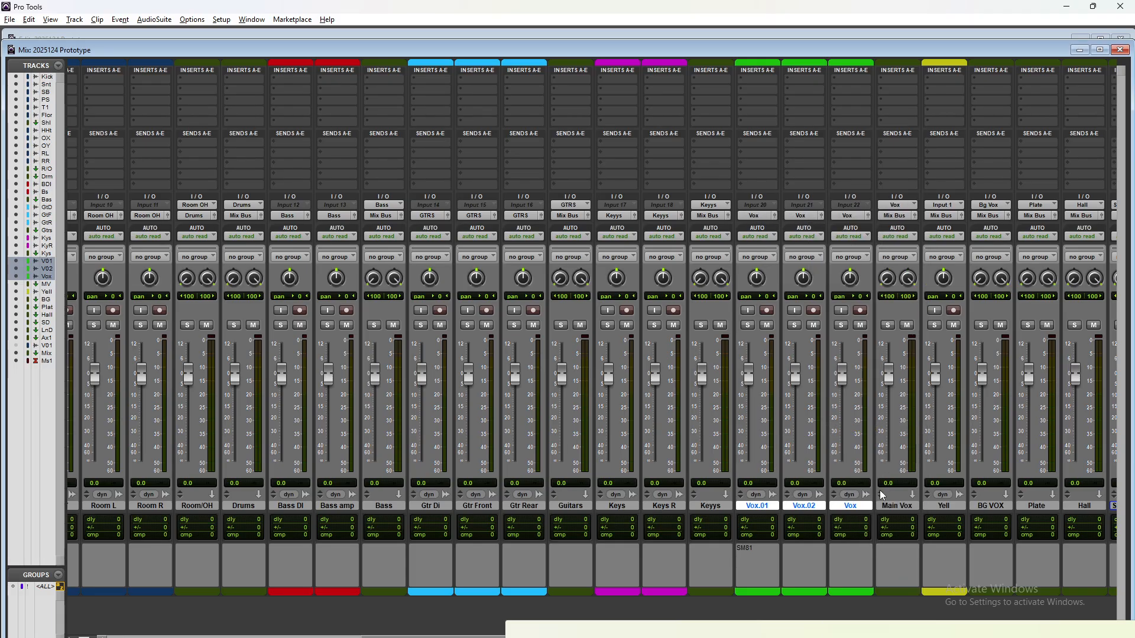
Route the Yell track's output to the stereo Bg Vox bus
{"action": "scroll", "coordinate": [879, 490], "scroll_direction": "right", "scroll_amount": 3}
{"action": "left_click", "coordinate": [838, 507]}
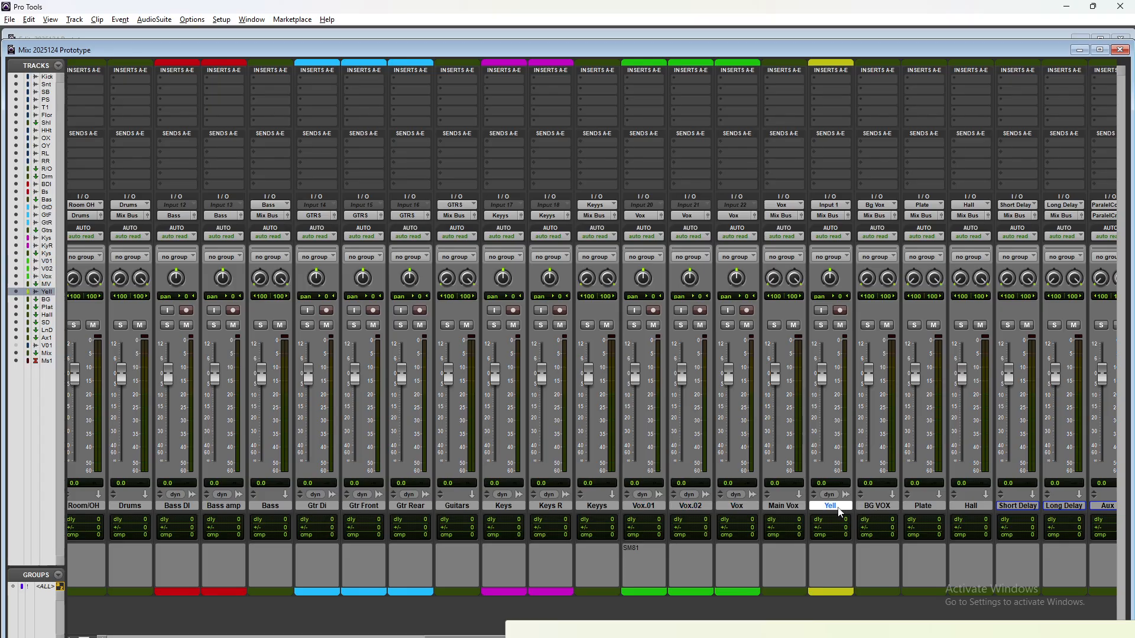
{"action": "left_click", "coordinate": [818, 215]}
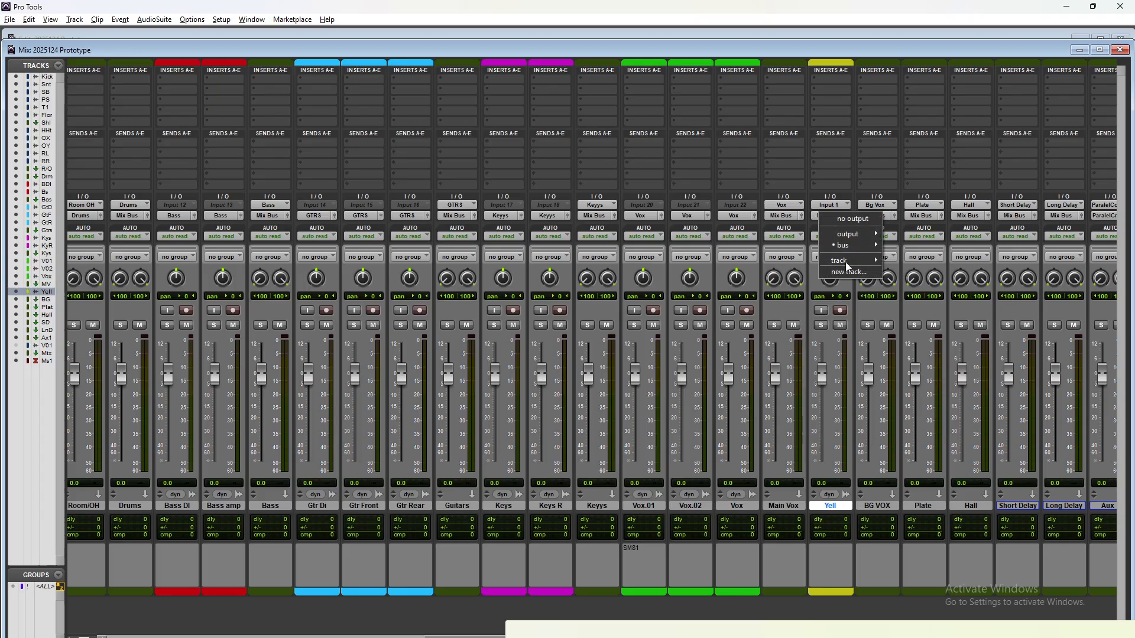
{"action": "mouse_move", "coordinate": [848, 252]}
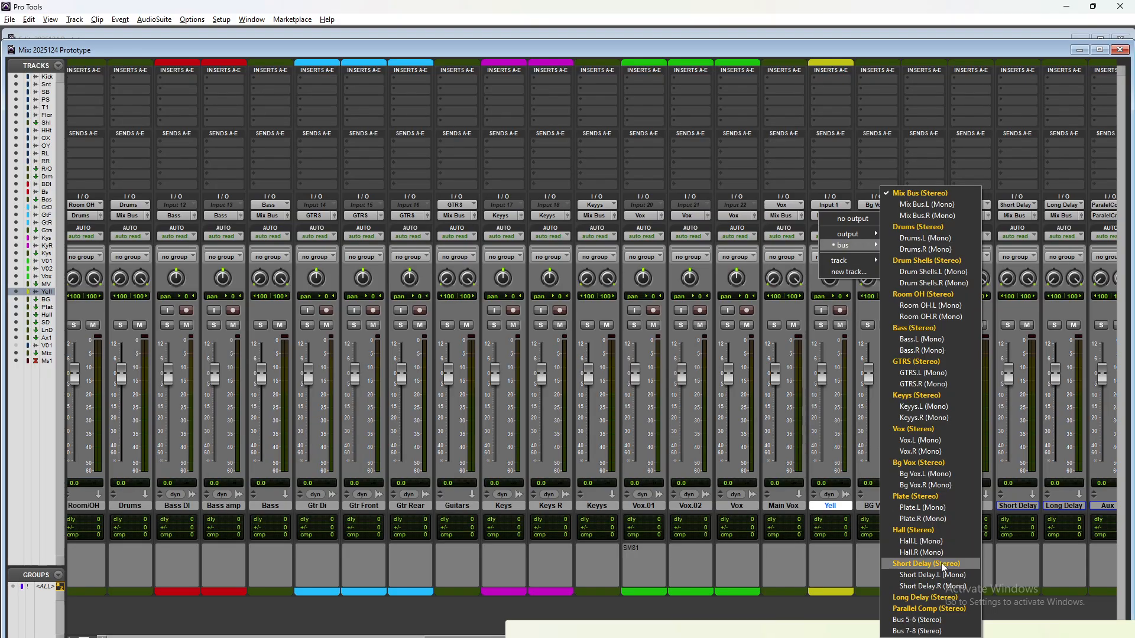
{"action": "left_click", "coordinate": [944, 464]}
Rename the Aux 1 track as Parallel Comp and move it directly after the Drums aux track
{"action": "scroll", "coordinate": [948, 472], "scroll_direction": "right", "scroll_amount": 2}
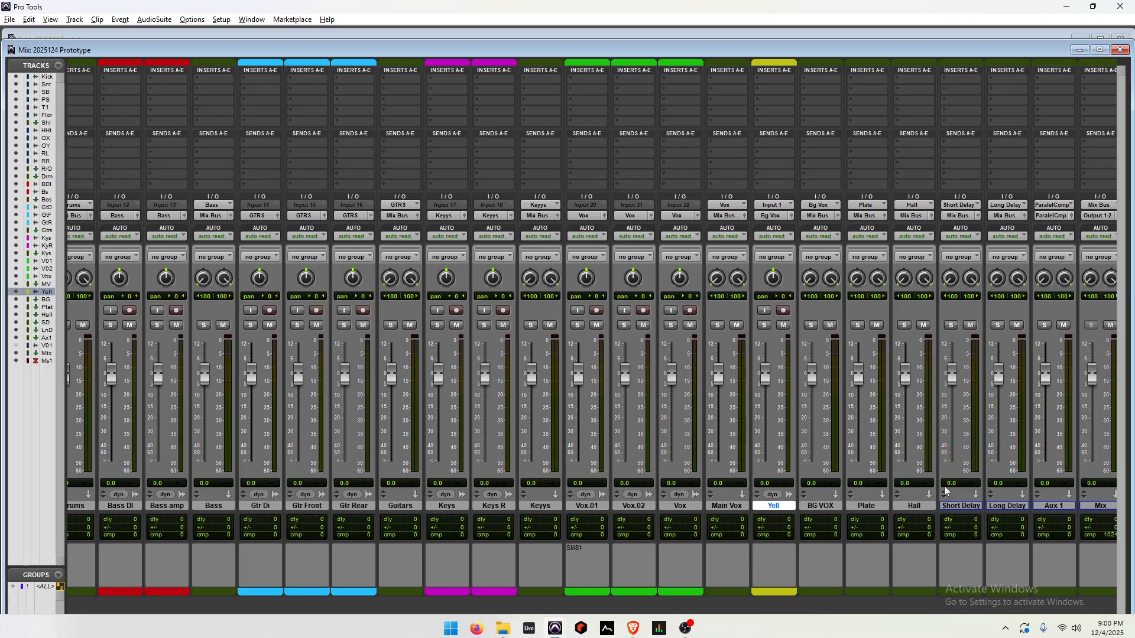
{"action": "scroll", "coordinate": [888, 465], "scroll_direction": "right", "scroll_amount": 3}
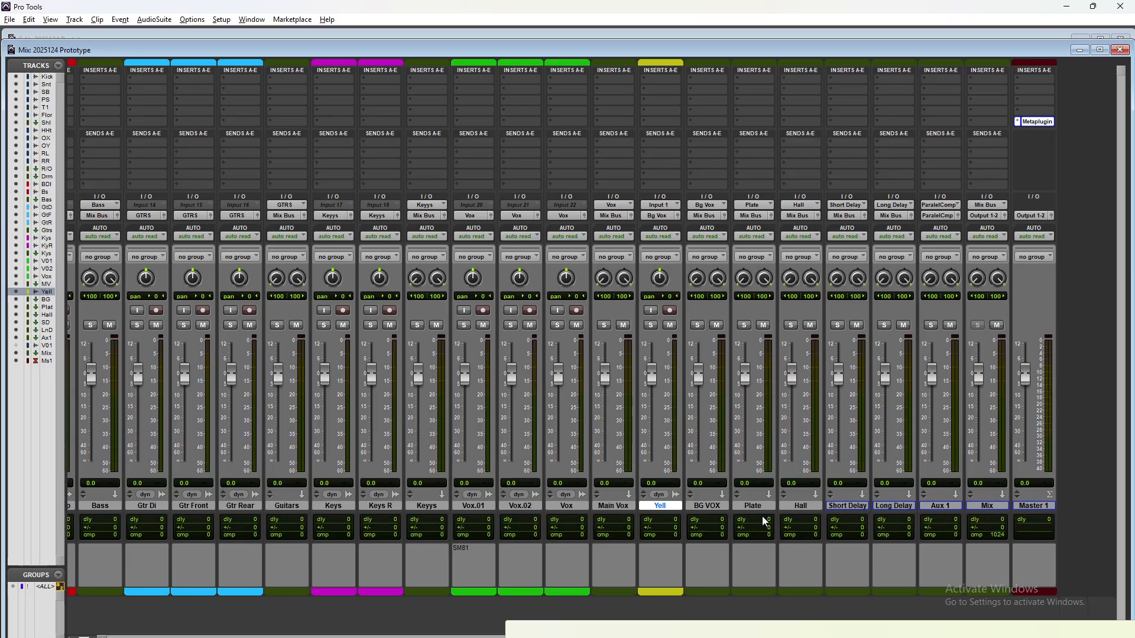
{"action": "left_click", "coordinate": [952, 506]}
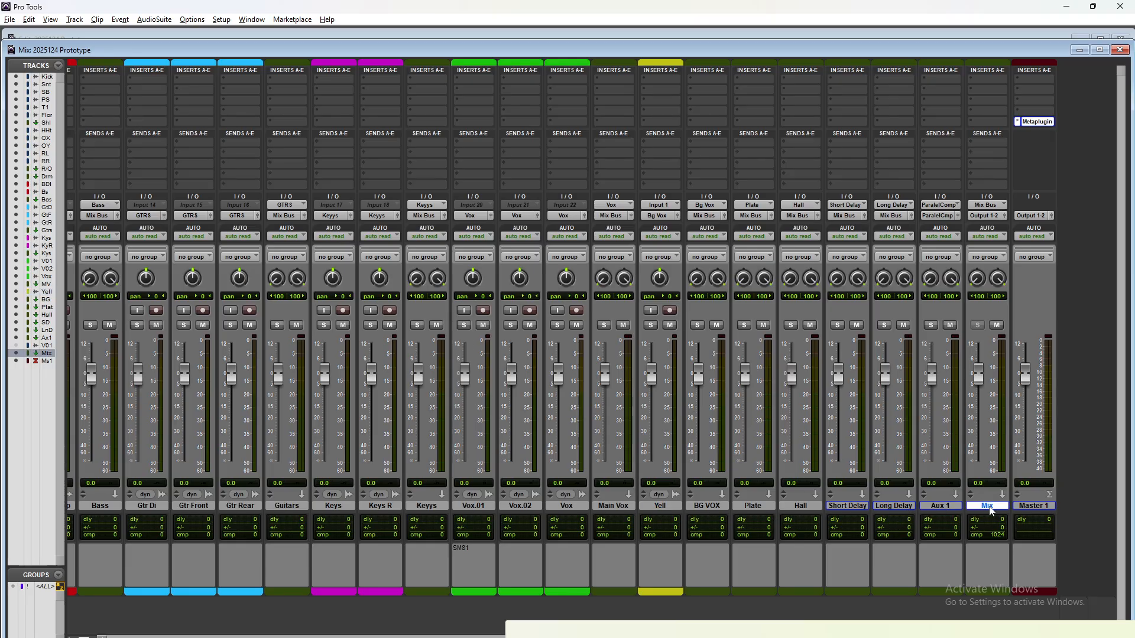
{"action": "double_click", "coordinate": [952, 507]}
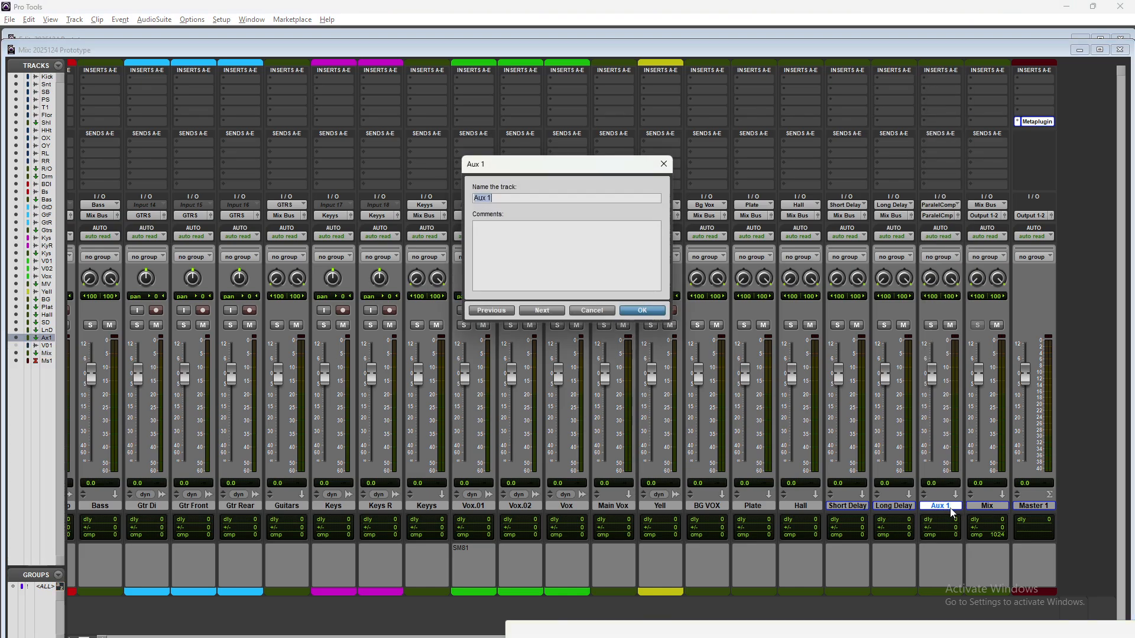
{"action": "type", "text": "Parale"}
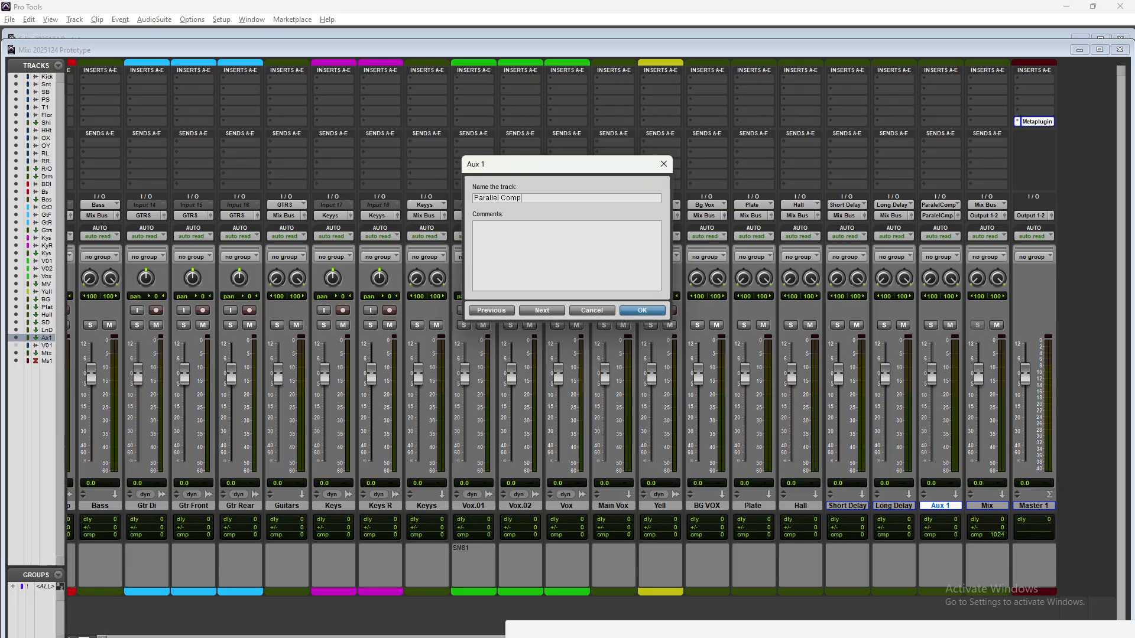
{"action": "key", "text": "Return"}
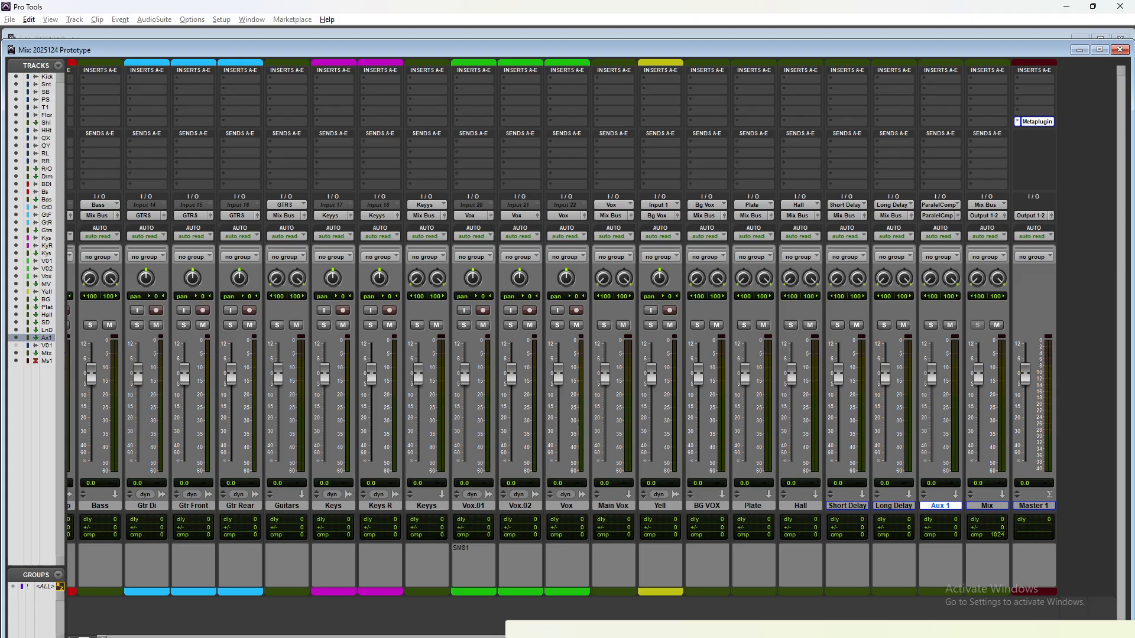
{"action": "left_click_drag", "start_coordinate": [934, 509], "coordinate": [747, 510]}
{"action": "scroll", "coordinate": [747, 509], "scroll_direction": "right", "scroll_amount": 10}
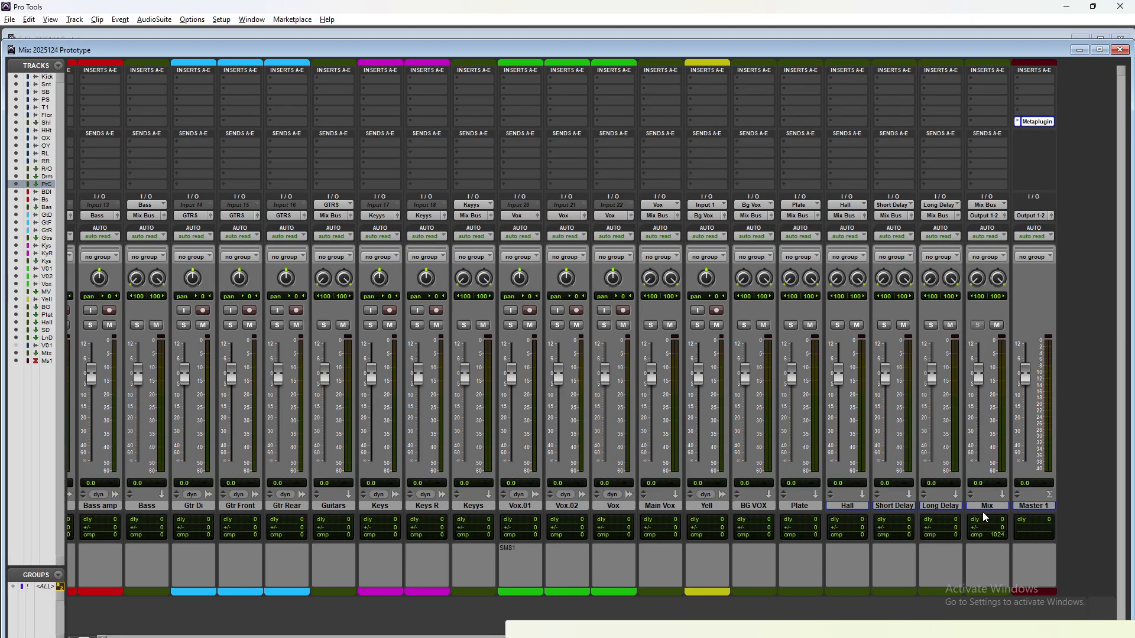
Select every aux track from Shells to Mix except BG VOX, and put the selected tracks in solo-safe mode
{"action": "left_click", "coordinate": [999, 507]}
{"action": "left_click_drag", "start_coordinate": [1001, 509], "coordinate": [799, 507]}
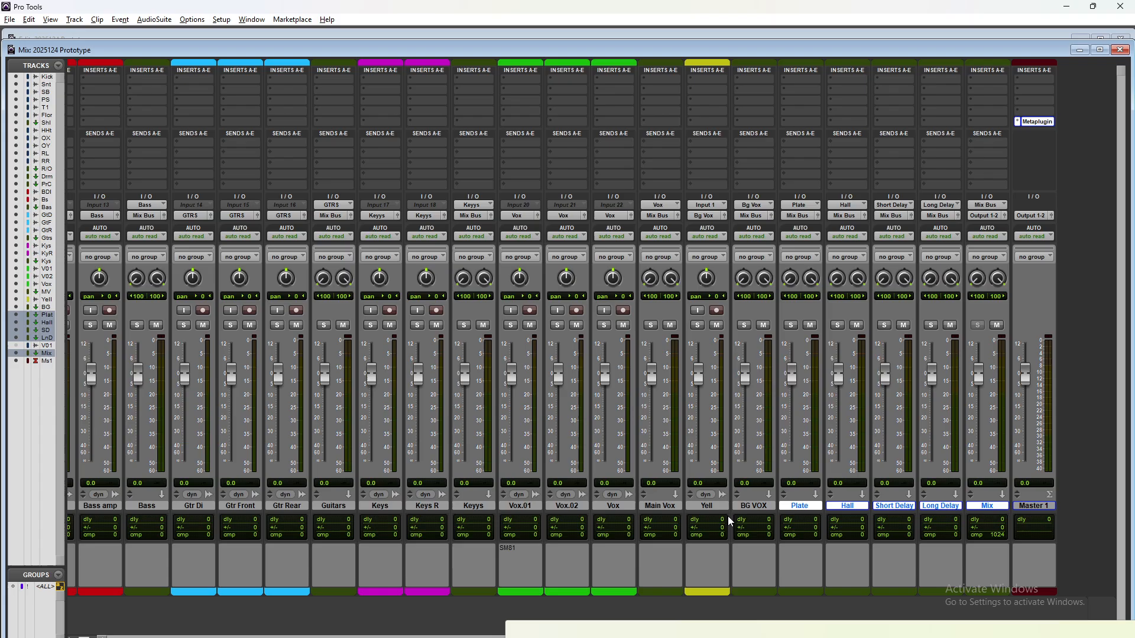
{"action": "left_click", "coordinate": [661, 508], "text": "ctrl"}
{"action": "left_click", "coordinate": [472, 508], "text": "ctrl"}
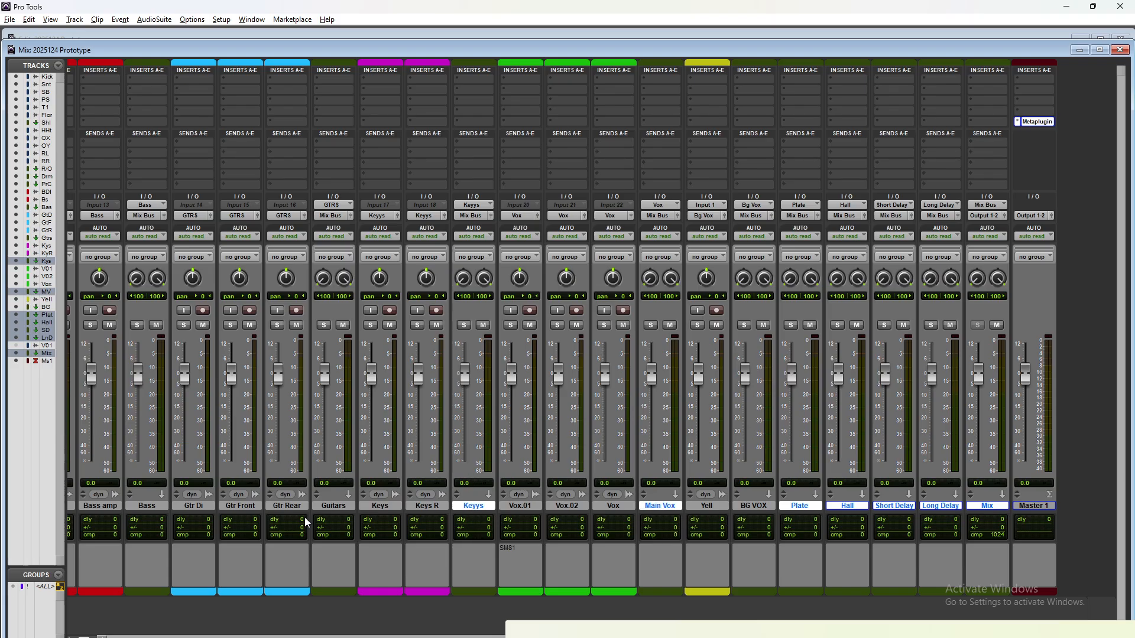
{"action": "left_click", "coordinate": [326, 508], "text": "ctrl"}
{"action": "left_click", "coordinate": [158, 508], "text": "ctrl"}
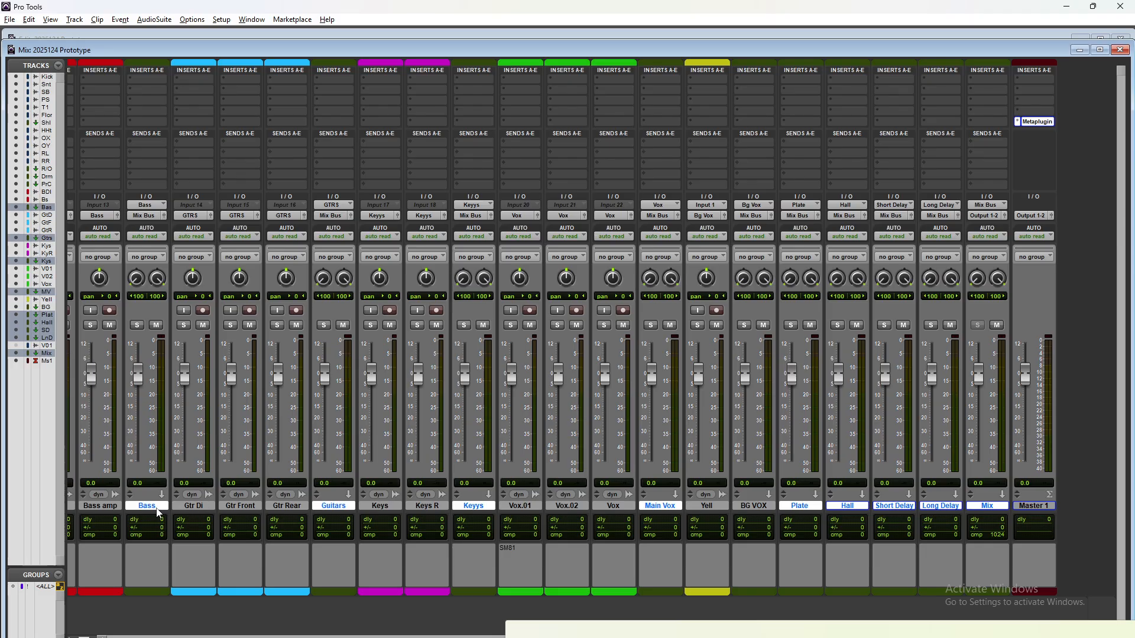
{"action": "scroll", "coordinate": [248, 508], "scroll_direction": "left", "scroll_amount": 5}
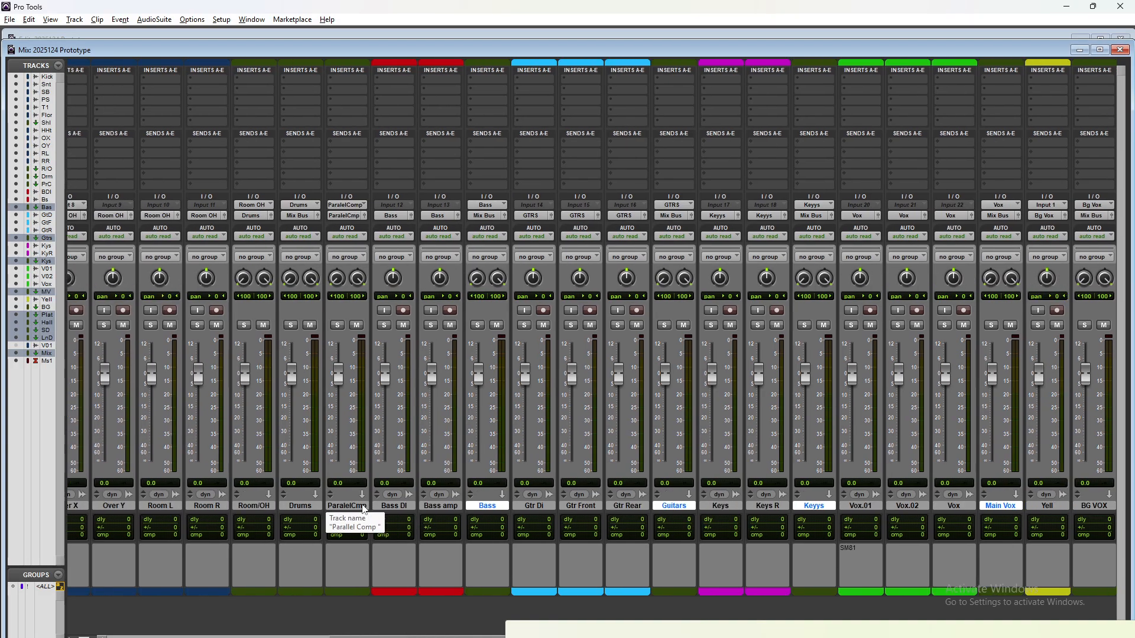
{"action": "left_click", "coordinate": [347, 507], "text": "ctrl"}
{"action": "left_click", "coordinate": [301, 506], "text": "ctrl"}
{"action": "left_click", "coordinate": [270, 507], "text": "ctrl"}
{"action": "scroll", "coordinate": [270, 507], "scroll_direction": "left", "scroll_amount": 6}
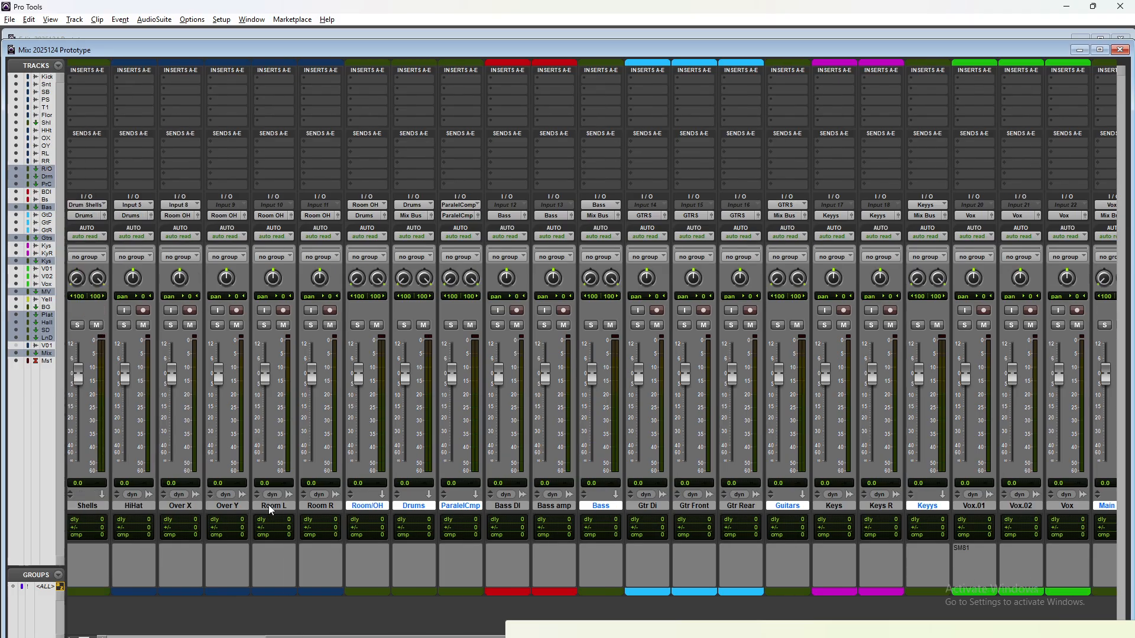
{"action": "left_click", "coordinate": [271, 507], "text": "ctrl"}
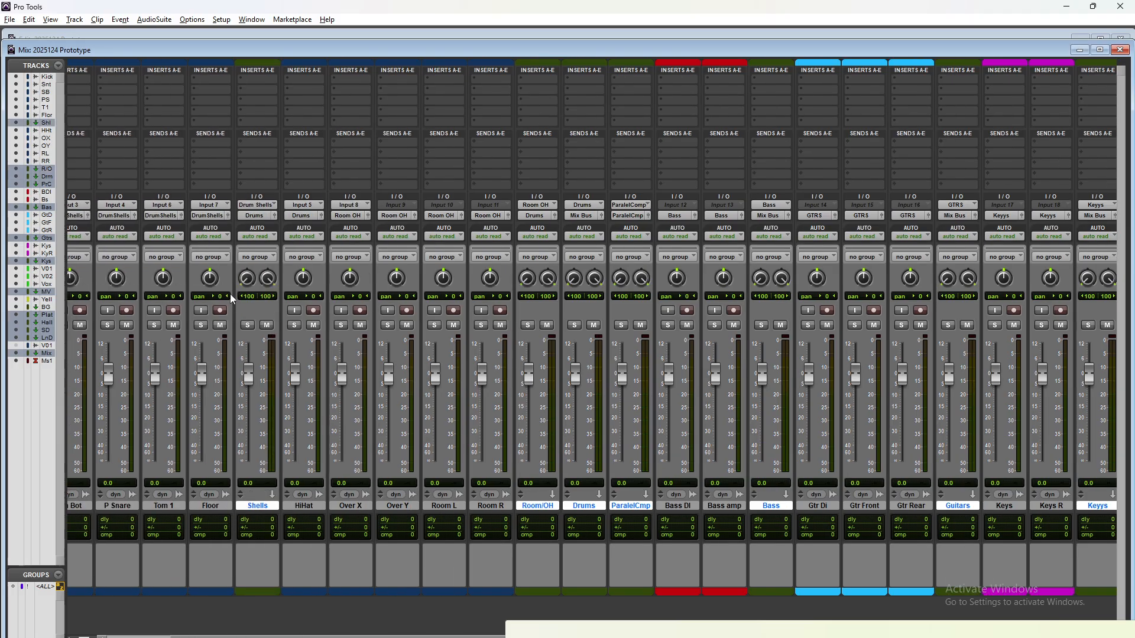
{"action": "left_click", "coordinate": [247, 325]}
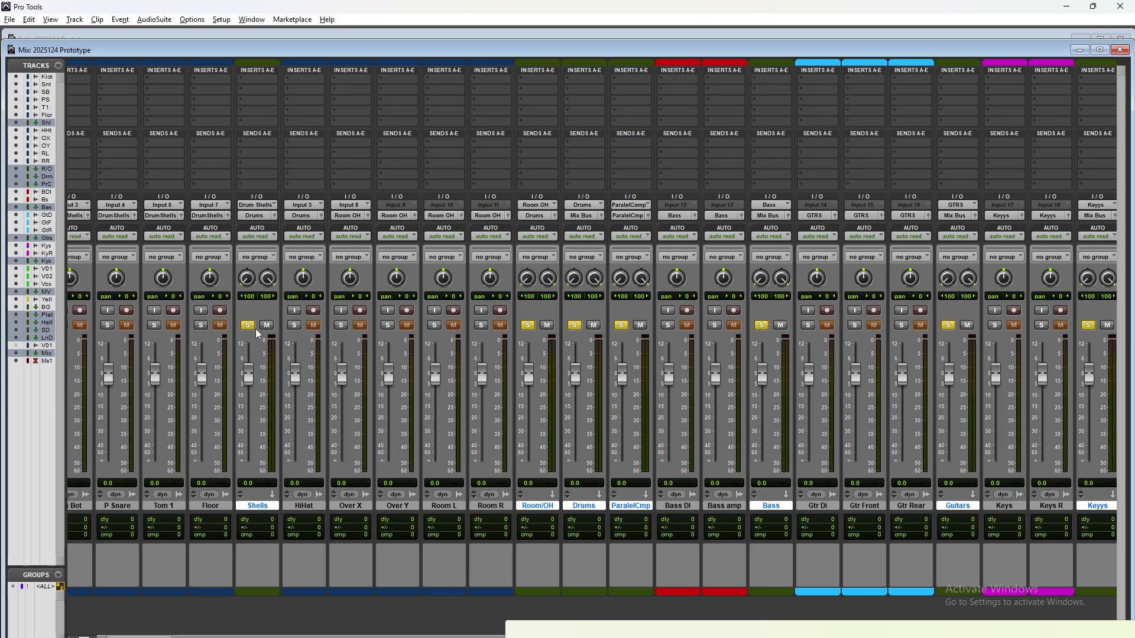
{"action": "left_click", "coordinate": [248, 326]}
{"action": "left_click", "coordinate": [526, 327]}
{"action": "left_click", "coordinate": [575, 326]}
{"action": "left_click", "coordinate": [620, 325]}
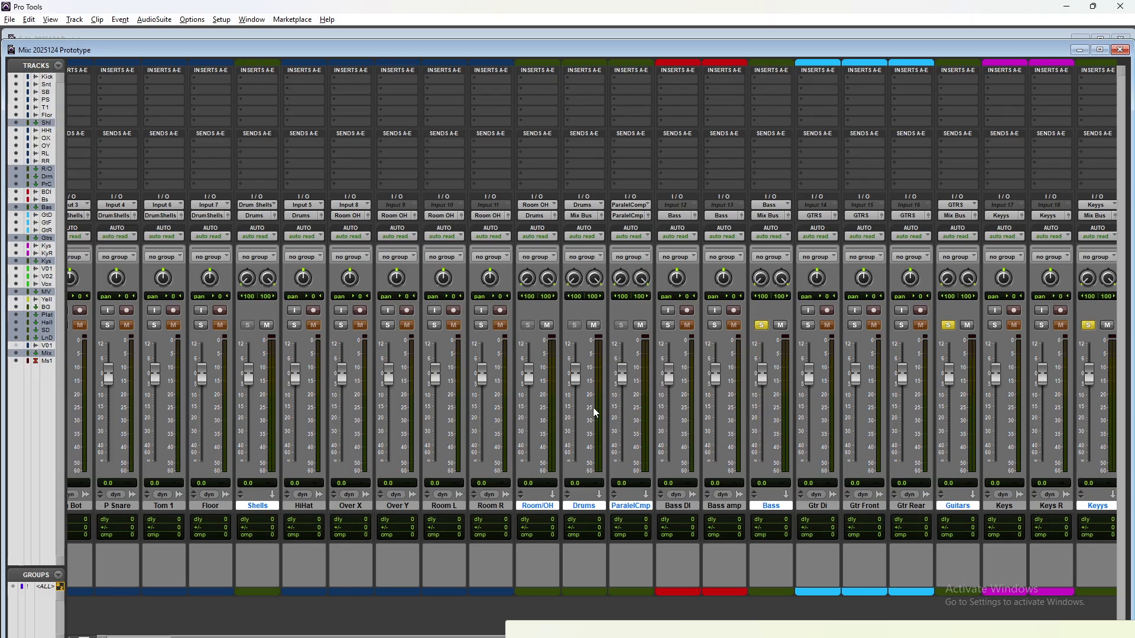
{"action": "left_click", "coordinate": [762, 325], "text": "alt"}
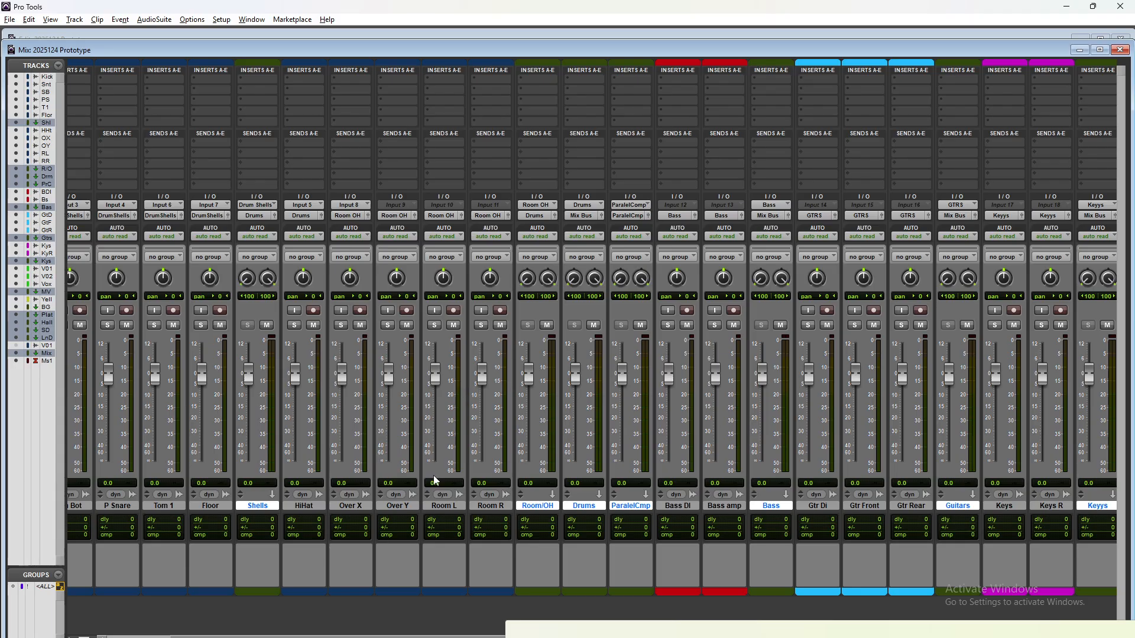
Play the session from about 0:40 and examine the mixer meters for signal on the source tracks, aux tracks, Mix and Master 1
{"action": "scroll", "coordinate": [500, 461], "scroll_direction": "right", "scroll_amount": 4}
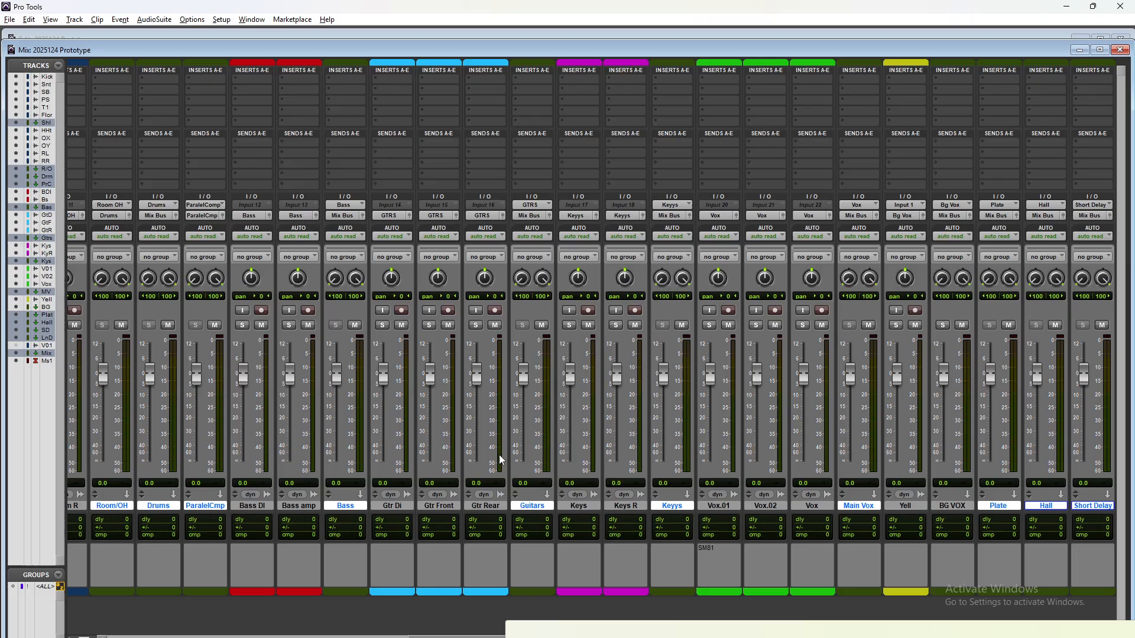
{"action": "key", "text": "ctrl+equal"}
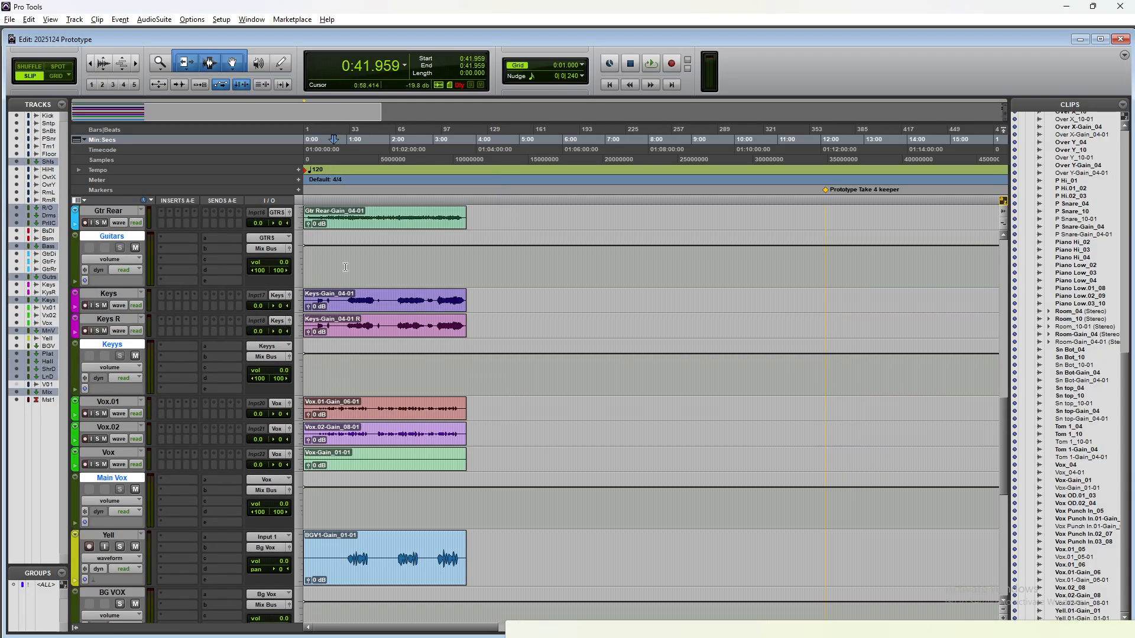
{"action": "key", "text": "space"}
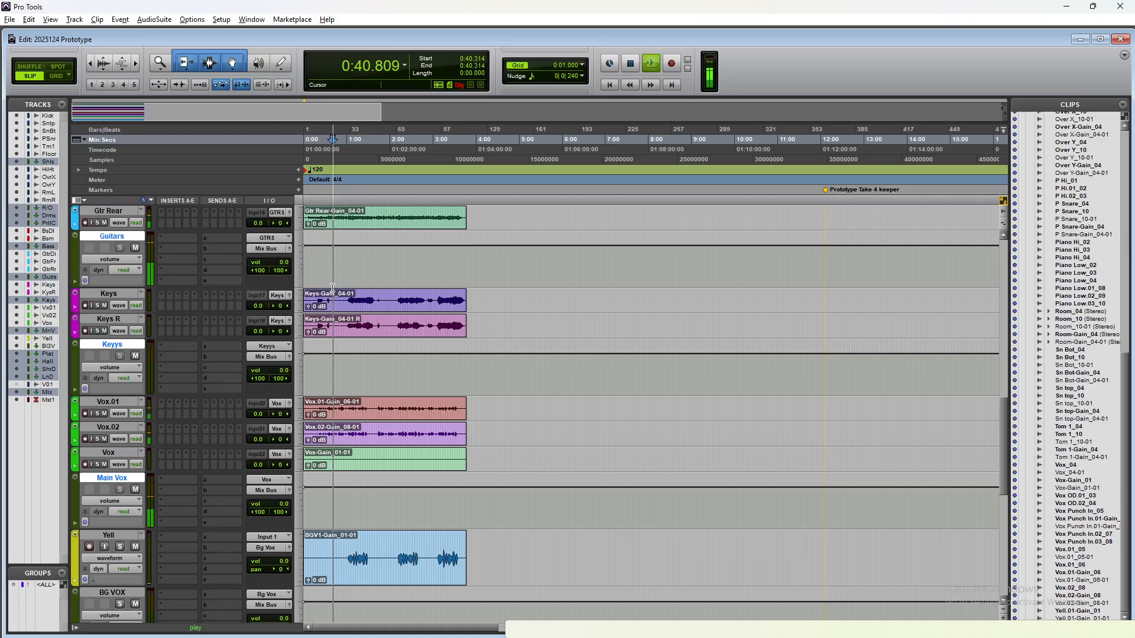
{"action": "key", "text": "ctrl+equal"}
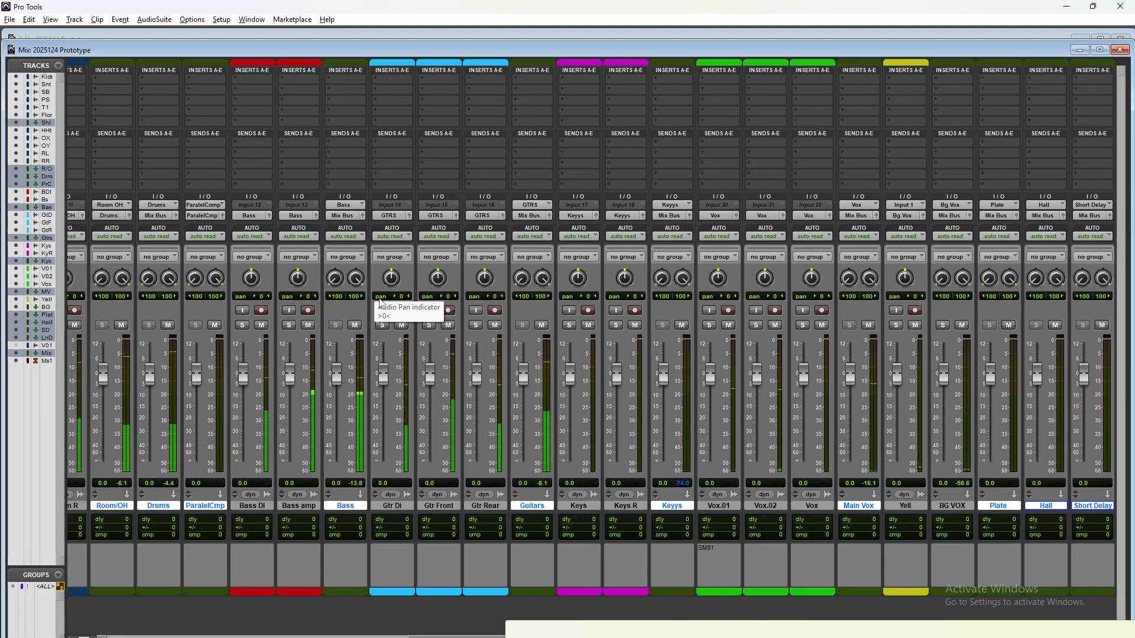
{"action": "scroll", "coordinate": [732, 422], "scroll_direction": "right", "scroll_amount": 3}
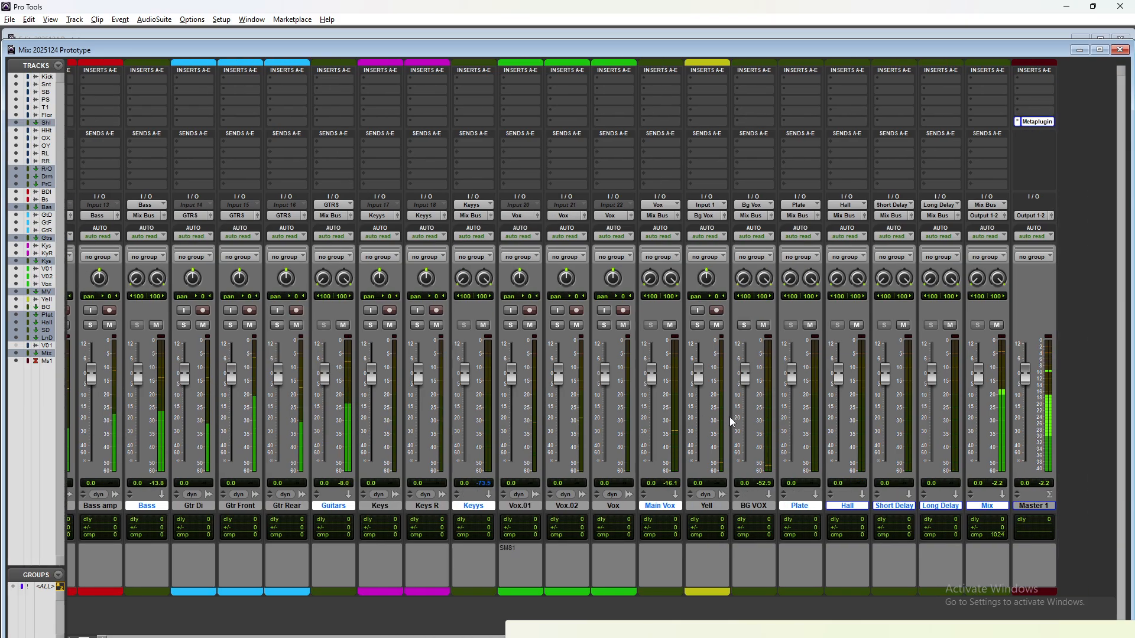
{"action": "scroll", "coordinate": [731, 422], "scroll_direction": "left", "scroll_amount": 3}
{"action": "scroll", "coordinate": [731, 422], "scroll_direction": "left", "scroll_amount": 12}
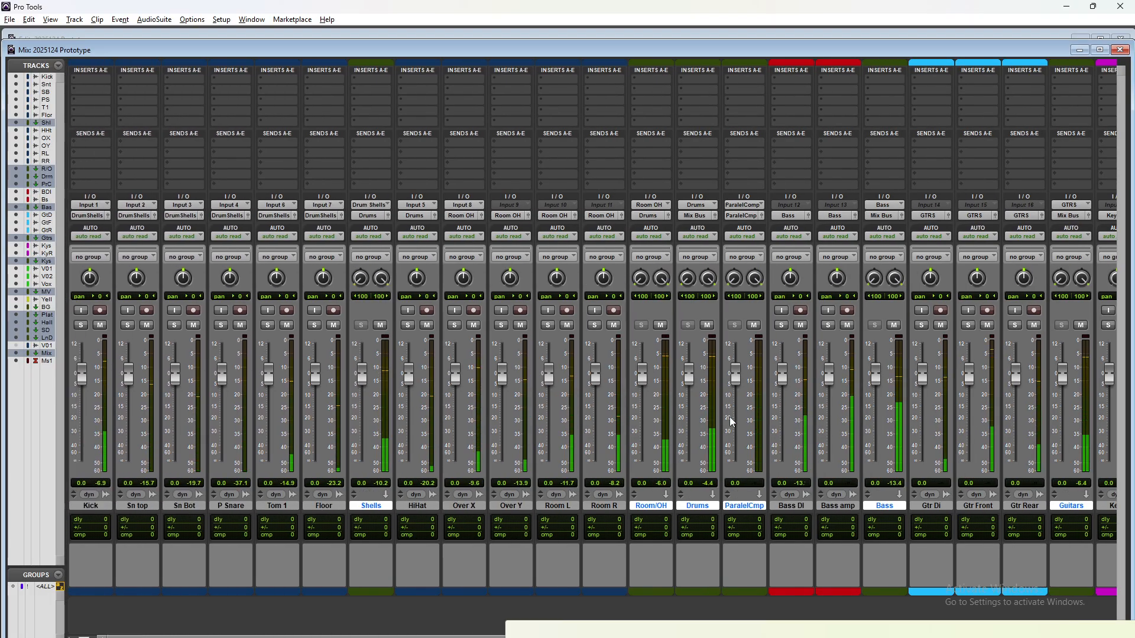
{"action": "scroll", "coordinate": [731, 422], "scroll_direction": "right", "scroll_amount": 12}
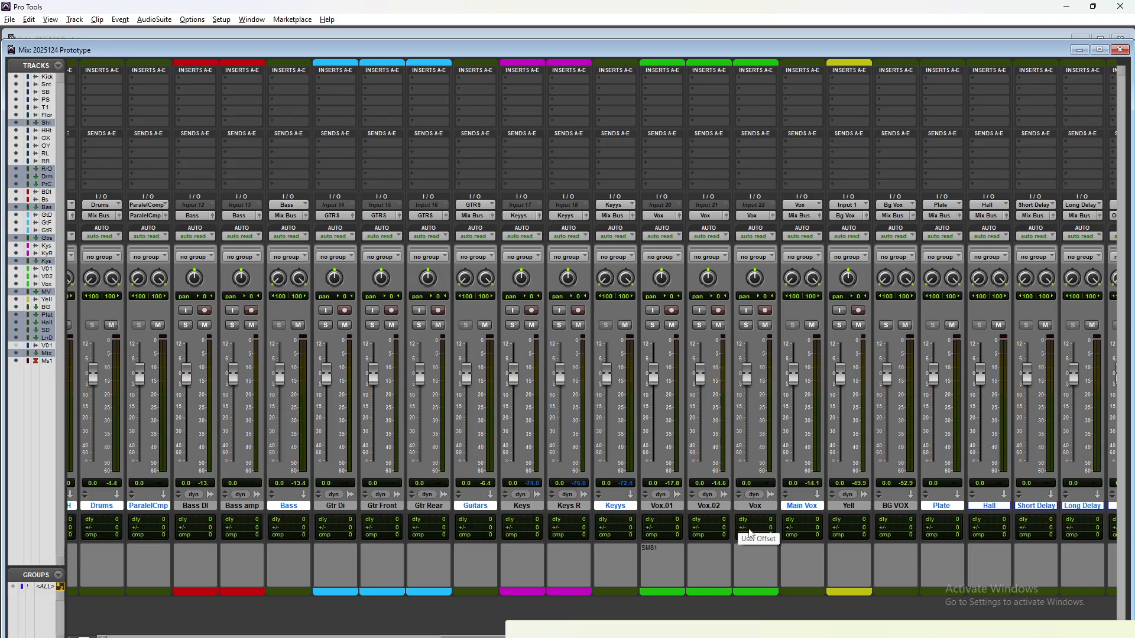
{"action": "scroll", "coordinate": [749, 532], "scroll_direction": "left", "scroll_amount": 5}
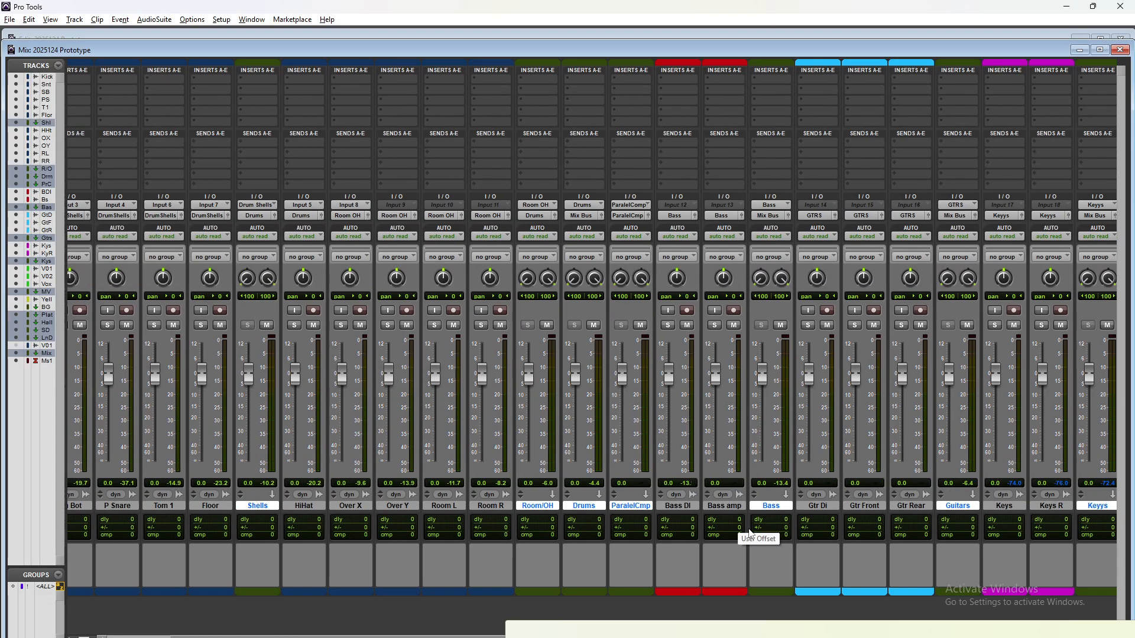
{"action": "scroll", "coordinate": [749, 533], "scroll_direction": "right", "scroll_amount": 8}
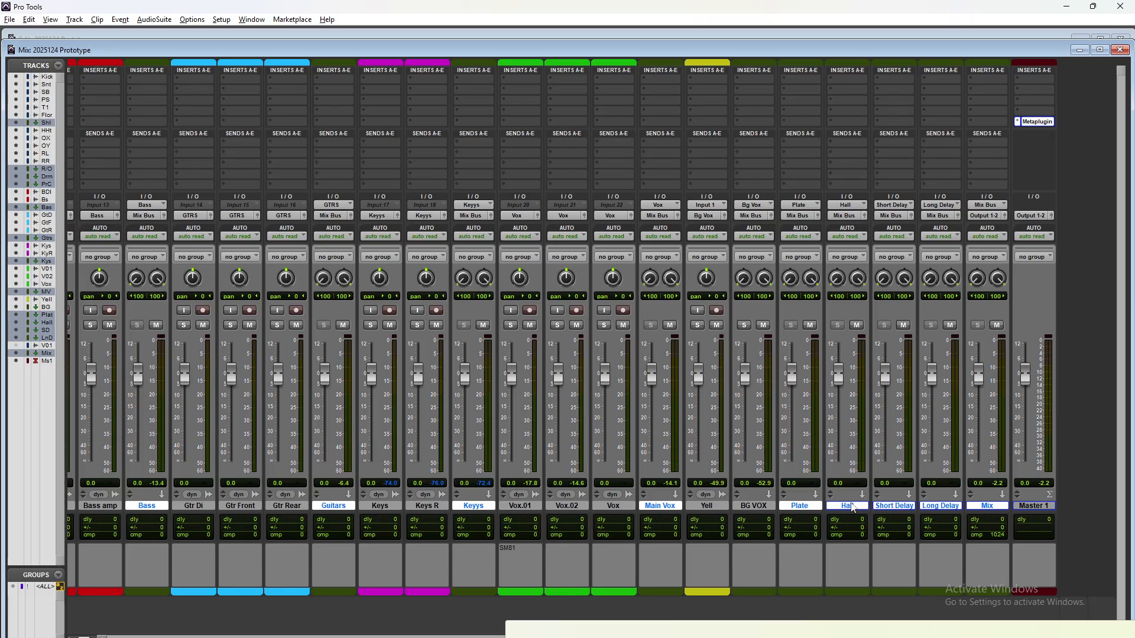
Insert the stereo WLM Plus loudness meter in the first insert slot of Master 1 and close its window
{"action": "left_click", "coordinate": [980, 505]}
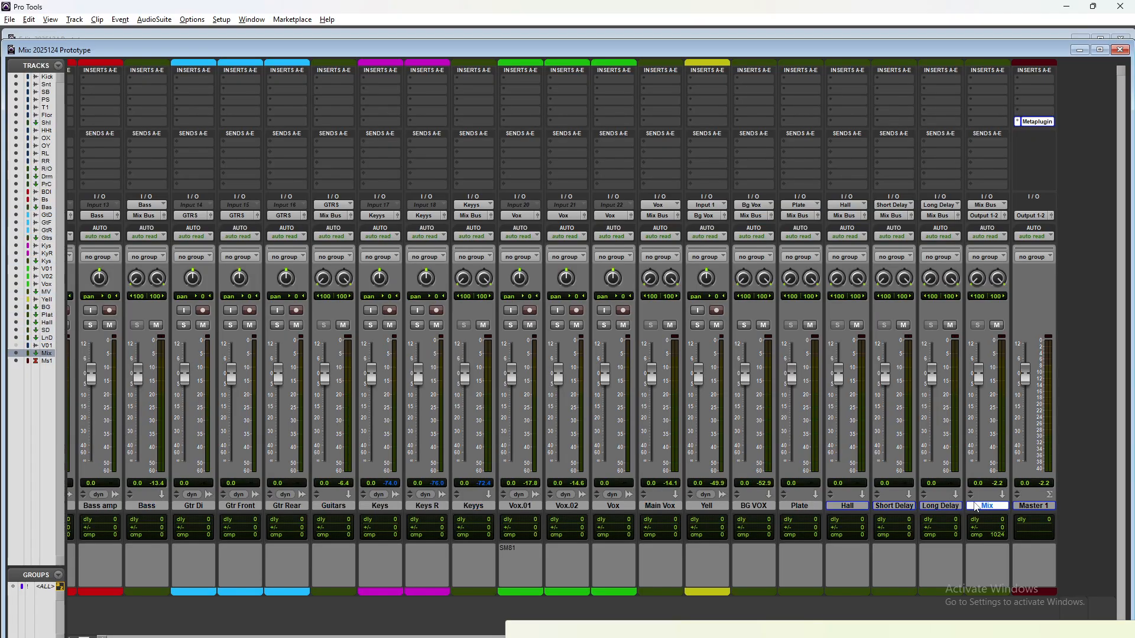
{"action": "left_click", "coordinate": [1016, 77]}
{"action": "mouse_move", "coordinate": [1049, 109]}
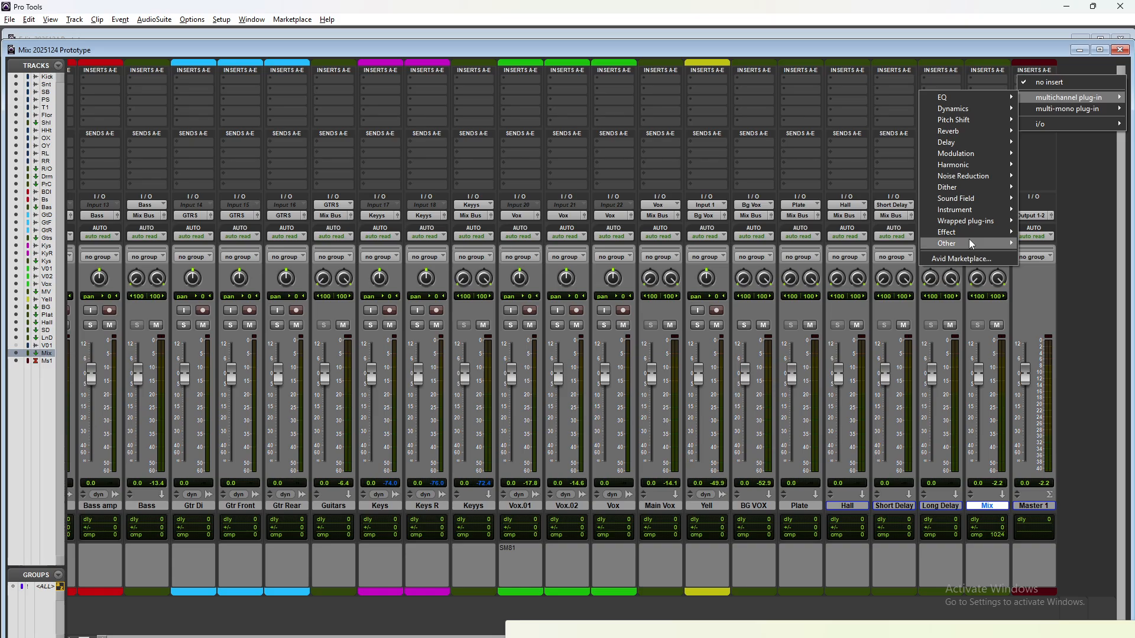
{"action": "mouse_move", "coordinate": [969, 243]}
{"action": "mouse_move", "coordinate": [970, 198]}
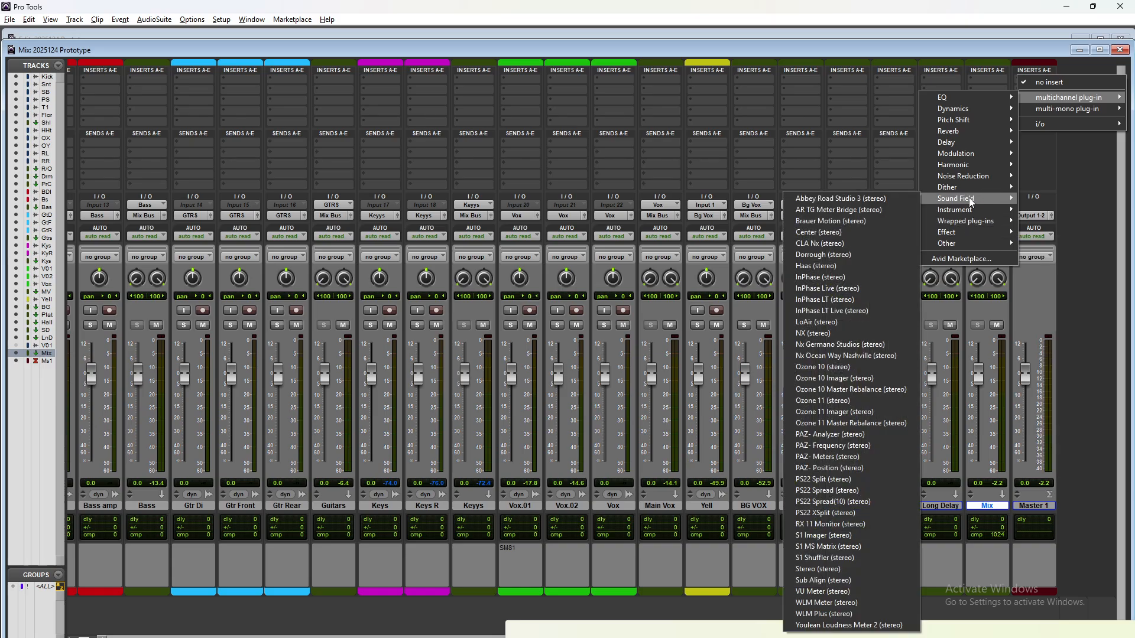
{"action": "left_click", "coordinate": [863, 614]}
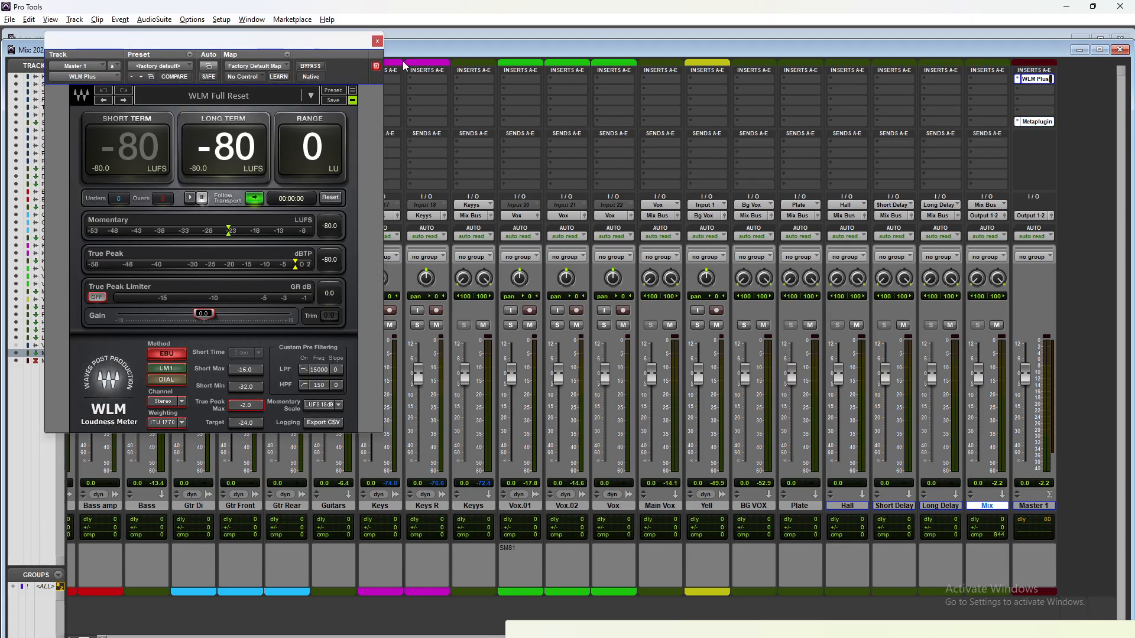
{"action": "left_click", "coordinate": [376, 41]}
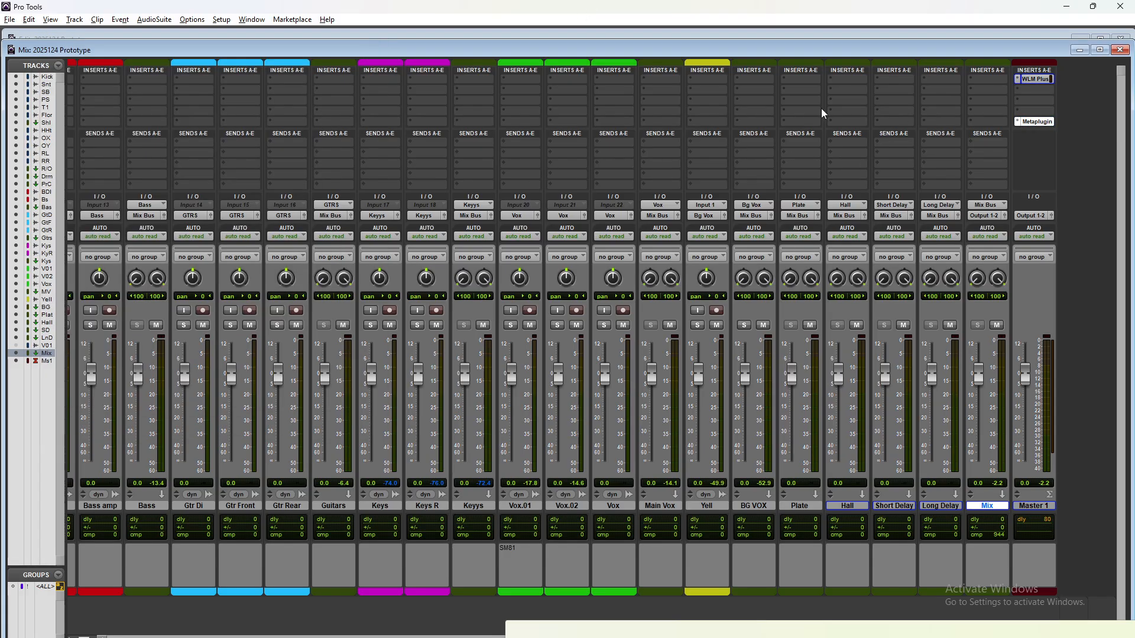
Insert the multichannel stereo PAZ- Analyzer plug-in in the fifth insert slot of the Mix track
{"action": "left_click", "coordinate": [969, 123]}
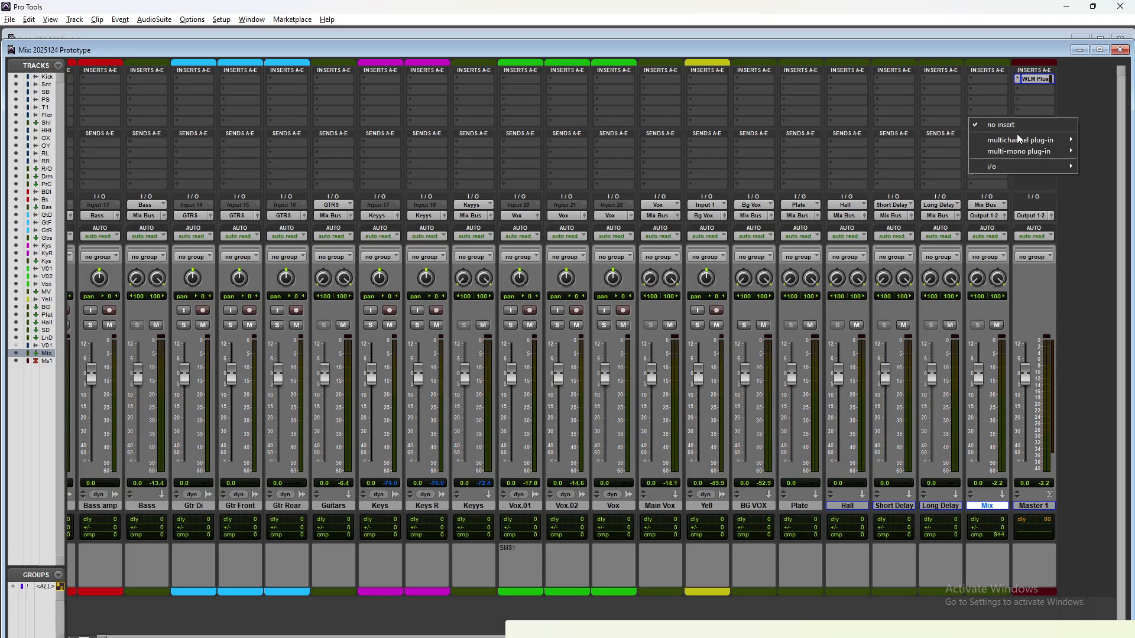
{"action": "mouse_move", "coordinate": [1028, 142]}
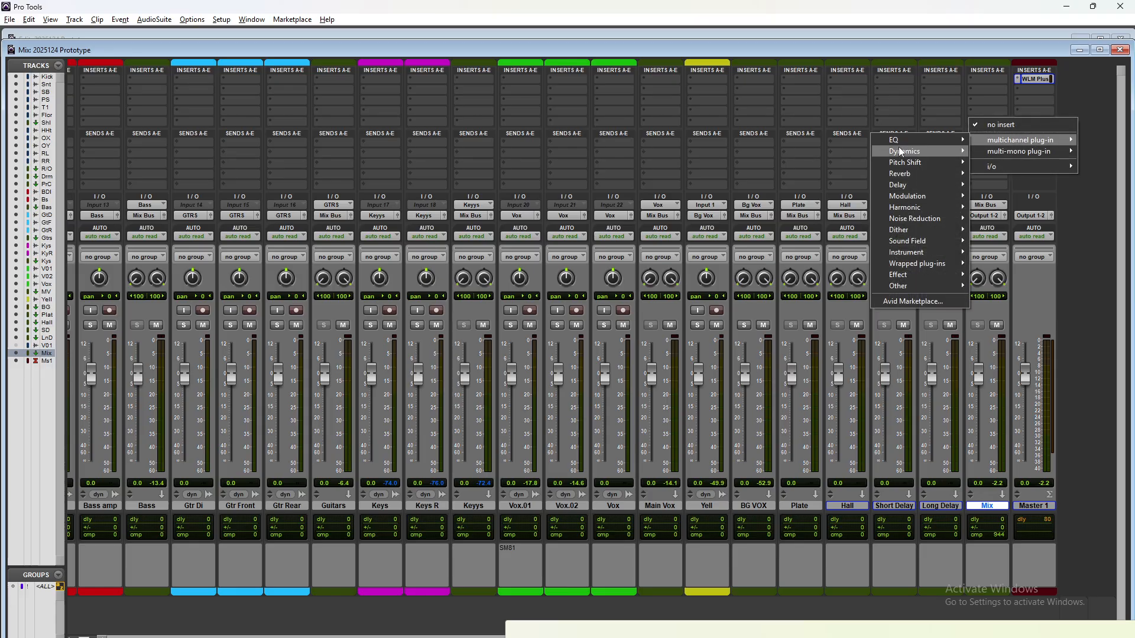
{"action": "mouse_move", "coordinate": [902, 143]}
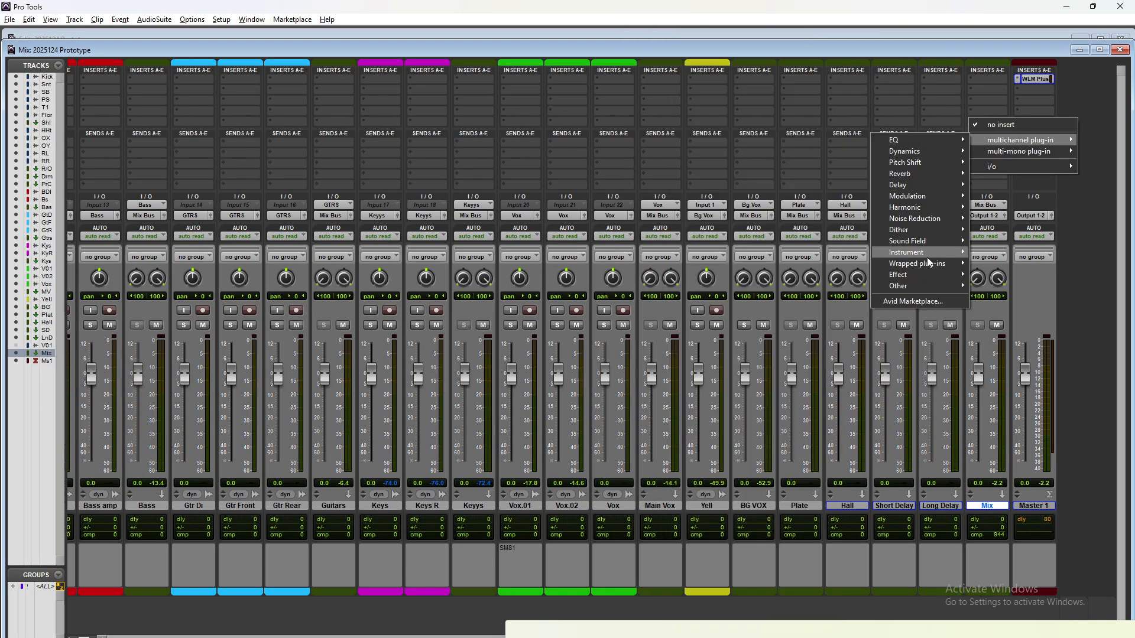
{"action": "mouse_move", "coordinate": [927, 257]}
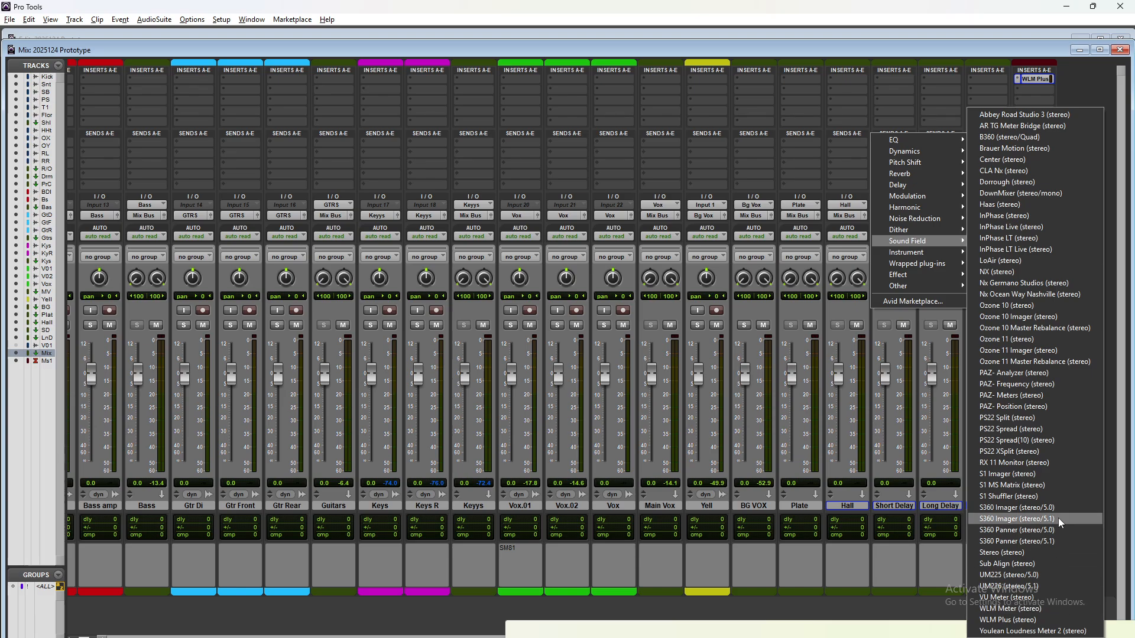
{"action": "left_click", "coordinate": [1016, 372]}
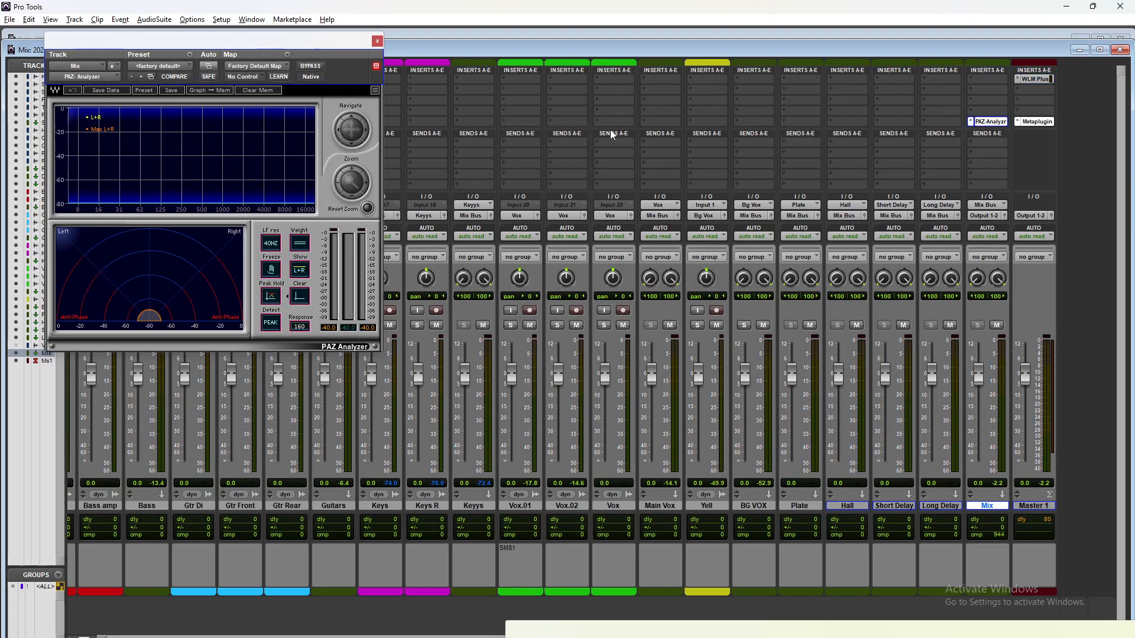
Insert the multichannel stereo MixChecker Pro plug-in in the fourth insert slot of the Mix track, and bypass it with its window closed
{"action": "left_click", "coordinate": [377, 41]}
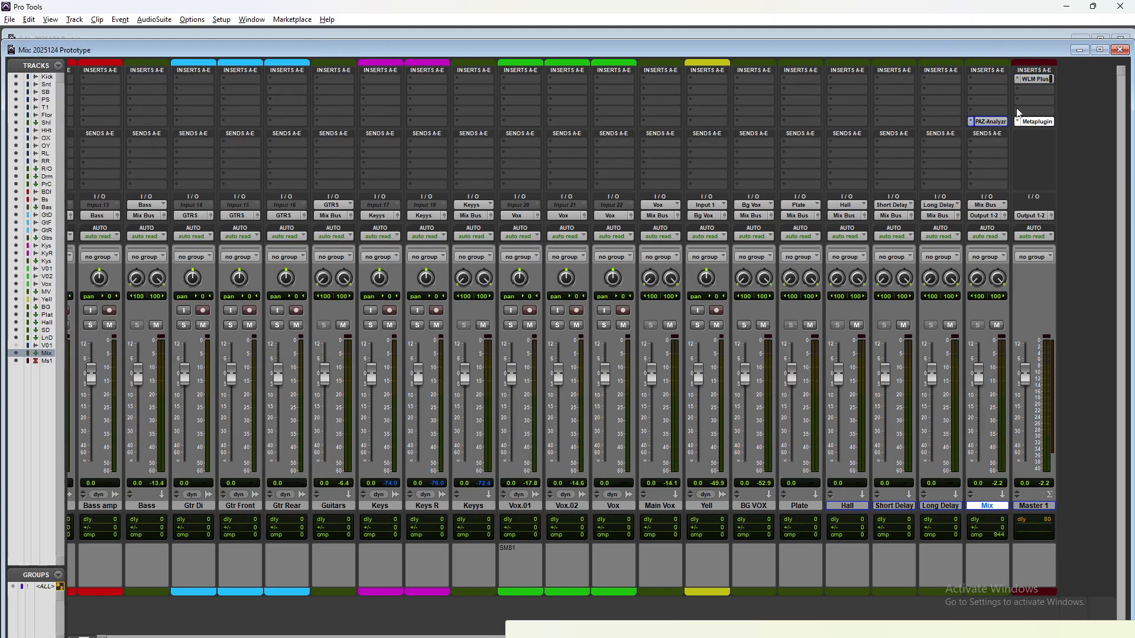
{"action": "left_click", "coordinate": [972, 112]}
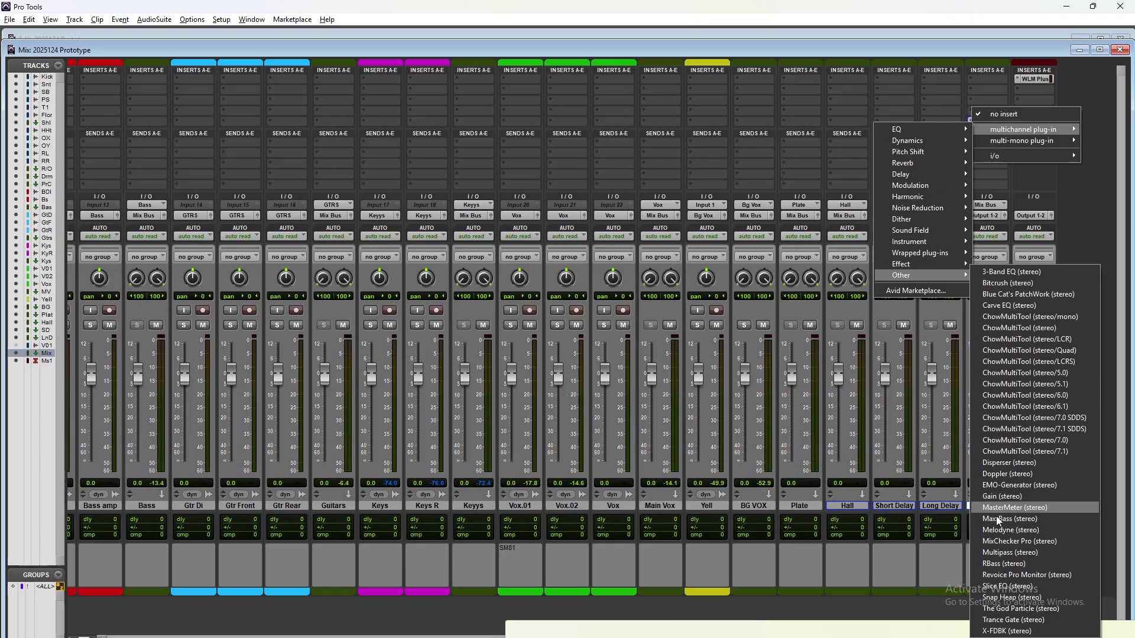
{"action": "left_click", "coordinate": [1026, 541]}
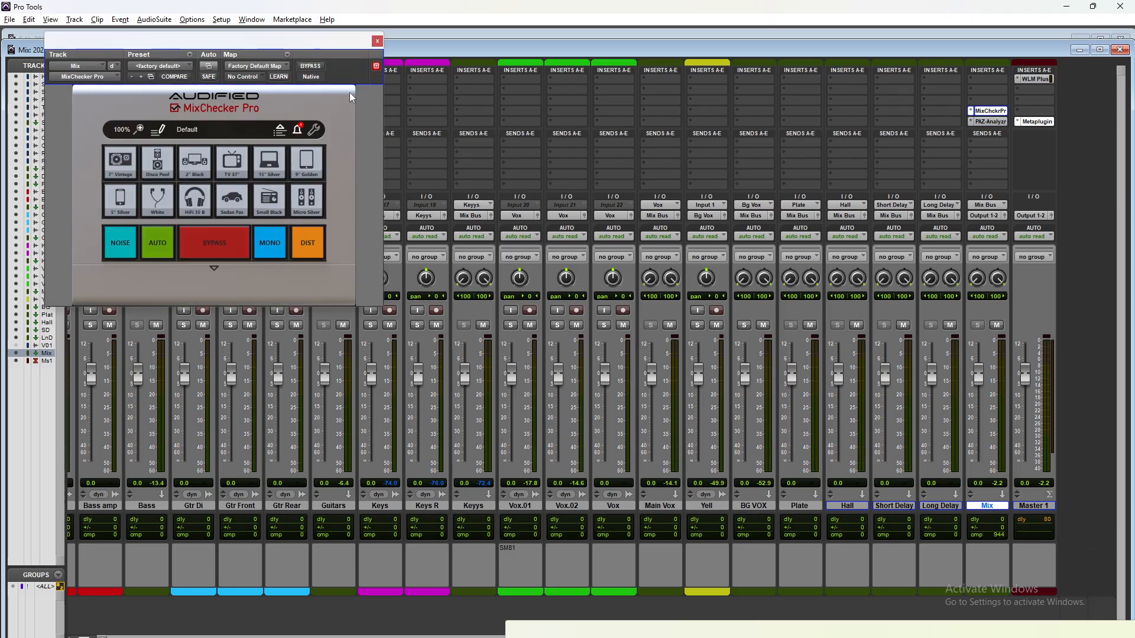
{"action": "left_click", "coordinate": [310, 66]}
{"action": "left_click", "coordinate": [377, 41]}
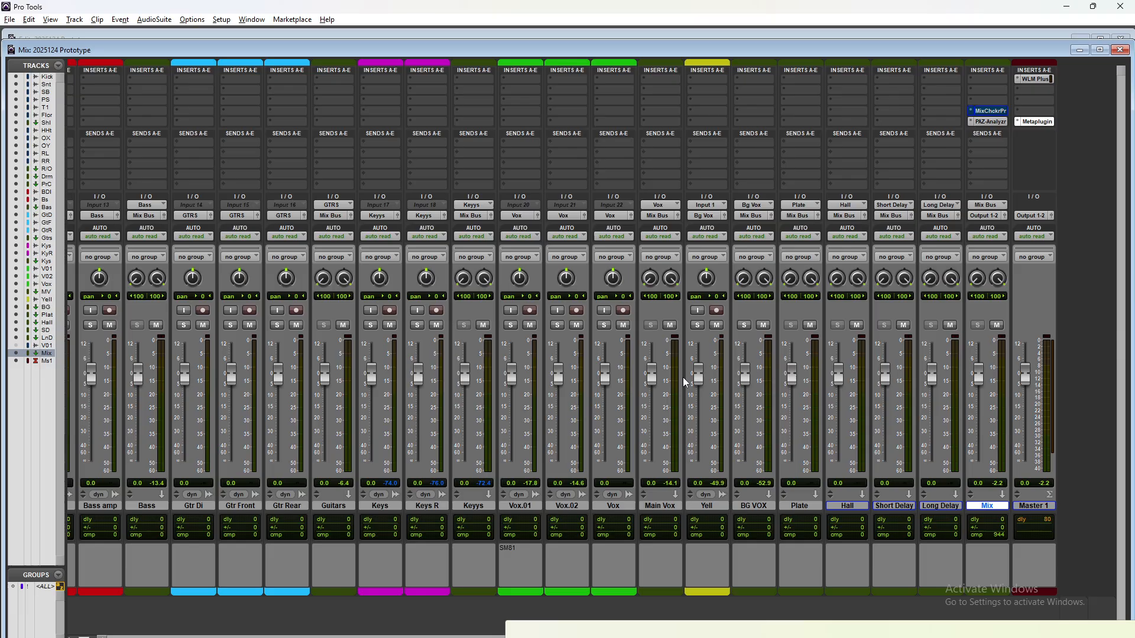
Examine the finished mixer layout from Kick to Master 1, including track order, input and output routing, and inserts
{"action": "scroll", "coordinate": [683, 378], "scroll_direction": "left", "scroll_amount": 8}
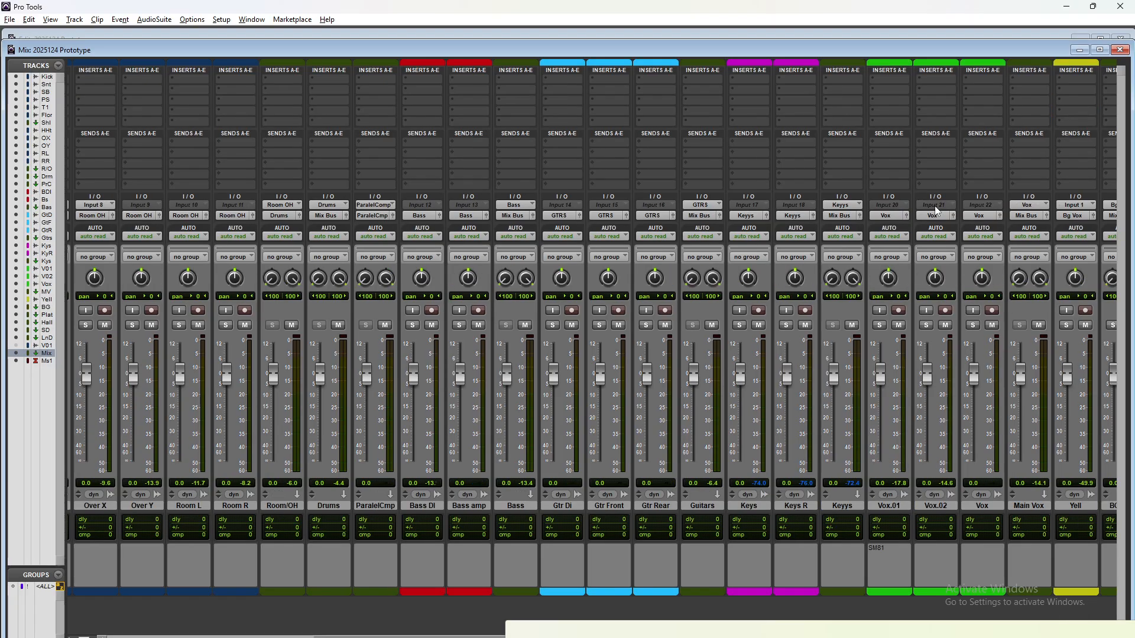
{"action": "scroll", "coordinate": [936, 210], "scroll_direction": "left", "scroll_amount": 8}
{"action": "scroll", "coordinate": [936, 210], "scroll_direction": "right", "scroll_amount": 16}
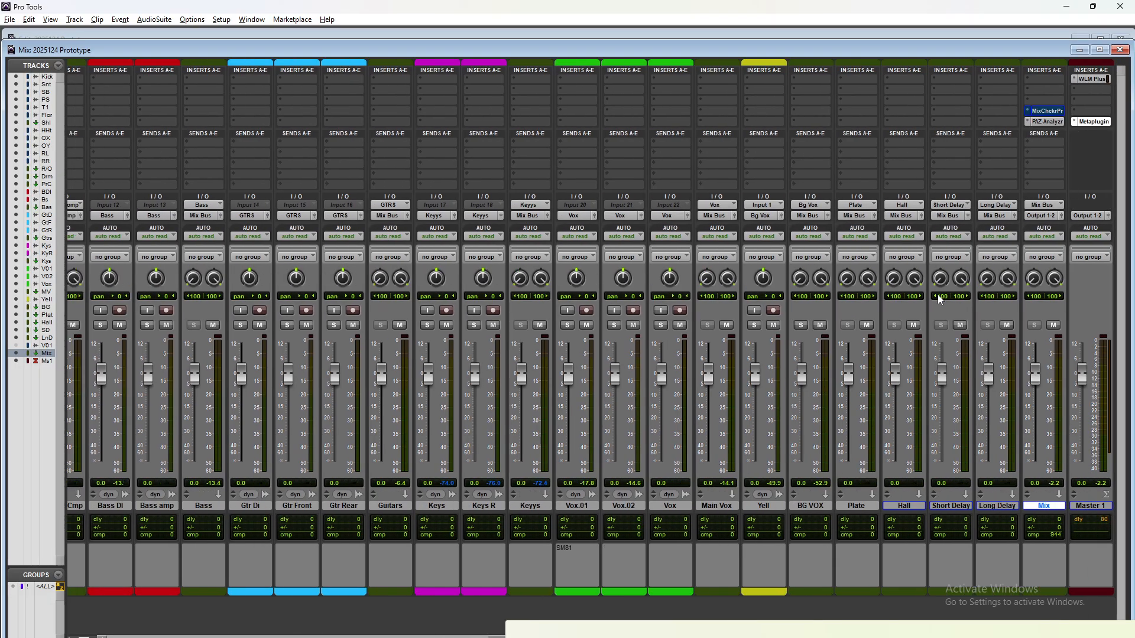
{"action": "scroll", "coordinate": [939, 298], "scroll_direction": "right", "scroll_amount": 1}
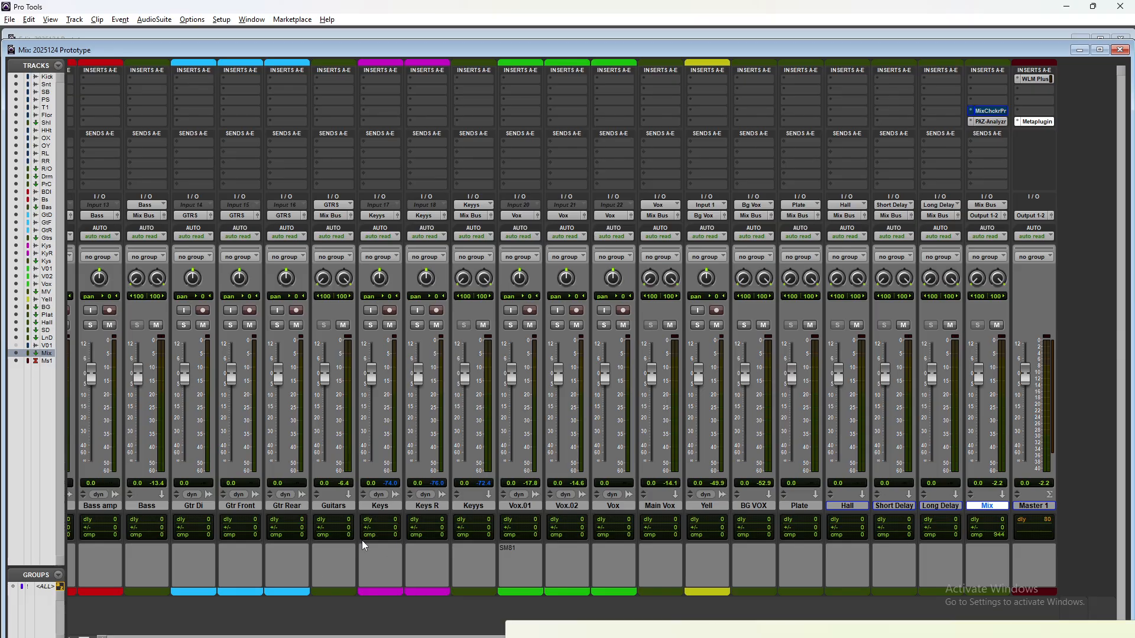
{"action": "scroll", "coordinate": [362, 540], "scroll_direction": "left", "scroll_amount": 1}
{"action": "scroll", "coordinate": [362, 540], "scroll_direction": "right", "scroll_amount": 1}
{"action": "scroll", "coordinate": [438, 375], "scroll_direction": "left", "scroll_amount": 10}
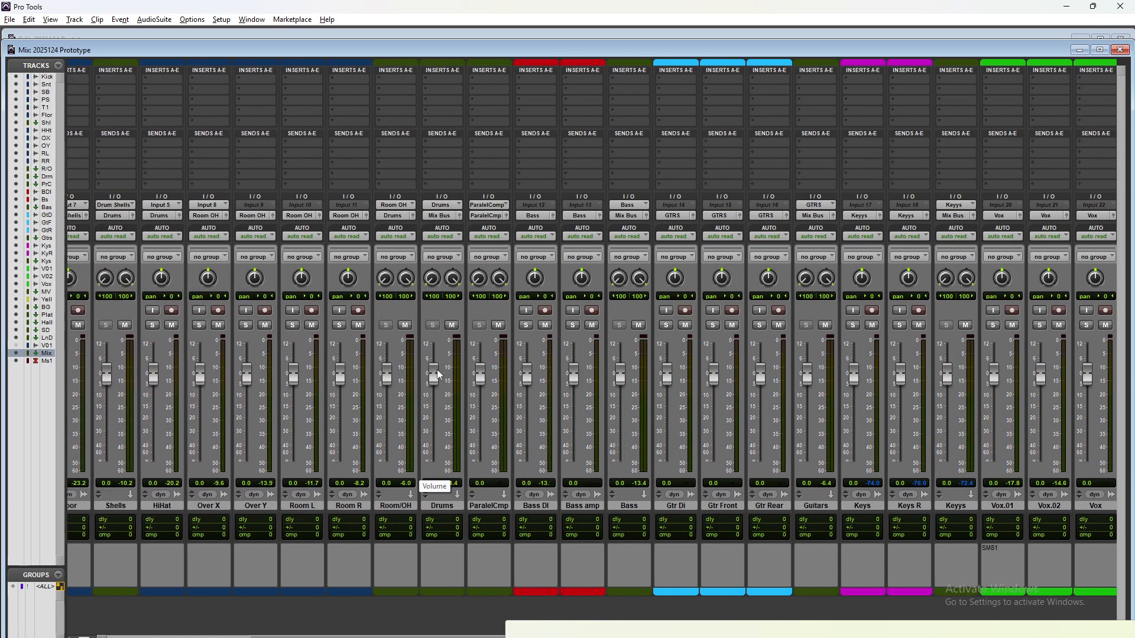
{"action": "scroll", "coordinate": [438, 375], "scroll_direction": "left", "scroll_amount": 5}
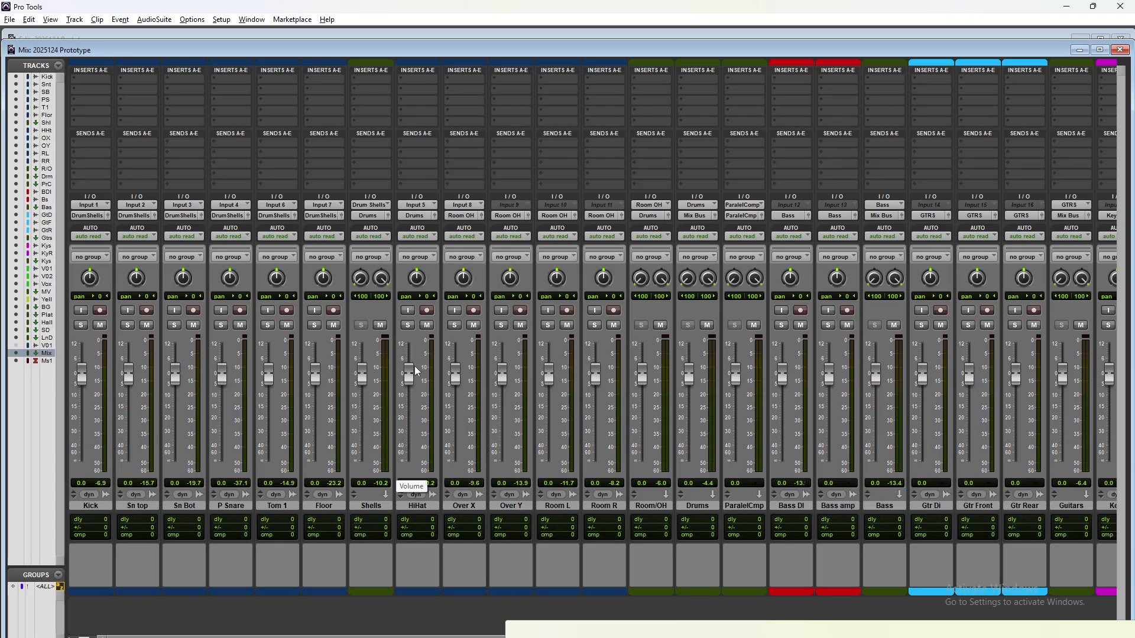
{"action": "scroll", "coordinate": [415, 371], "scroll_direction": "right", "scroll_amount": 15}
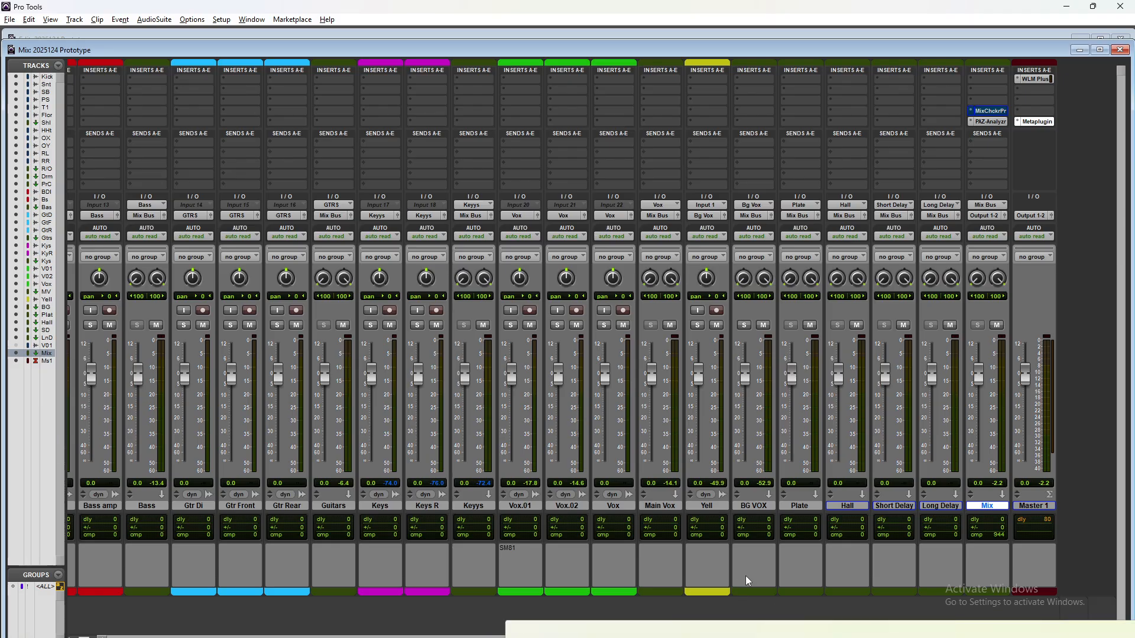
{"action": "mouse_move", "coordinate": [697, 634]}
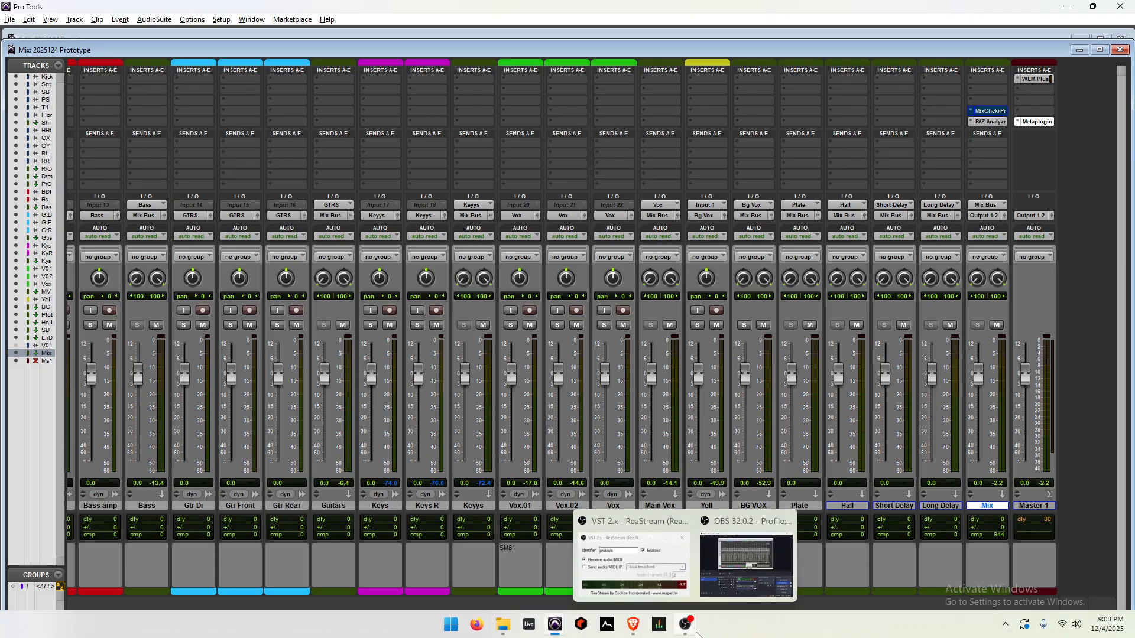